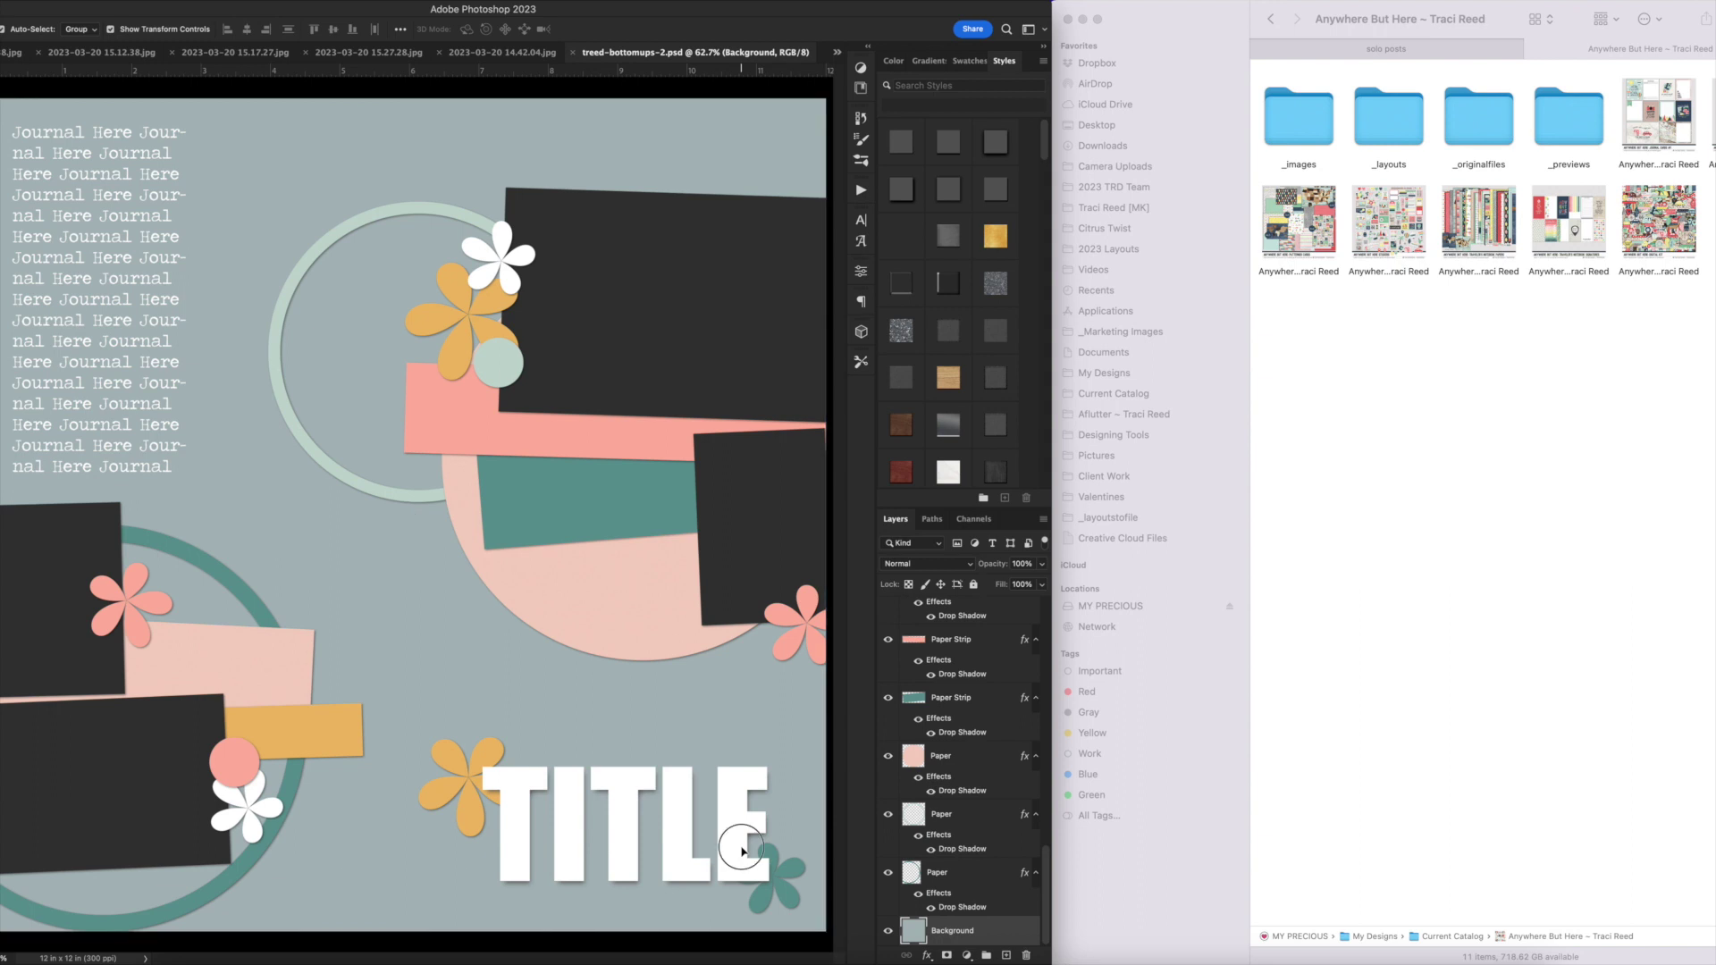
{"action": "left_click", "coordinate": [741, 850]}
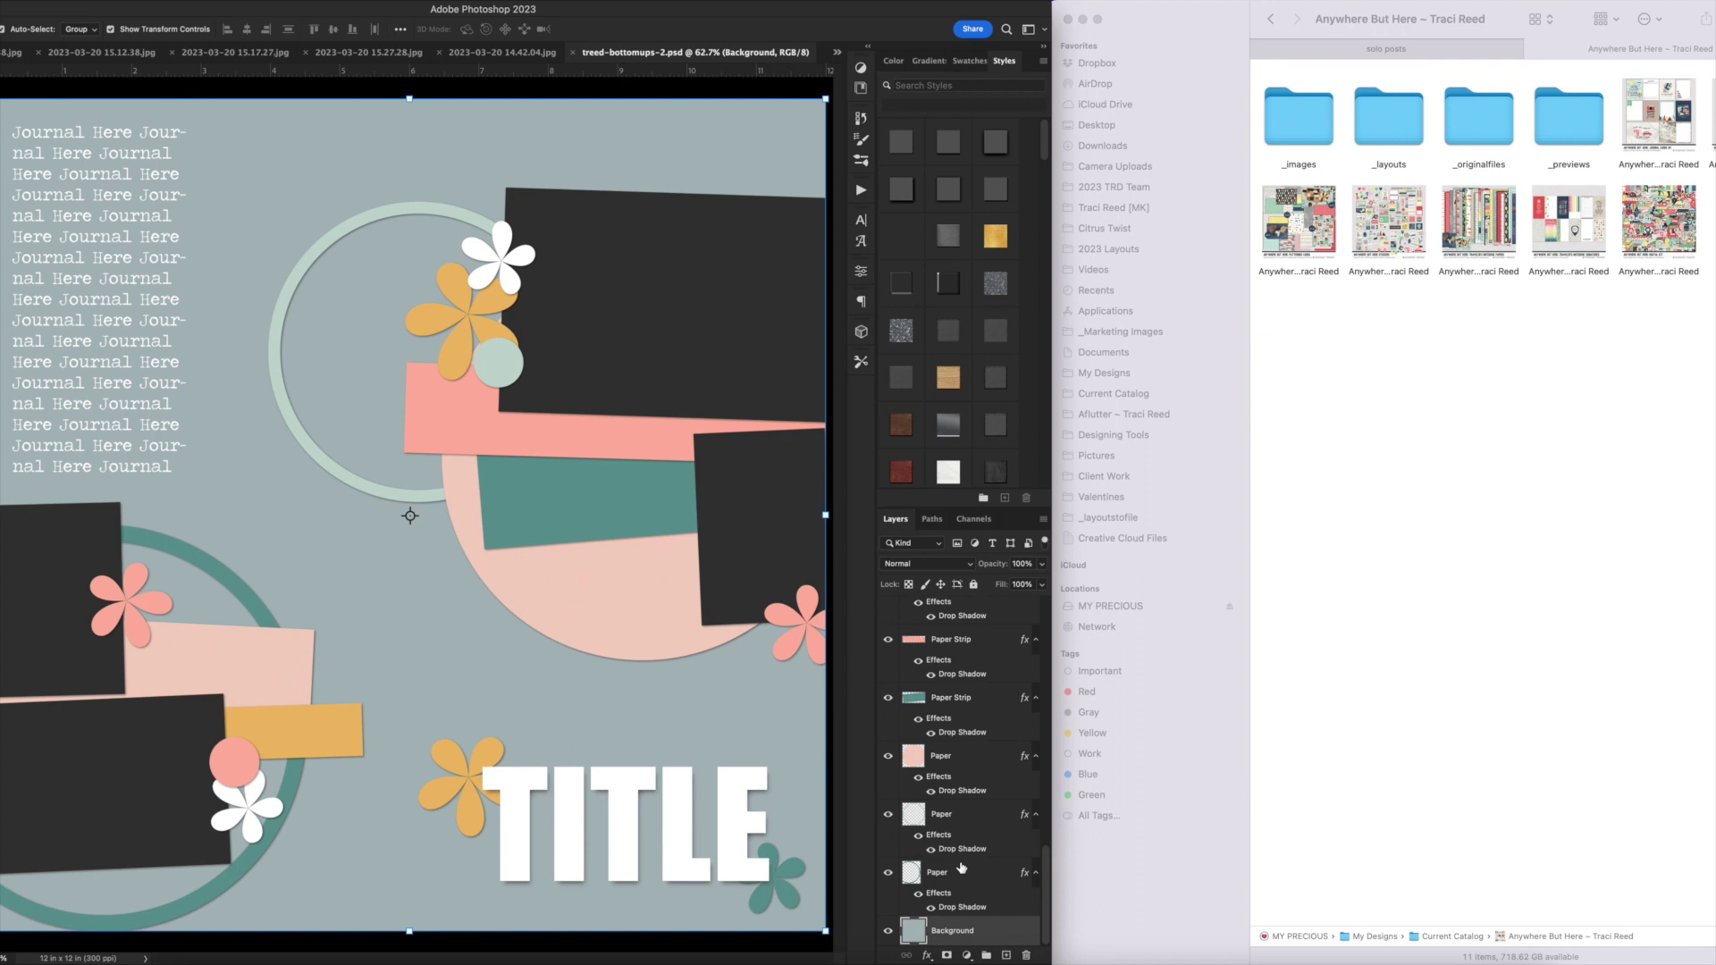
{"action": "scroll", "coordinate": [961, 867], "scroll_direction": "up", "scroll_amount": 3}
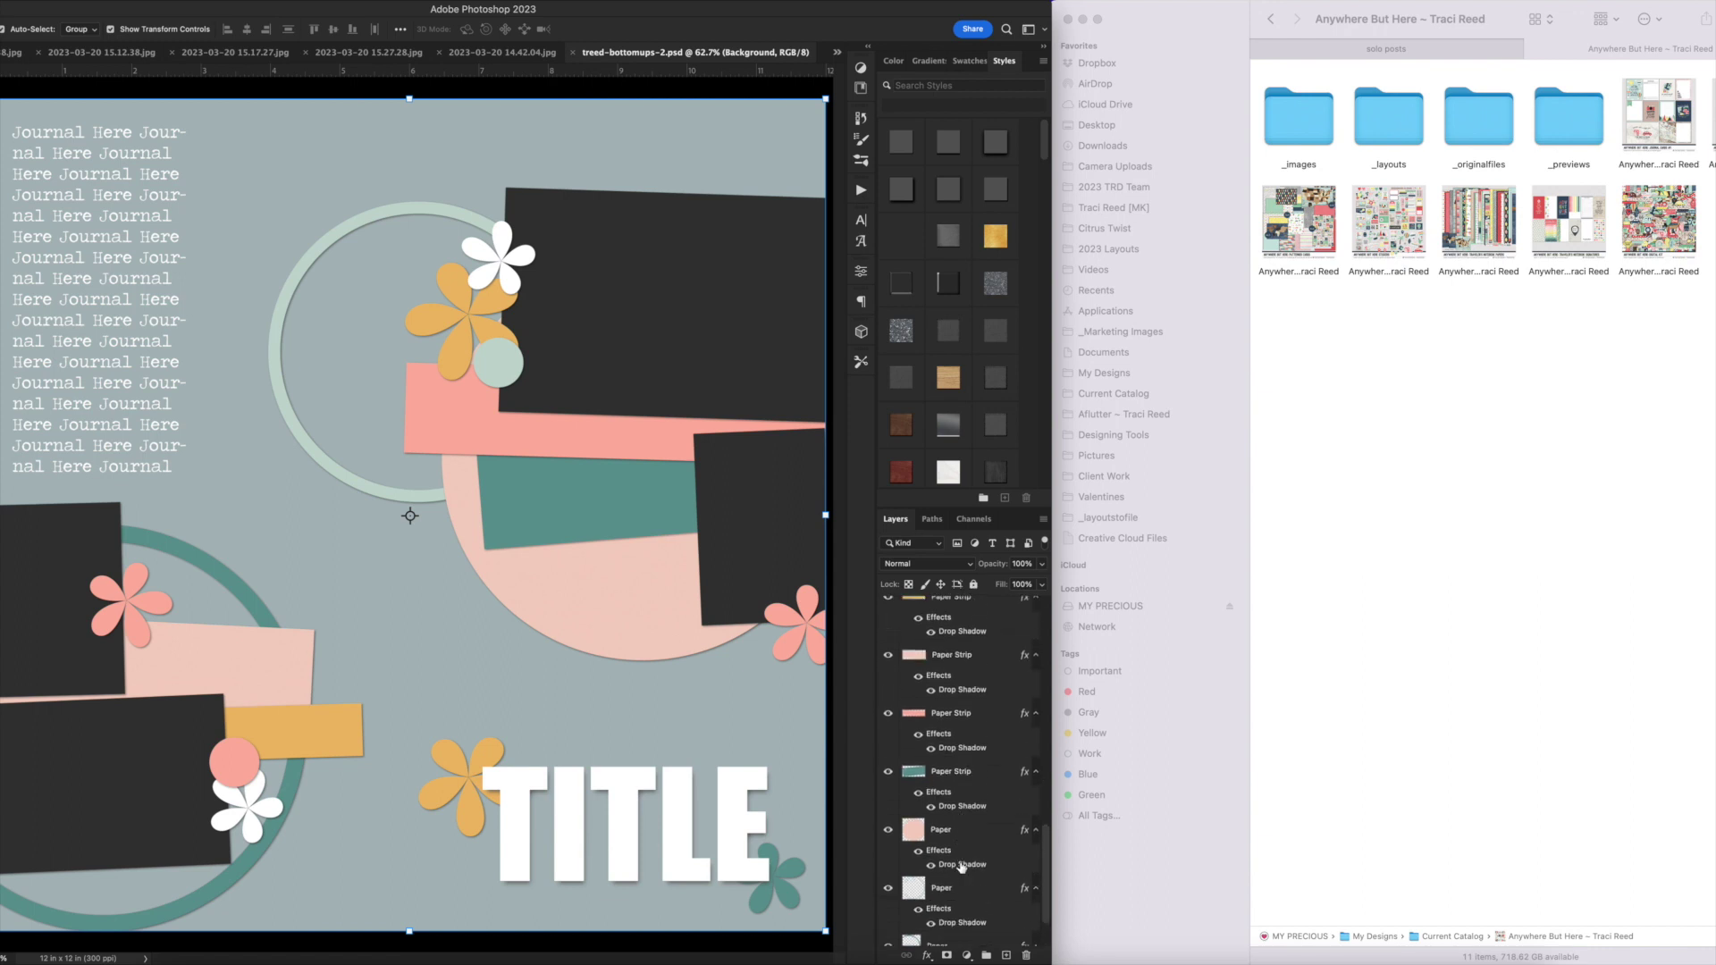
{"action": "scroll", "coordinate": [961, 867], "scroll_direction": "up", "scroll_amount": 2}
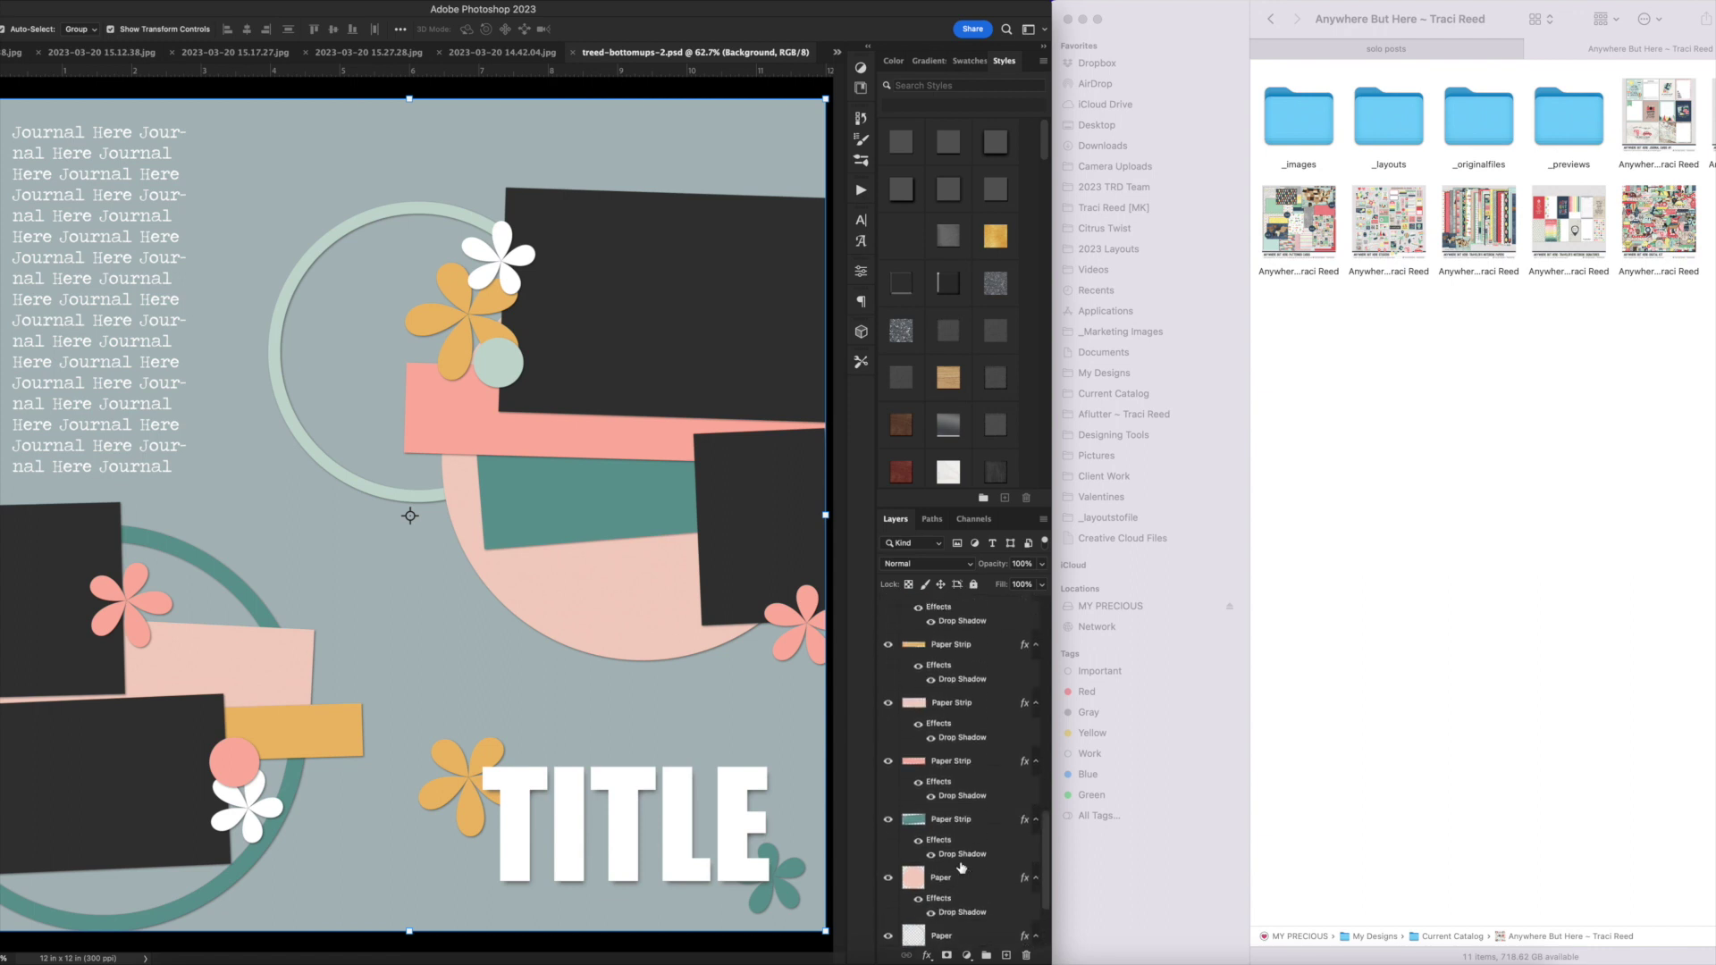
{"action": "scroll", "coordinate": [960, 867], "scroll_direction": "down", "scroll_amount": 5}
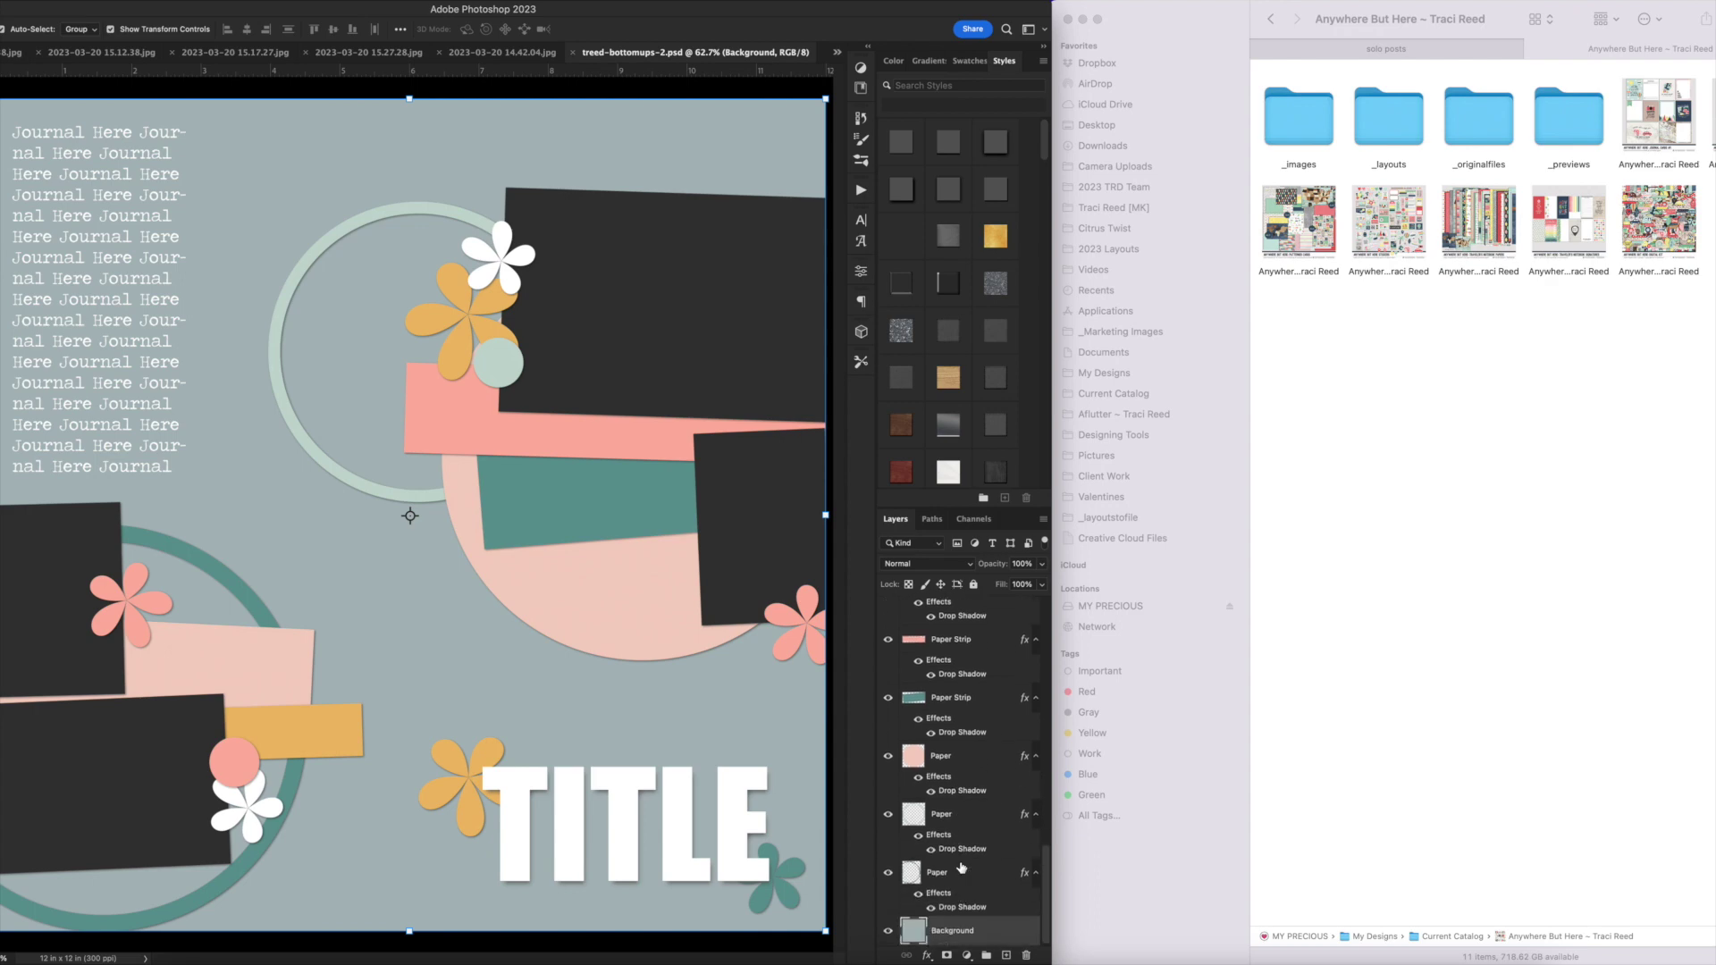
{"action": "scroll", "coordinate": [965, 864], "scroll_direction": "up", "scroll_amount": 10}
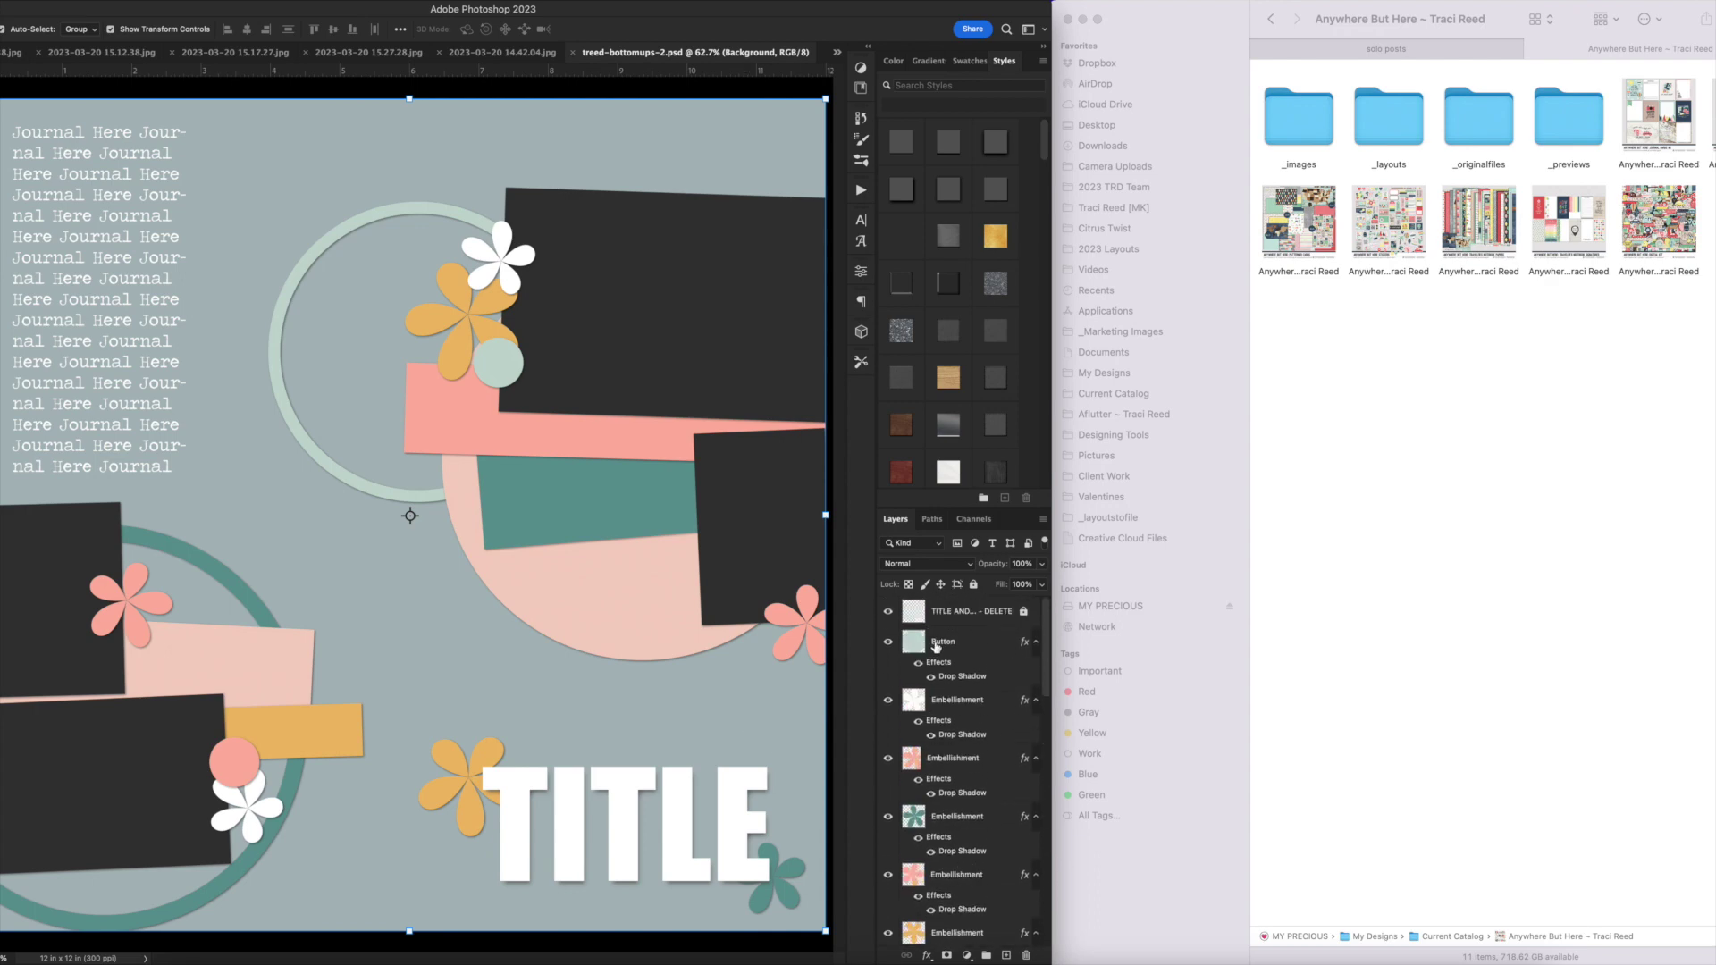
Resize the whole layout image to 10 × 10 inches at 300 pixels per inch.
{"action": "key", "text": "super+alt+i"}
{"action": "type", "text": "10"}
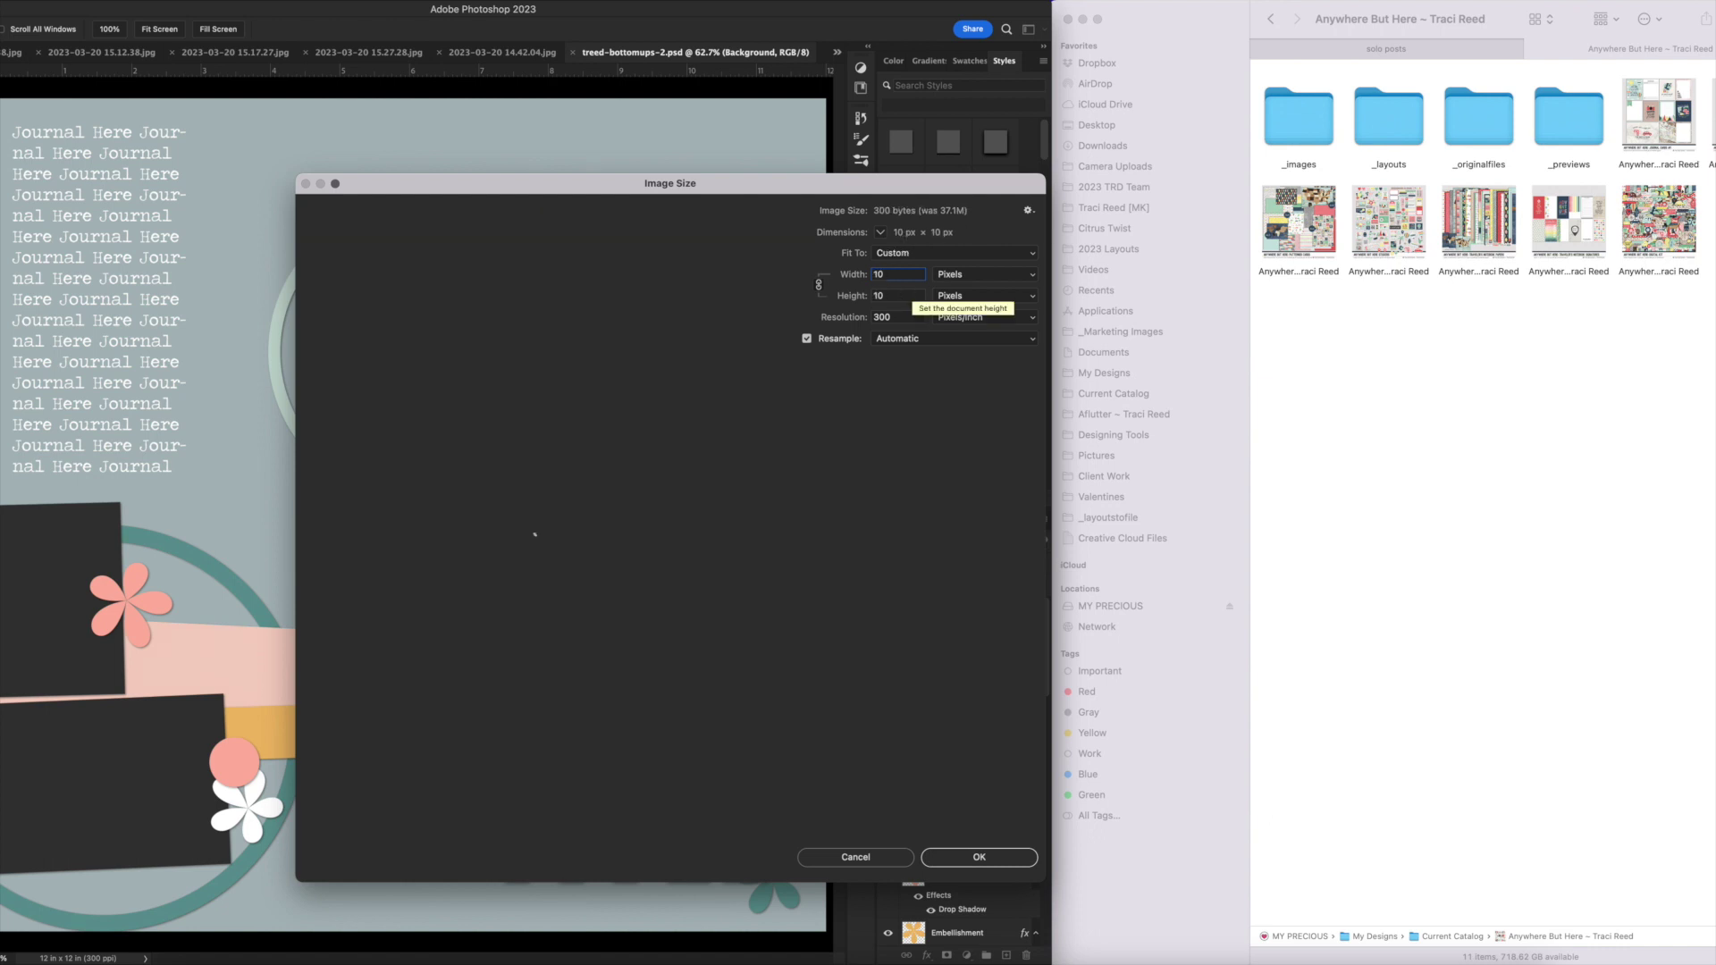
{"action": "left_click", "coordinate": [1019, 274]}
{"action": "left_click", "coordinate": [1019, 291]}
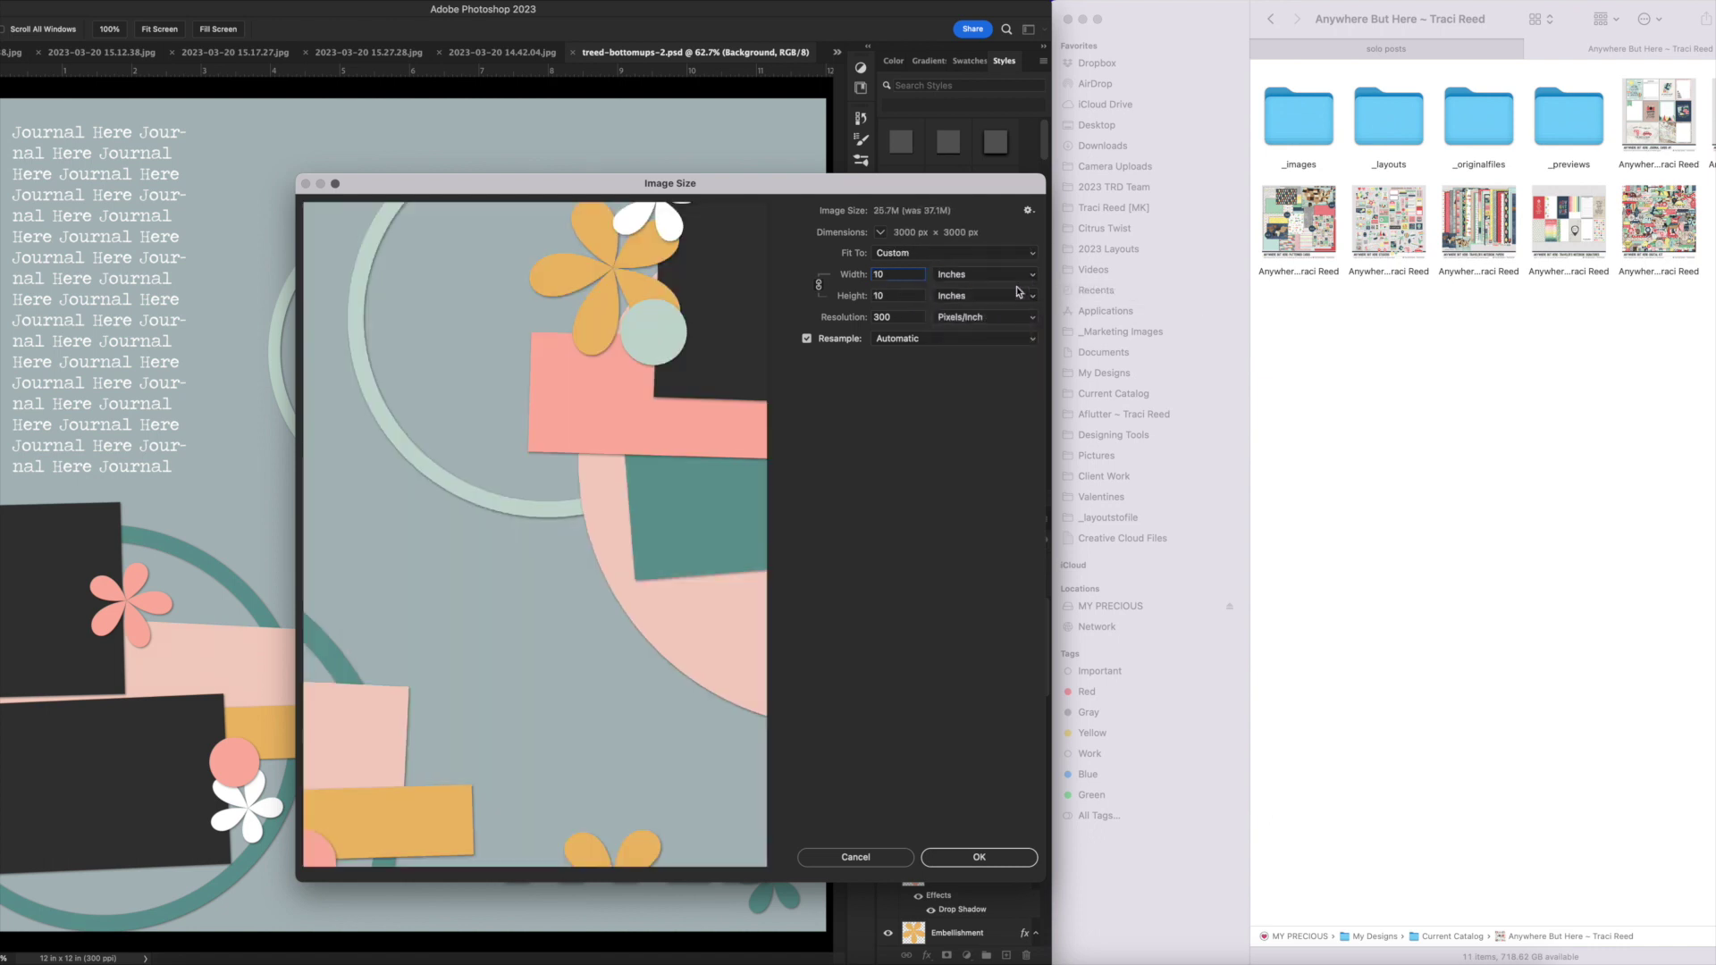
{"action": "key", "text": "Return"}
Add a vertical guide at the page's horizontal centre and set the canvas size to 10 × 8.25 inches.
{"action": "left_click_drag", "start_coordinate": [354, 384], "coordinate": [409, 387]}
{"action": "key", "text": "super+alt+c"}
{"action": "type", "text": "8"}
{"action": "key", "text": "BackSpace"}
{"action": "type", "text": "10"}
{"action": "key", "text": "Tab"}
{"action": "type", "text": "8.25"}
{"action": "key", "text": "Return"}
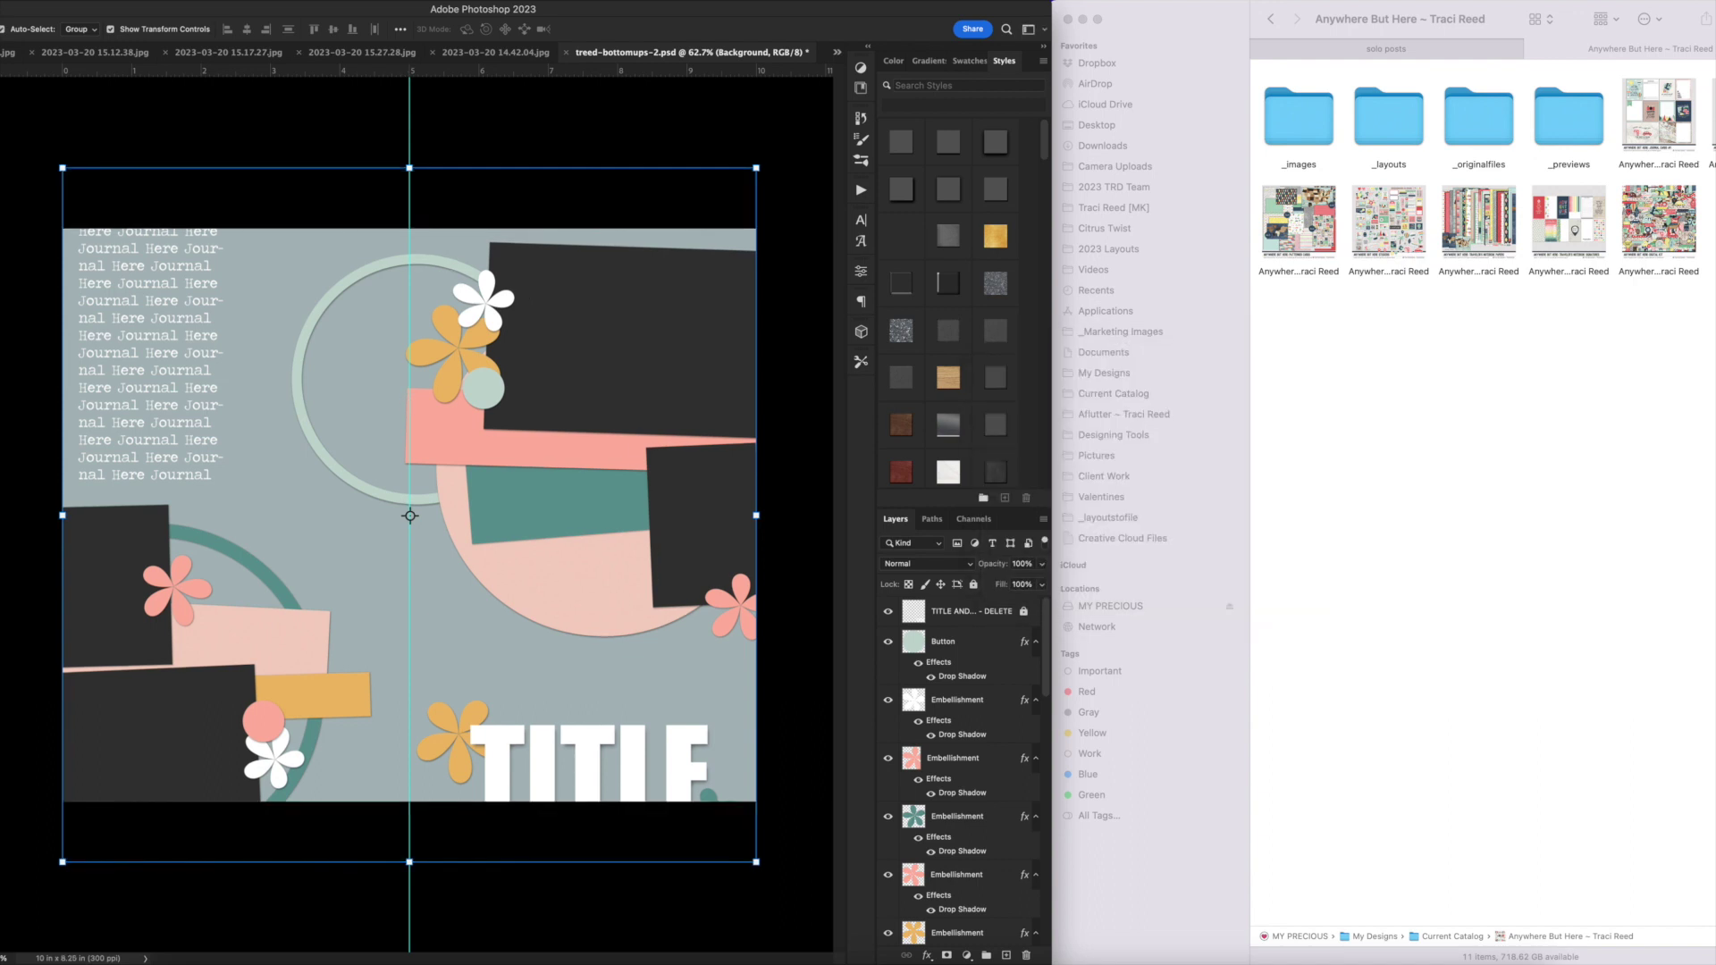
Move the left photo cluster up and the right photo cluster slightly down so both fit the shortened page.
{"action": "left_click", "coordinate": [1003, 613]}
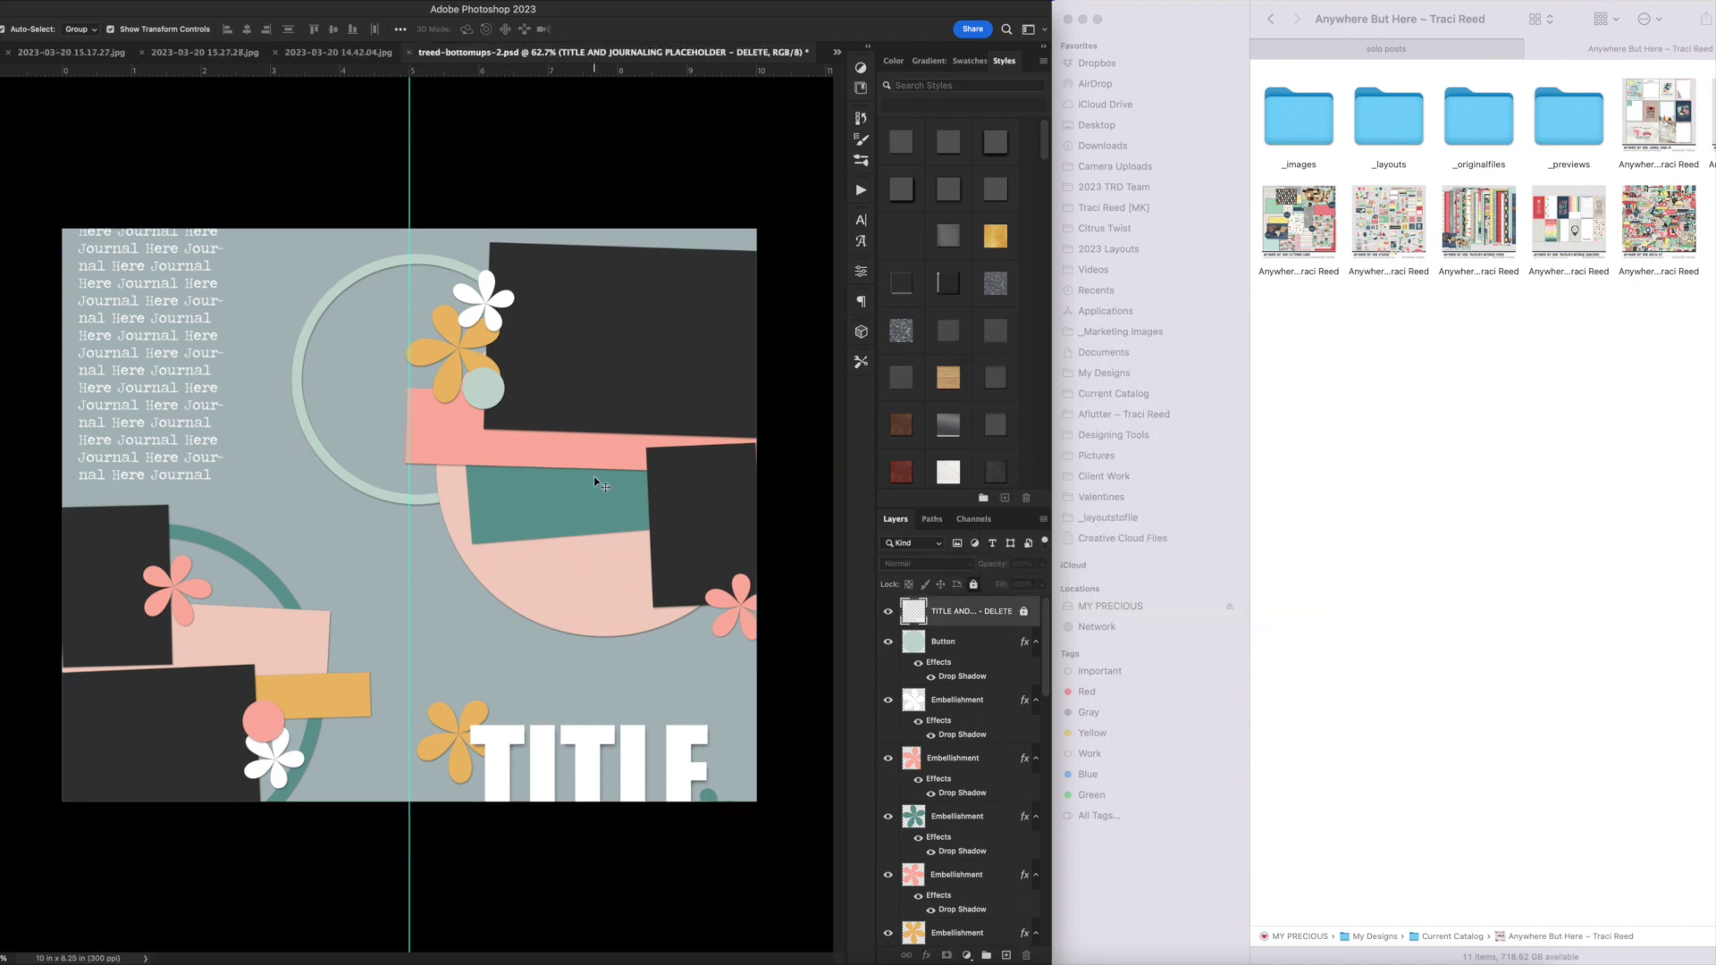
{"action": "left_click", "coordinate": [134, 785]}
{"action": "left_click_drag", "start_coordinate": [297, 866], "coordinate": [148, 603]}
{"action": "left_click", "coordinate": [239, 574], "text": "shift"}
{"action": "left_click_drag", "start_coordinate": [257, 721], "coordinate": [212, 682]}
{"action": "key", "text": "super+z"}
{"action": "key", "text": "super+z"}
{"action": "key", "text": "super+shift+z"}
{"action": "key", "text": "super+shift+z"}
{"action": "left_click_drag", "start_coordinate": [788, 620], "coordinate": [577, 331]}
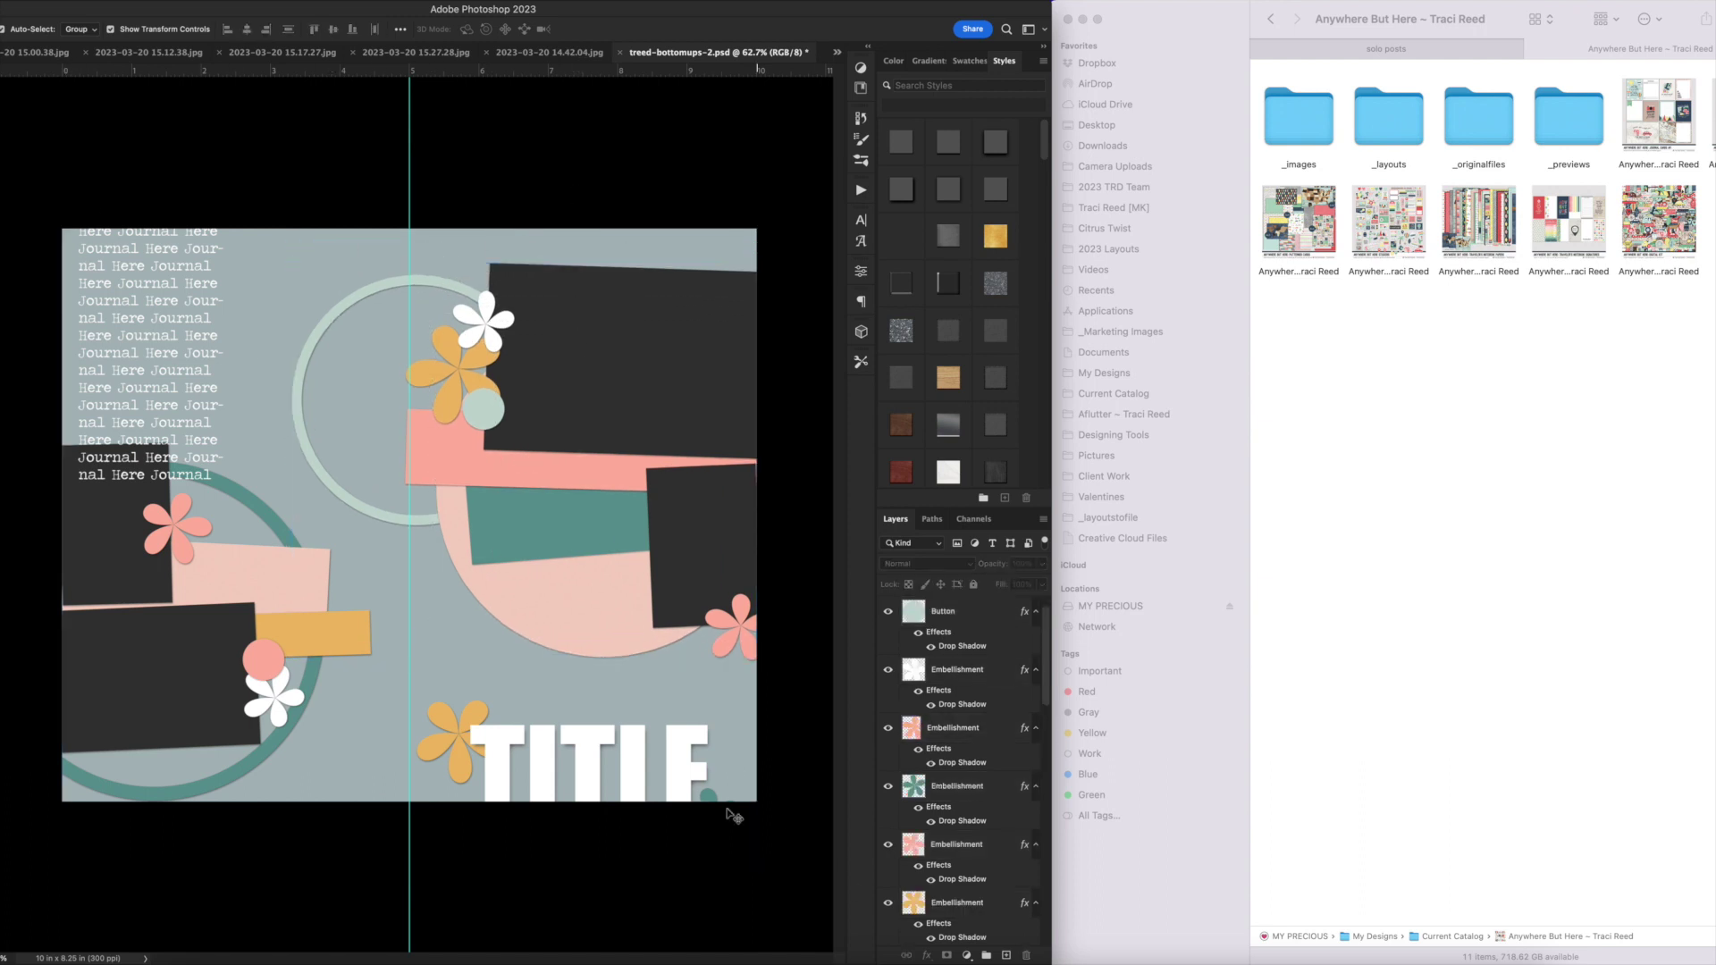
{"action": "left_click", "coordinate": [590, 742]}
{"action": "key", "text": "Delete"}
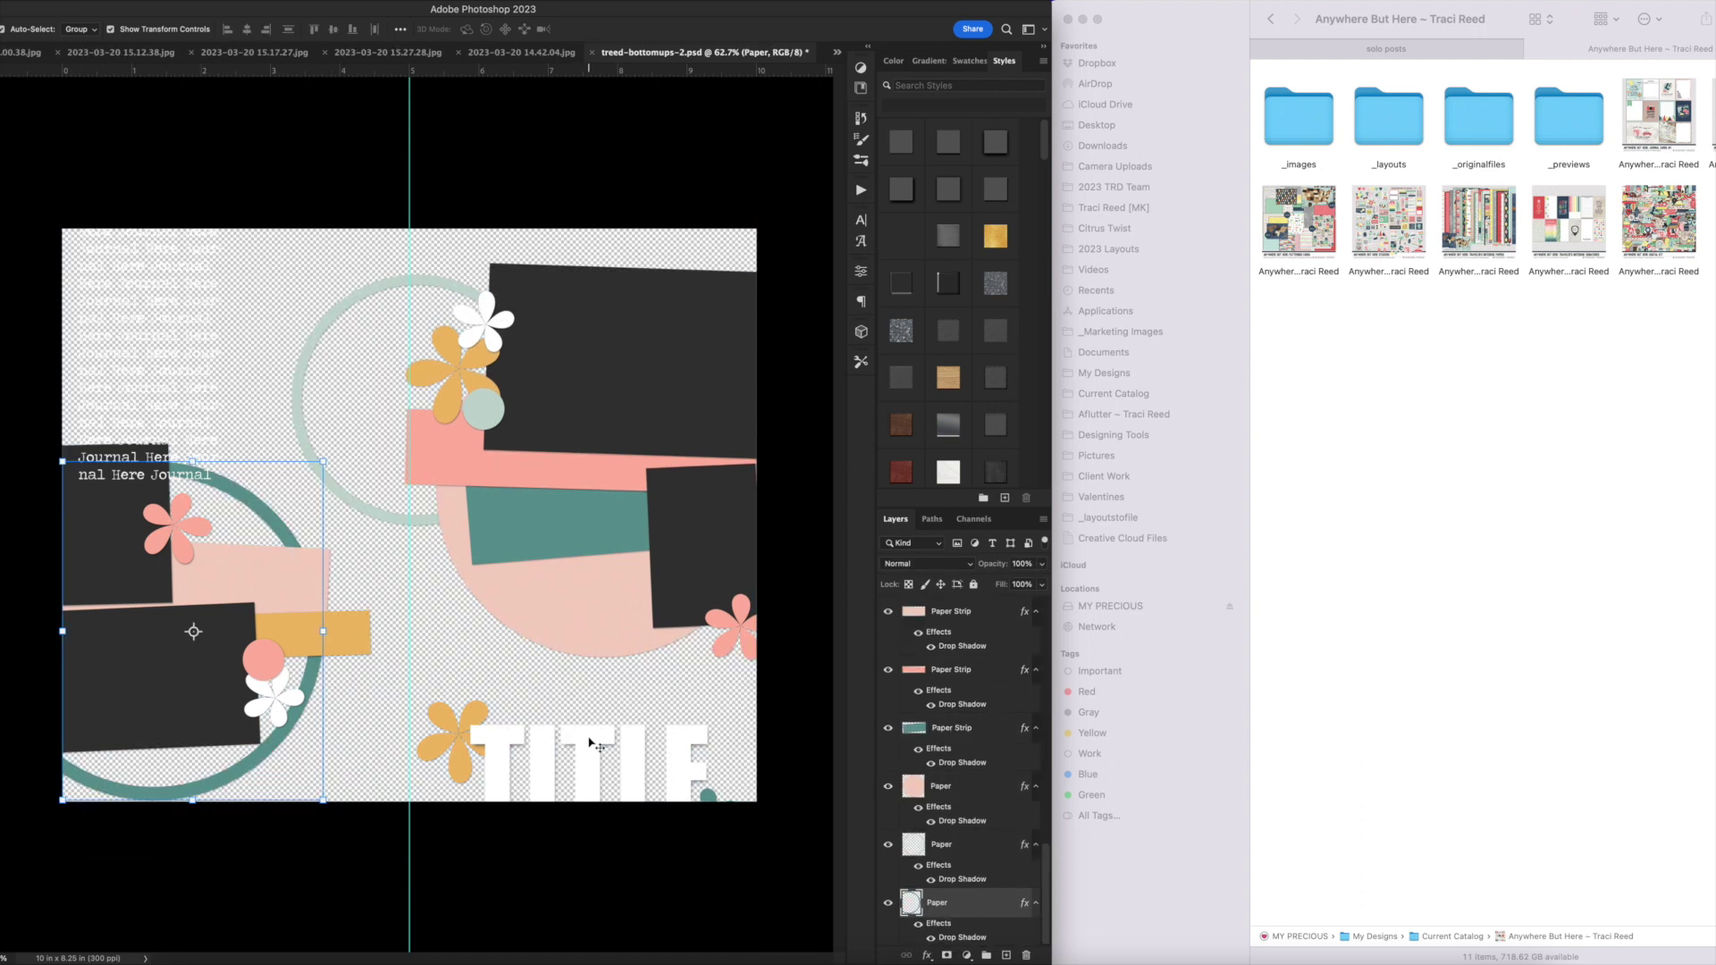
{"action": "key", "text": "super+z"}
Delete the locked title and journaling placeholder layer.
{"action": "scroll", "coordinate": [1029, 645], "scroll_direction": "up", "scroll_amount": 10}
{"action": "left_click", "coordinate": [1022, 615]}
{"action": "key", "text": "Delete"}
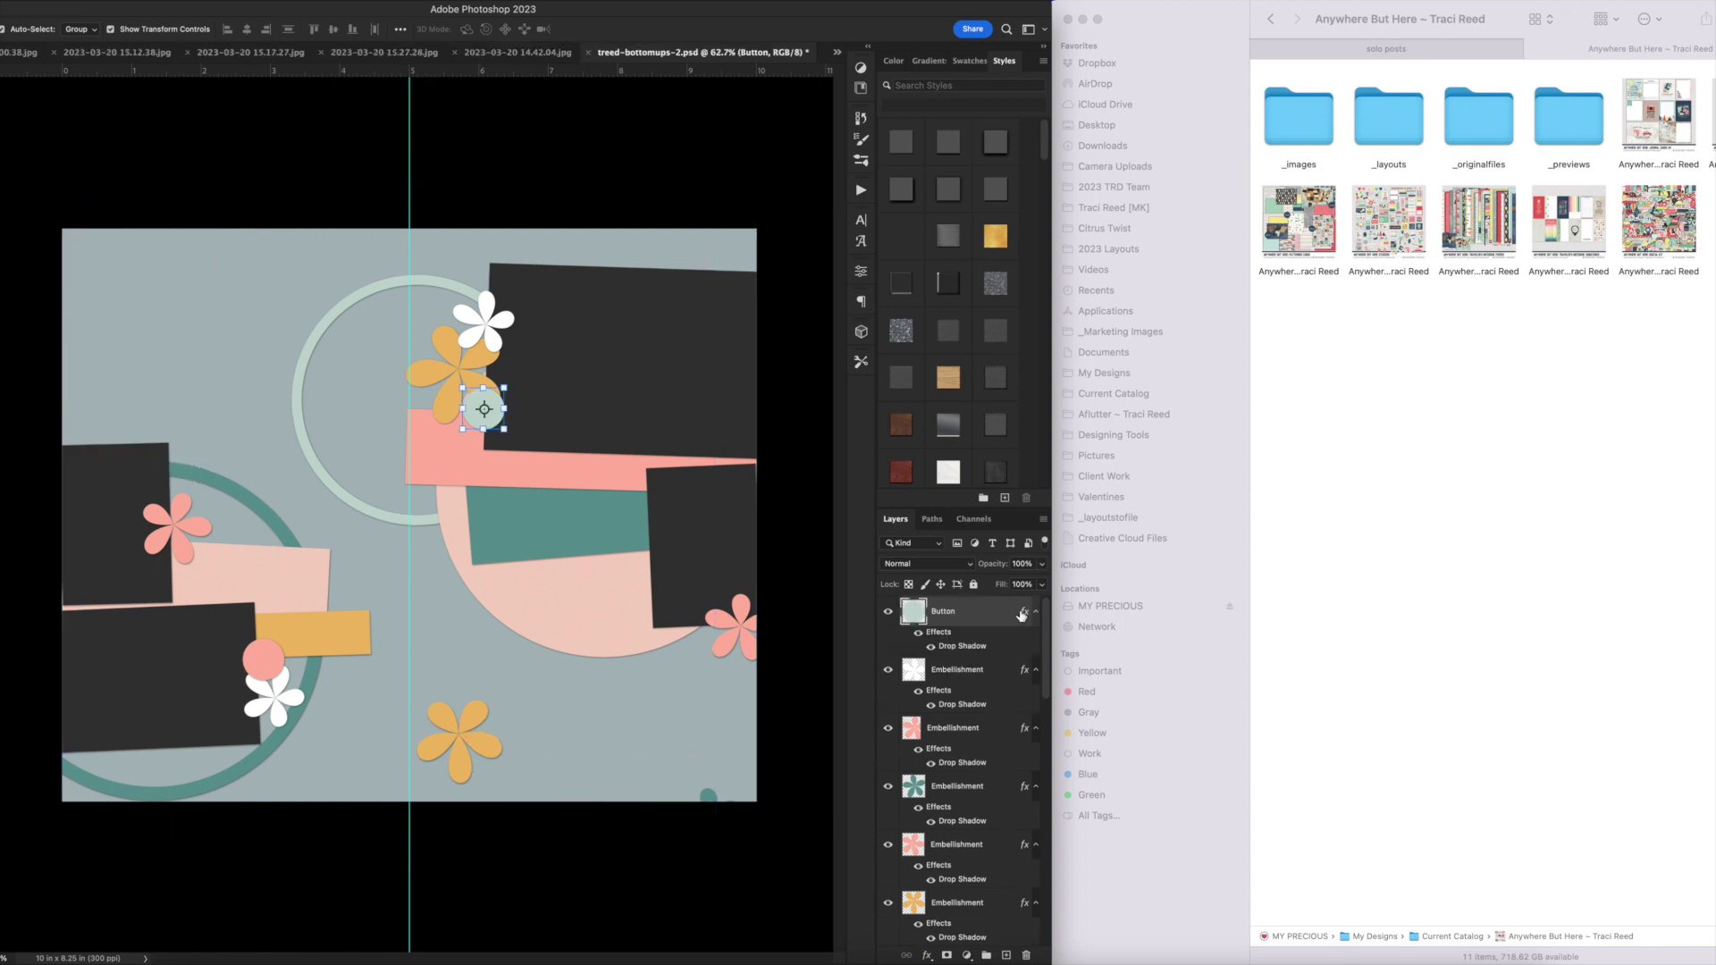
Move the lower orange and teal flowers up so they sit fully on the page.
{"action": "left_click", "coordinate": [514, 764]}
{"action": "left_click", "coordinate": [709, 798], "text": "shift"}
{"action": "left_click_drag", "start_coordinate": [709, 798], "coordinate": [706, 758]}
{"action": "left_click", "coordinate": [688, 894]}
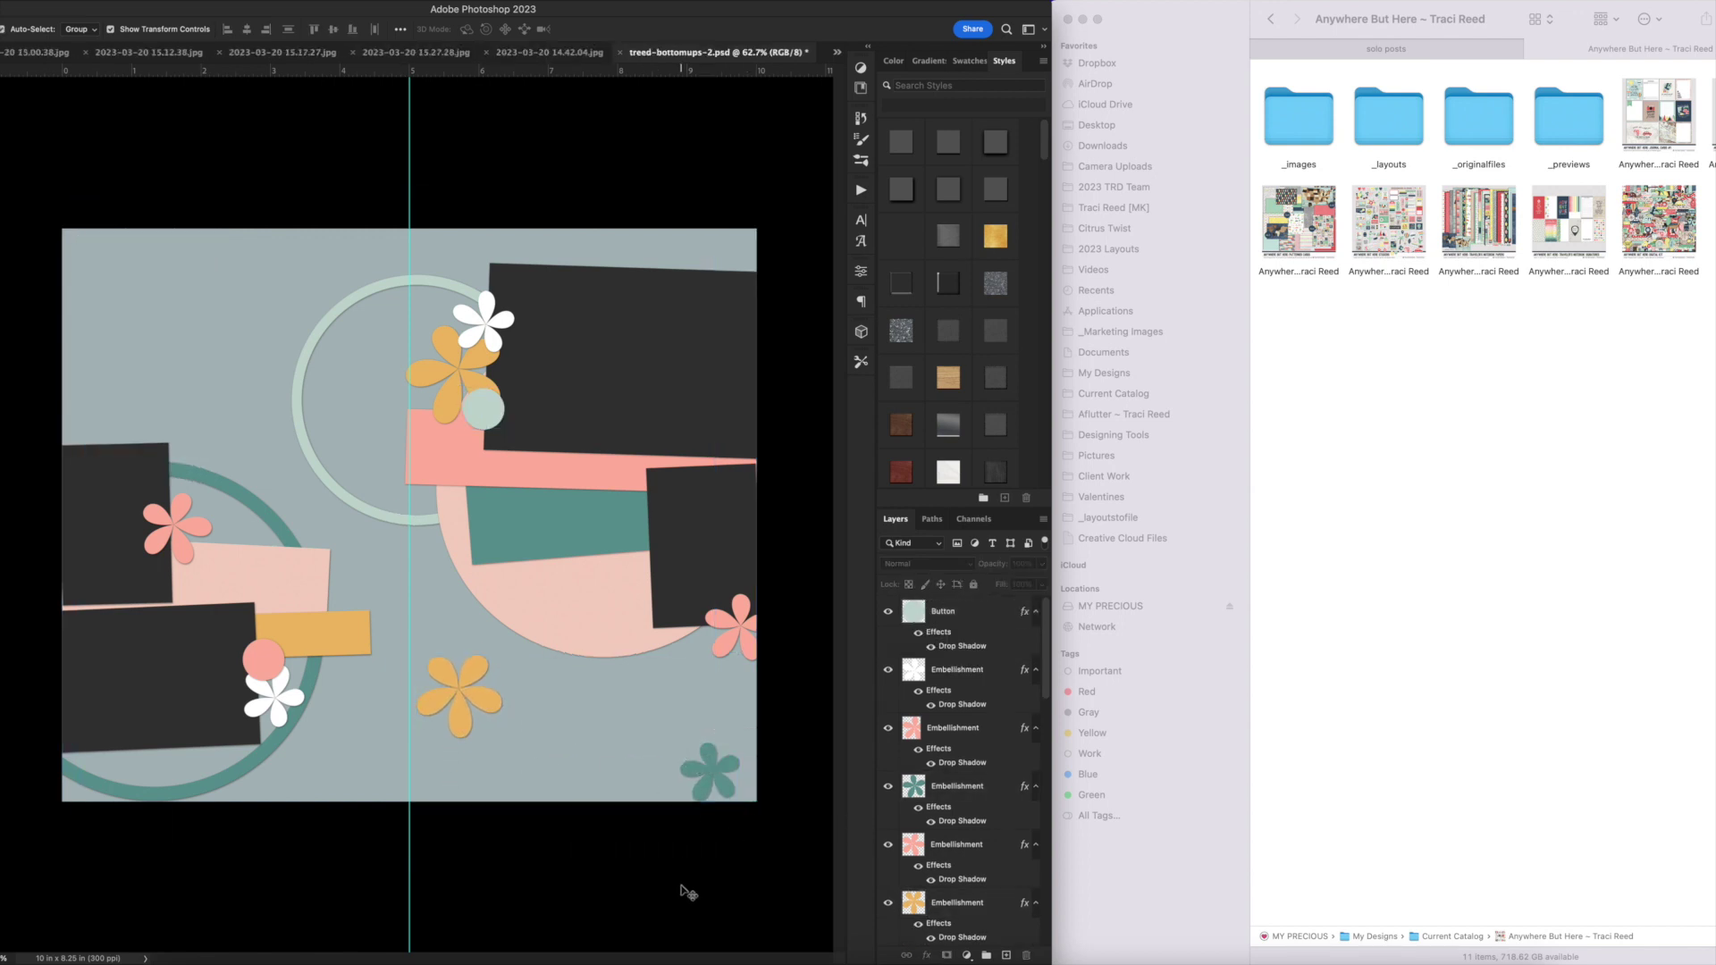
Copy the full framed artwork photo from 2023-03-20 15.00.38.jpg and close that file.
{"action": "left_click", "coordinate": [41, 52]}
{"action": "key", "text": "super+a"}
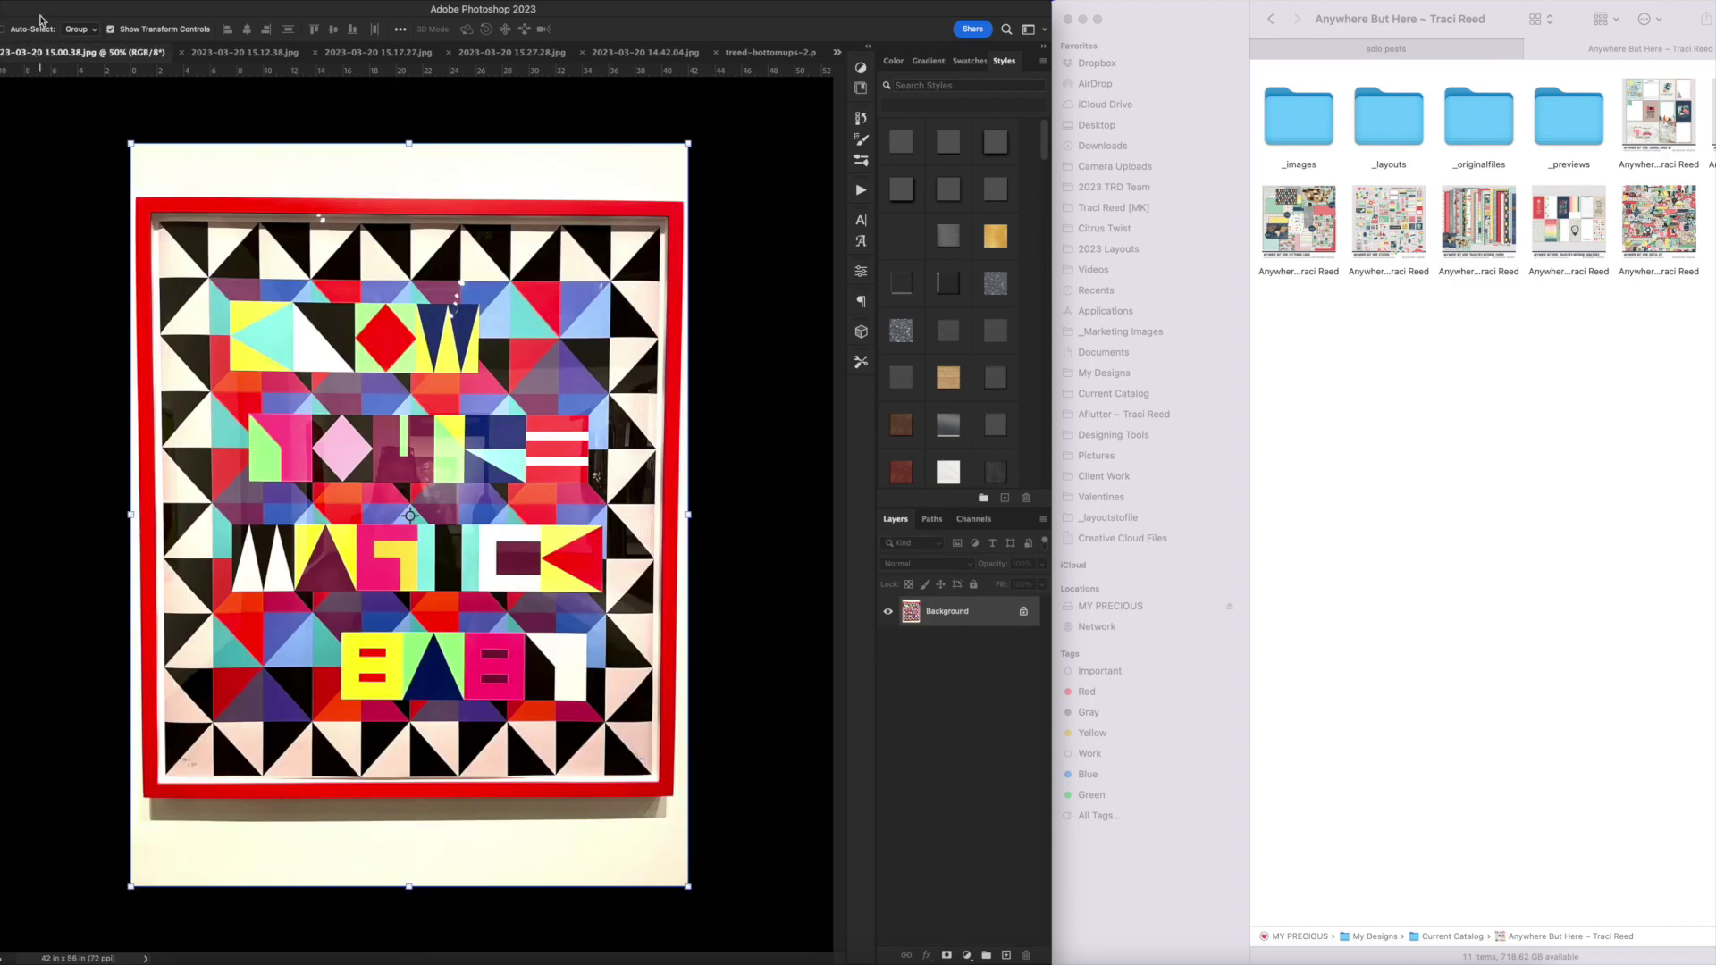
{"action": "key", "text": "super+c"}
{"action": "key", "text": "super+w"}
Paste the framed artwork above the small right-hand photo placeholder and scale it down to roughly the placeholder's size.
{"action": "left_click", "coordinate": [676, 559]}
{"action": "key", "text": "ctrl+v"}
{"action": "left_click_drag", "start_coordinate": [67, 699], "coordinate": [680, 543]}
{"action": "key", "text": "Return"}
{"action": "key", "text": "alt+super+g"}
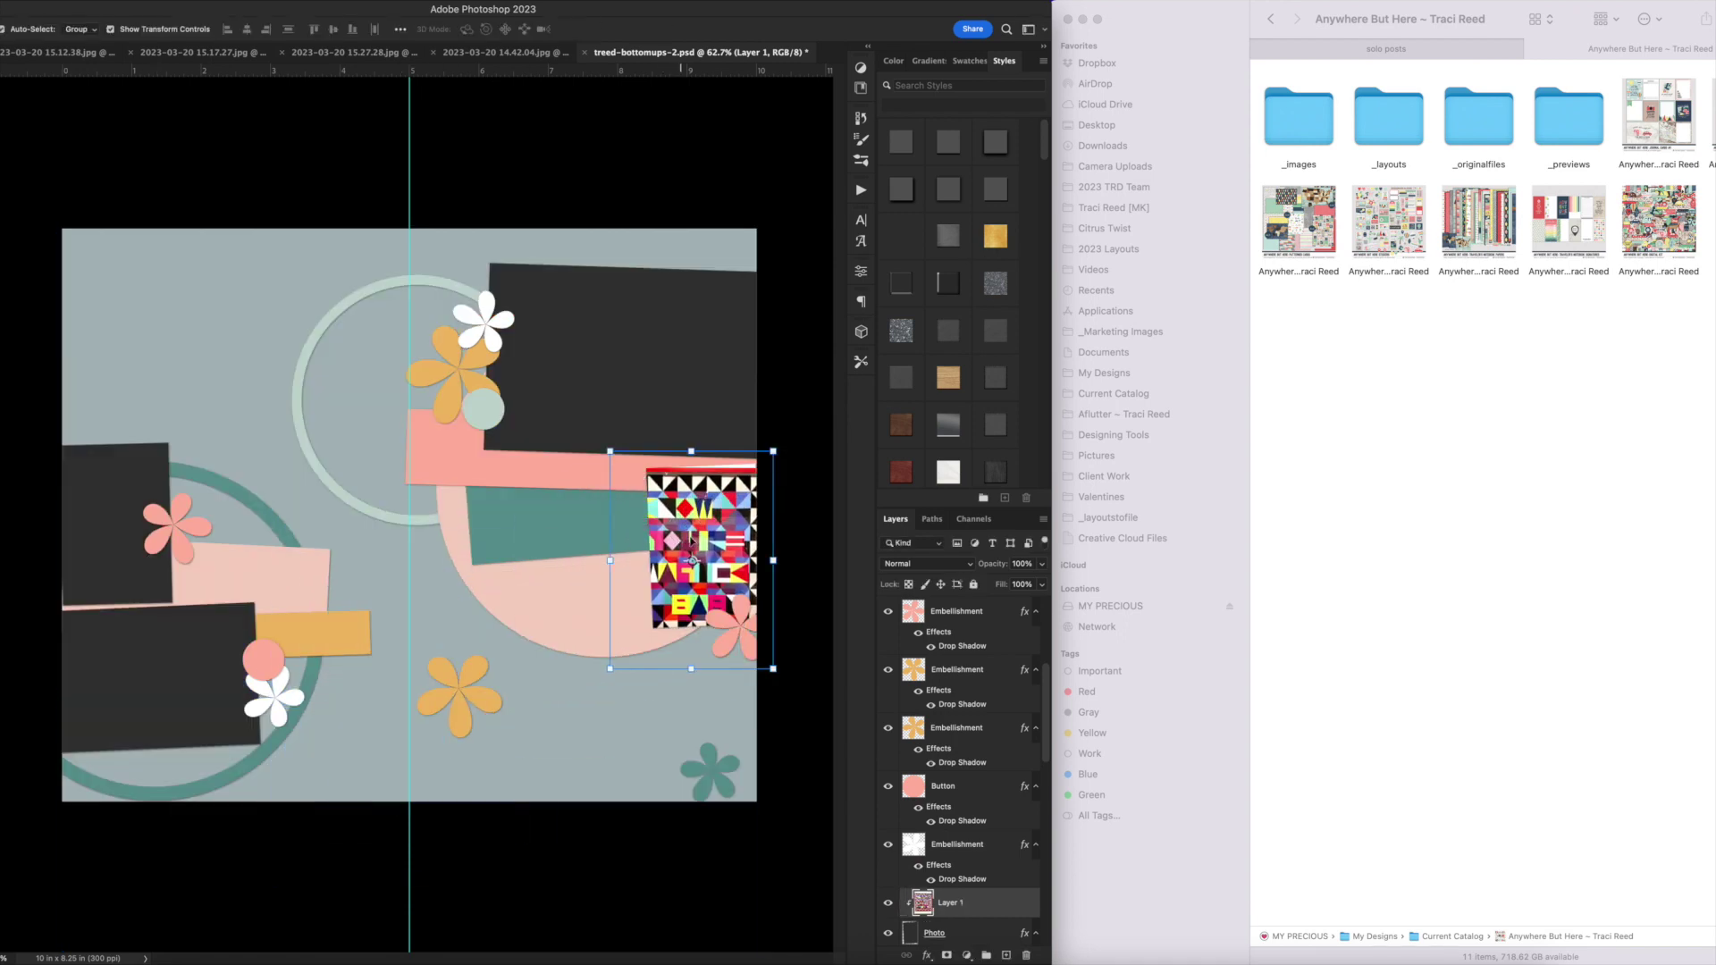
{"action": "key", "text": "ctrl+alt+g"}
{"action": "left_click", "coordinate": [972, 912], "text": "alt"}
Replace the small right-hand photo placeholder with the framed artwork, slightly reduced, tilted to match and moved fully onto the page.
{"action": "left_click_drag", "start_coordinate": [606, 675], "coordinate": [635, 640]}
{"action": "left_click_drag", "start_coordinate": [816, 553], "coordinate": [816, 548]}
{"action": "key", "text": "Return"}
{"action": "left_click", "coordinate": [1003, 928]}
{"action": "key", "text": "Delete"}
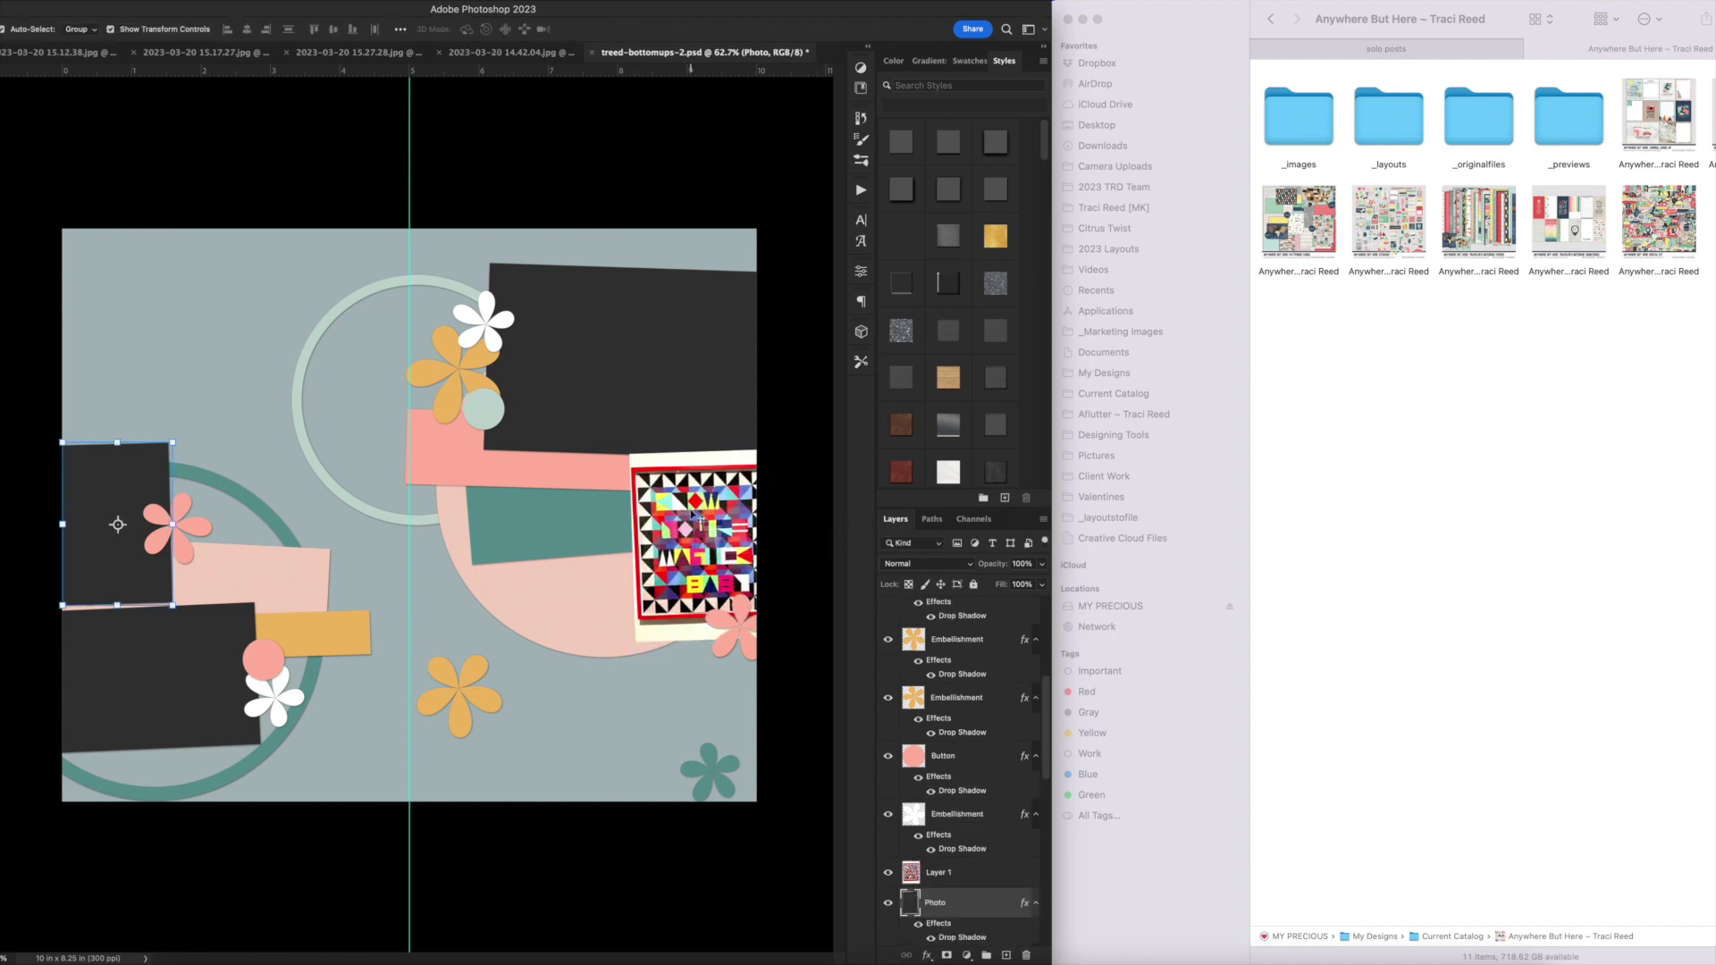
{"action": "left_click", "coordinate": [691, 513]}
{"action": "left_click_drag", "start_coordinate": [700, 518], "coordinate": [676, 512]}
{"action": "key", "text": "l"}
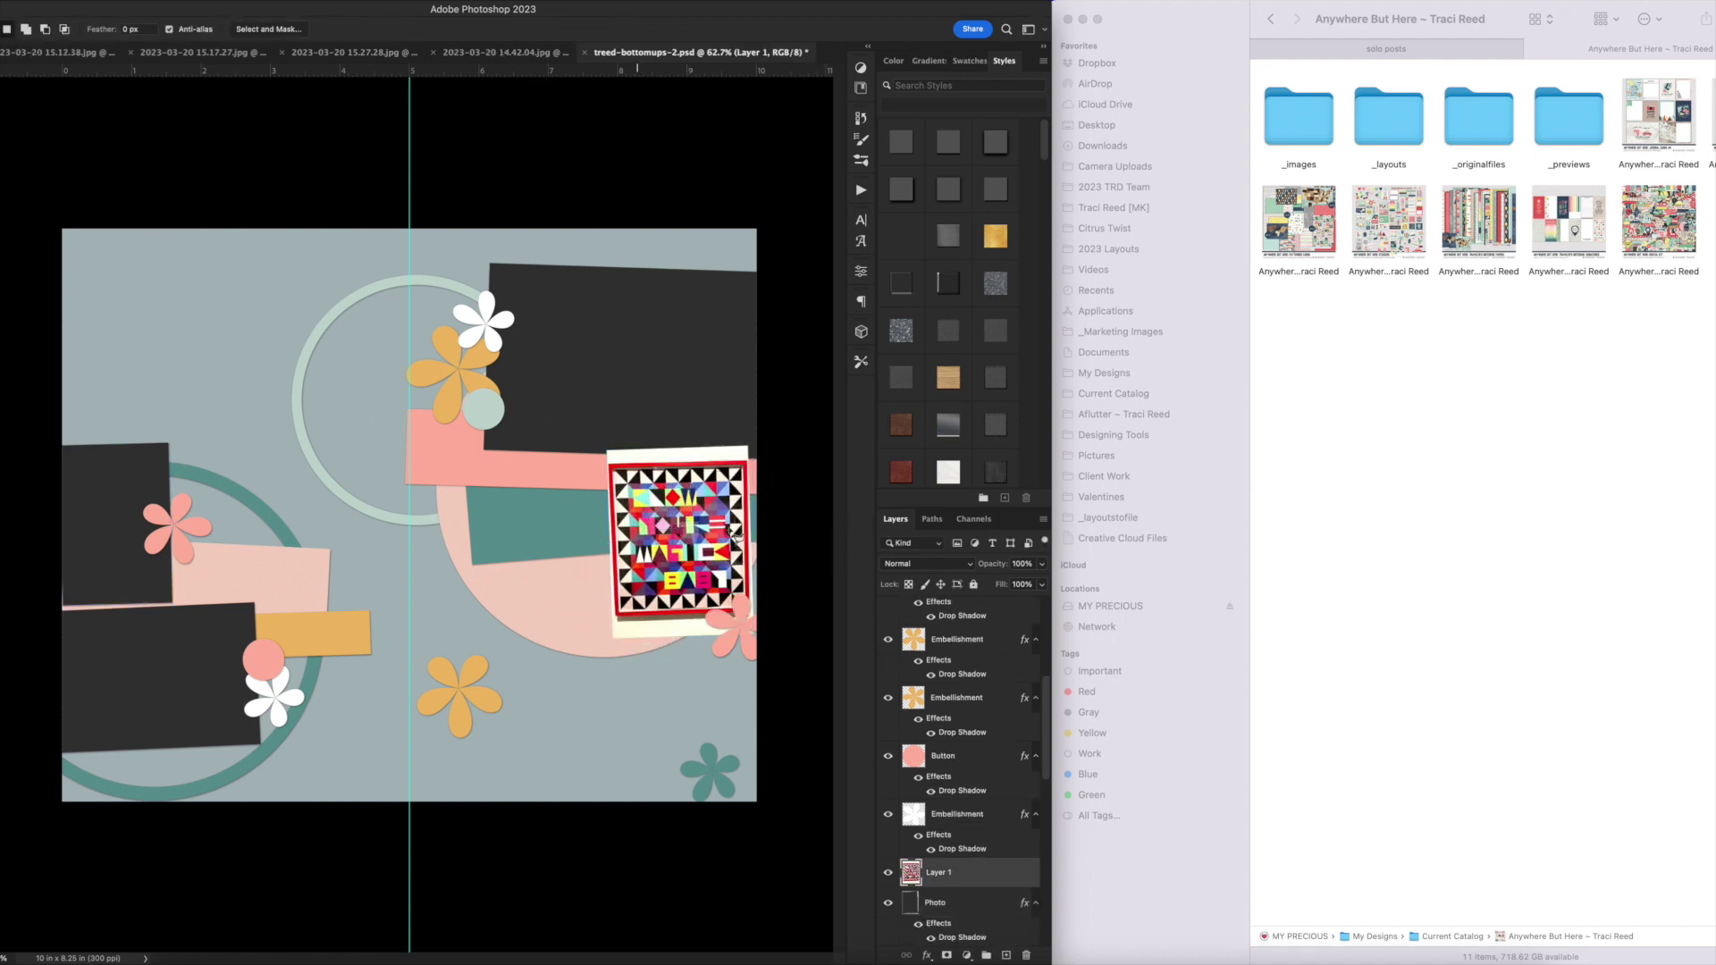
{"action": "key", "text": "w"}
{"action": "left_click", "coordinate": [680, 451]}
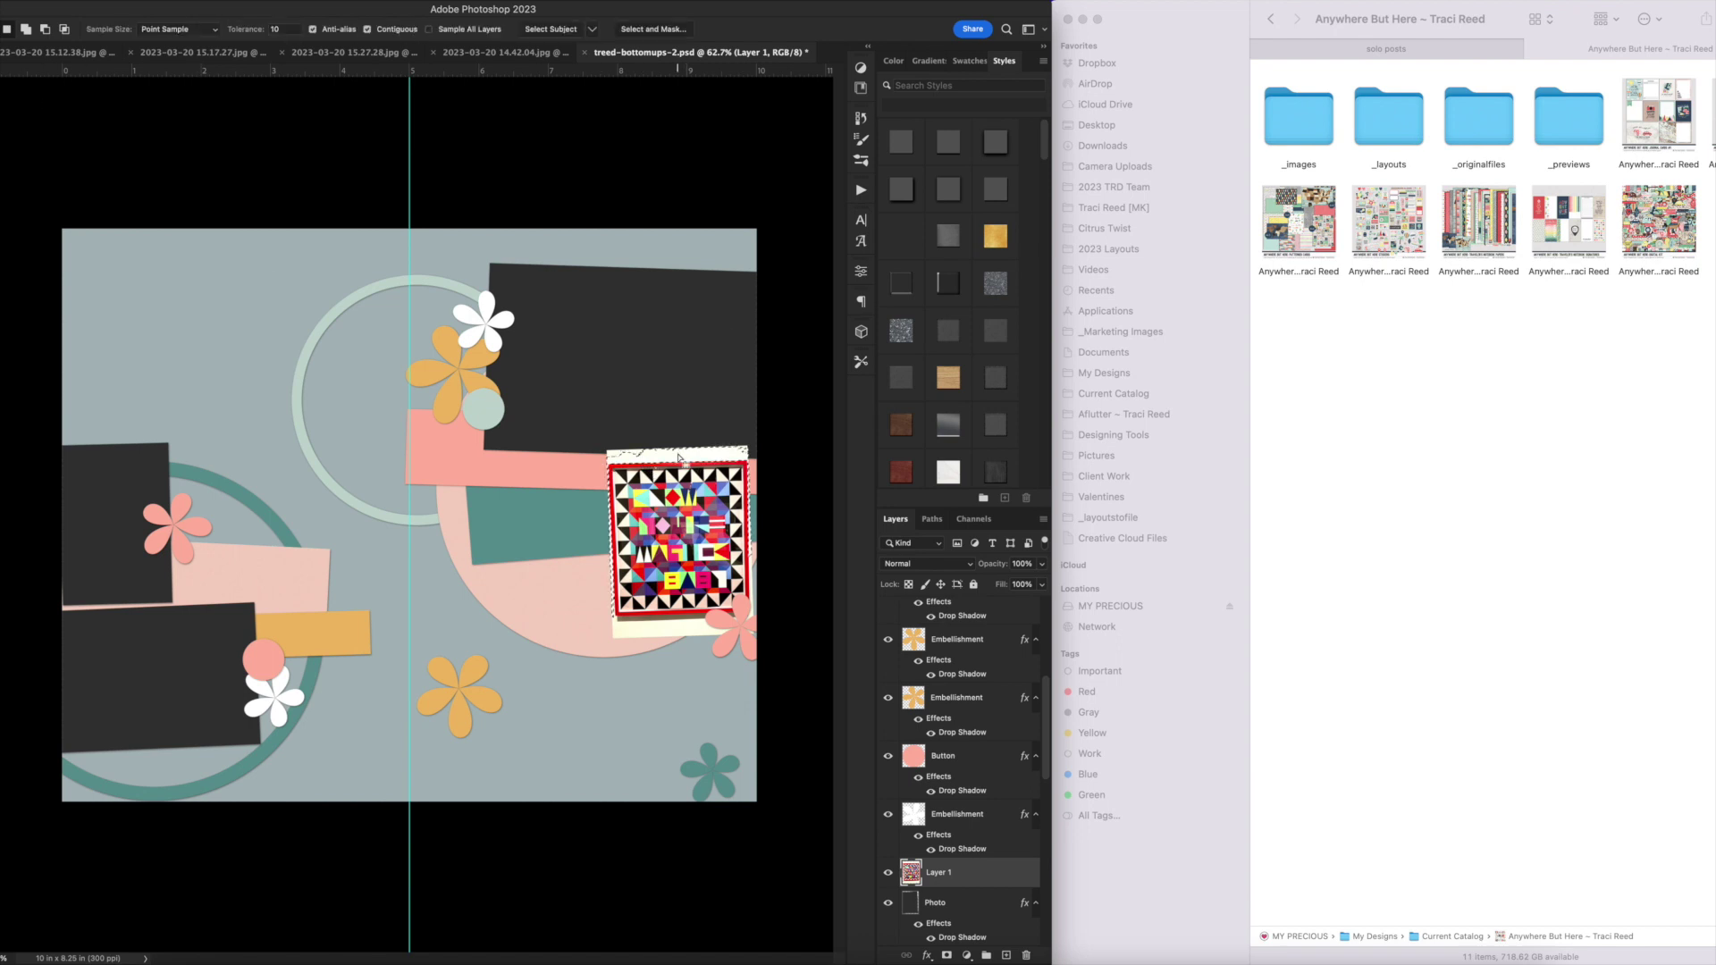
{"action": "left_click", "coordinate": [662, 635]}
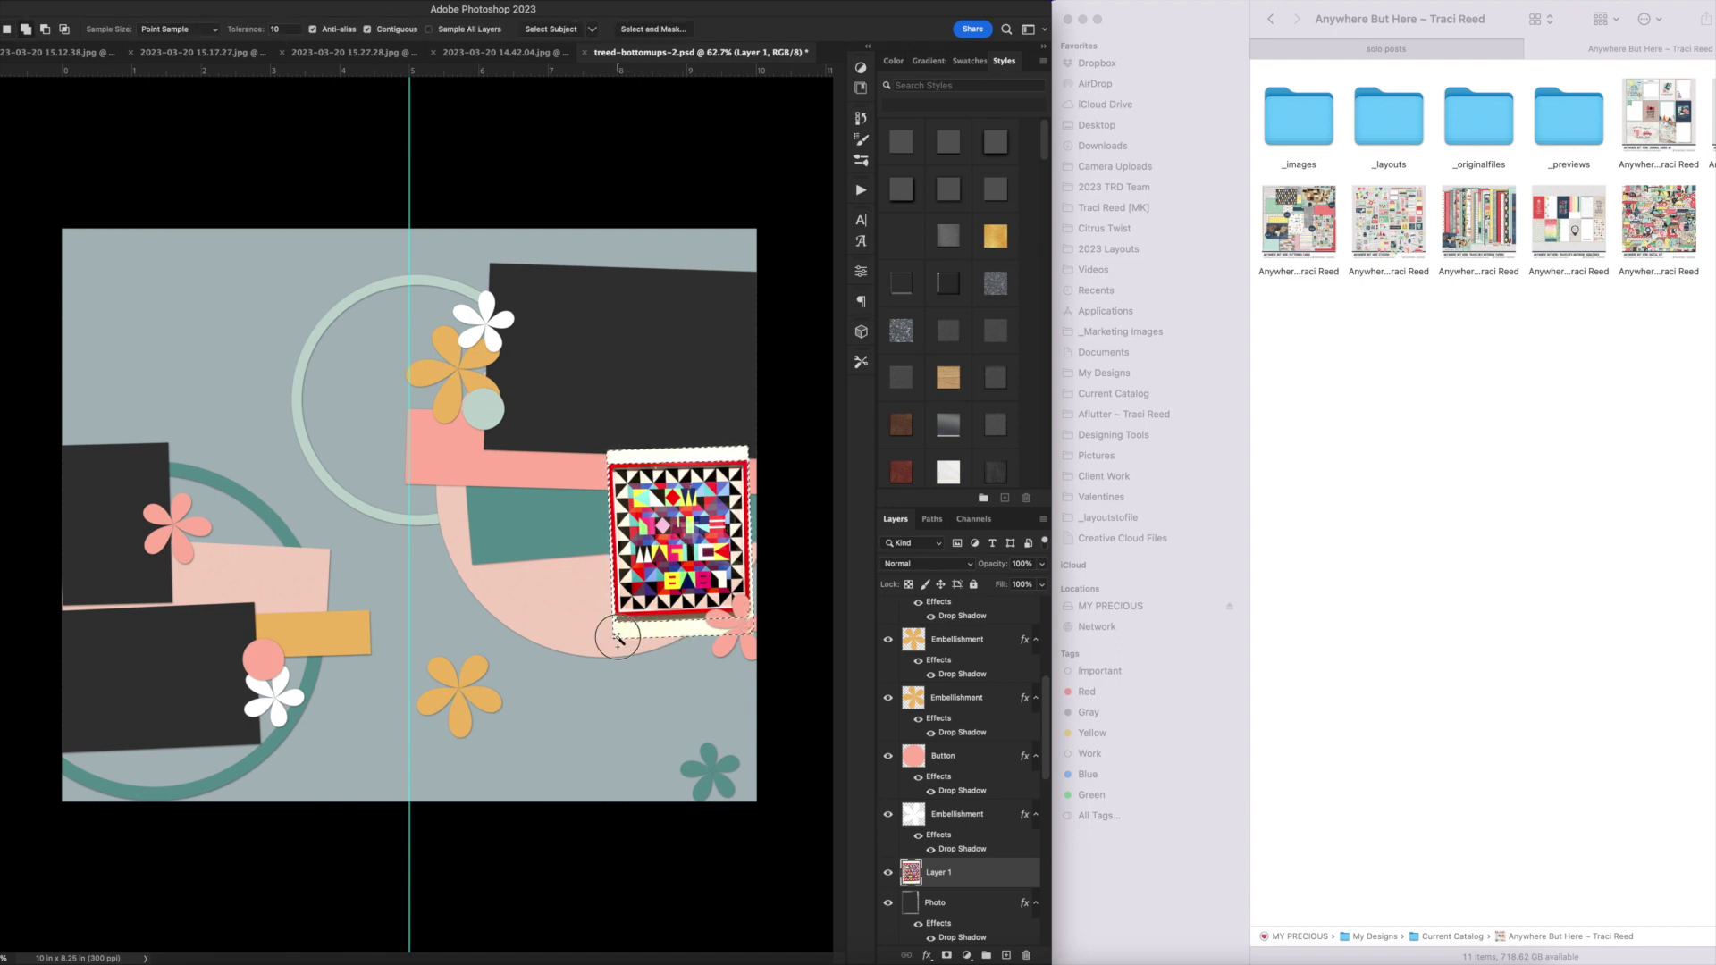
{"action": "left_click", "coordinate": [623, 623]}
Select the artwork along the outer edge of its red frame with the Polygonal Lasso, excluding the surrounding wall.
{"action": "key", "text": "l"}
{"action": "key", "text": "super+equal"}
{"action": "key", "text": "super+equal"}
{"action": "key", "text": "super+equal"}
{"action": "scroll", "coordinate": [496, 436], "scroll_direction": "right", "scroll_amount": 10}
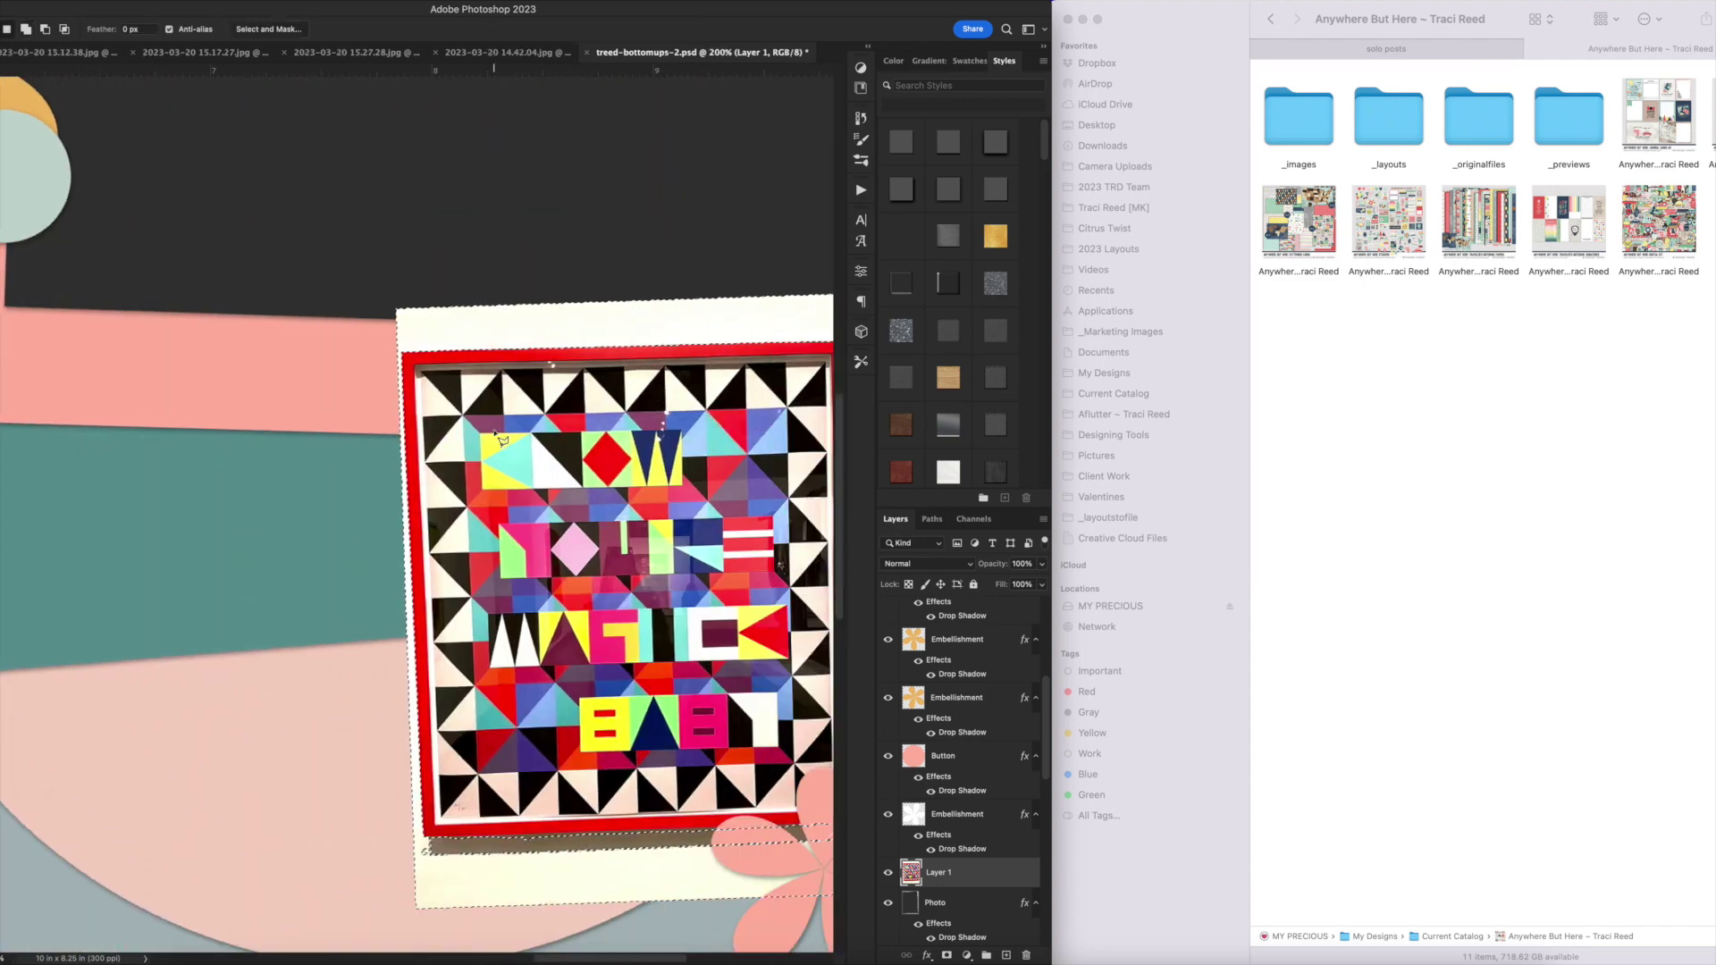
{"action": "left_click", "coordinate": [135, 353]}
{"action": "left_click", "coordinate": [577, 342]}
{"action": "left_click", "coordinate": [586, 821]}
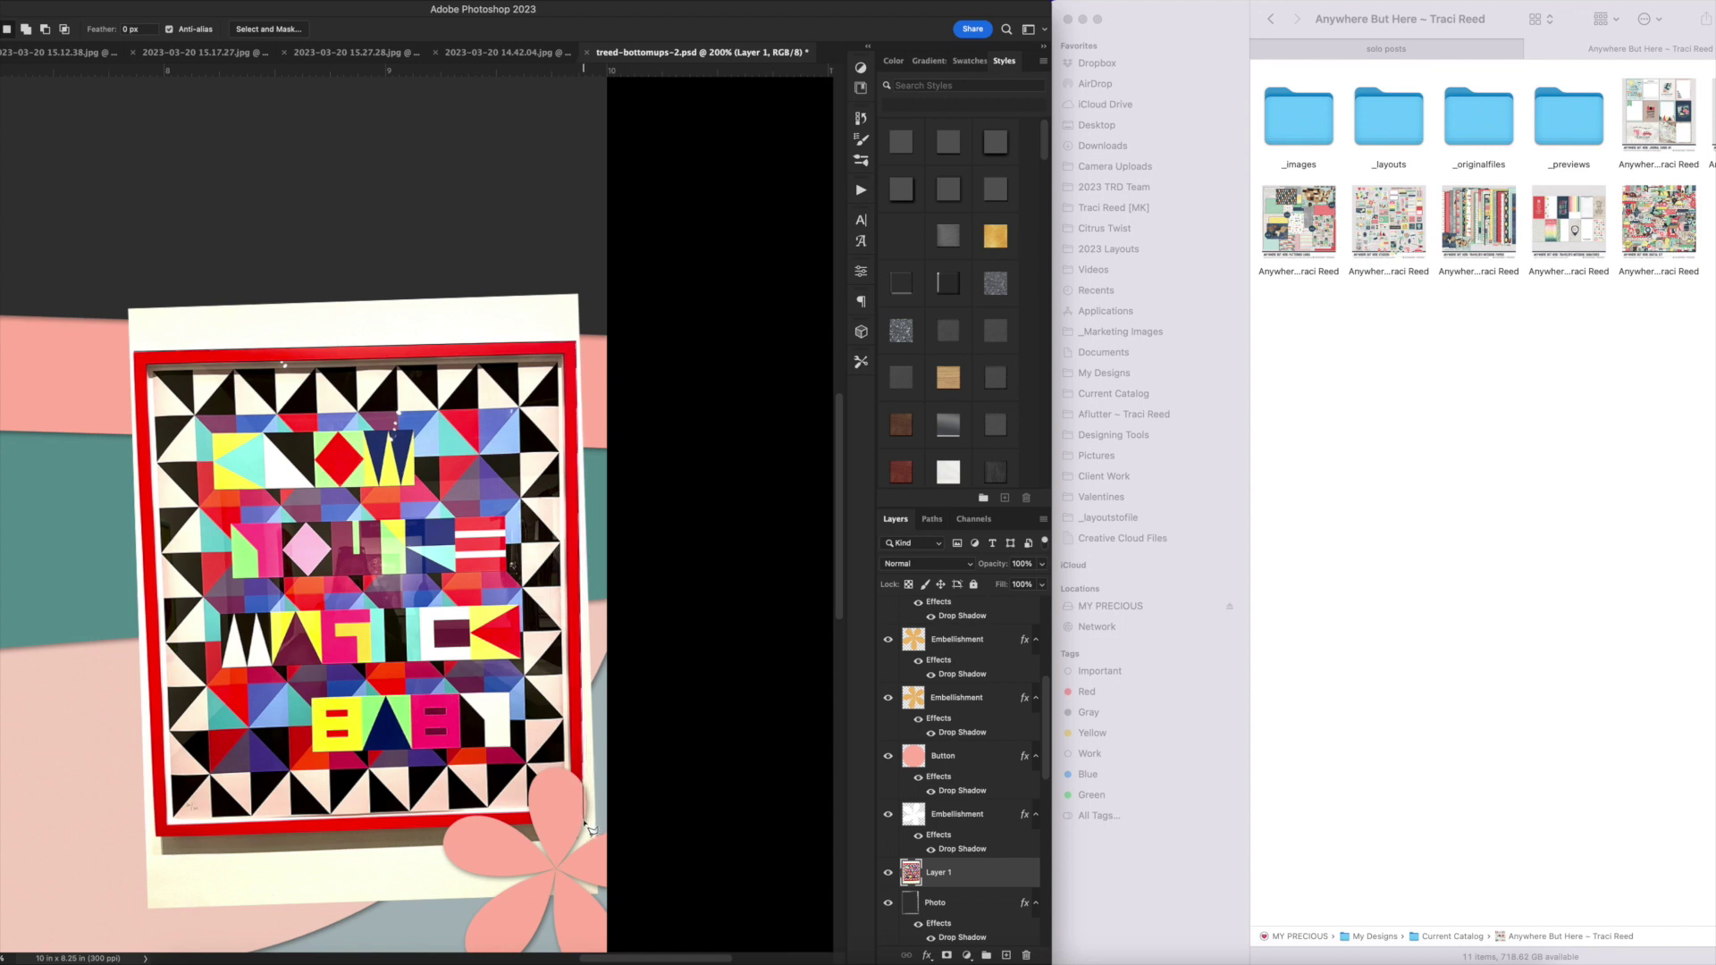
{"action": "double_click", "coordinate": [159, 842]}
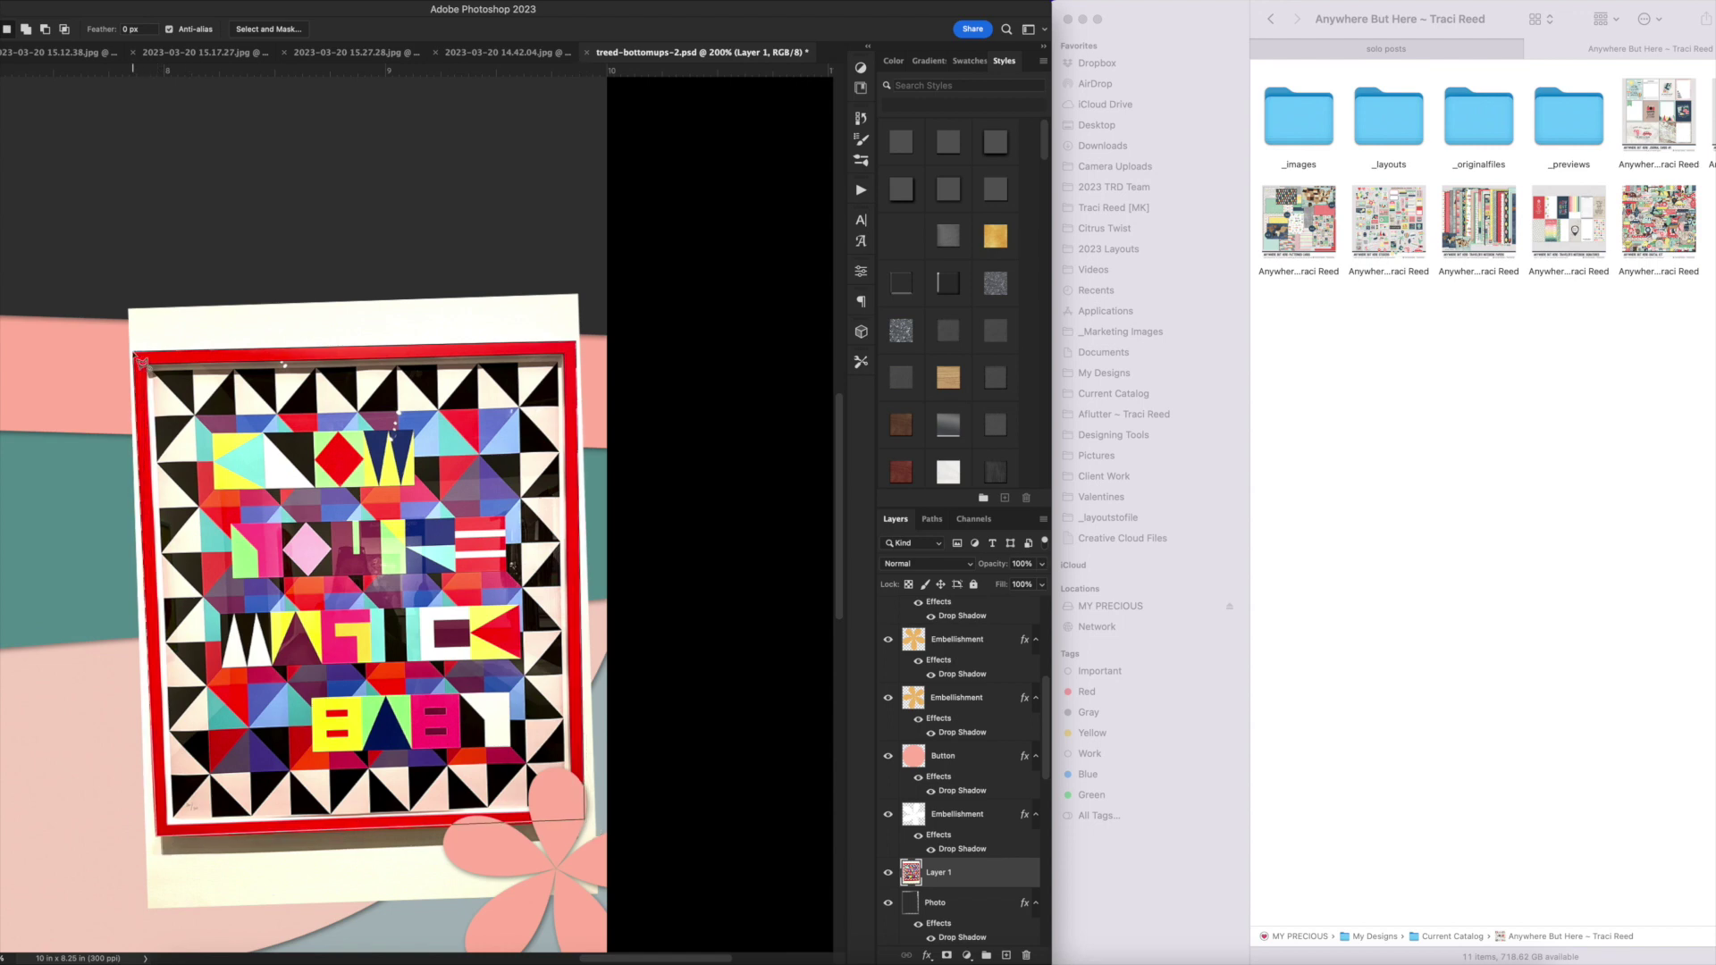
Copy the selected framed artwork to its own layer and delete the original uncropped photo layer.
{"action": "key", "text": "super+j"}
{"action": "left_click", "coordinate": [992, 904]}
{"action": "key", "text": "Delete"}
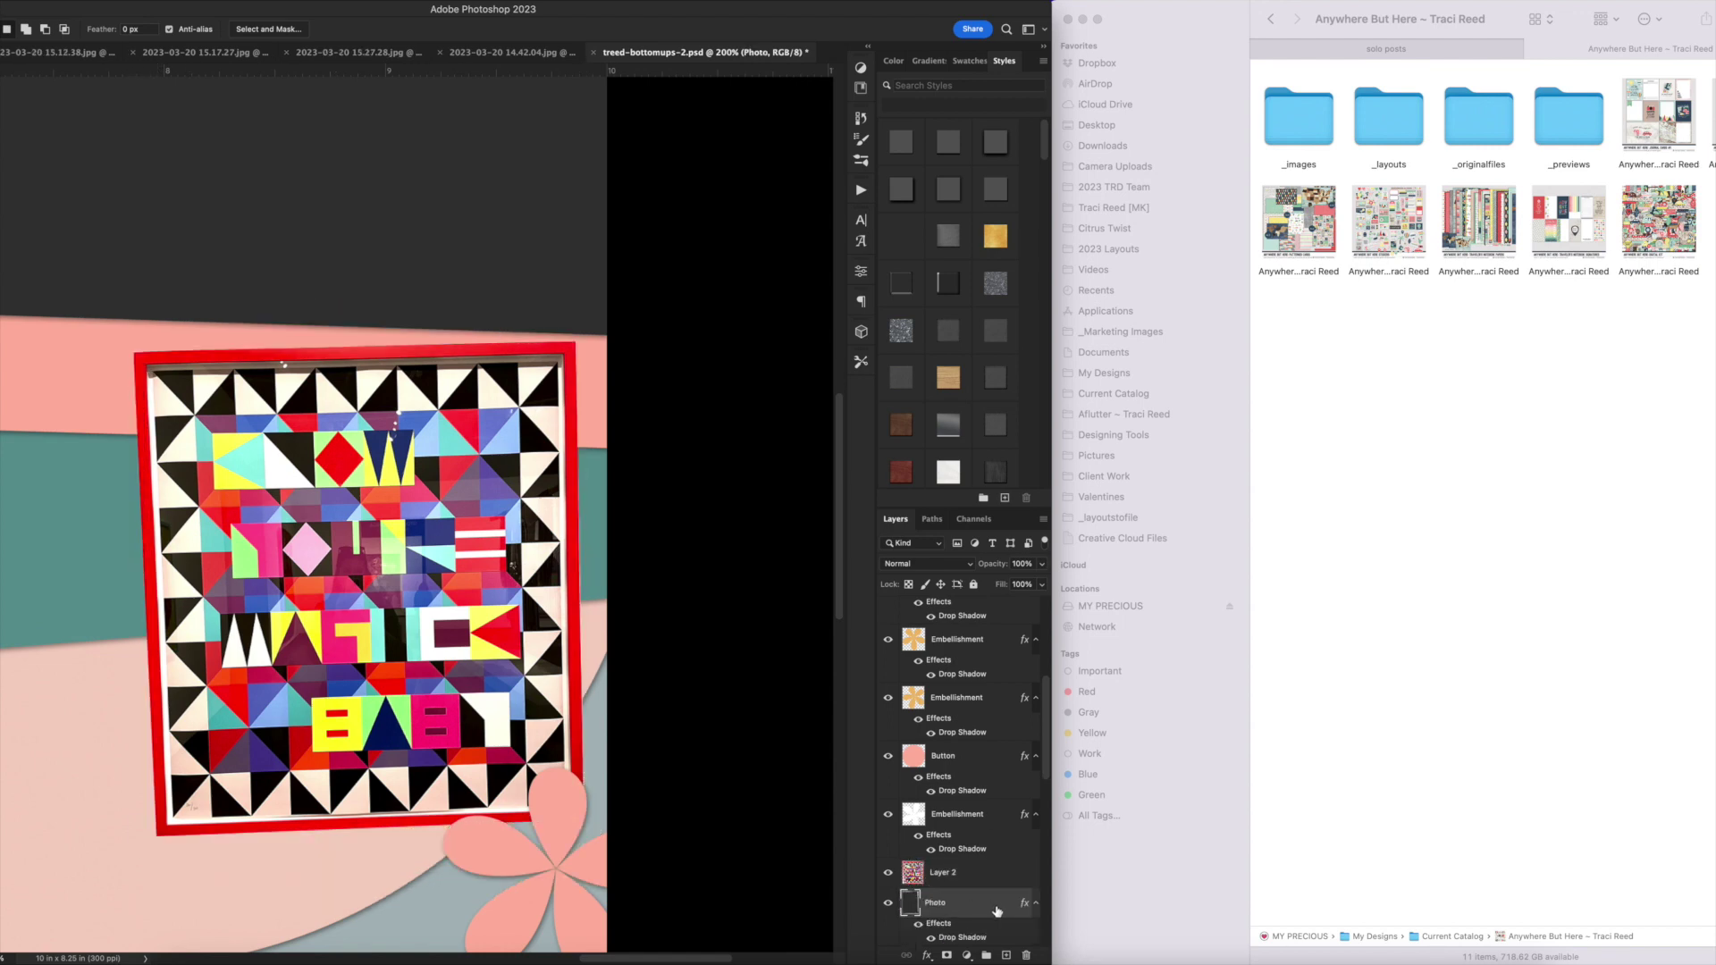
Reposition the cut-out framed artwork against the page's right edge, just below the large photo placeholder.
{"action": "key", "text": "v"}
{"action": "mouse_move", "coordinate": [273, 488]}
{"action": "left_mouse_down"}
{"action": "mouse_move", "coordinate": [279, 453]}
{"action": "mouse_move", "coordinate": [237, 433]}
{"action": "mouse_move", "coordinate": [269, 458]}
{"action": "left_mouse_up"}
{"action": "key", "text": "super+0"}
{"action": "left_click_drag", "start_coordinate": [787, 455], "coordinate": [807, 450]}
Copy the museum selfie from 2023-03-20 15.27.28.jpg and close that file without saving.
{"action": "key", "text": "super+w"}
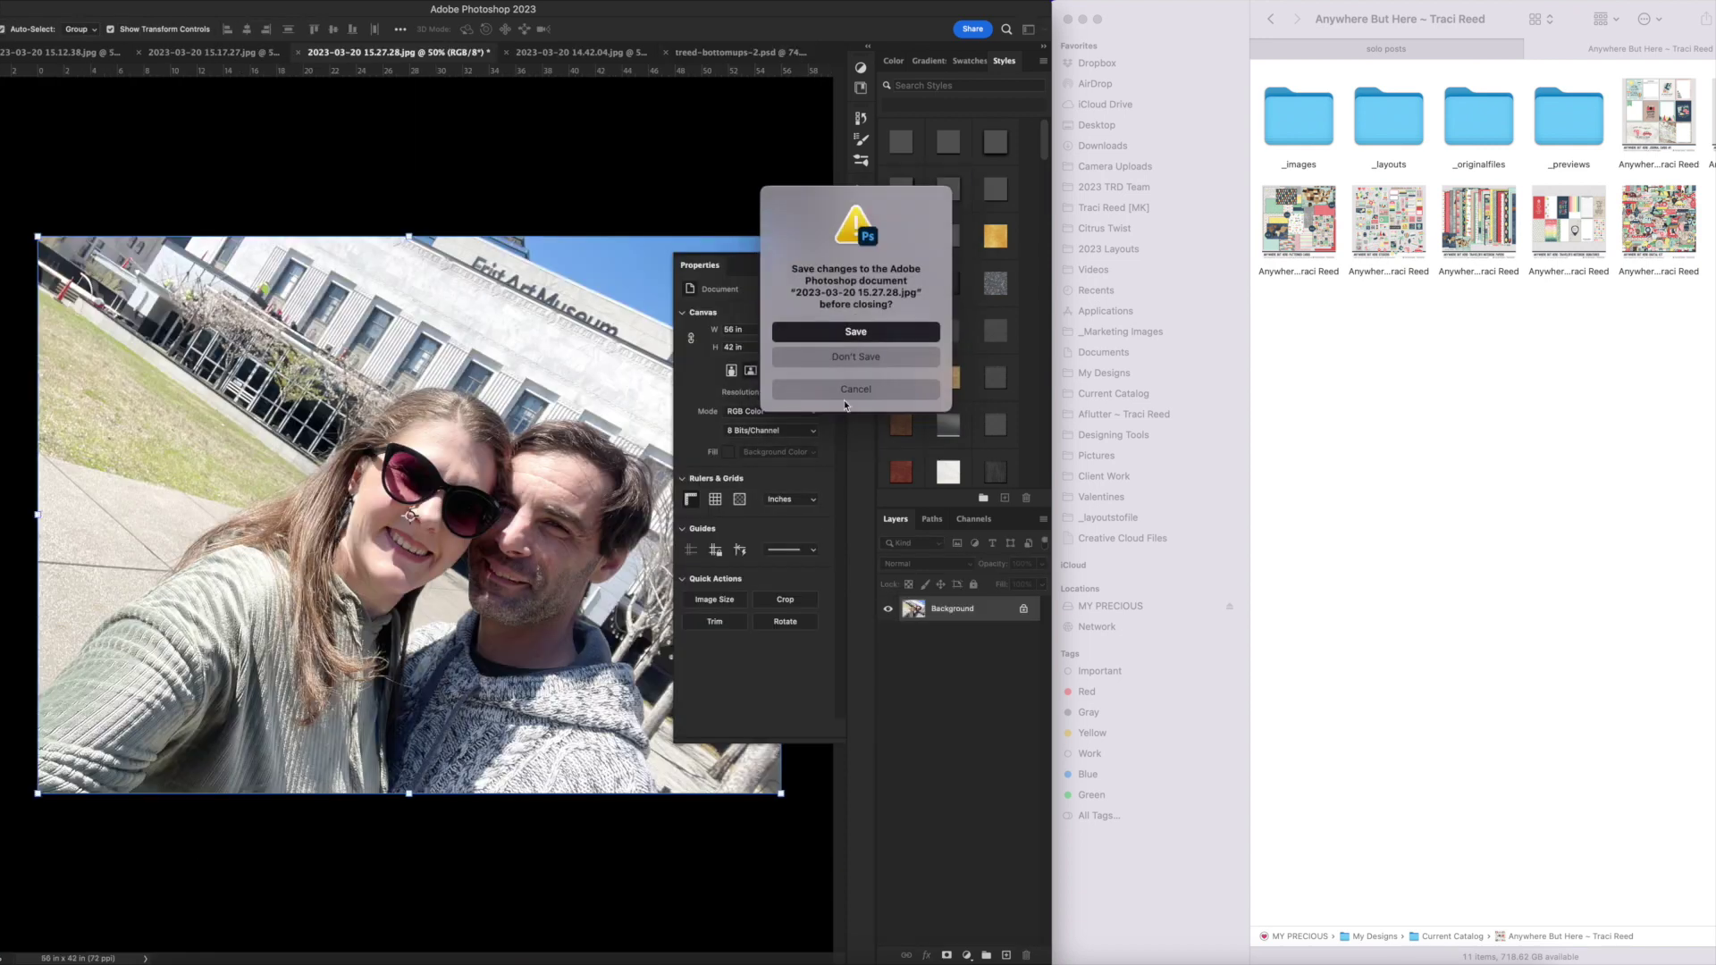
{"action": "left_click", "coordinate": [822, 398]}
{"action": "key", "text": "super+w"}
{"action": "left_click", "coordinate": [838, 358]}
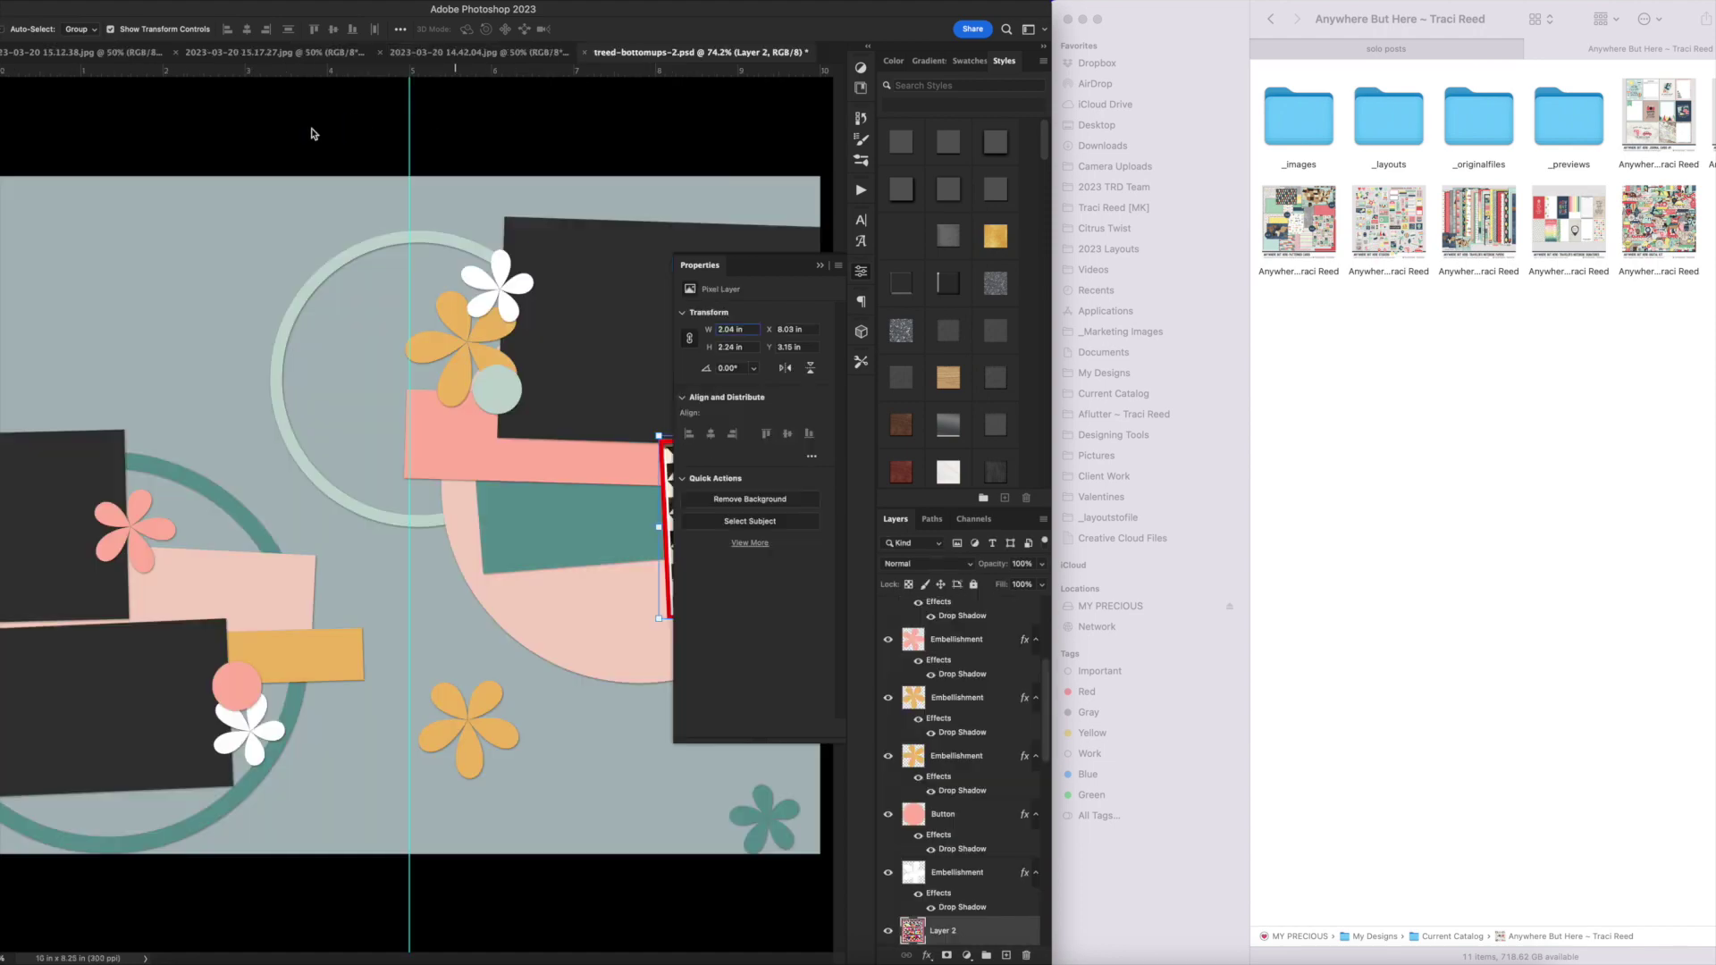
Paste the museum selfie into the layout, then scale, tilt and position it over the large upper-right photo placeholder.
{"action": "key", "text": "super+v"}
{"action": "left_click", "coordinate": [820, 265]}
{"action": "key", "text": "super+t"}
{"action": "left_click_drag", "start_coordinate": [1, 177], "coordinate": [396, 474]}
{"action": "left_click_drag", "start_coordinate": [659, 519], "coordinate": [371, 628]}
{"action": "left_click_drag", "start_coordinate": [273, 682], "coordinate": [737, 275]}
{"action": "left_click_drag", "start_coordinate": [579, 186], "coordinate": [588, 182]}
{"action": "key", "text": "Return"}
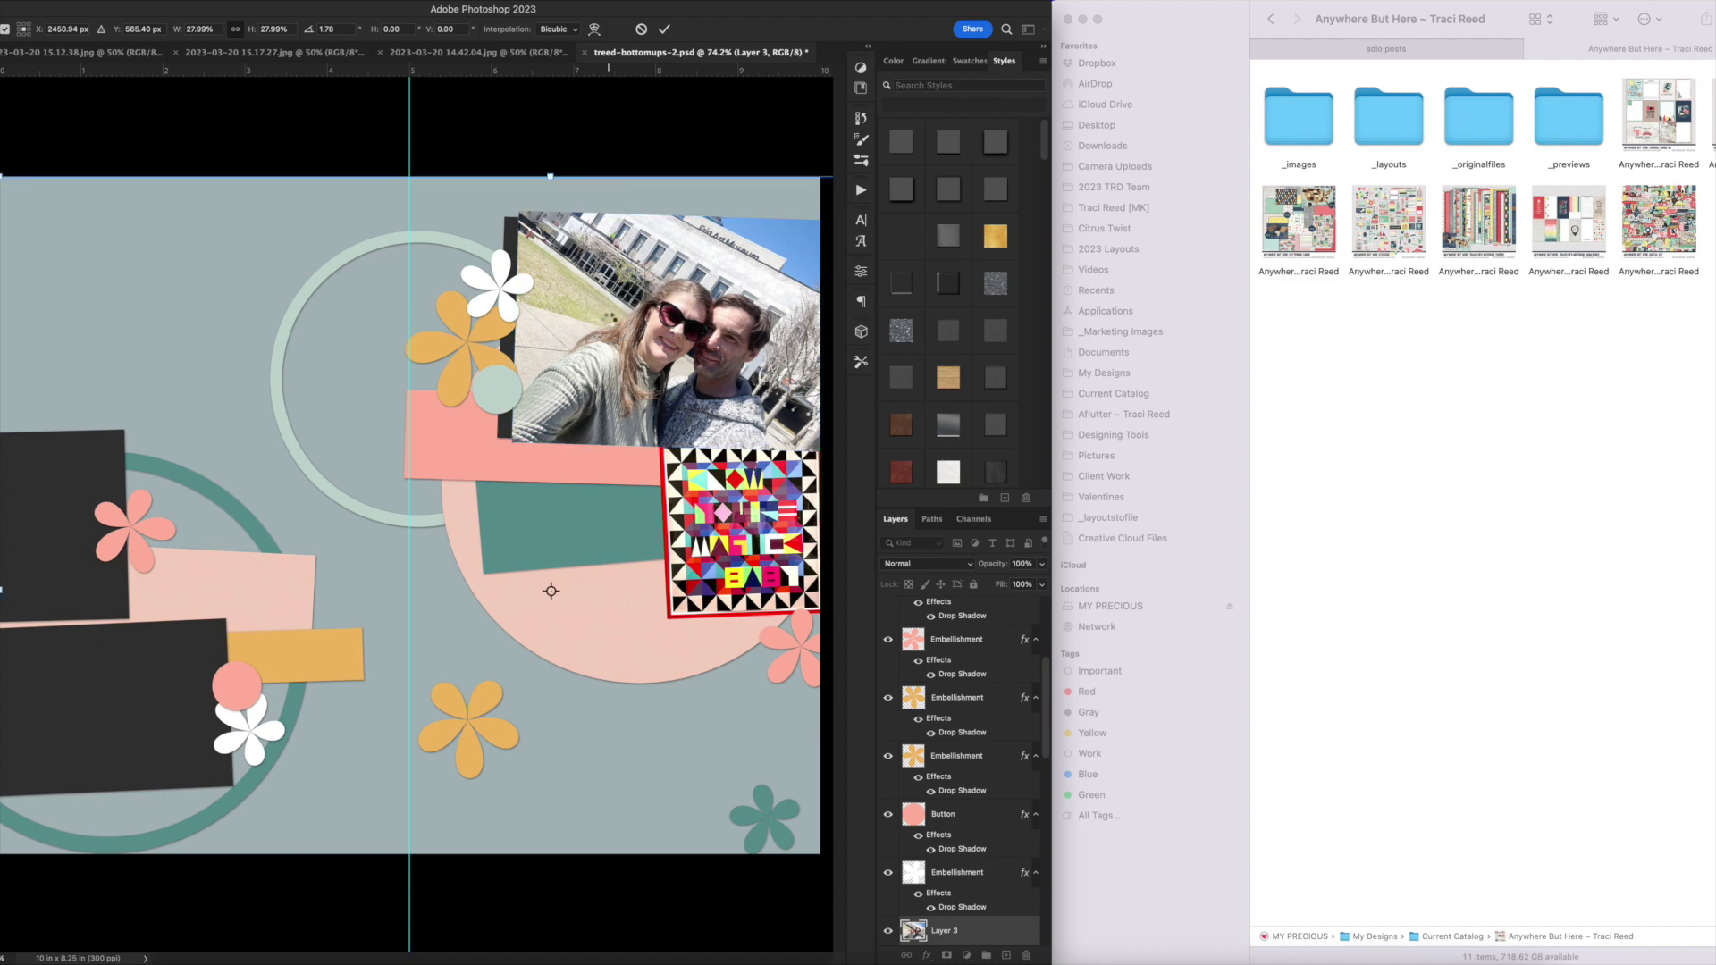
Delete the large dark photo placeholder behind the museum selfie.
{"action": "scroll", "coordinate": [983, 823], "scroll_direction": "down", "scroll_amount": 1}
{"action": "scroll", "coordinate": [984, 823], "scroll_direction": "down", "scroll_amount": 2}
{"action": "left_click", "coordinate": [976, 880]}
{"action": "left_click", "coordinate": [510, 268]}
{"action": "key", "text": "Delete"}
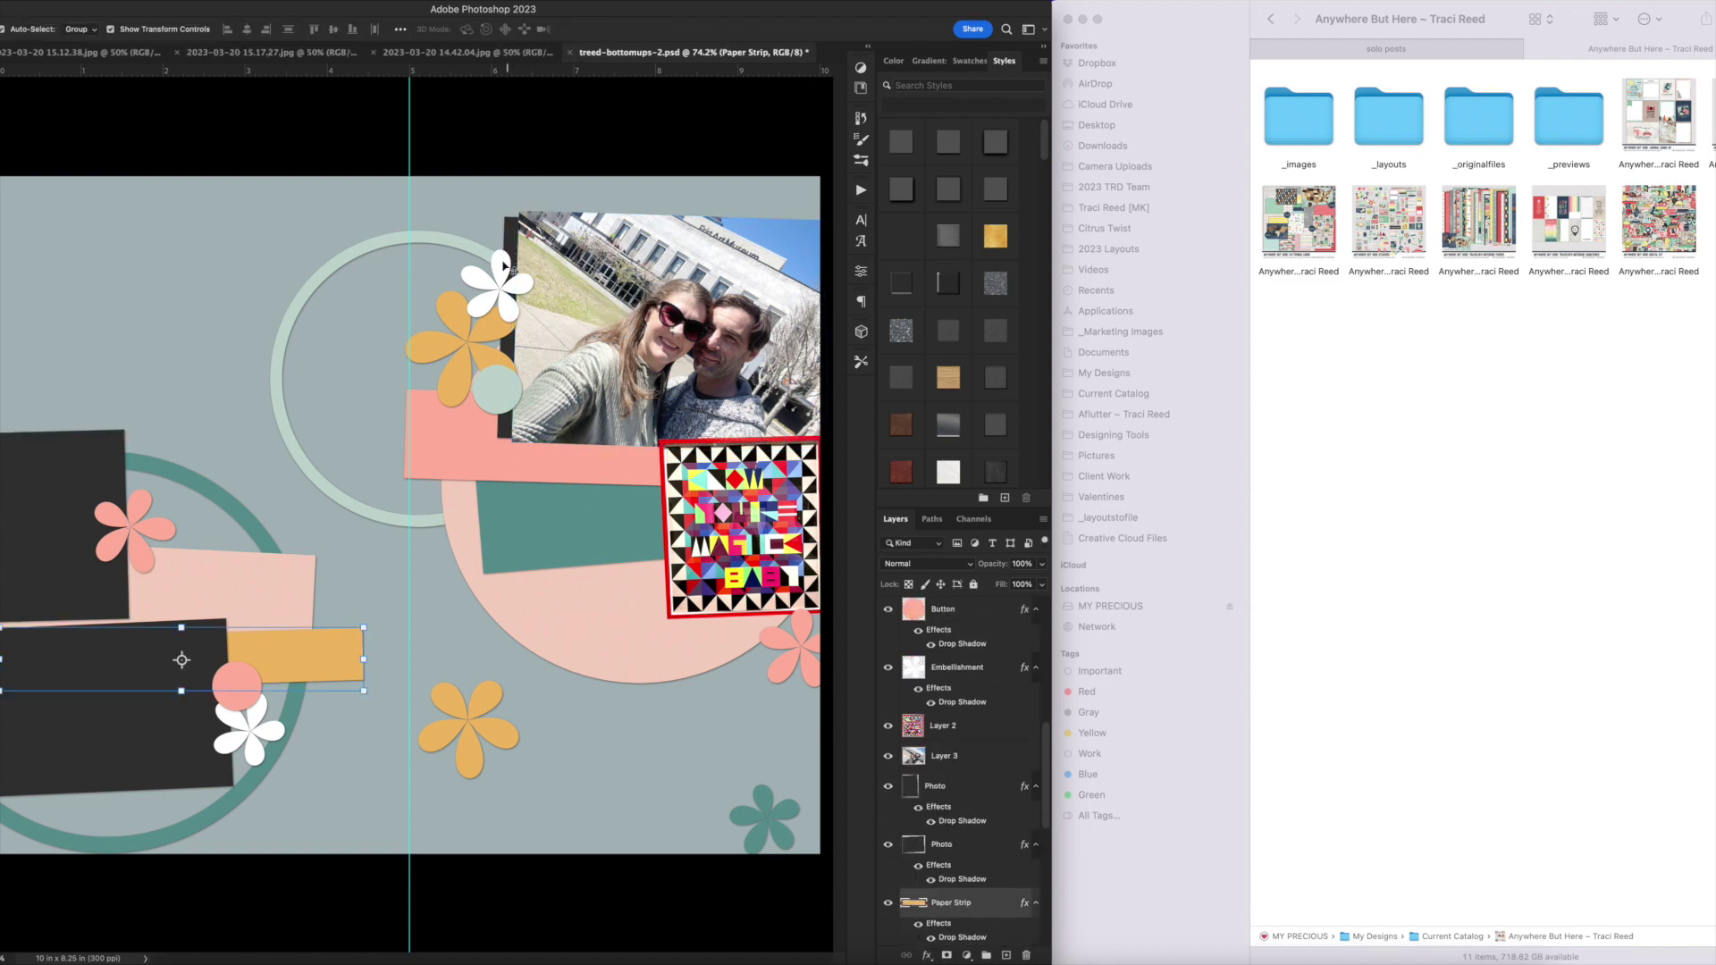
Copy the portrait painting from 2023-03-20 15.17.27.jpg into the layout and close its file without saving.
{"action": "left_click", "coordinate": [632, 295]}
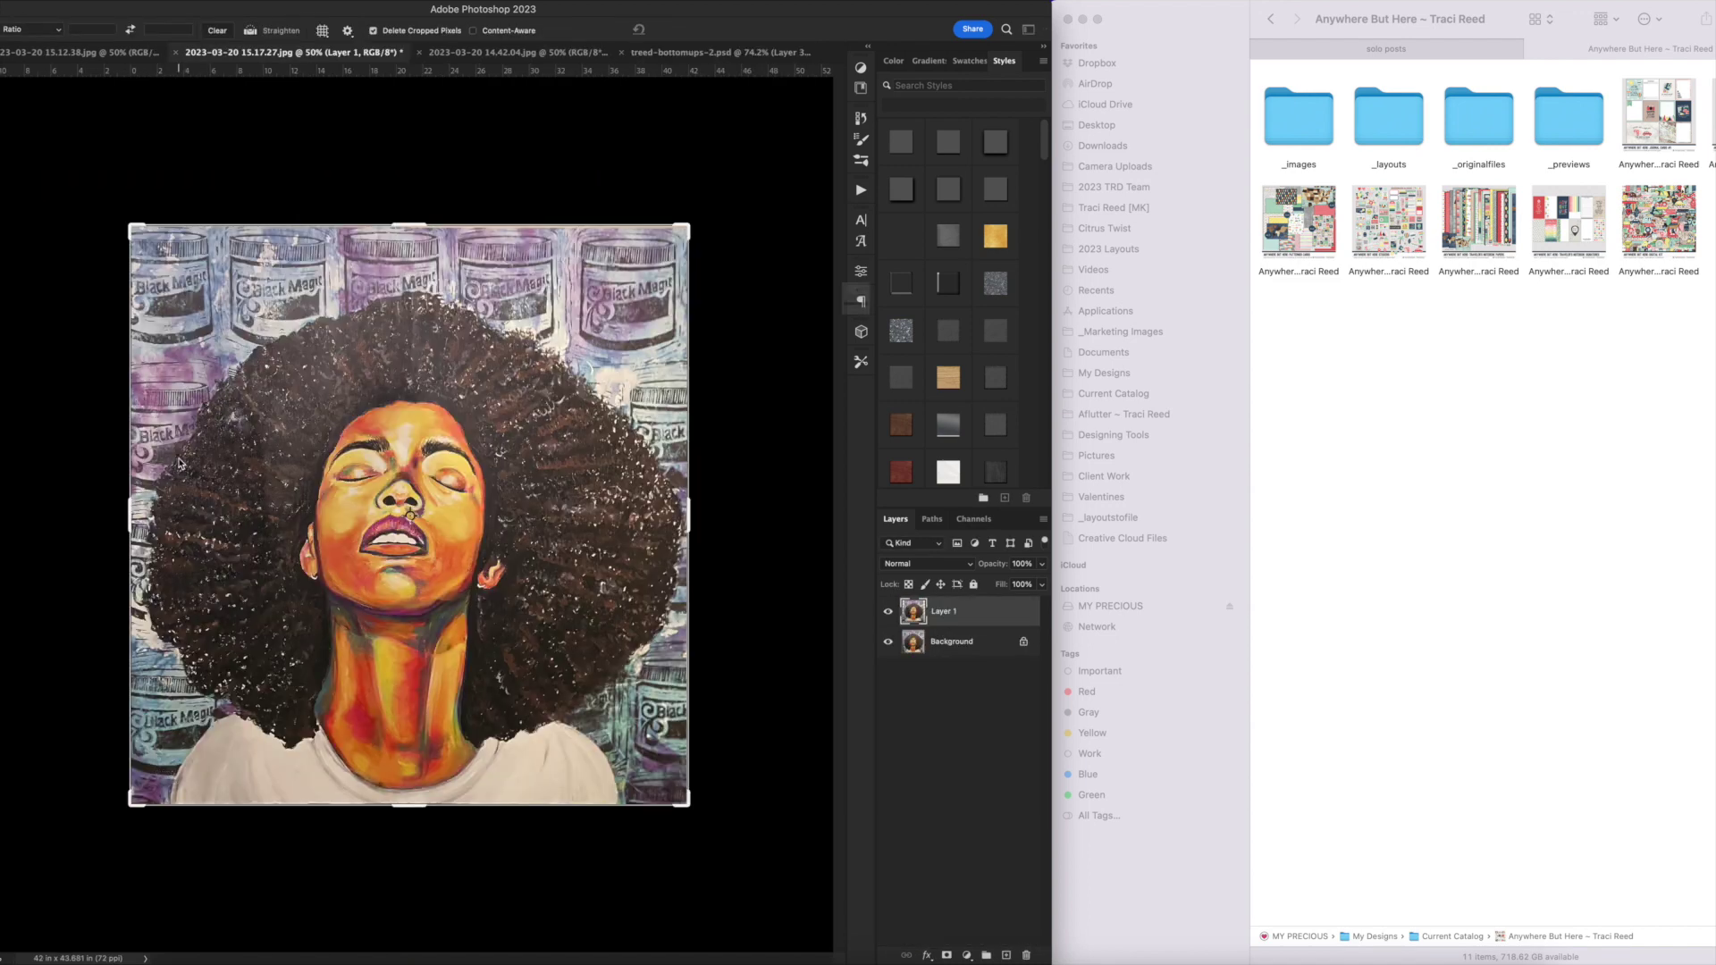
{"action": "key", "text": "super+w"}
{"action": "left_click", "coordinate": [822, 392]}
{"action": "key", "text": "super+w"}
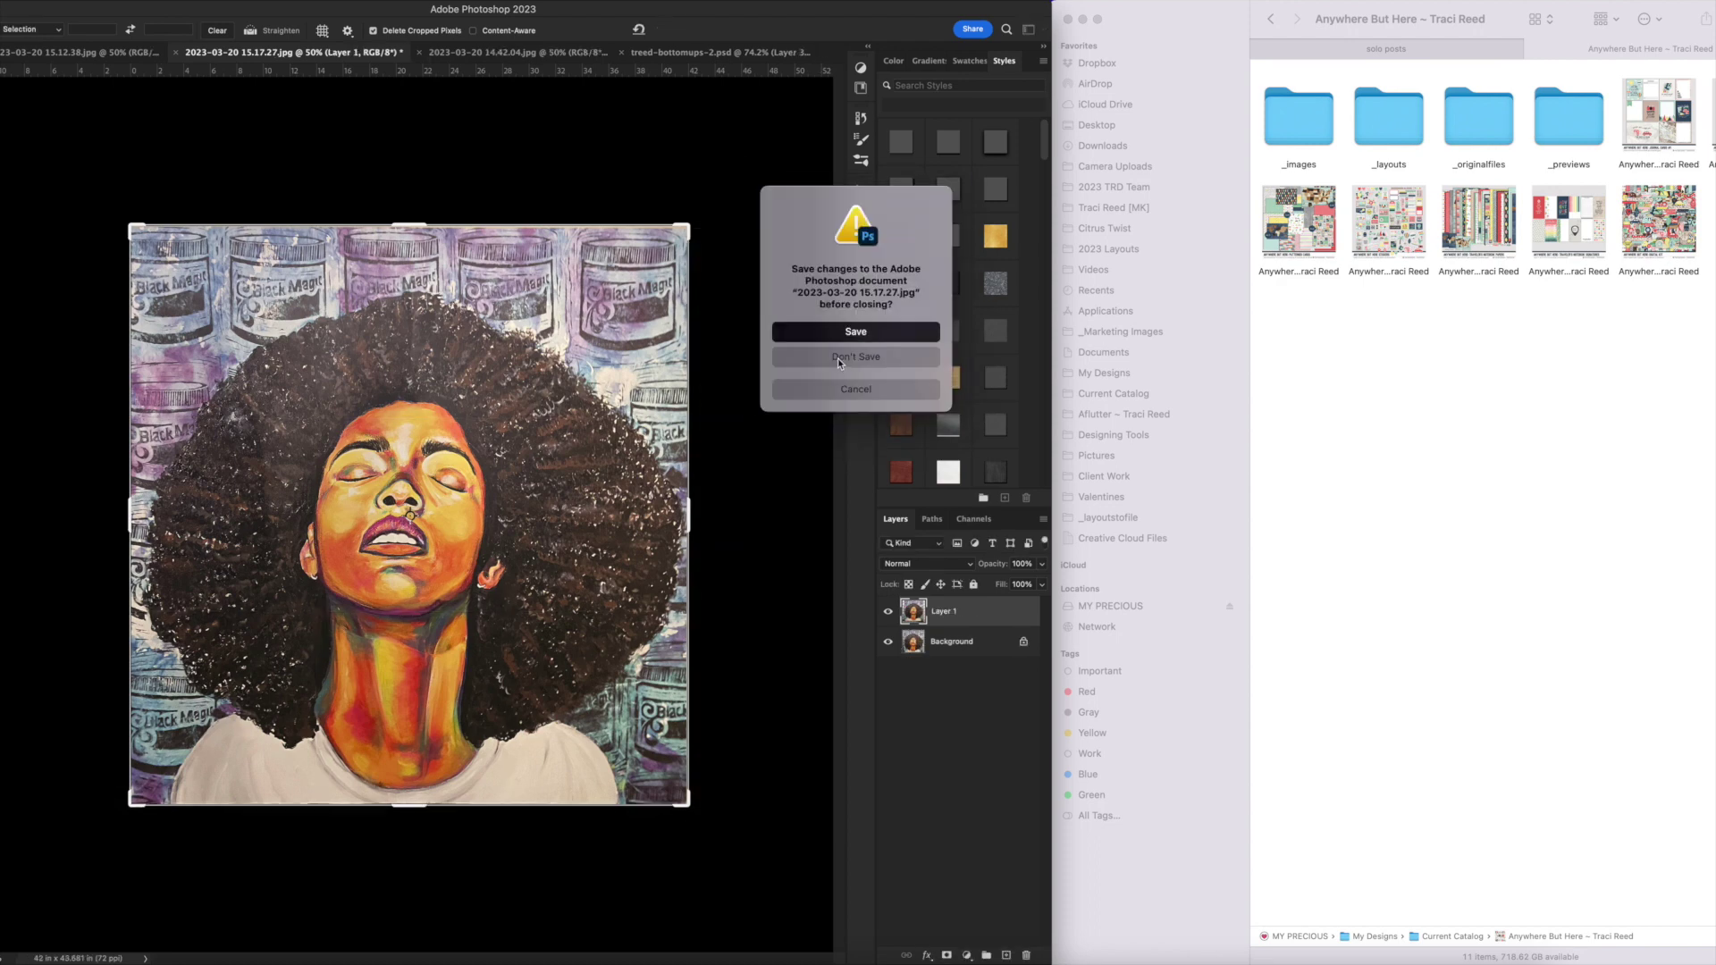
{"action": "left_click", "coordinate": [844, 334]}
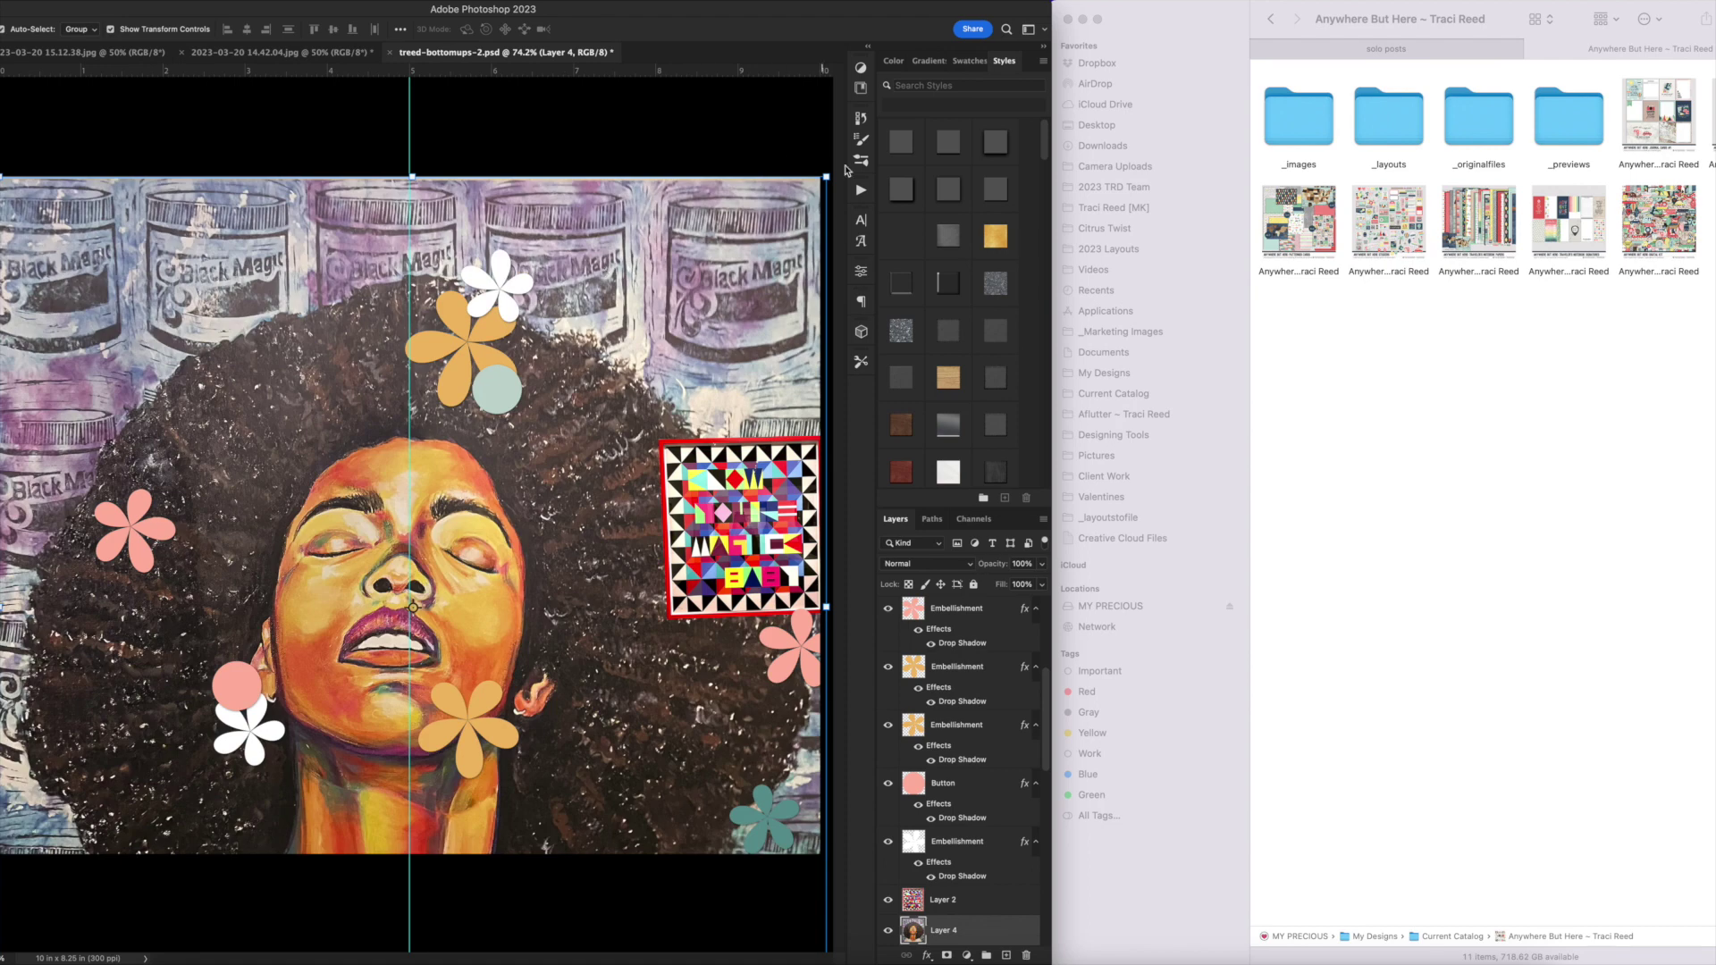
Scale the portrait painting down, tilt it slightly and position it over the upper placeholder of the left cluster.
{"action": "left_click_drag", "start_coordinate": [846, 170], "coordinate": [532, 485]}
{"action": "left_click_drag", "start_coordinate": [460, 537], "coordinate": [148, 424]}
{"action": "left_click_drag", "start_coordinate": [217, 372], "coordinate": [166, 409]}
{"action": "left_click_drag", "start_coordinate": [146, 441], "coordinate": [145, 438]}
{"action": "key", "text": "Return"}
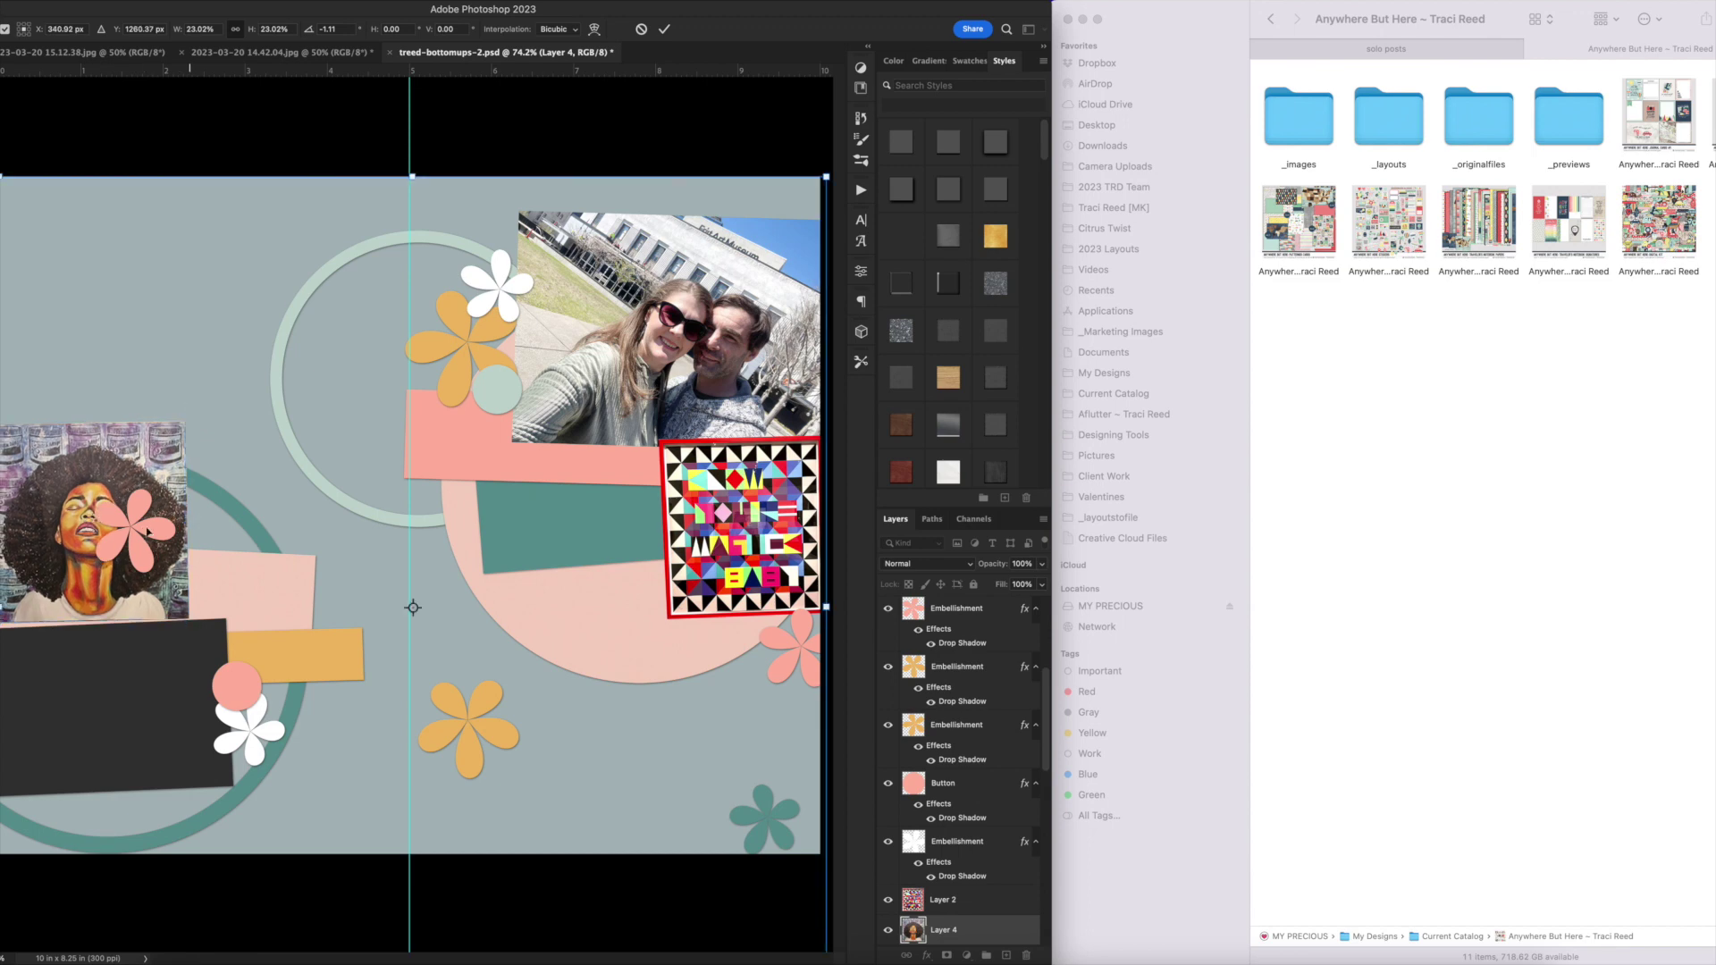
Delete the placeholder beneath the portrait painting and shift the pink flower to the painting's right edge.
{"action": "key", "text": "Return"}
{"action": "scroll", "coordinate": [974, 930], "scroll_direction": "down", "scroll_amount": 2}
{"action": "left_click", "coordinate": [960, 936]}
{"action": "scroll", "coordinate": [958, 943], "scroll_direction": "down", "scroll_amount": 2}
Close the unused gallery photo 2023-03-20 14.42.04.jpg.
{"action": "left_click", "coordinate": [277, 52]}
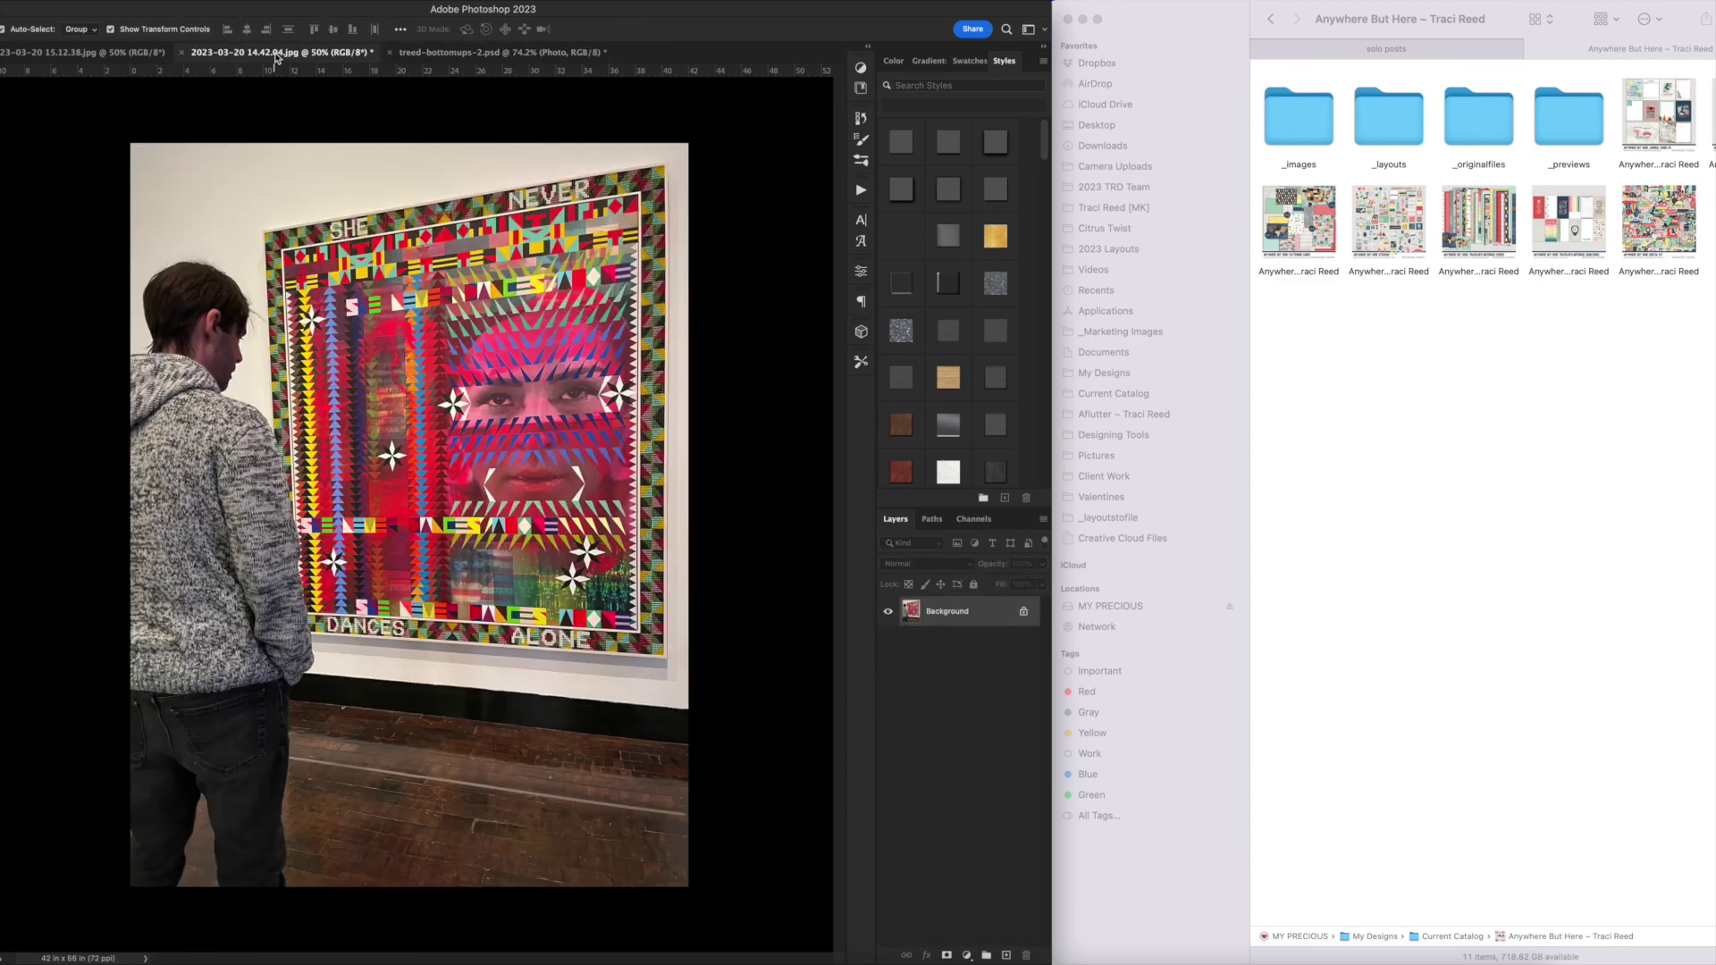
{"action": "left_click", "coordinate": [445, 51]}
{"action": "left_click", "coordinate": [296, 52]}
{"action": "key", "text": "super+w"}
Brighten the couple photo 2023-03-20 15.12.38.jpg with a Levels adjustment layer.
{"action": "left_click", "coordinate": [130, 52]}
{"action": "left_click", "coordinate": [968, 952]}
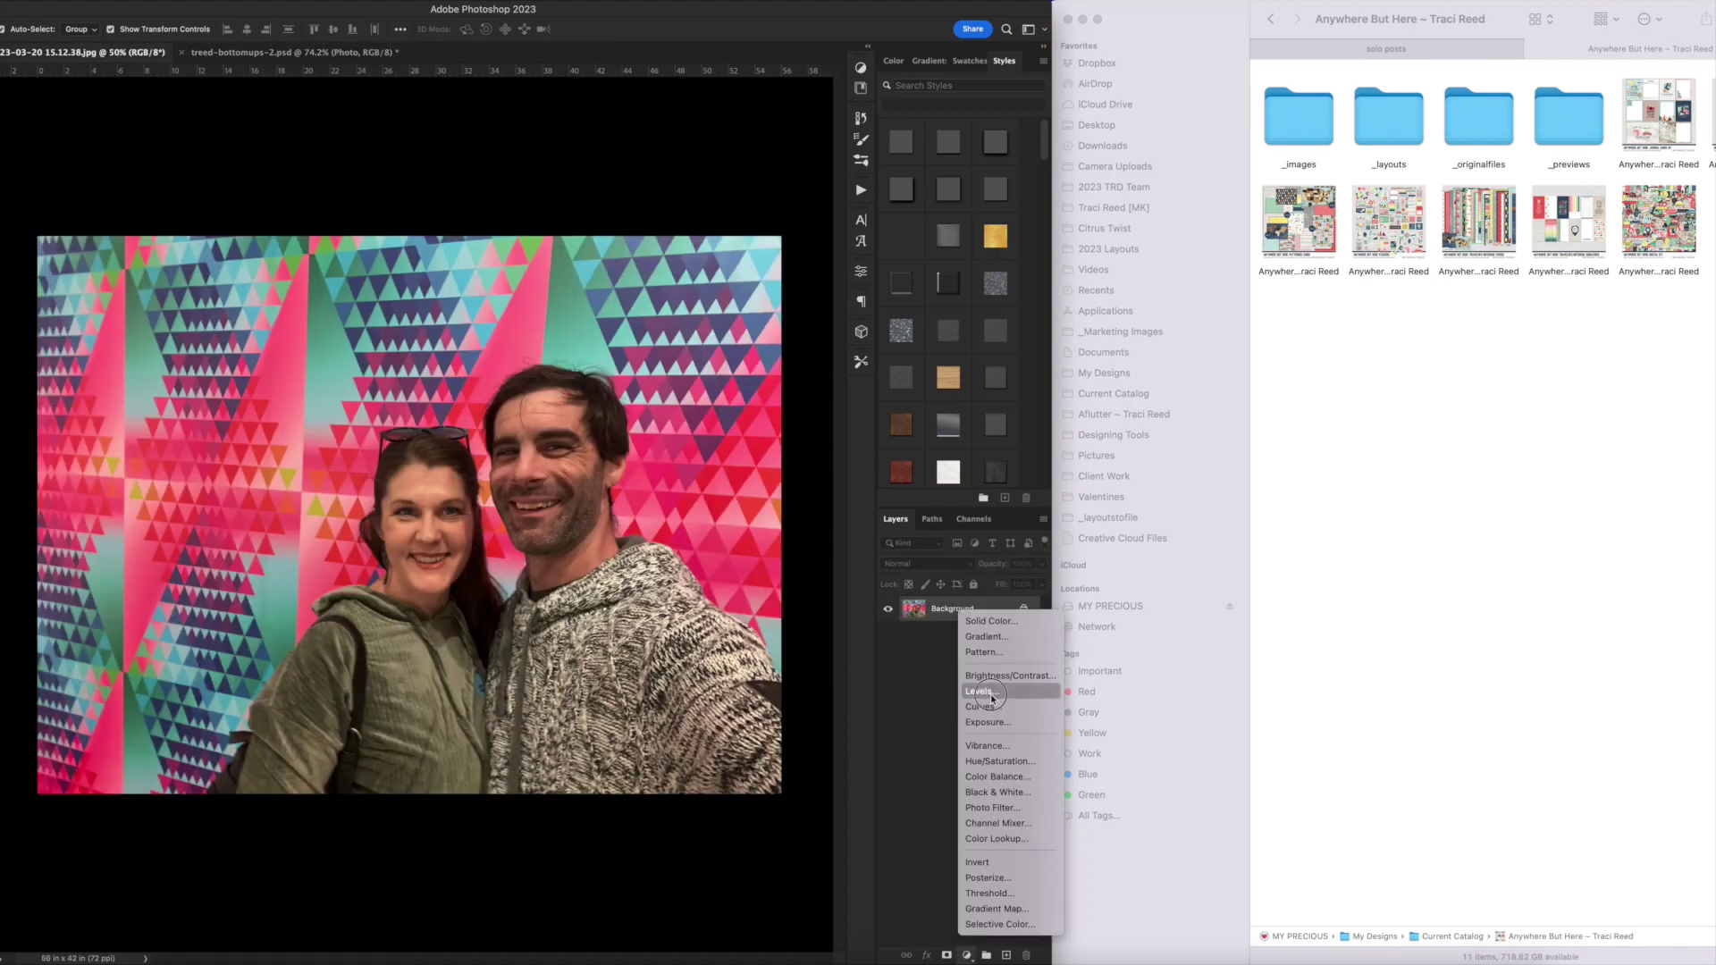
{"action": "left_click", "coordinate": [979, 695]}
{"action": "left_click_drag", "start_coordinate": [765, 421], "coordinate": [709, 424]}
{"action": "left_click_drag", "start_coordinate": [825, 422], "coordinate": [727, 352]}
Apply a midtone Color Balance of -17 Cyan-Red and +17 Yellow-Blue, and merge the photo's layers.
{"action": "left_click", "coordinate": [967, 954]}
{"action": "left_click", "coordinate": [996, 777]}
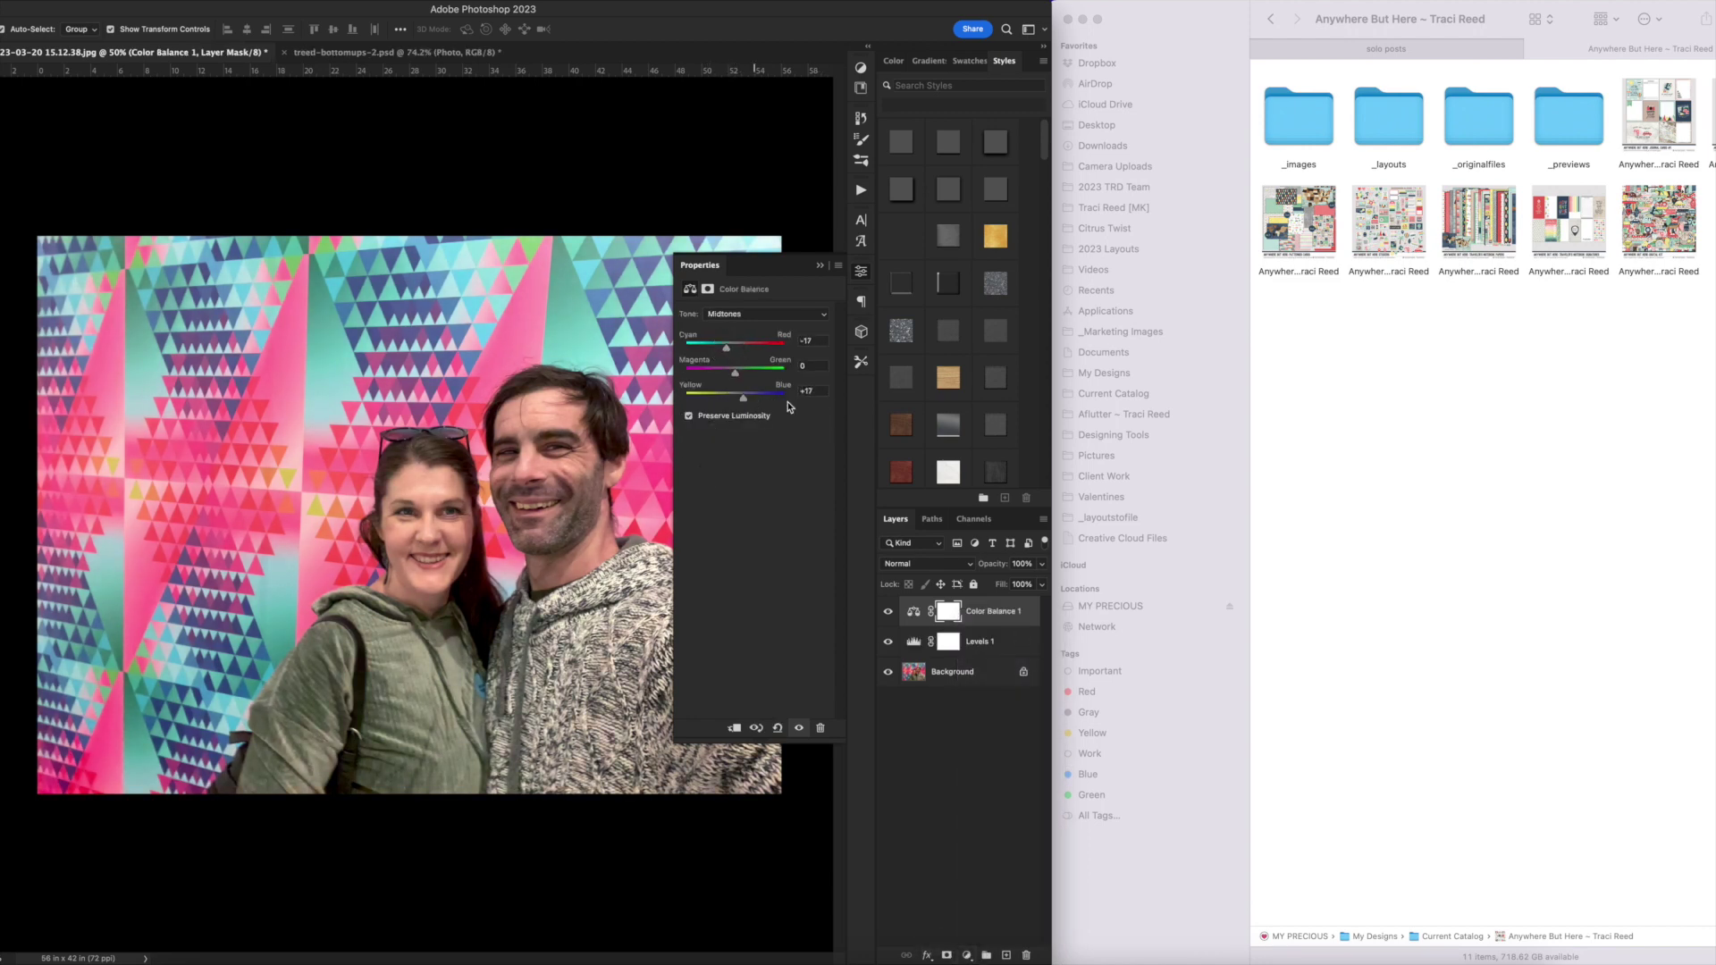
{"action": "key", "text": "super+shift+e"}
Copy the entire corrected couple photo into the layout above the remaining placeholder and close its source file without saving.
{"action": "key", "text": "super+a"}
{"action": "key", "text": "super+c"}
{"action": "key", "text": "super+w"}
{"action": "left_click", "coordinate": [851, 361]}
{"action": "key", "text": "super+v"}
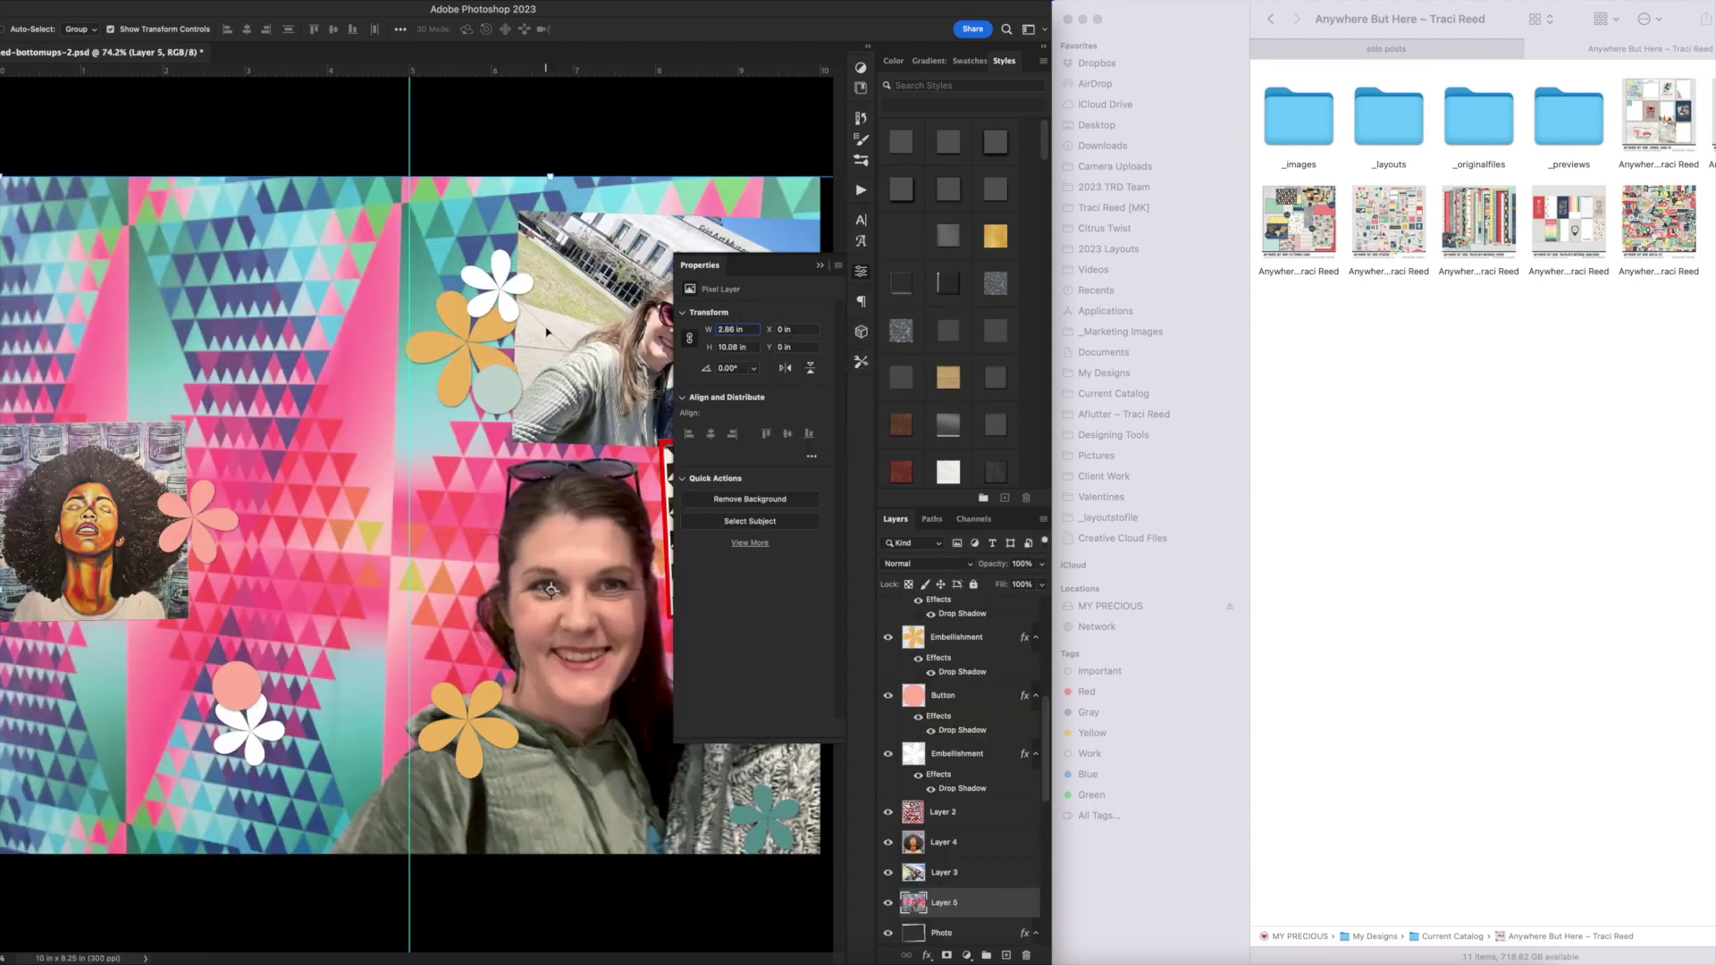
Scale the couple photo to about 24.6%, rotate it about -2°, and fit it over the dark placeholder at the page's lower left.
{"action": "left_click_drag", "start_coordinate": [1, 177], "coordinate": [408, 484]}
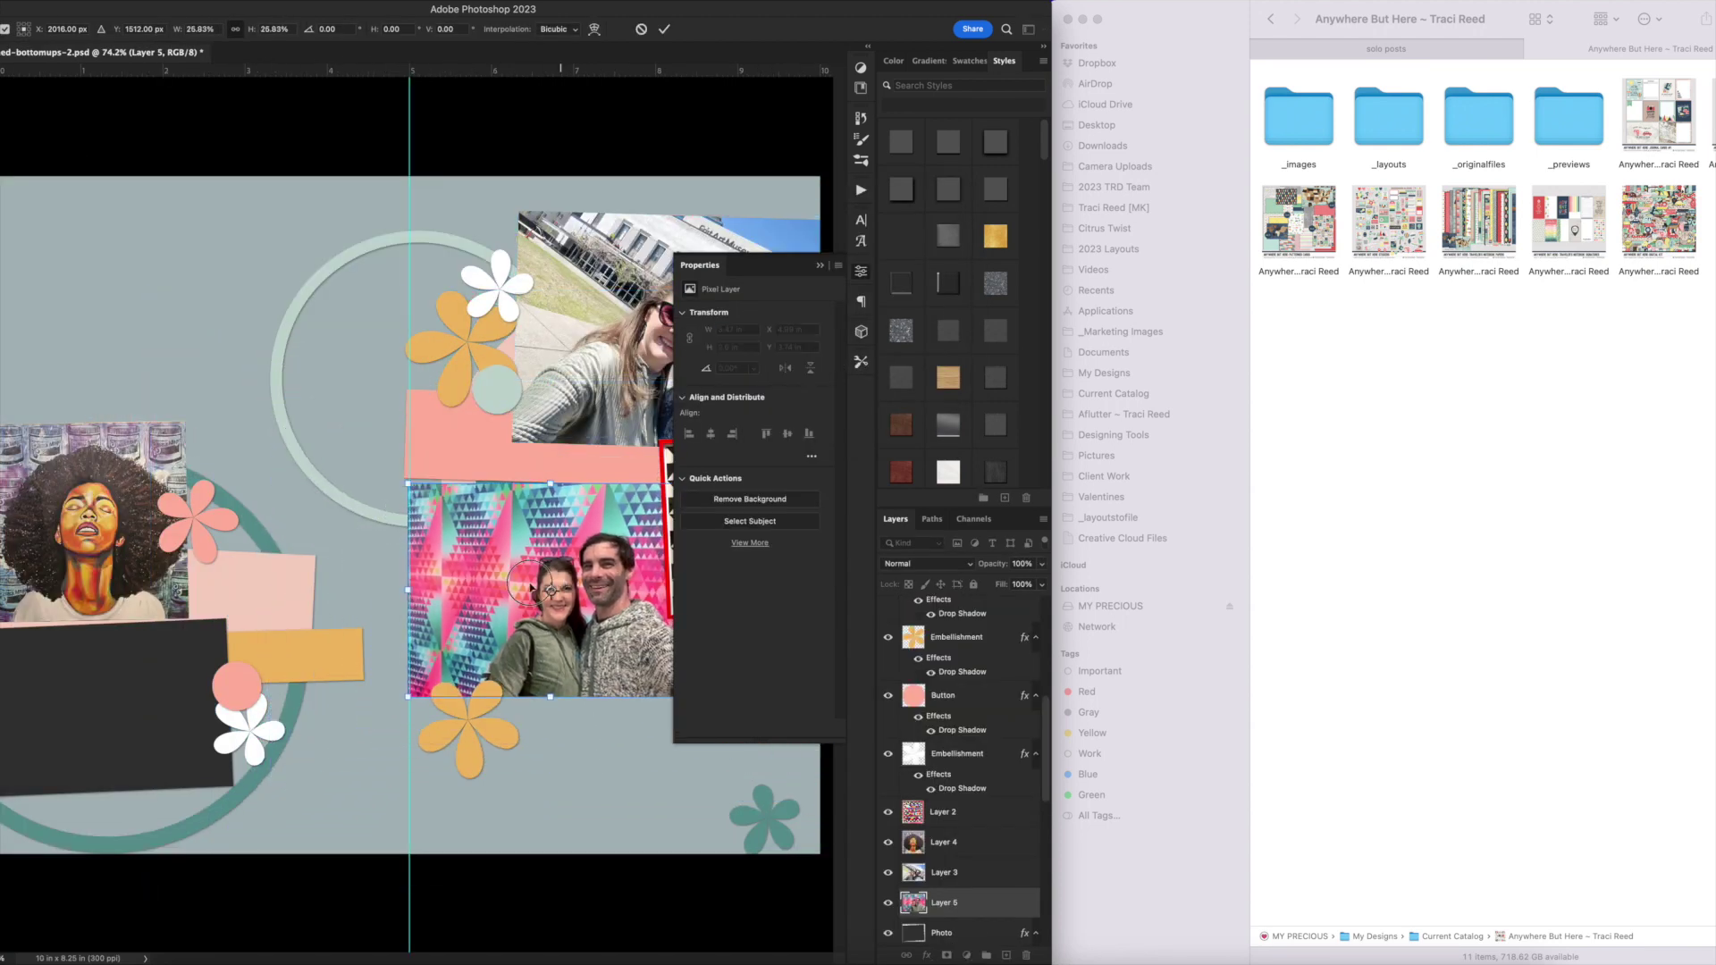
{"action": "left_click_drag", "start_coordinate": [563, 585], "coordinate": [166, 707]}
{"action": "left_click_drag", "start_coordinate": [304, 827], "coordinate": [309, 820]}
{"action": "left_click_drag", "start_coordinate": [295, 706], "coordinate": [269, 708]}
{"action": "mouse_move", "coordinate": [11, 718]}
{"action": "left_mouse_down"}
{"action": "mouse_move", "coordinate": [48, 728]}
{"action": "mouse_move", "coordinate": [42, 707]}
{"action": "left_mouse_up"}
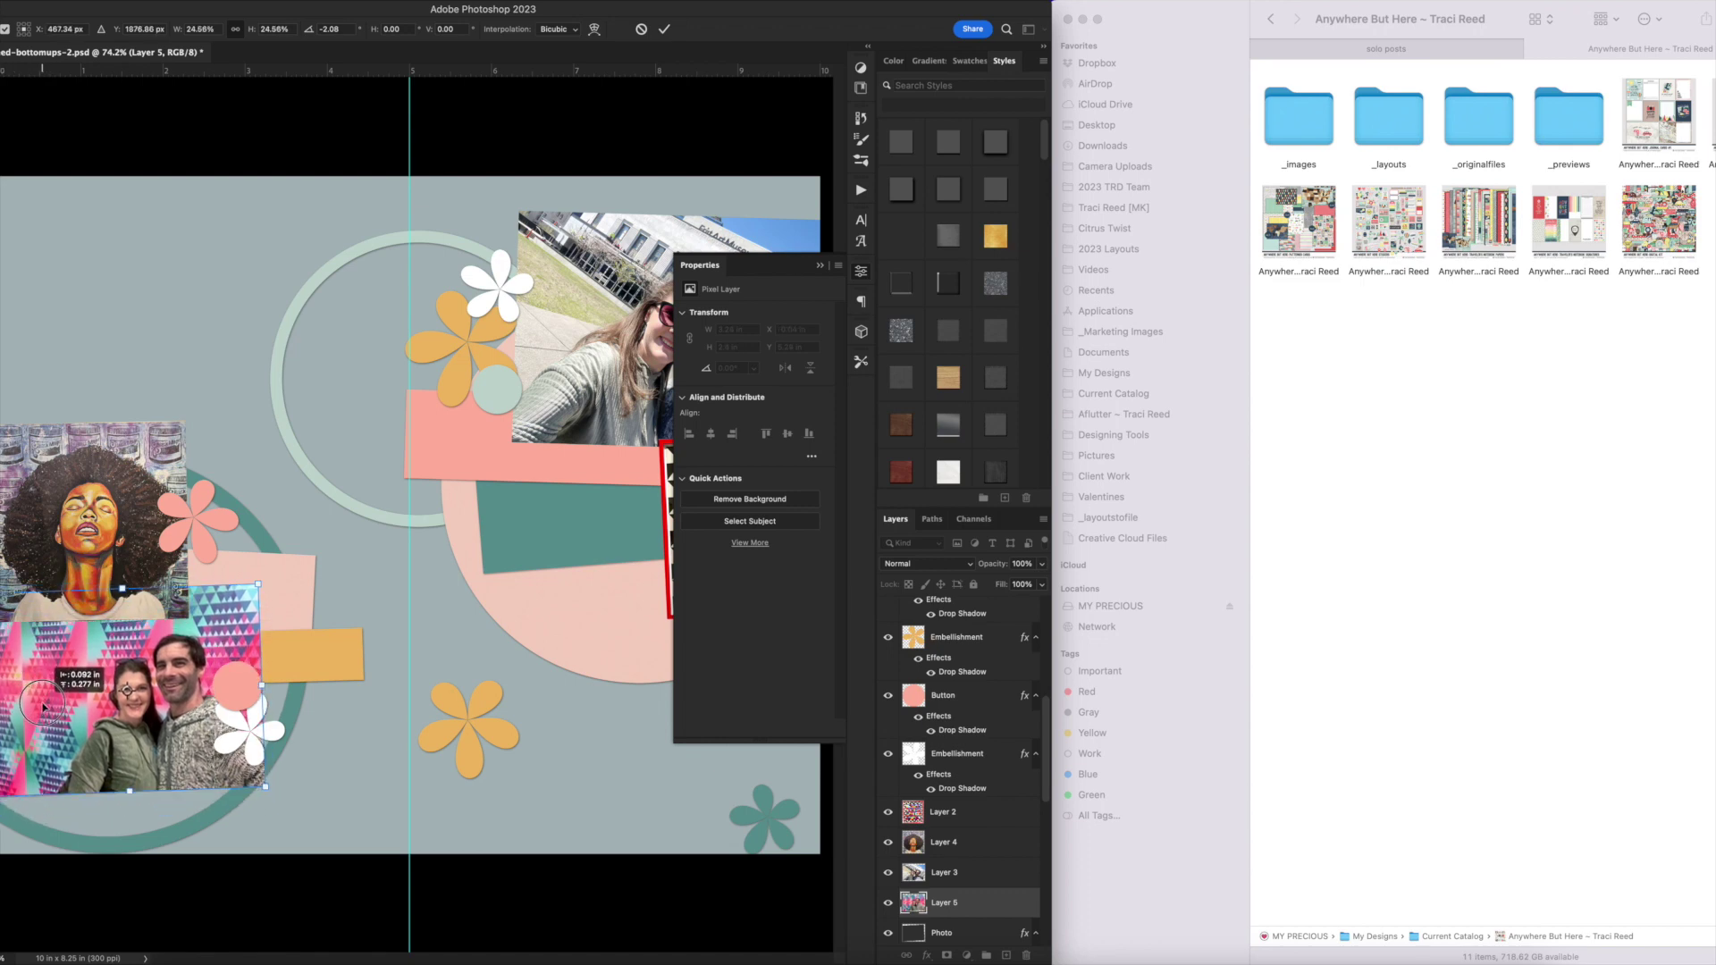
{"action": "key", "text": "Return"}
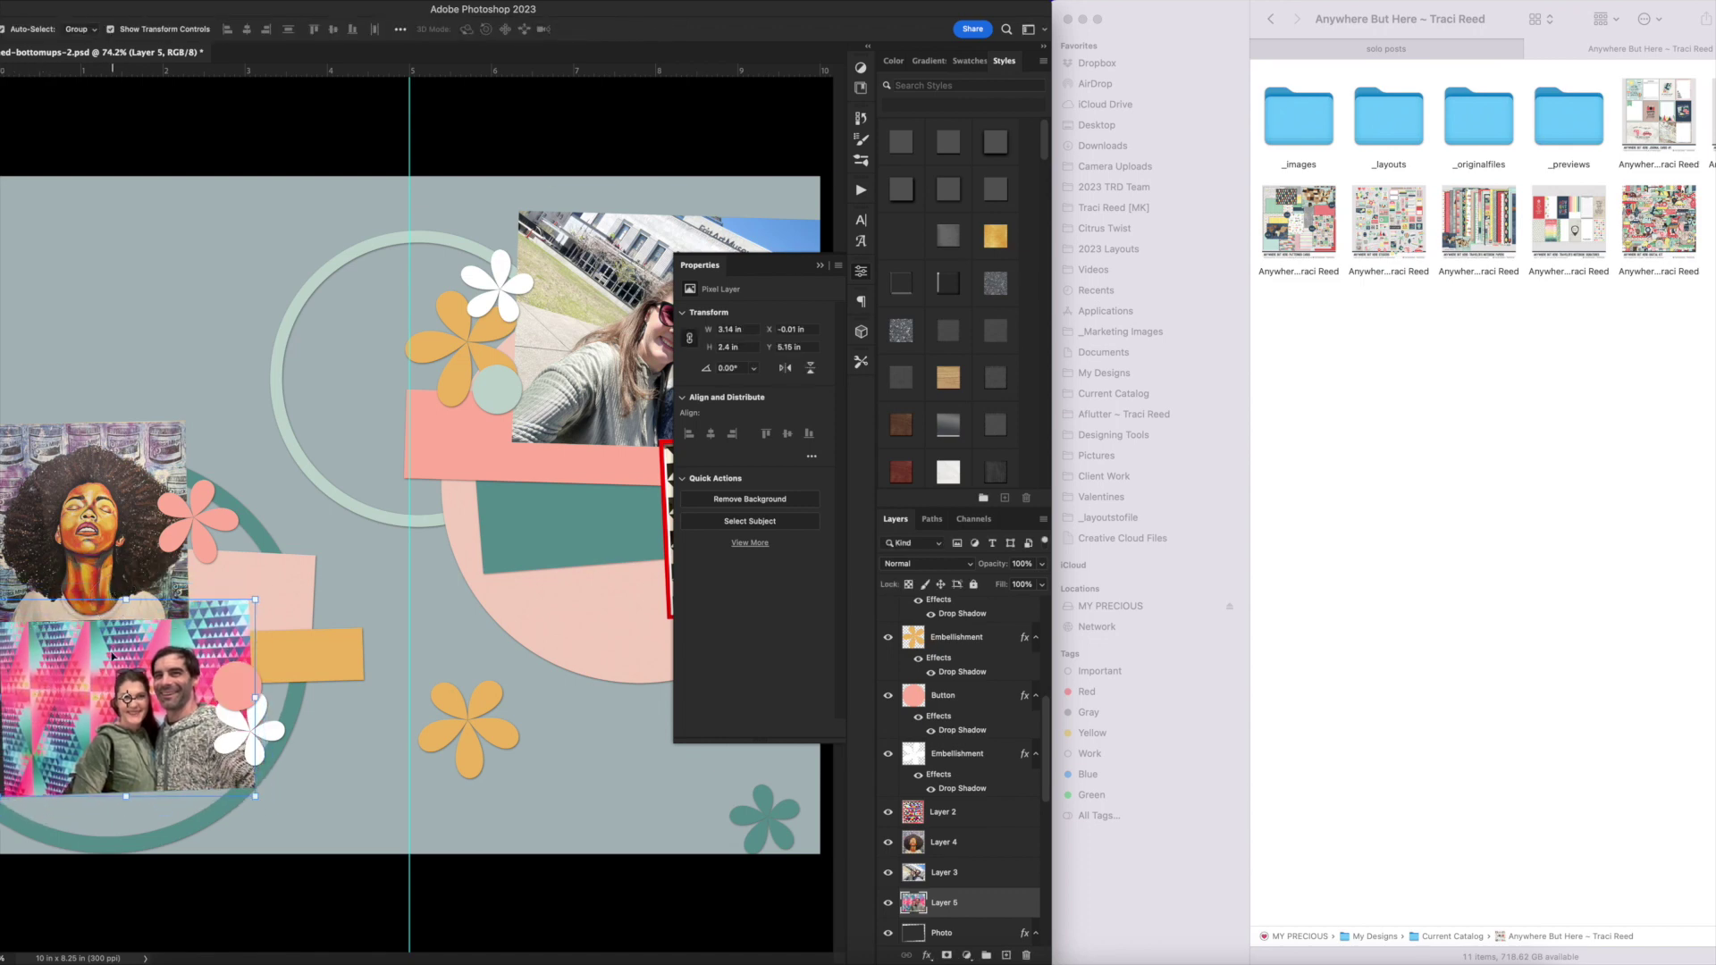
{"action": "left_click_drag", "start_coordinate": [114, 657], "coordinate": [108, 656]}
Delete the dark photo placeholder beneath the couple photo and collapse the layer's properties display.
{"action": "left_click", "coordinate": [1006, 938]}
{"action": "key", "text": "Delete"}
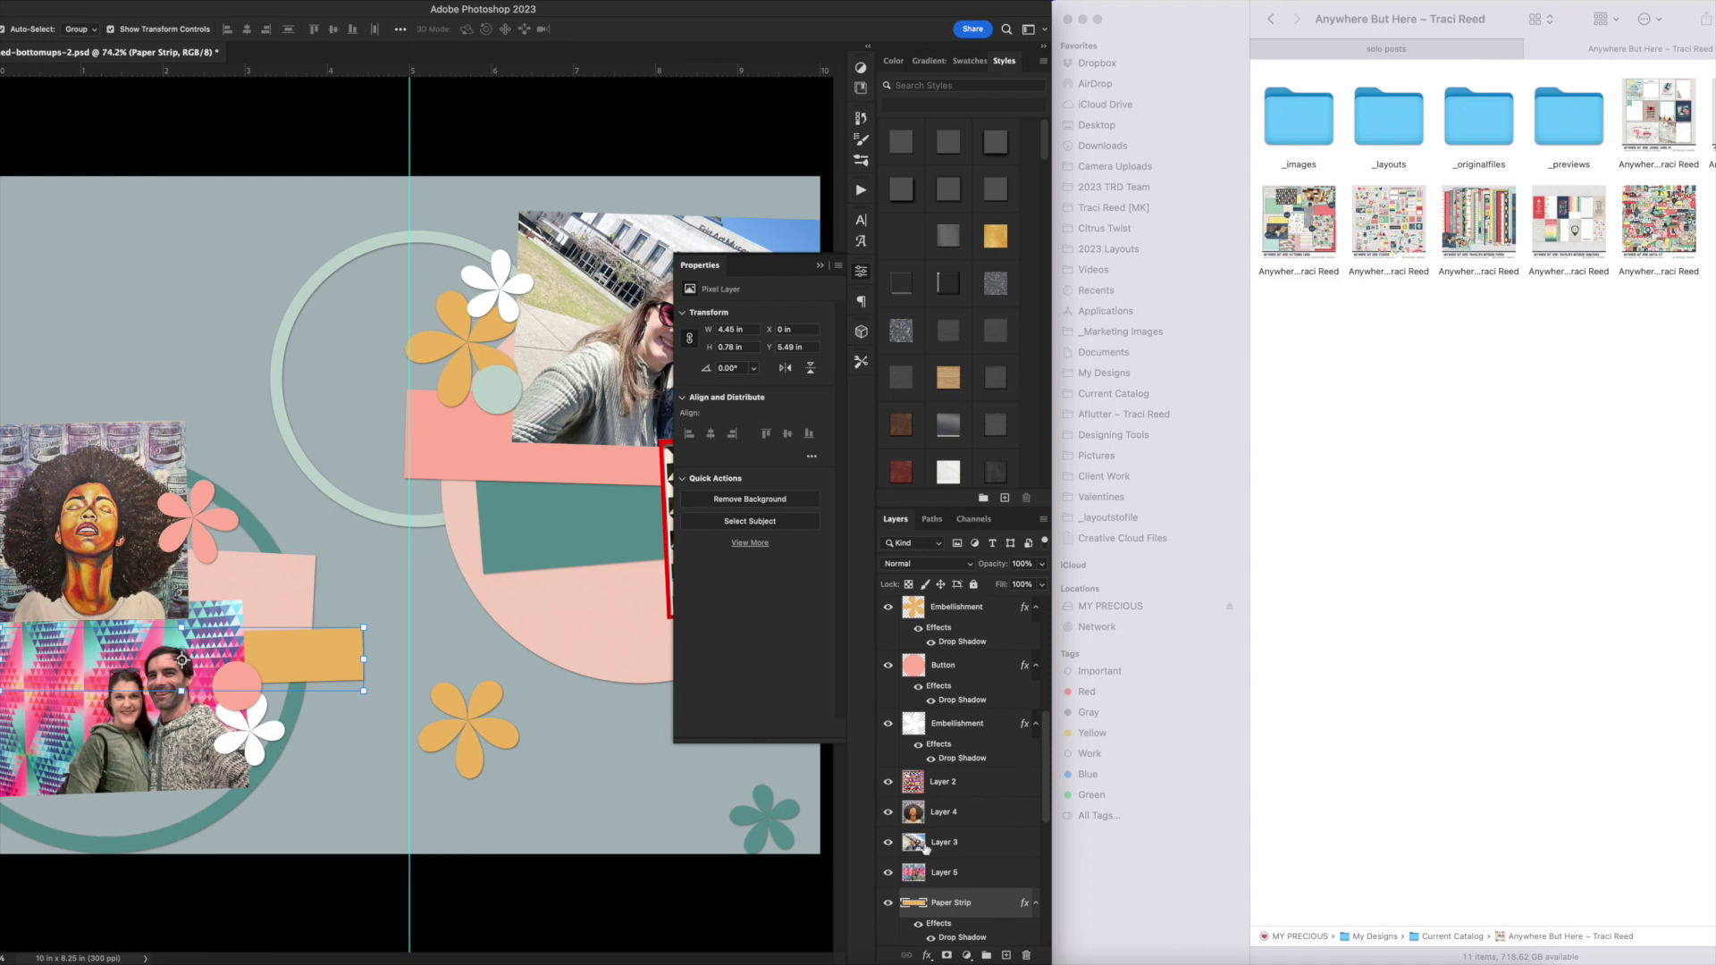
{"action": "left_click", "coordinate": [825, 264]}
{"action": "left_click", "coordinate": [197, 749]}
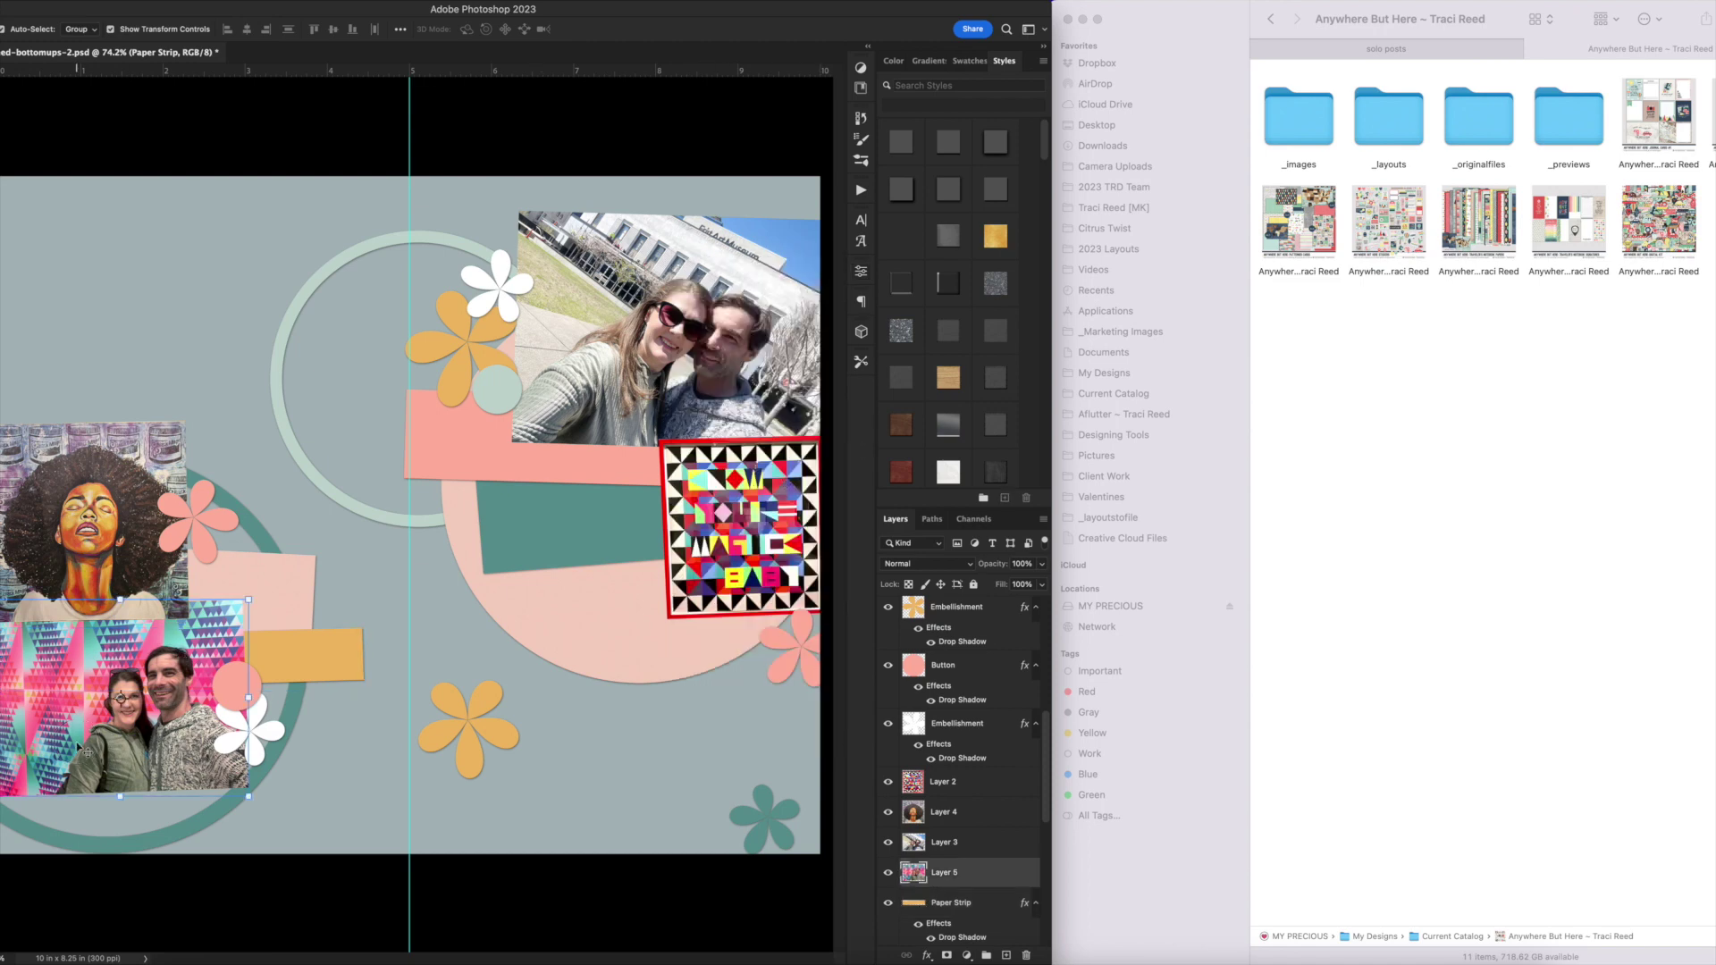
{"action": "left_click", "coordinate": [634, 638]}
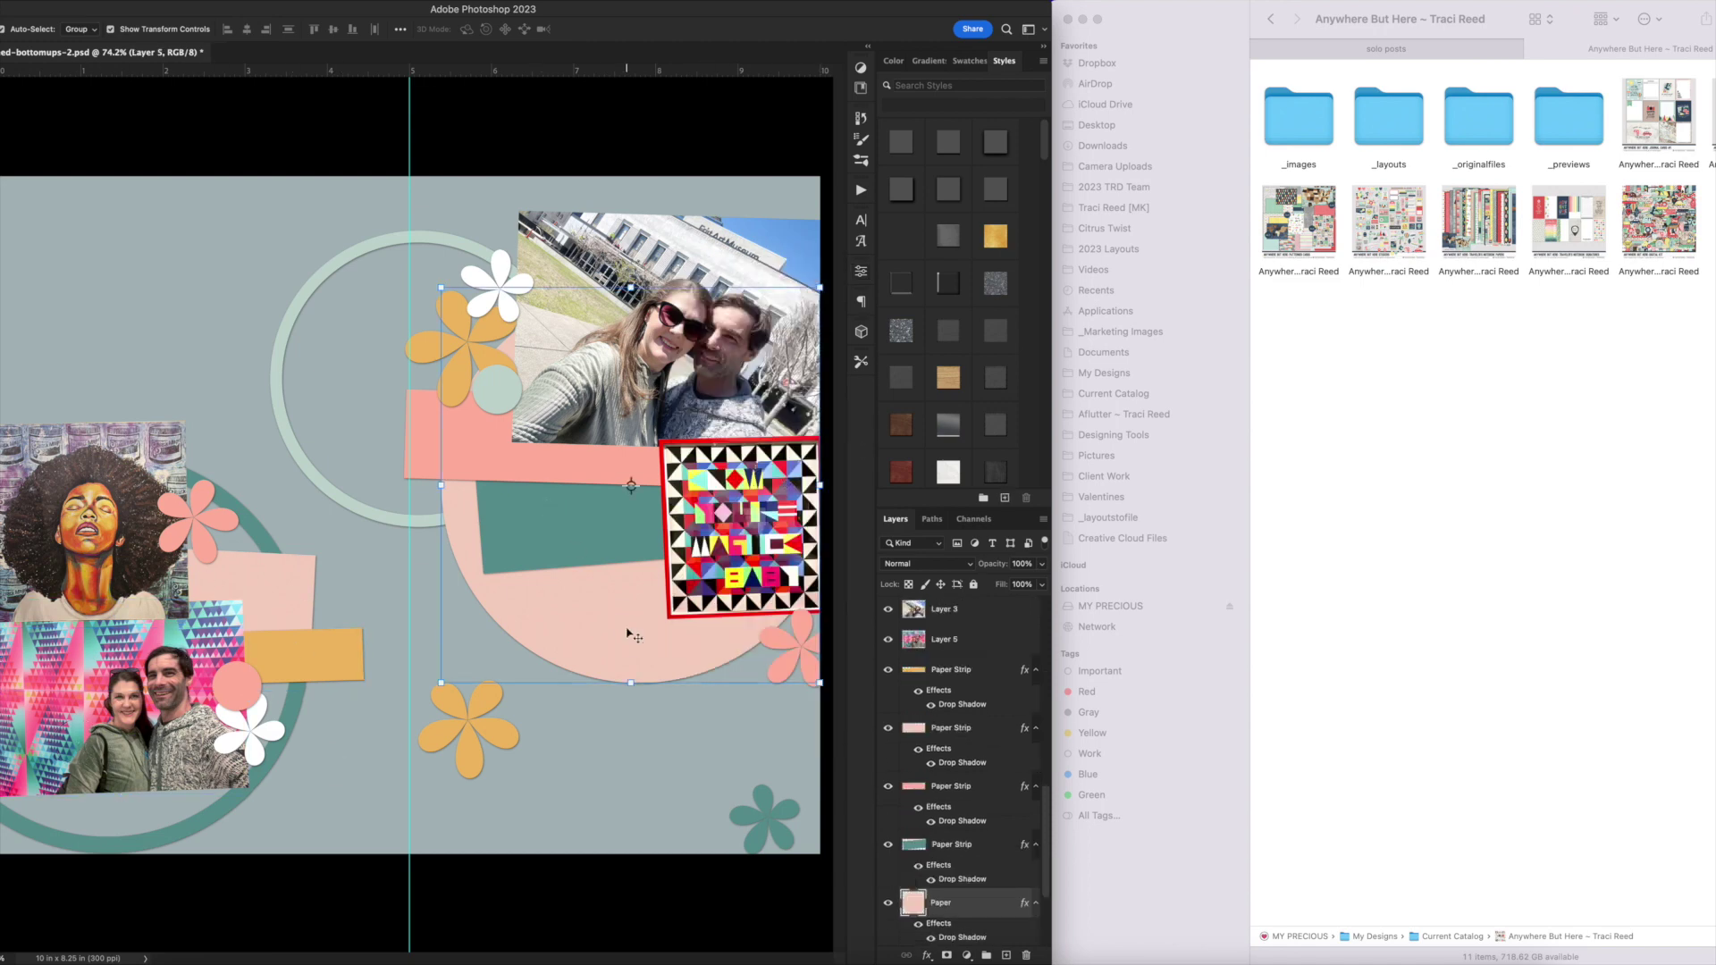
{"action": "left_click", "coordinate": [464, 750]}
{"action": "left_click", "coordinate": [259, 730], "text": "shift"}
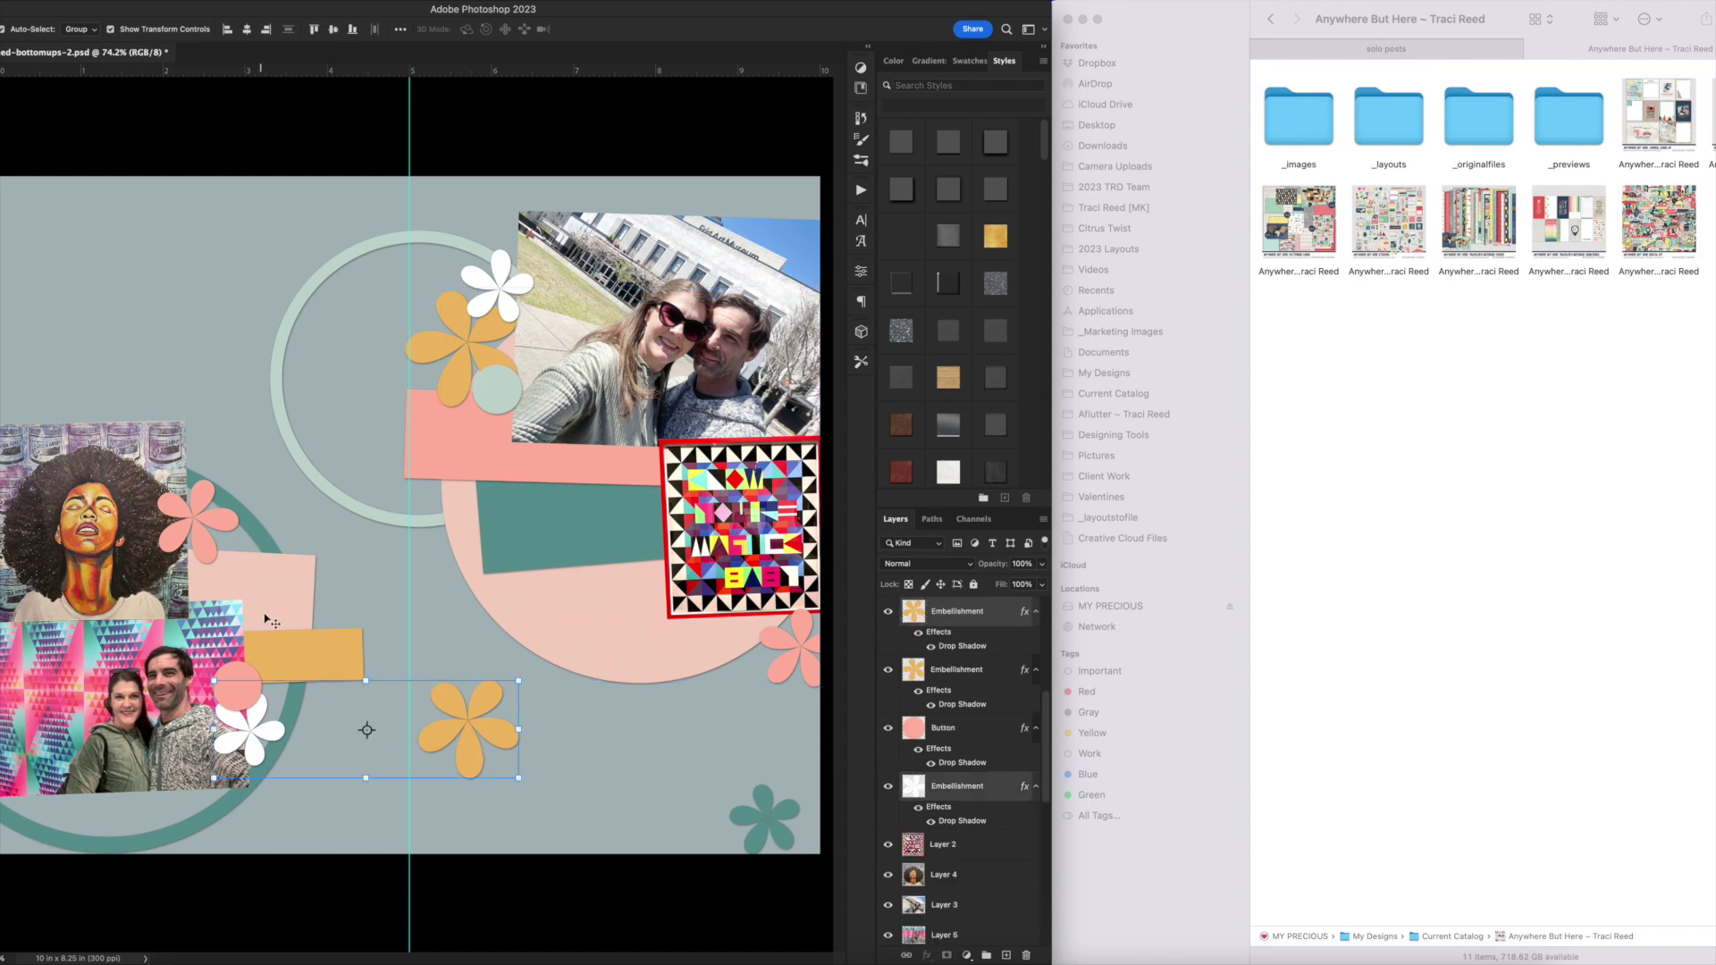
{"action": "left_click_drag", "start_coordinate": [205, 547], "coordinate": [253, 549]}
{"action": "key", "text": "super+z"}
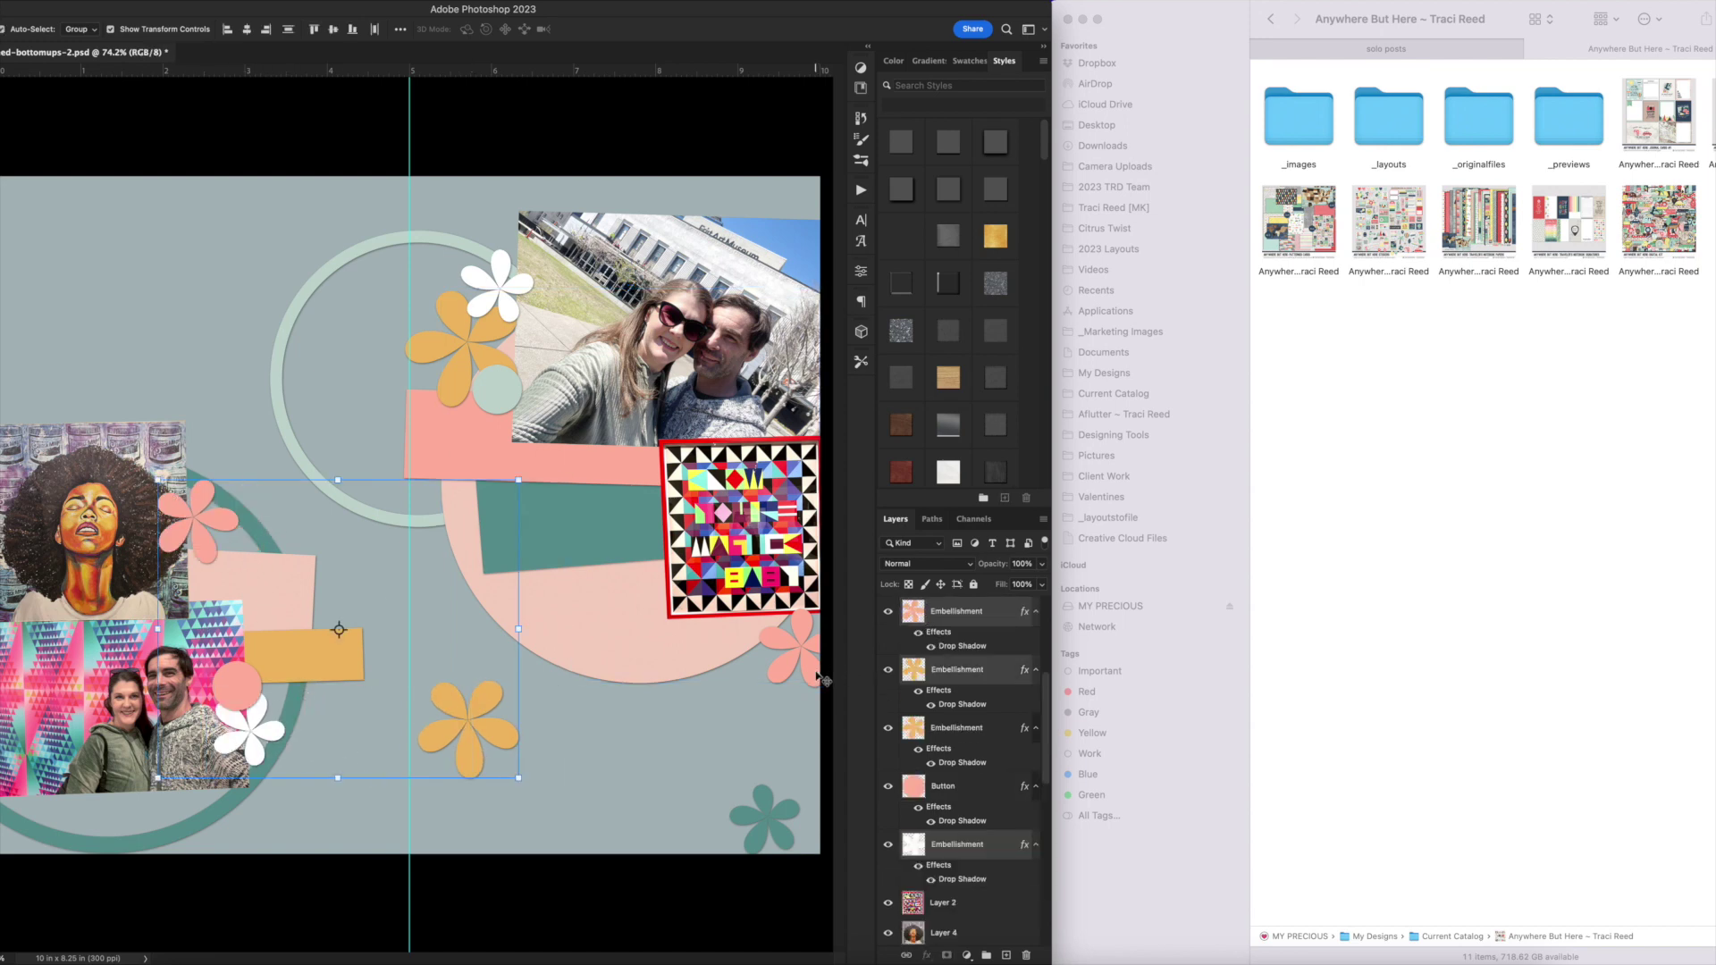
Move the upper light-green ring right and shift the large pink paper circle slightly up and left.
{"action": "left_click", "coordinate": [666, 639]}
{"action": "left_click_drag", "start_coordinate": [392, 521], "coordinate": [446, 521]}
{"action": "left_click_drag", "start_coordinate": [587, 618], "coordinate": [578, 633]}
{"action": "left_click", "coordinate": [225, 809]}
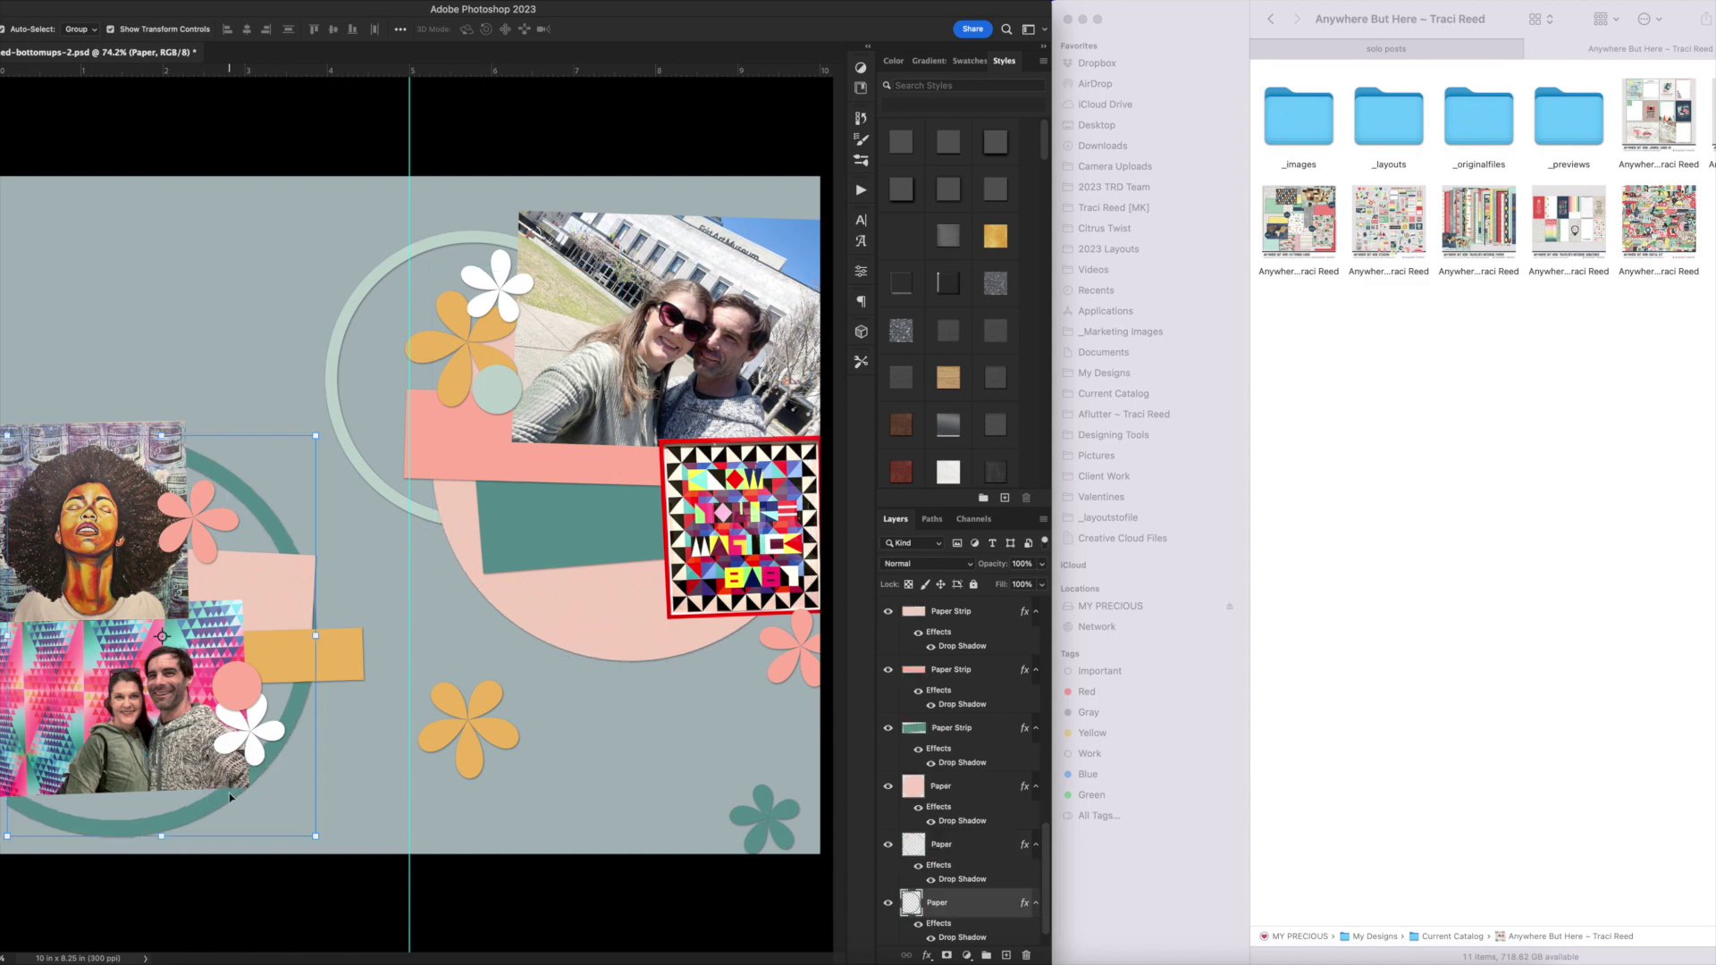
Switch to Finder, open the Anywhere But Here papers folder, and preview pattern paper pp-01.
{"action": "left_click", "coordinate": [1596, 324]}
{"action": "double_click", "coordinate": [1658, 223]}
{"action": "double_click", "coordinate": [1590, 143]}
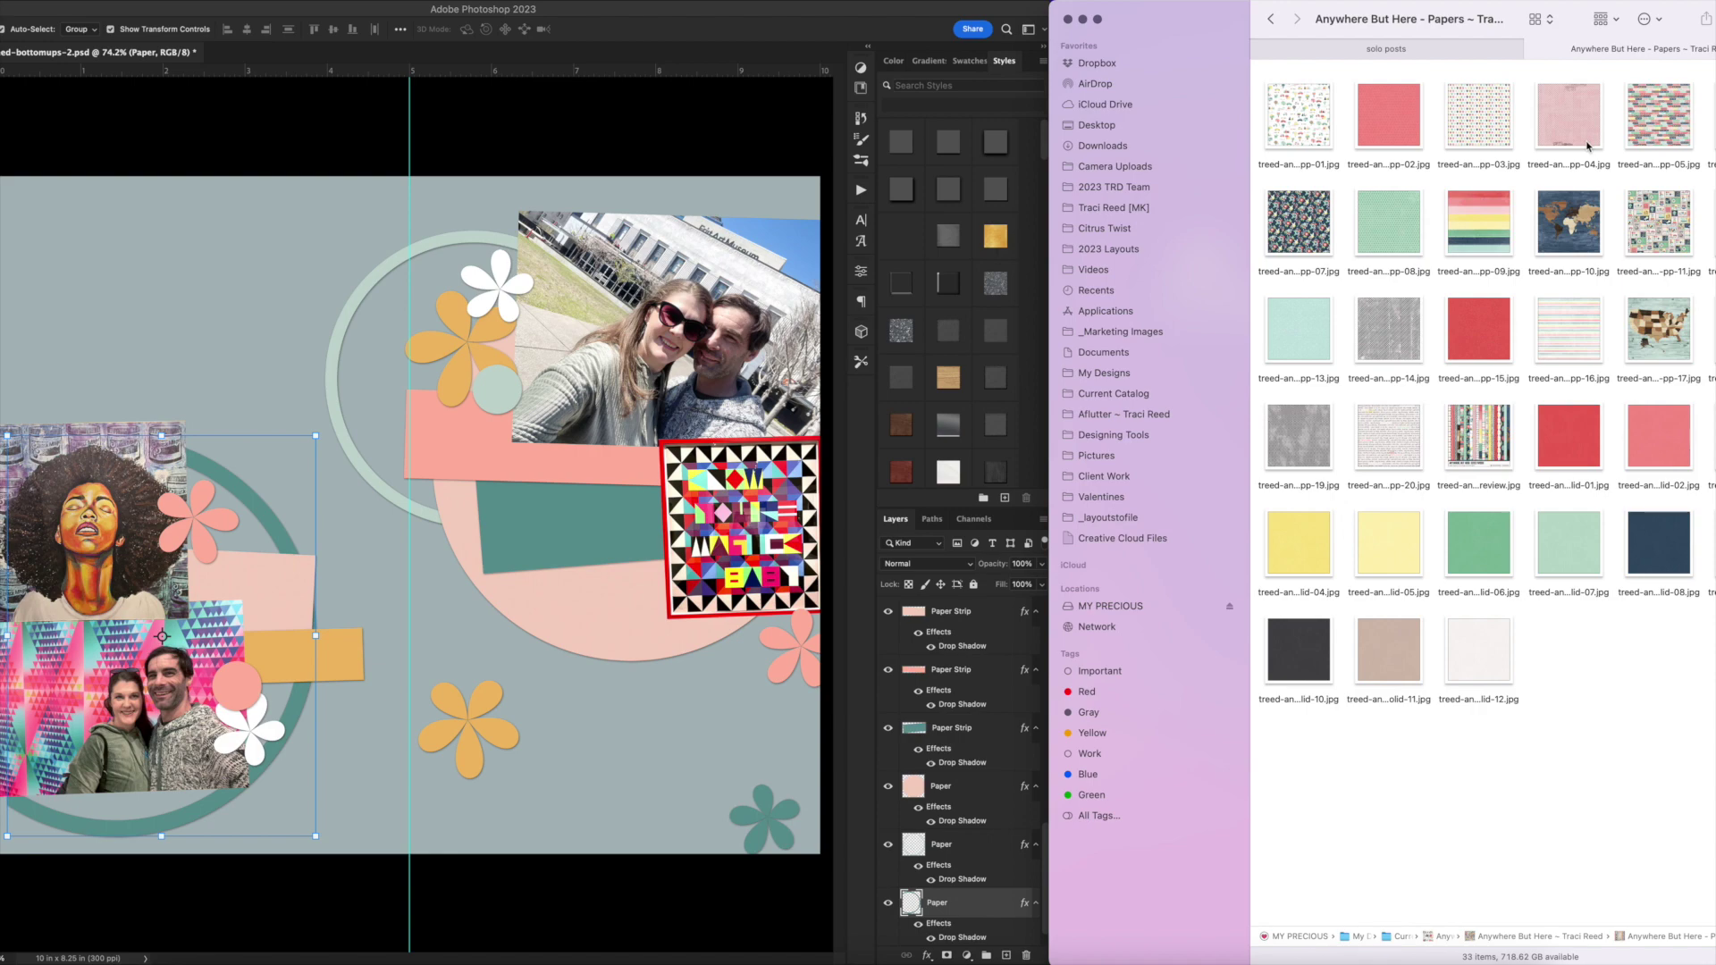
{"action": "left_click", "coordinate": [1298, 109]}
{"action": "key", "text": "space"}
{"action": "key", "text": "space"}
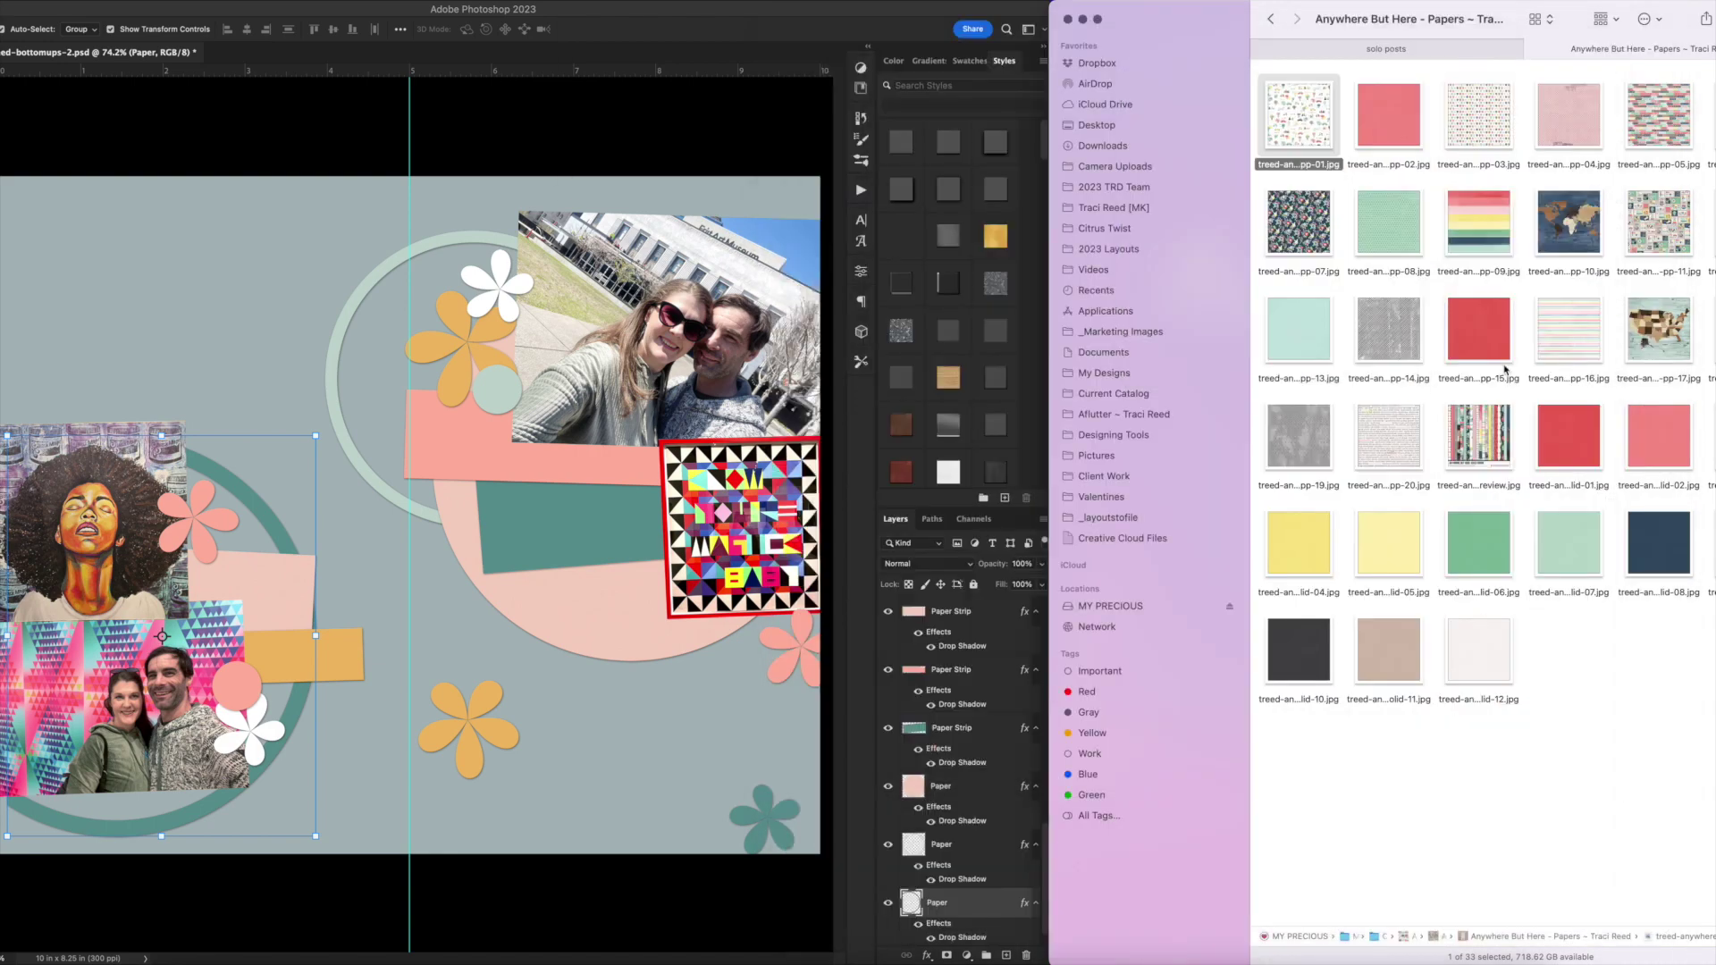
{"action": "left_click_drag", "start_coordinate": [1584, 6], "coordinate": [1581, 6]}
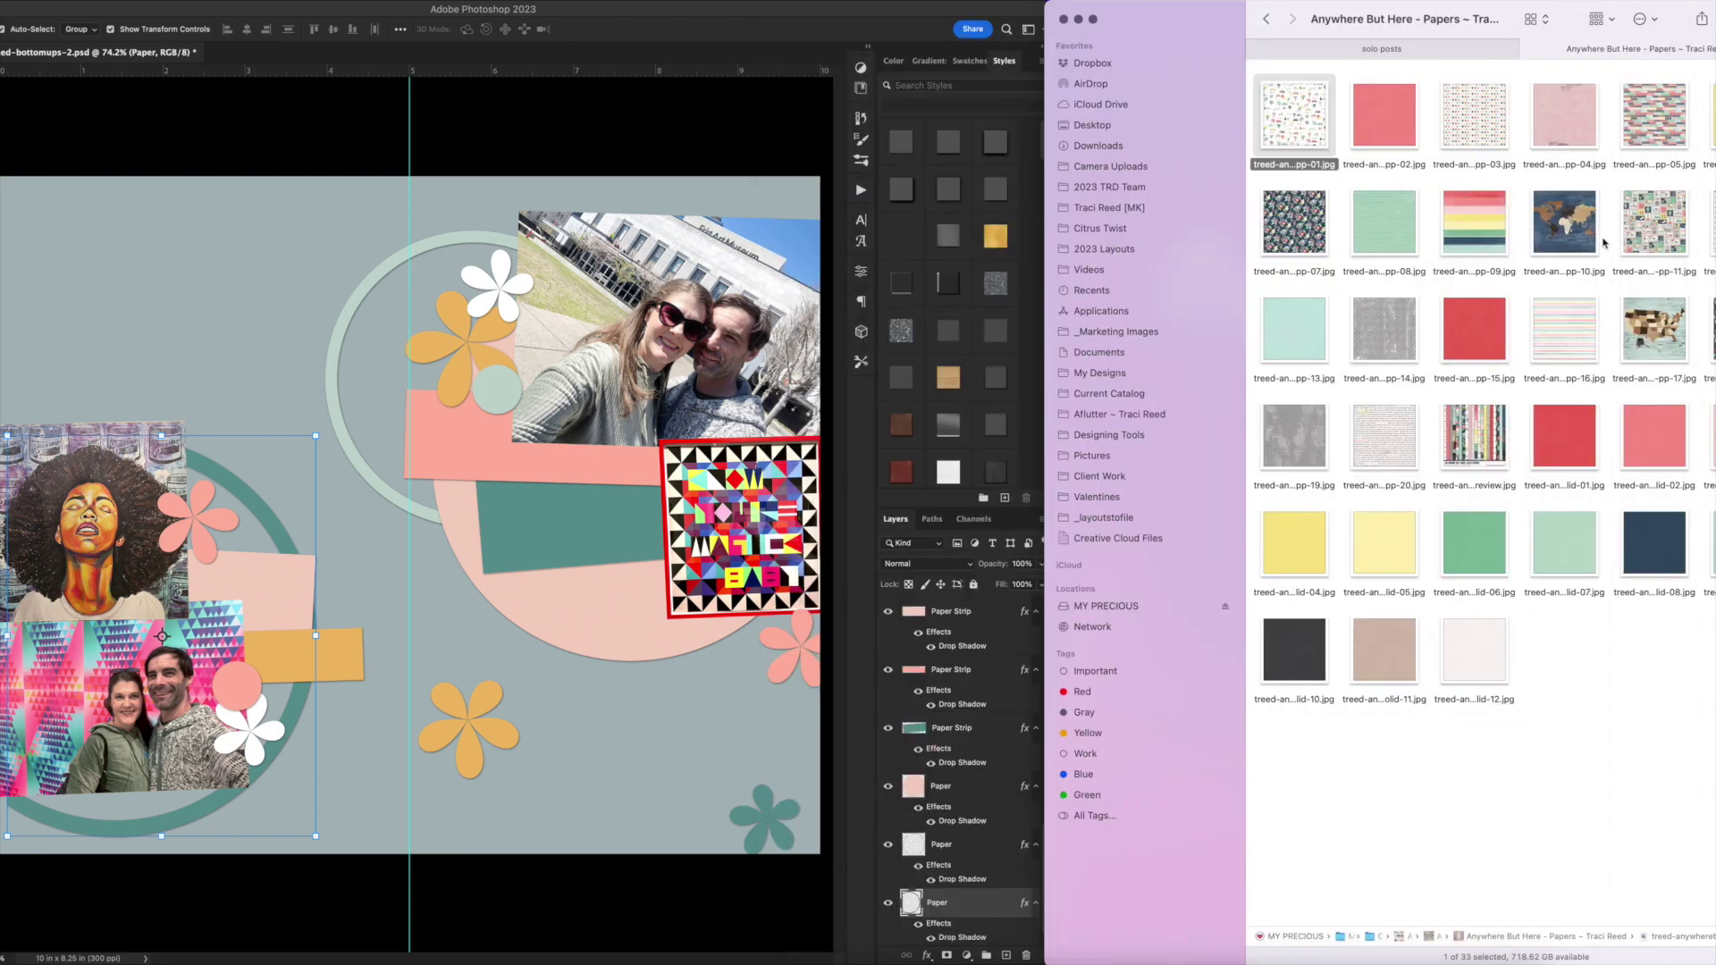
Preview the aqua paper pp-13 and place it in the layout as the full-page background.
{"action": "left_click", "coordinate": [1303, 352]}
{"action": "key", "text": "space"}
{"action": "key", "text": "space"}
{"action": "left_click_drag", "start_coordinate": [1303, 352], "coordinate": [822, 513]}
{"action": "key", "text": "Return"}
{"action": "scroll", "coordinate": [907, 794], "scroll_direction": "up", "scroll_amount": 1}
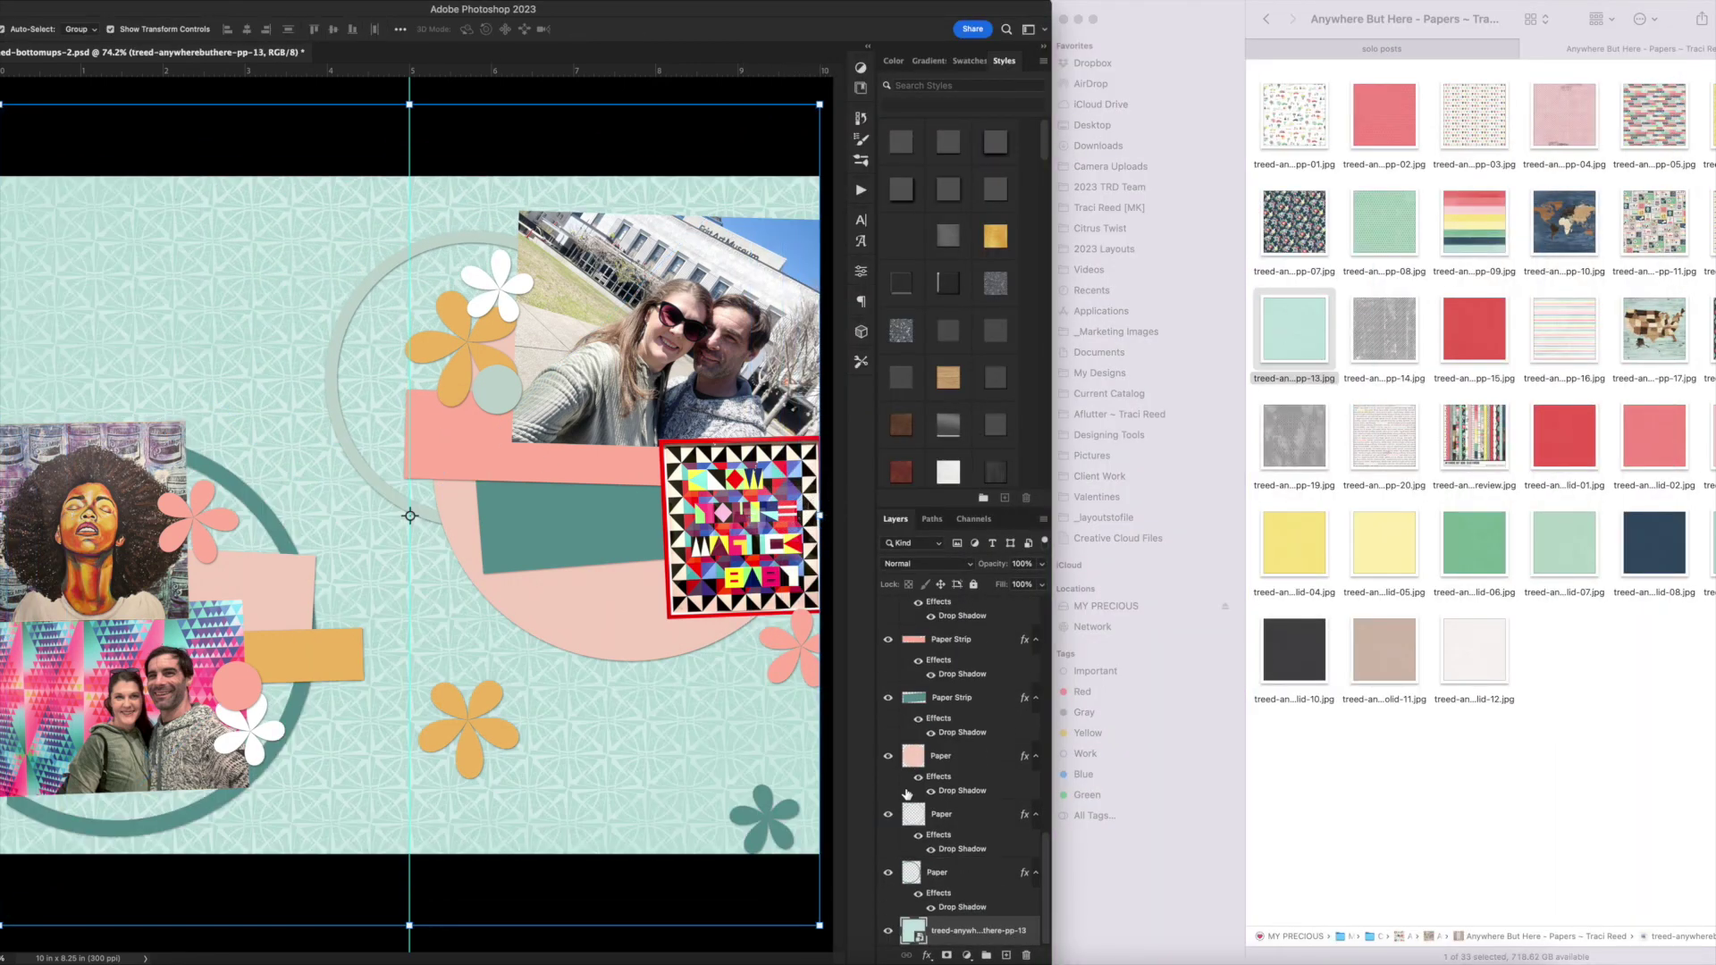
Preview script paper pp-20, place it clipped to the large pink paper circle, and shift it right to fill the shape.
{"action": "left_click", "coordinate": [1400, 470]}
{"action": "key", "text": "space"}
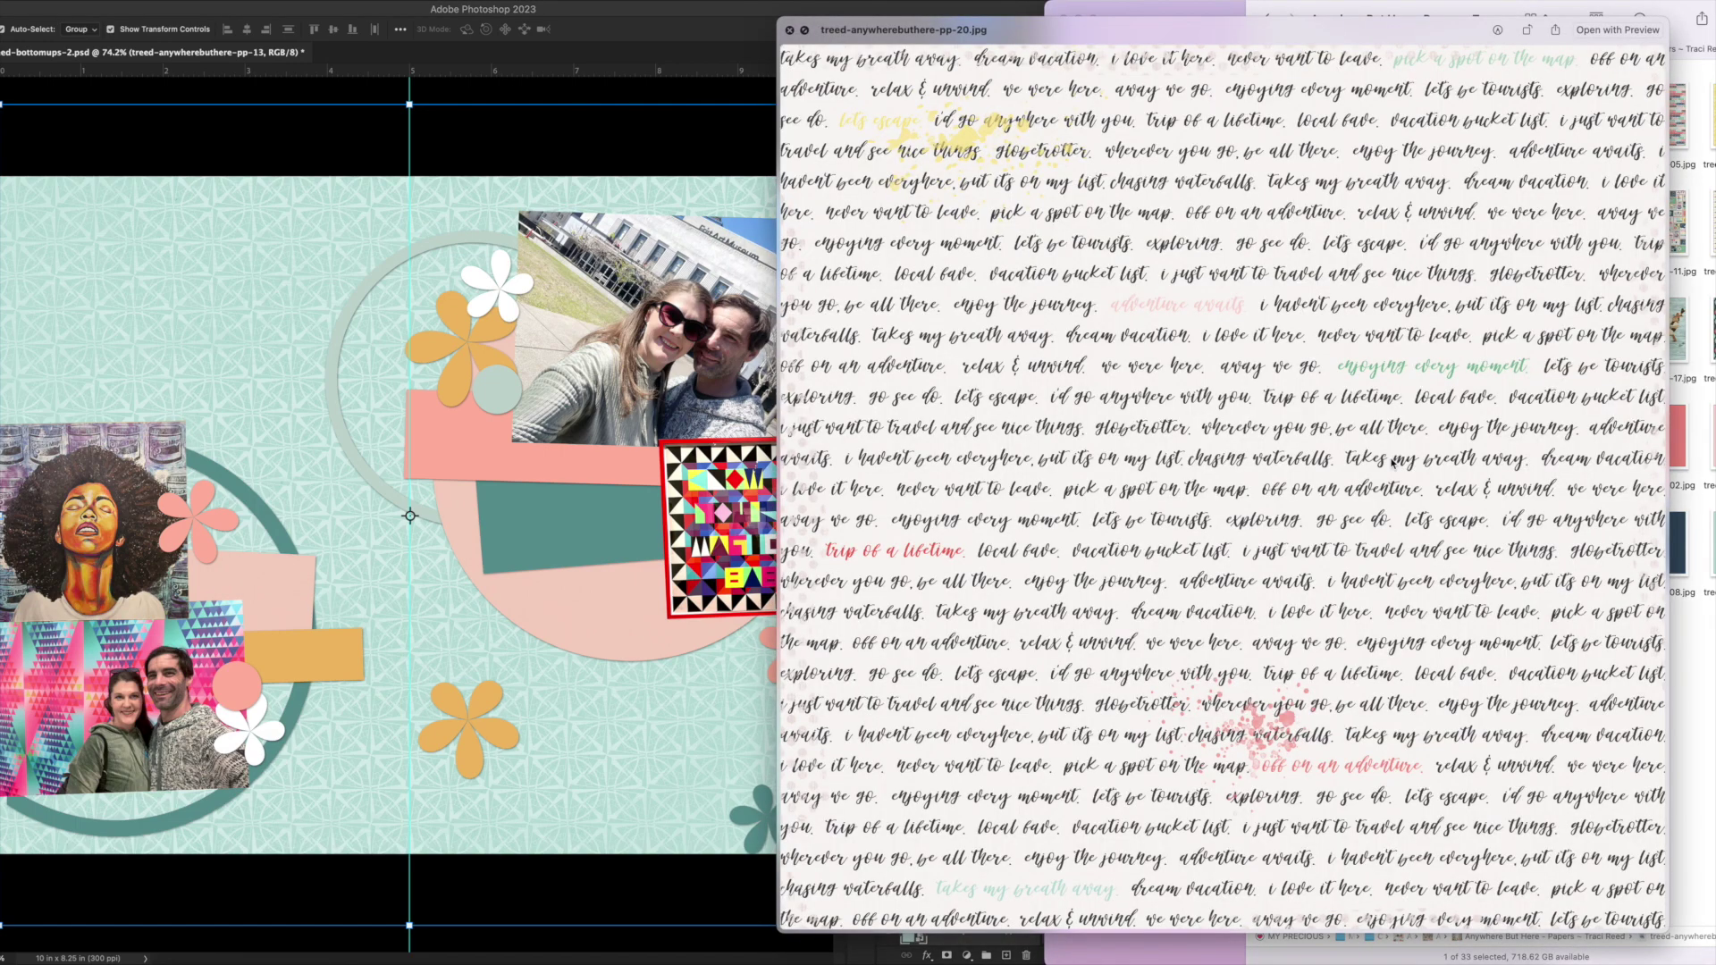
{"action": "key", "text": "space"}
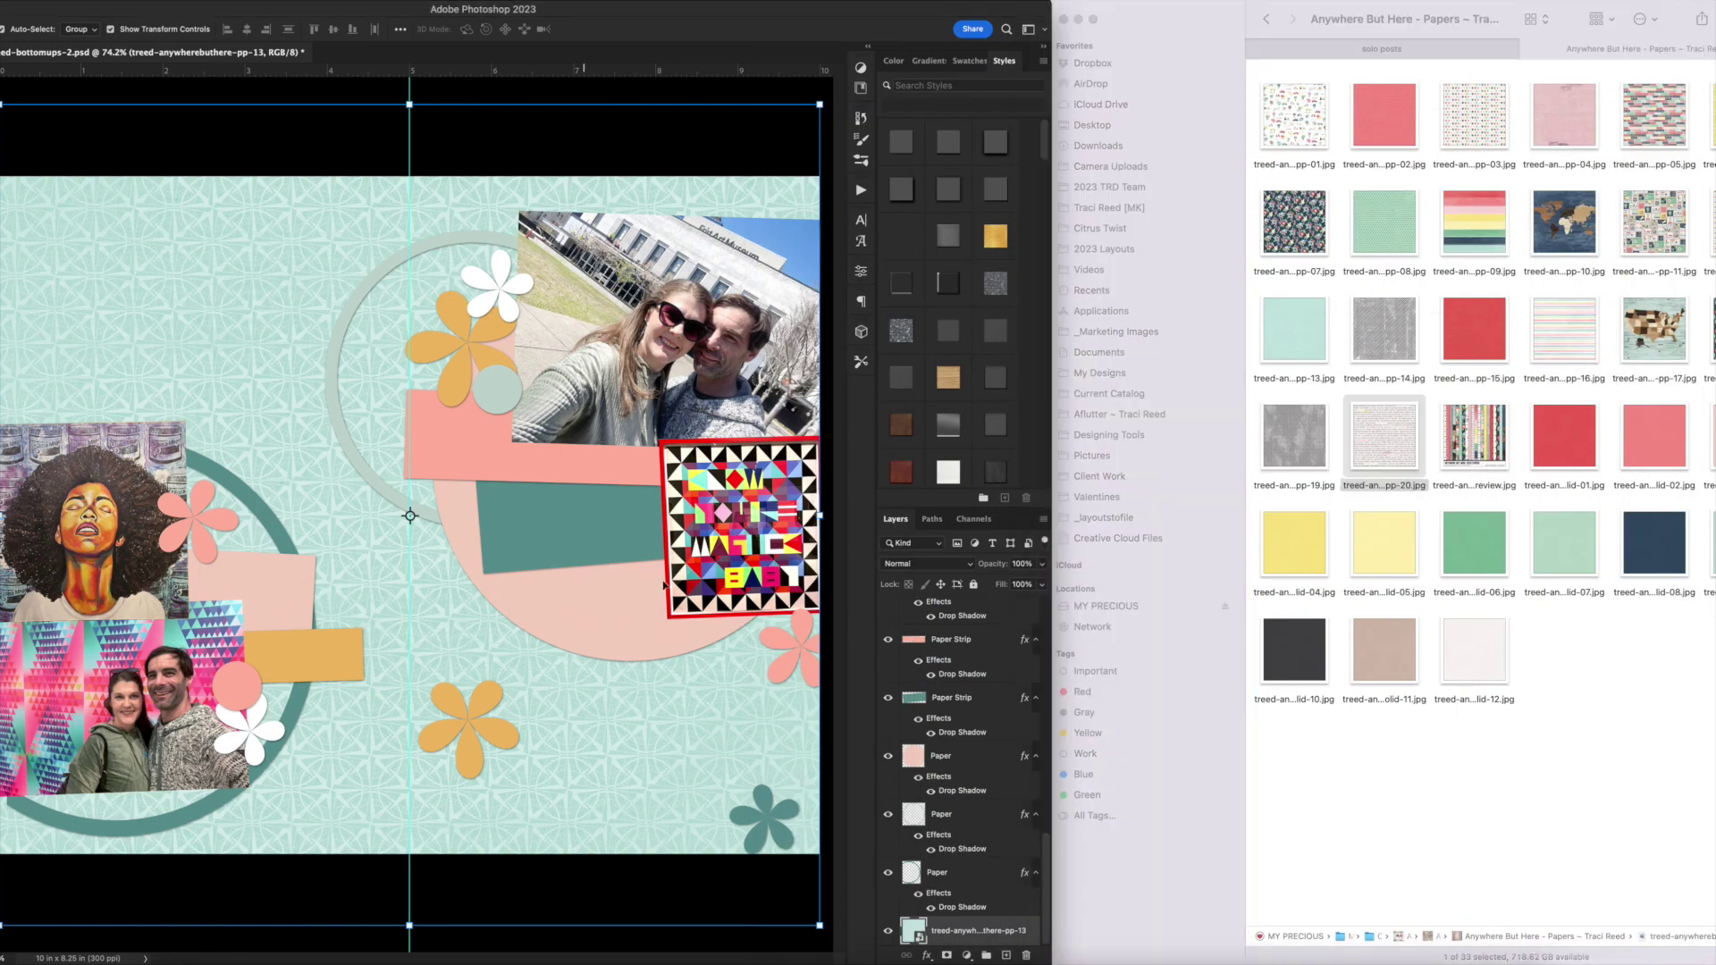
{"action": "left_click_drag", "start_coordinate": [1389, 451], "coordinate": [623, 462]}
{"action": "key", "text": "Return"}
{"action": "key", "text": "alt+super+g"}
{"action": "left_click_drag", "start_coordinate": [629, 601], "coordinate": [753, 602]}
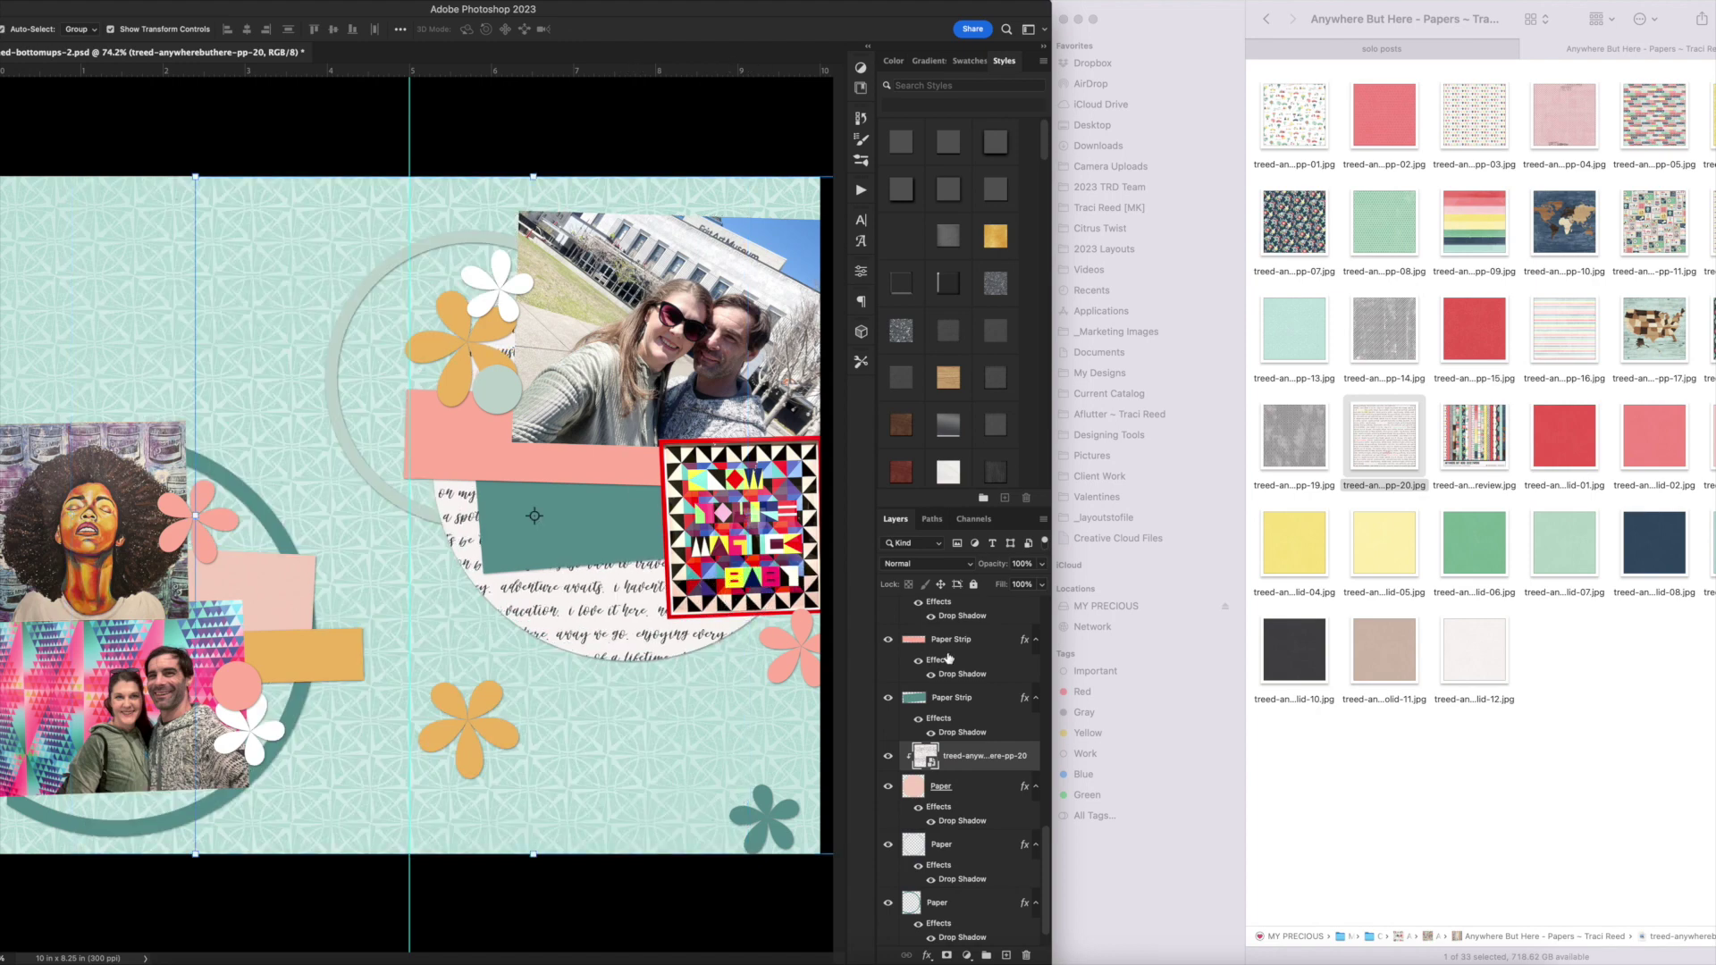
Replace the pp-13 background paper with the striped paper pp-09, placed beneath all other layers.
{"action": "left_click", "coordinate": [666, 801]}
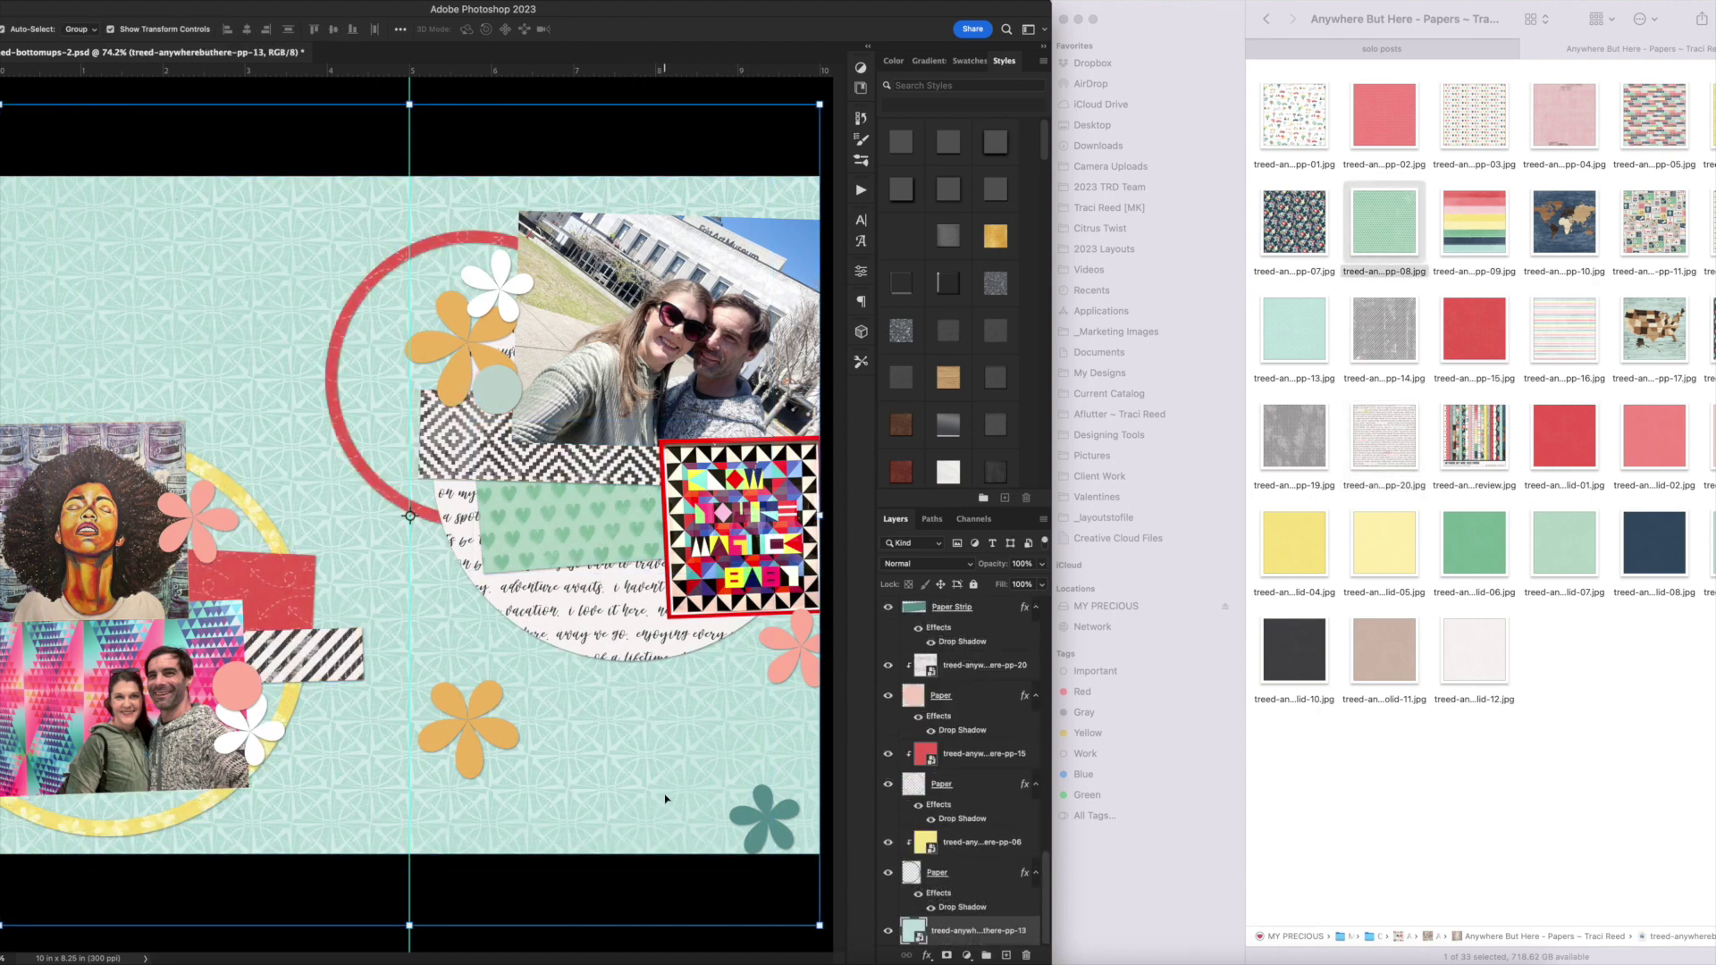
{"action": "key", "text": "Delete"}
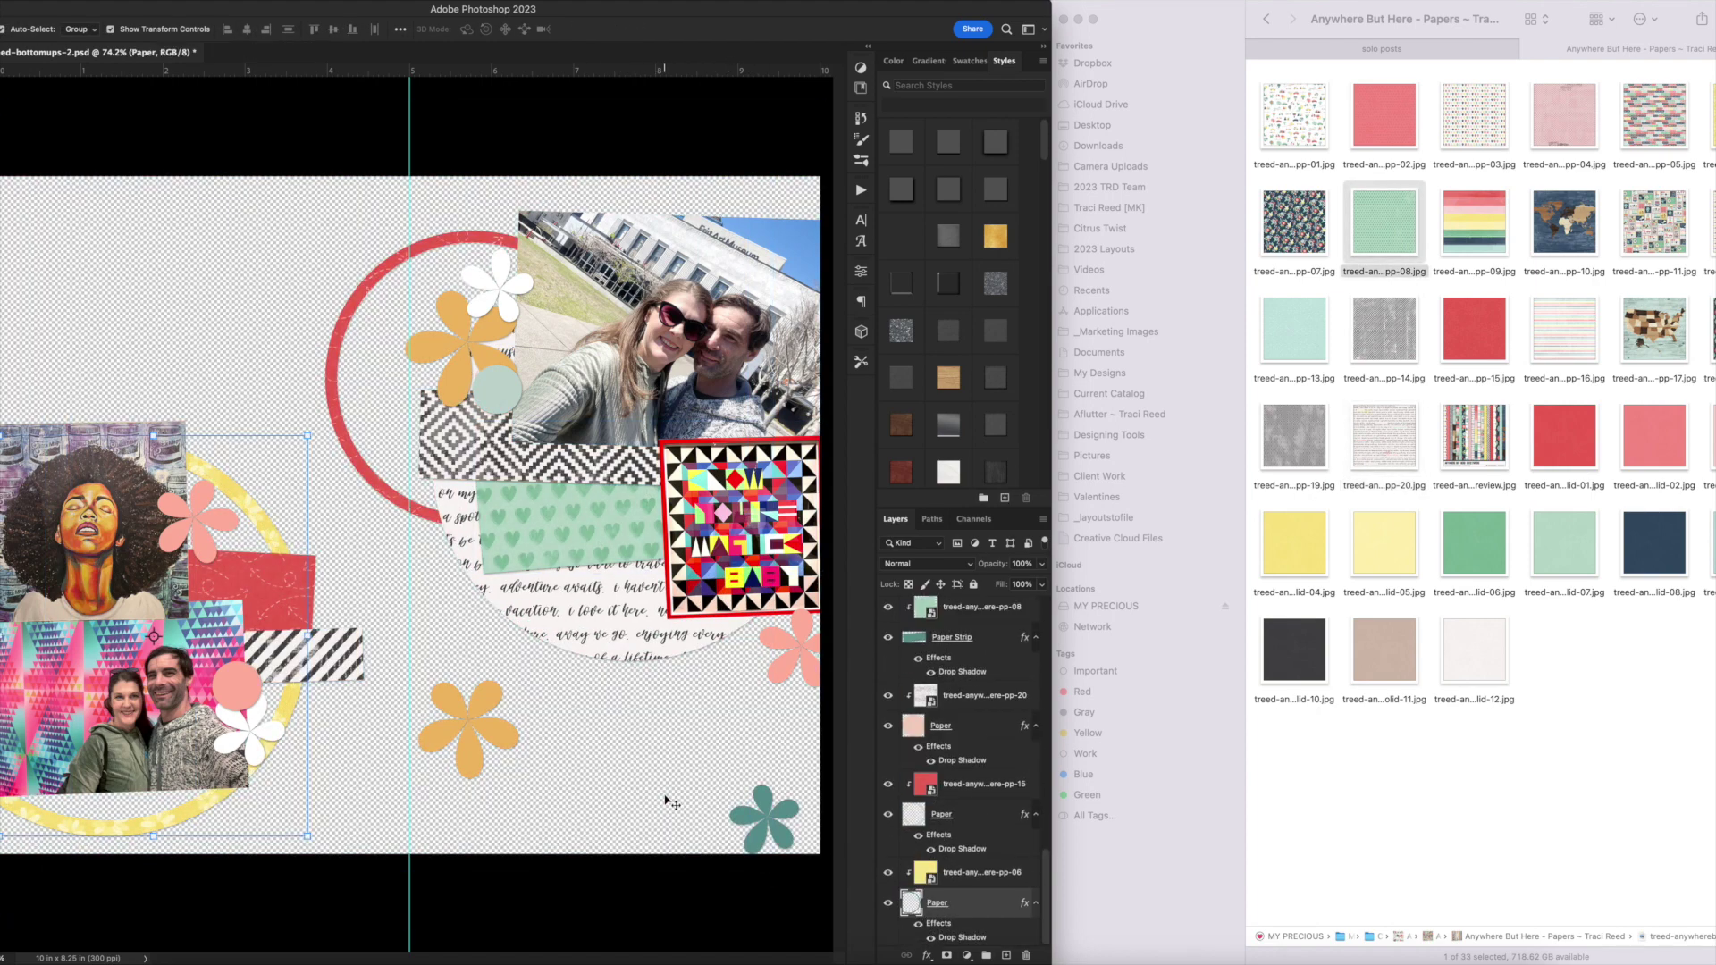
{"action": "left_click_drag", "start_coordinate": [1475, 221], "coordinate": [735, 480]}
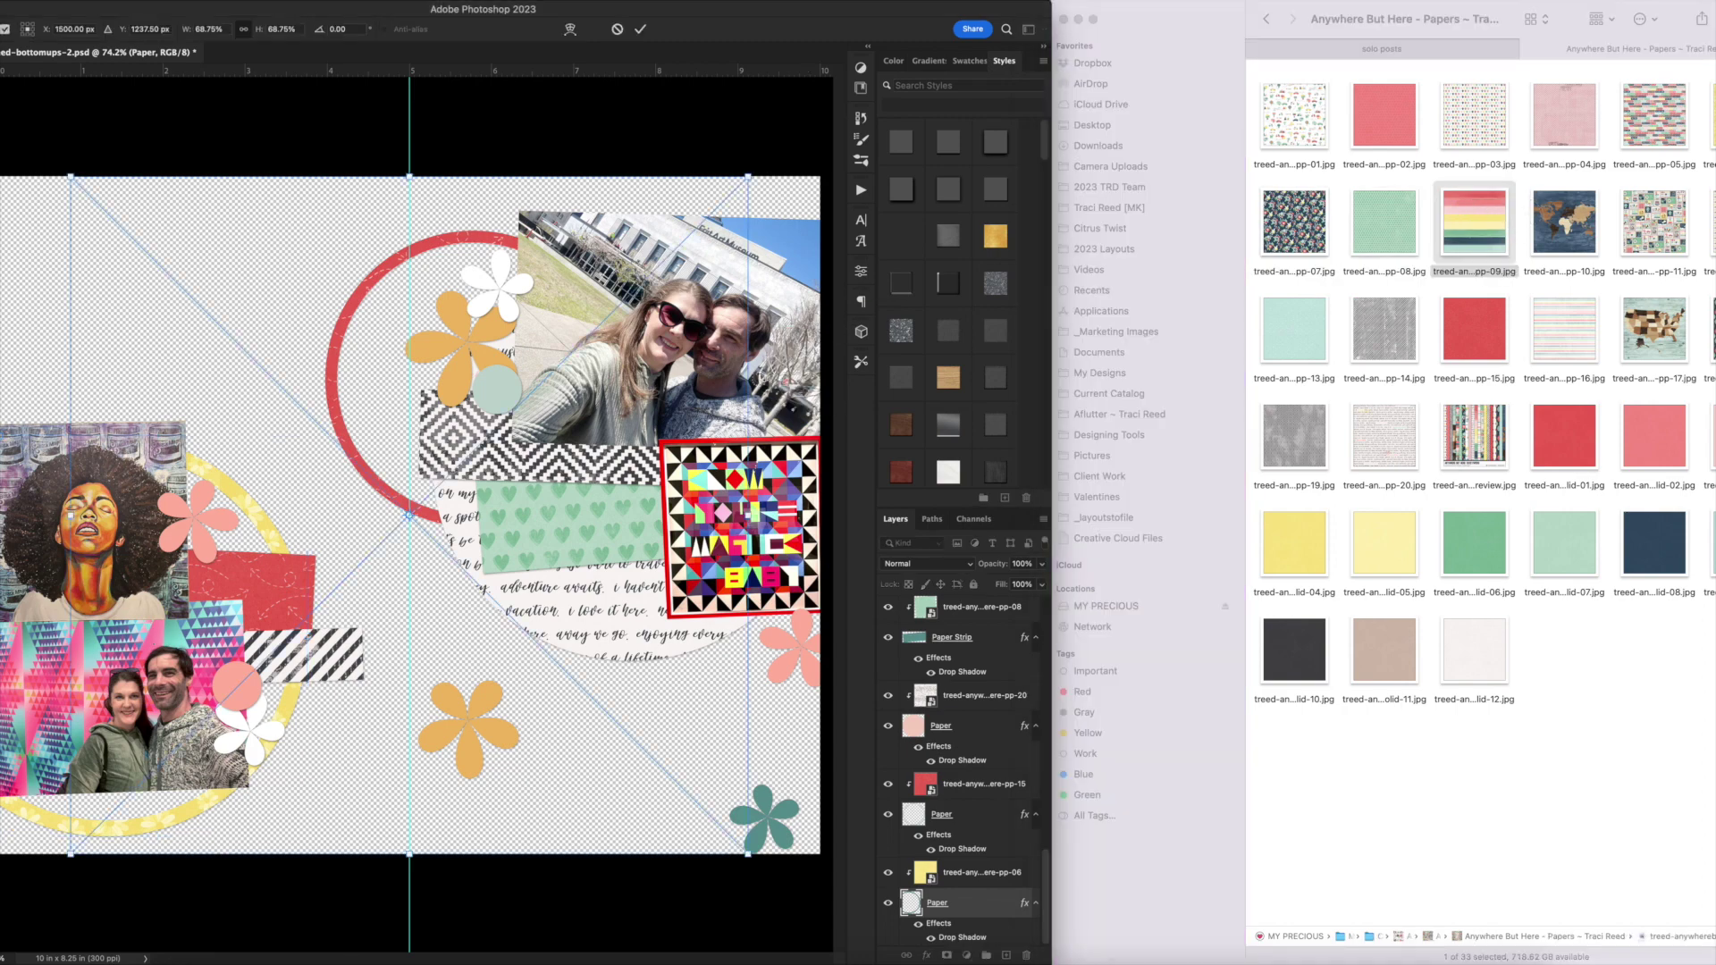
{"action": "key", "text": "Escape"}
{"action": "left_click", "coordinate": [987, 873]}
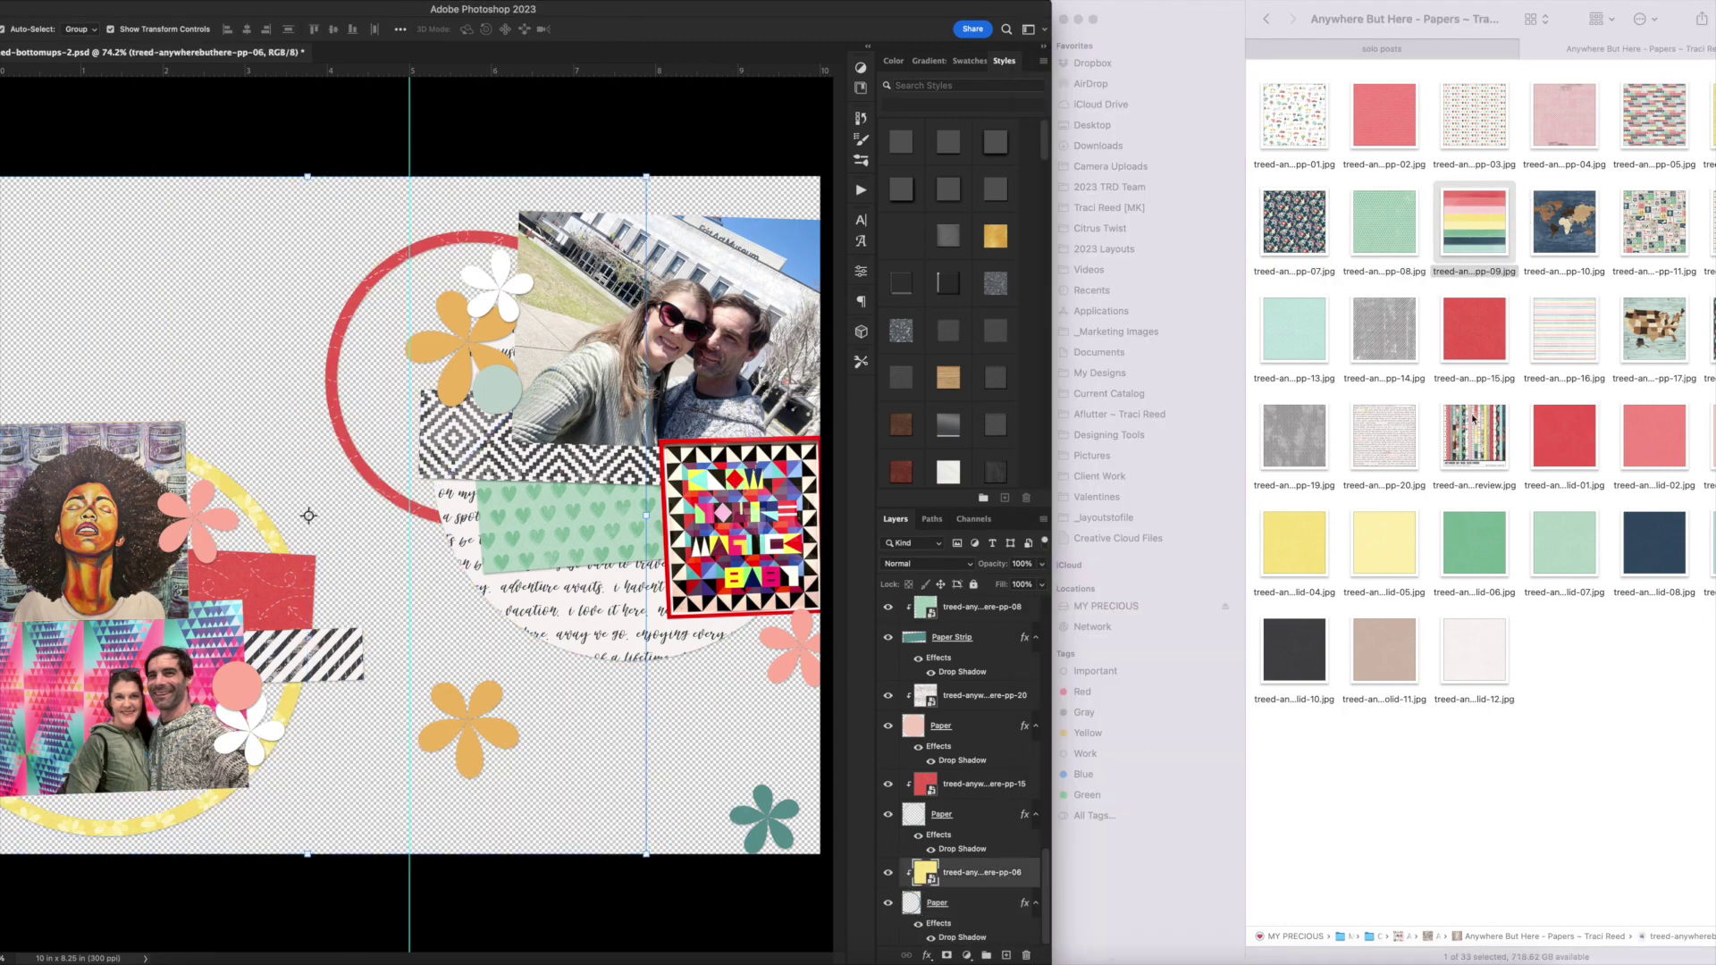
{"action": "left_click_drag", "start_coordinate": [1462, 237], "coordinate": [609, 465]}
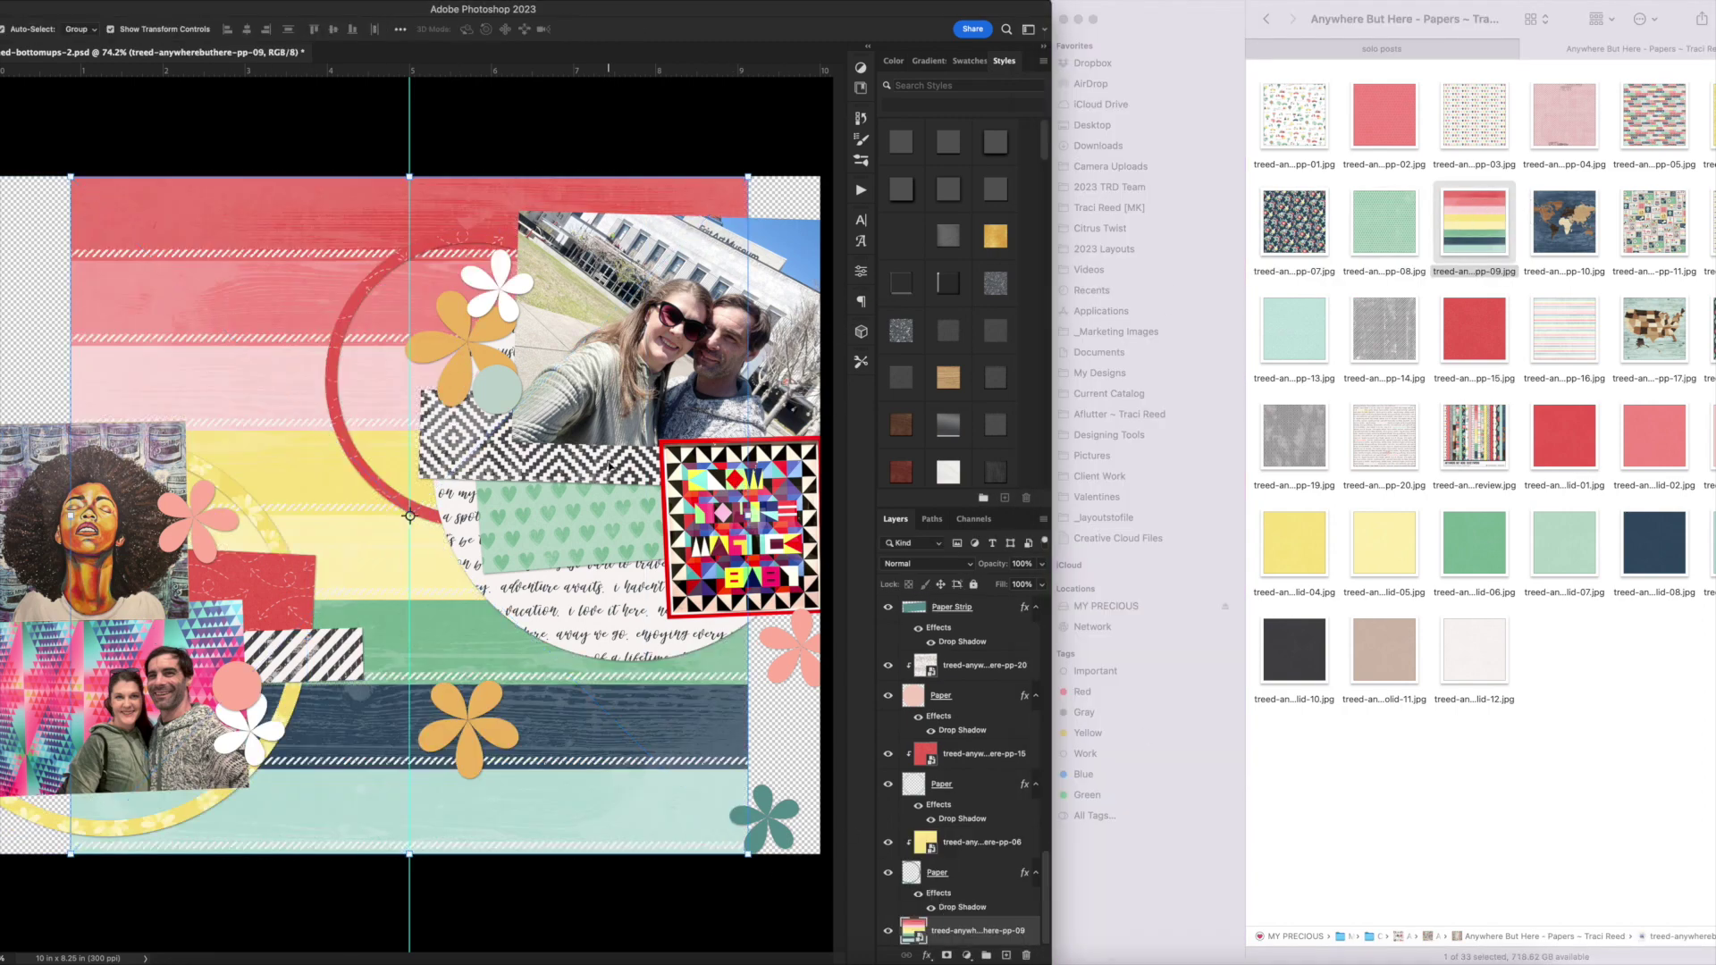
Duplicate the striped pp-09 paper and arrange both copies side by side, meeting at the centre guide, to cover the spread.
{"action": "left_click_drag", "start_coordinate": [187, 333], "coordinate": [471, 333]}
{"action": "key", "text": "super+j"}
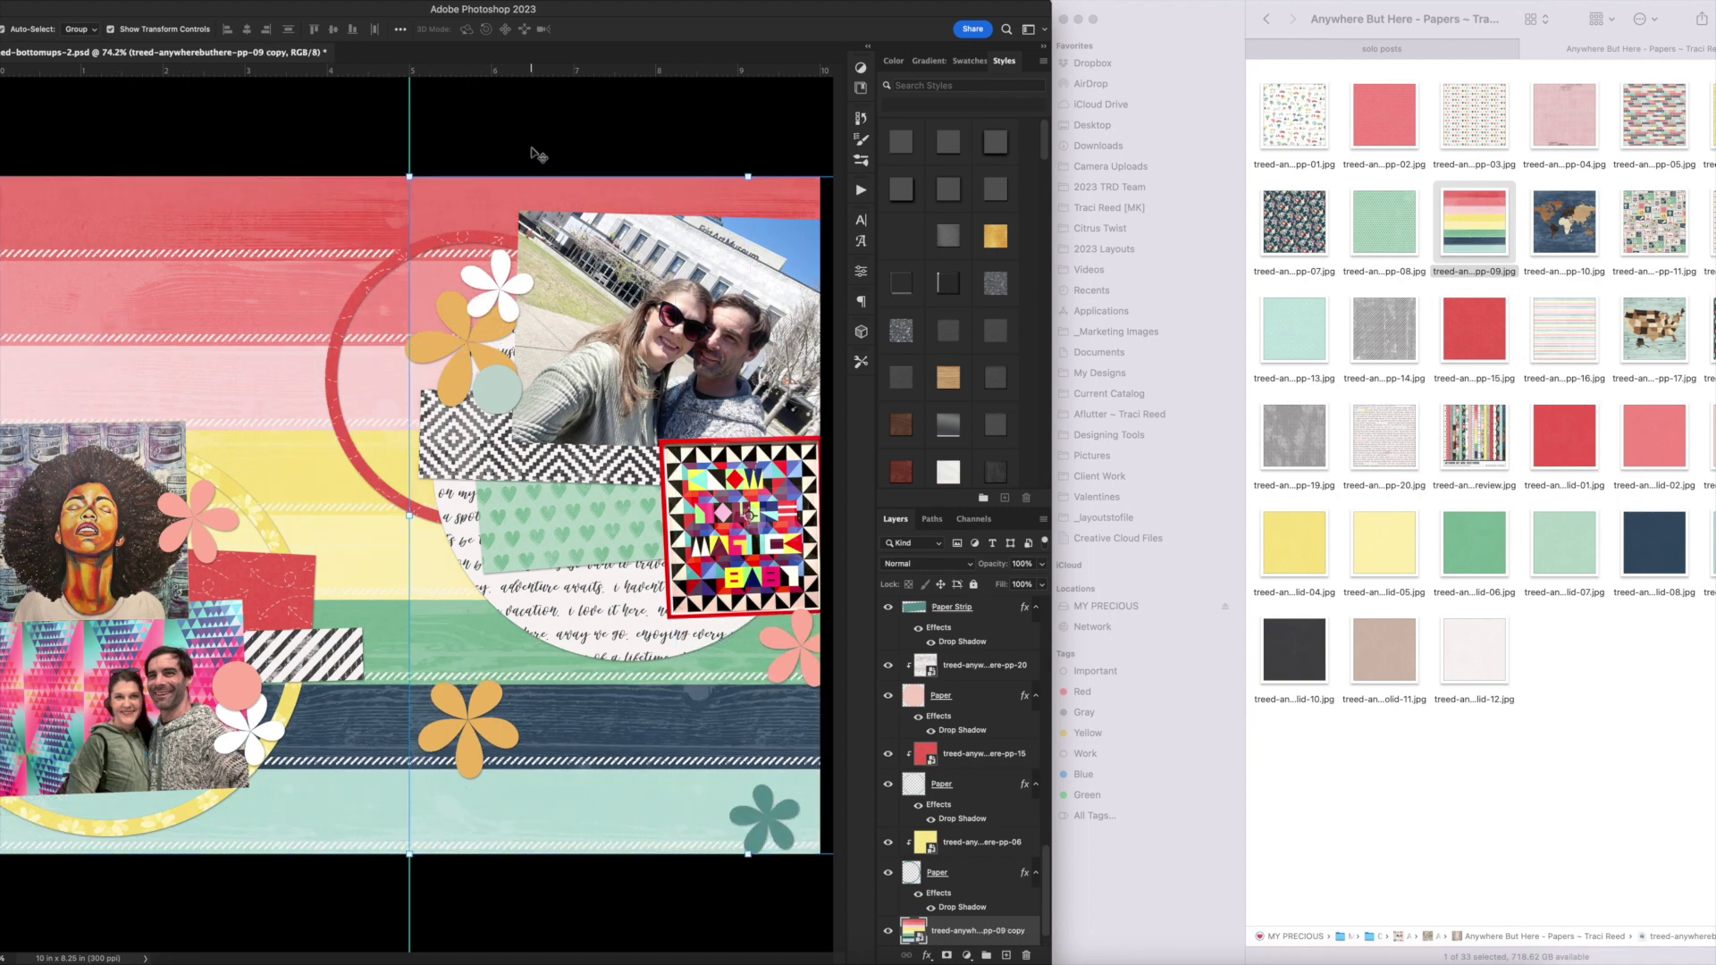
{"action": "left_click", "coordinate": [536, 152]}
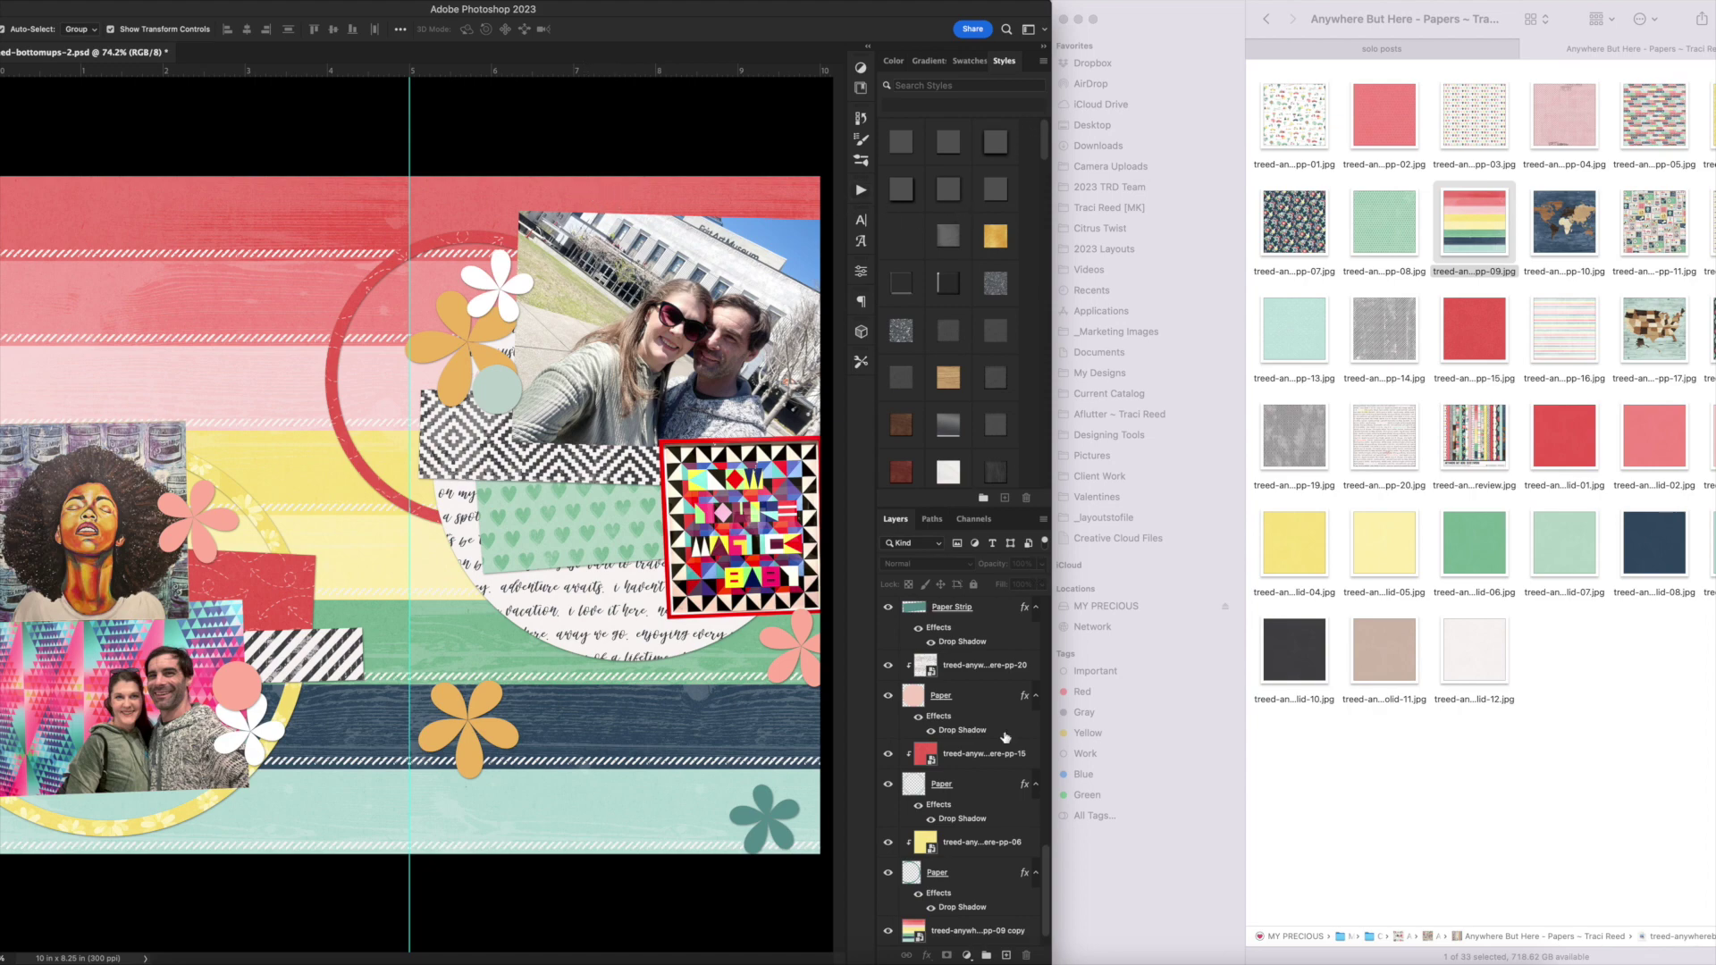
Delete all of the template's flower and button embellishments.
{"action": "scroll", "coordinate": [1005, 737], "scroll_direction": "up", "scroll_amount": 5}
{"action": "left_click", "coordinate": [974, 626]}
{"action": "key", "text": "BackSpace"}
{"action": "key", "text": "BackSpace"}
{"action": "key", "text": "BackSpace"}
{"action": "key", "text": "BackSpace"}
{"action": "key", "text": "BackSpace"}
{"action": "key", "text": "BackSpace"}
{"action": "key", "text": "BackSpace"}
{"action": "key", "text": "BackSpace"}
{"action": "key", "text": "BackSpace"}
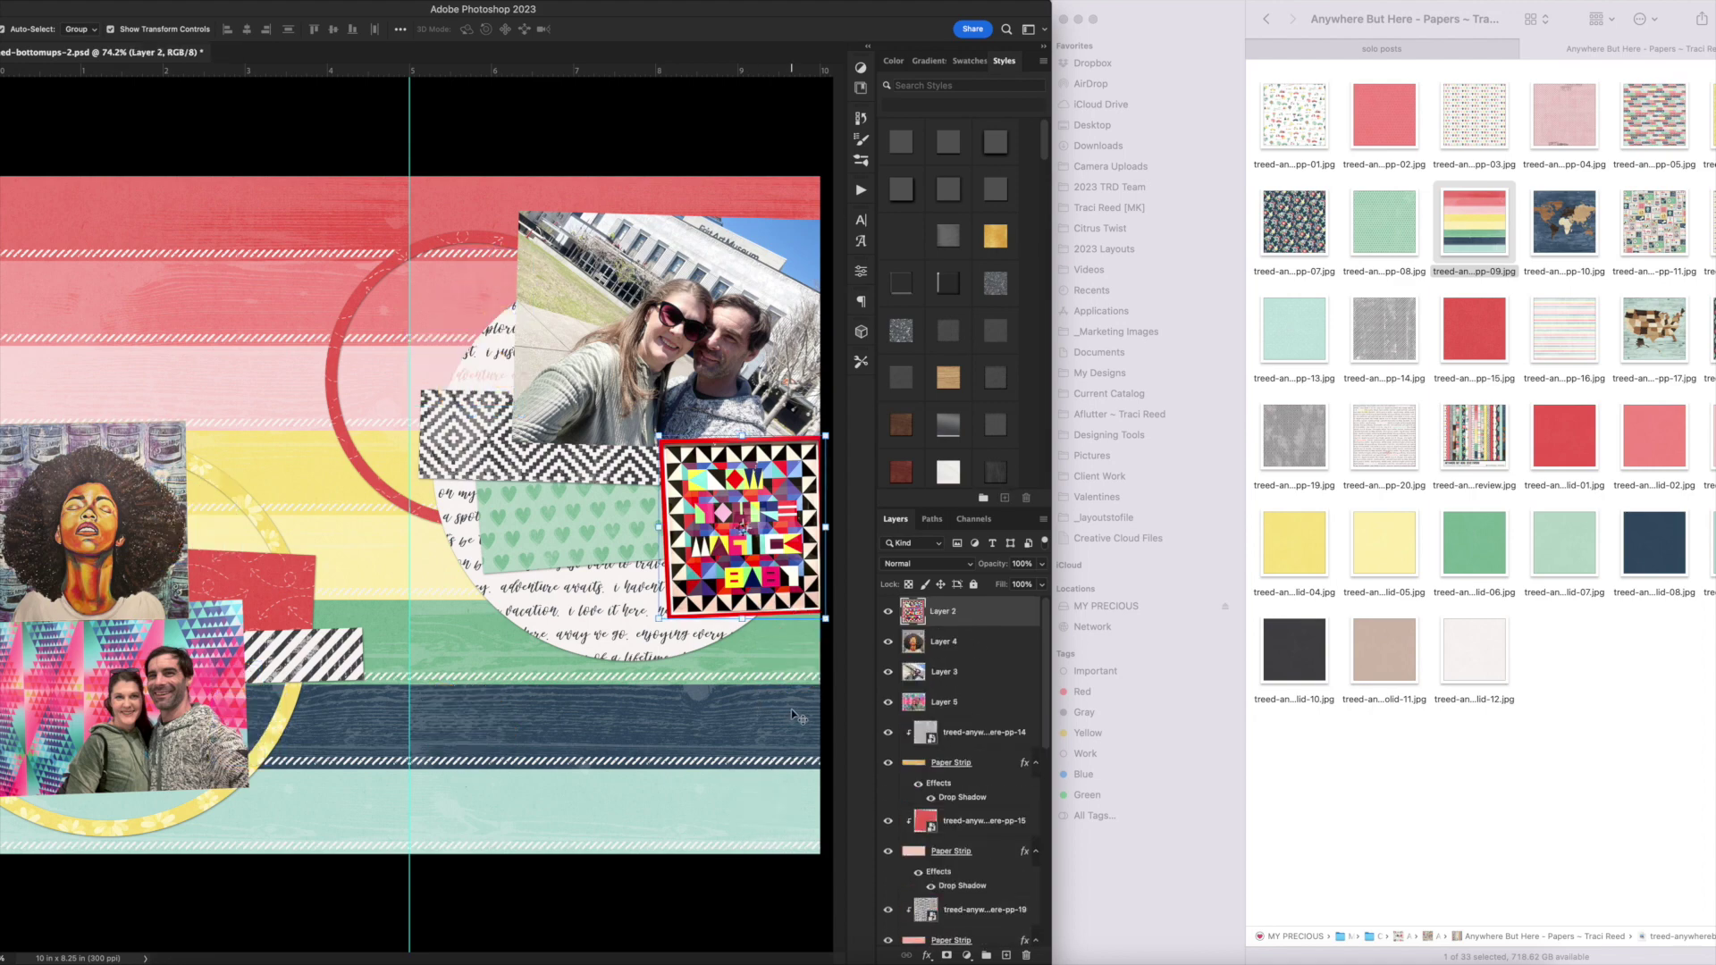
Select all the layout layers together and clear their layer styles.
{"action": "left_click", "coordinate": [398, 506]}
{"action": "scroll", "coordinate": [976, 874], "scroll_direction": "down", "scroll_amount": 3}
{"action": "left_click_drag", "start_coordinate": [813, 929], "coordinate": [7, 94]}
{"action": "right_click", "coordinate": [974, 868]}
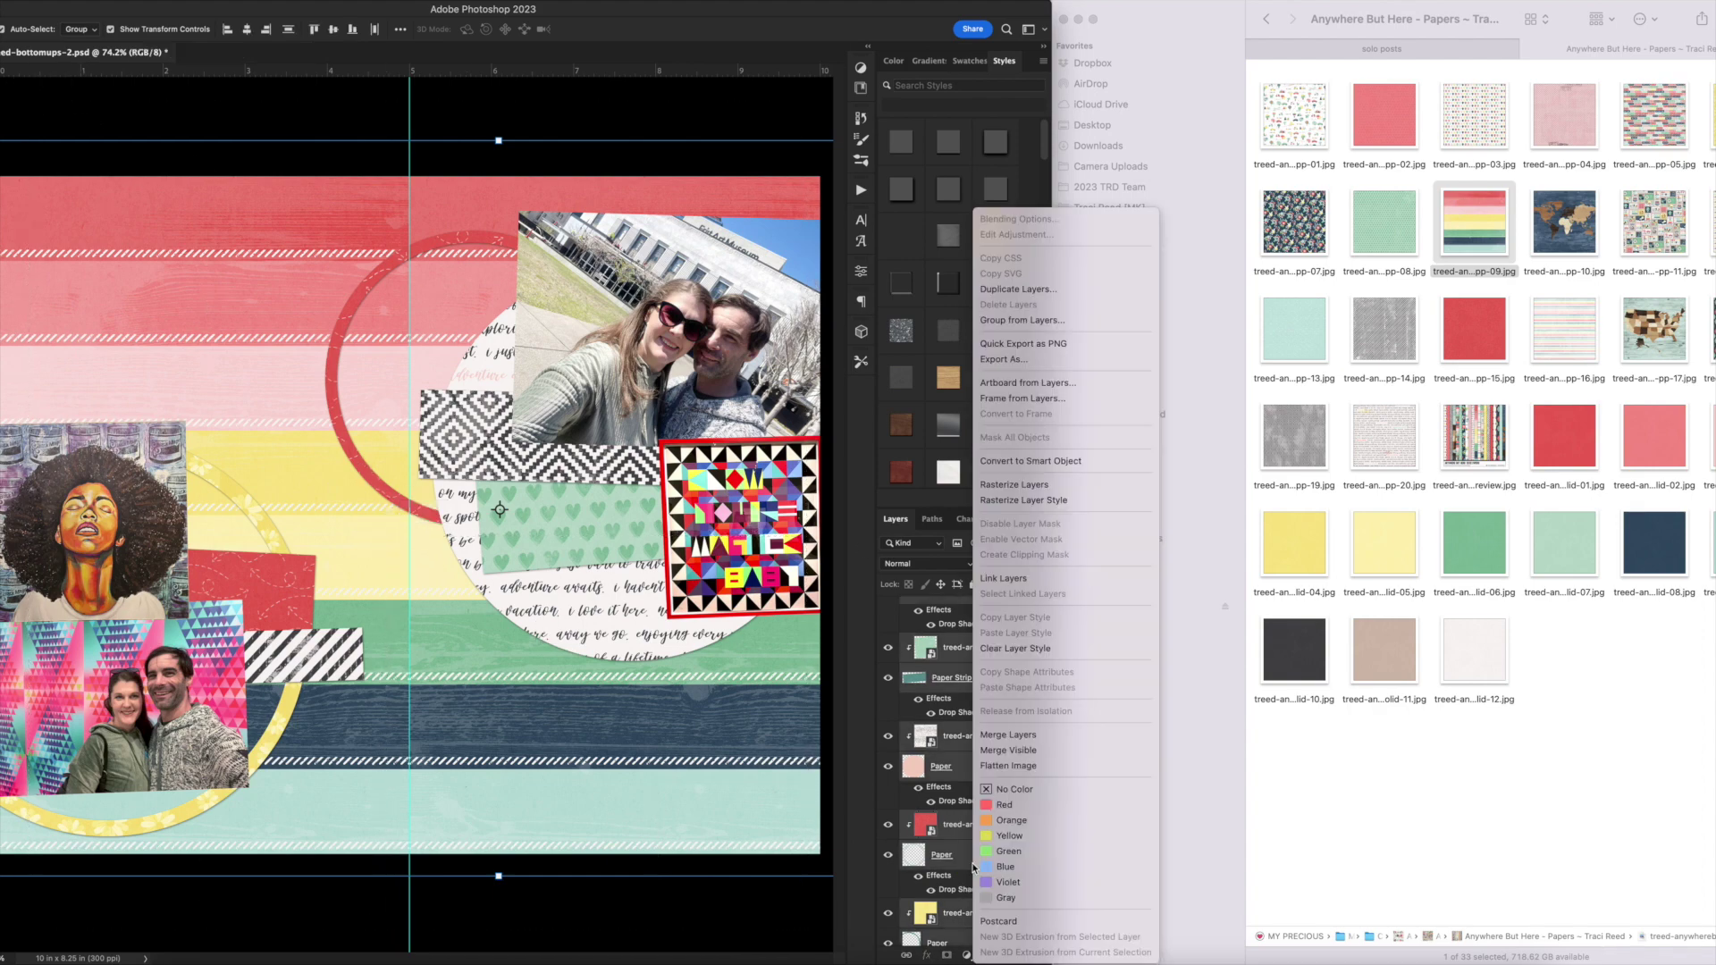
{"action": "left_click", "coordinate": [1015, 655]}
Merge each clipped pattern paper into its own paper strip, circle or ring layer.
{"action": "left_click", "coordinate": [618, 628]}
{"action": "key", "text": "super+e"}
{"action": "left_click", "coordinate": [601, 543]}
{"action": "key", "text": "super+e"}
{"action": "left_click", "coordinate": [532, 460]}
{"action": "key", "text": "super+e"}
{"action": "left_click", "coordinate": [483, 242]}
{"action": "key", "text": "super+e"}
{"action": "left_click", "coordinate": [267, 570]}
{"action": "key", "text": "super+e"}
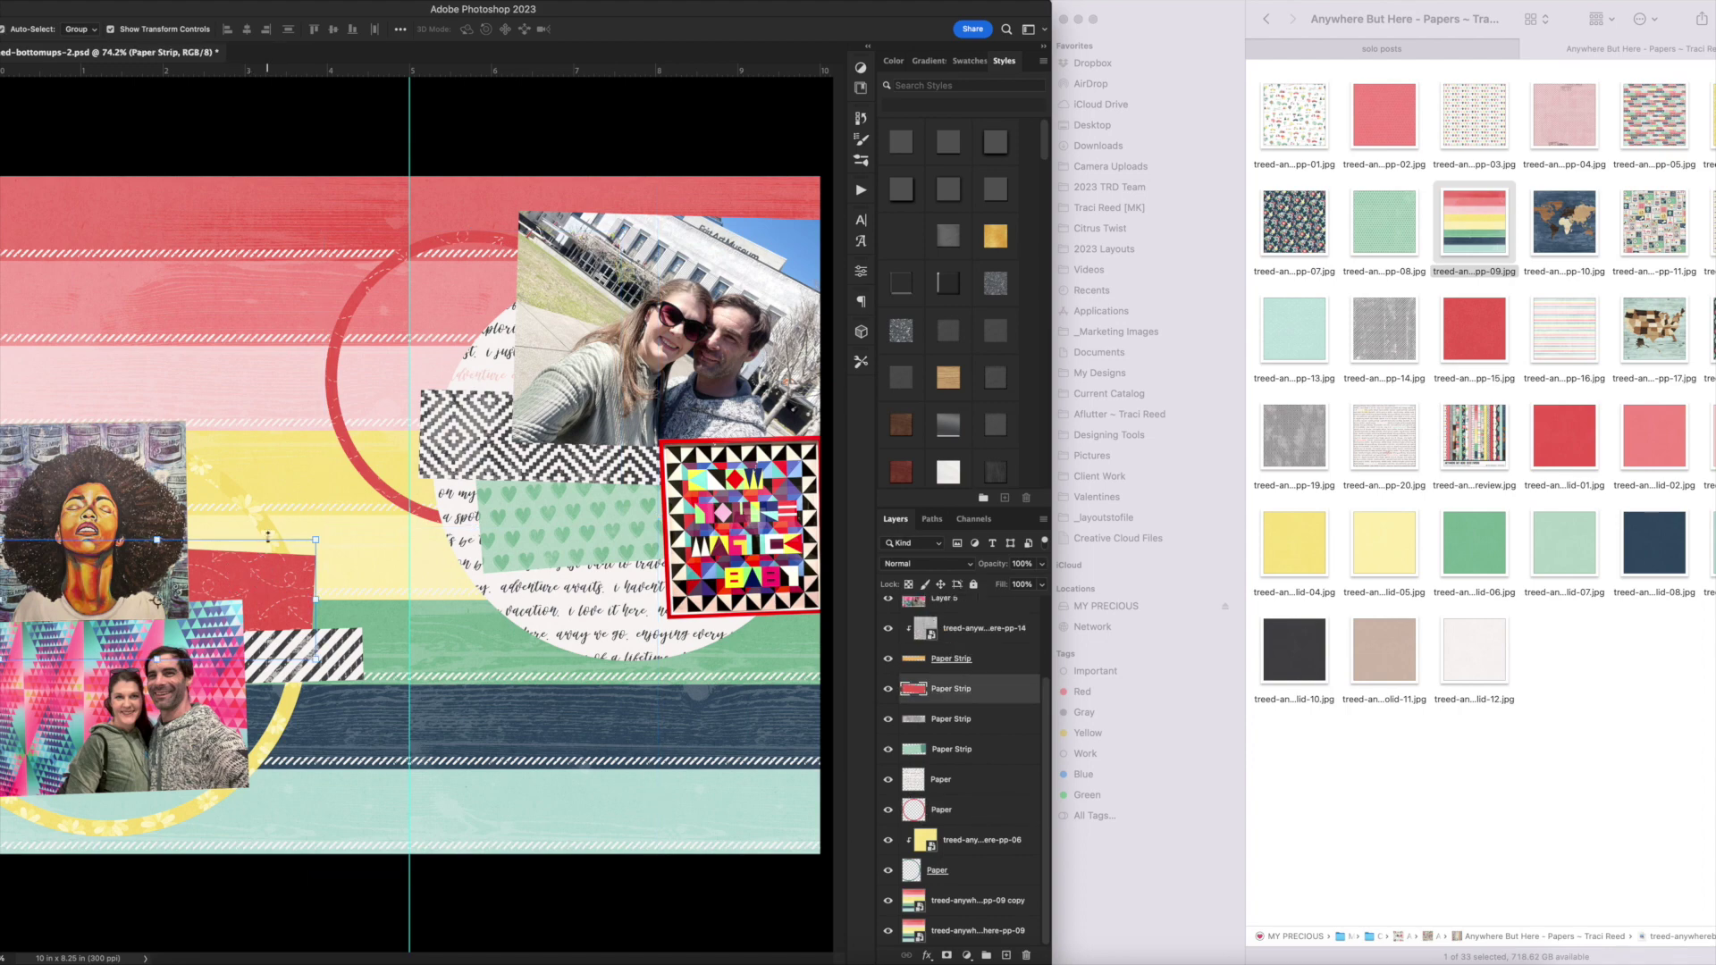
{"action": "left_click", "coordinate": [259, 514]}
{"action": "key", "text": "super+e"}
{"action": "left_click", "coordinate": [269, 679]}
{"action": "key", "text": "super+e"}
{"action": "left_click", "coordinate": [974, 874]}
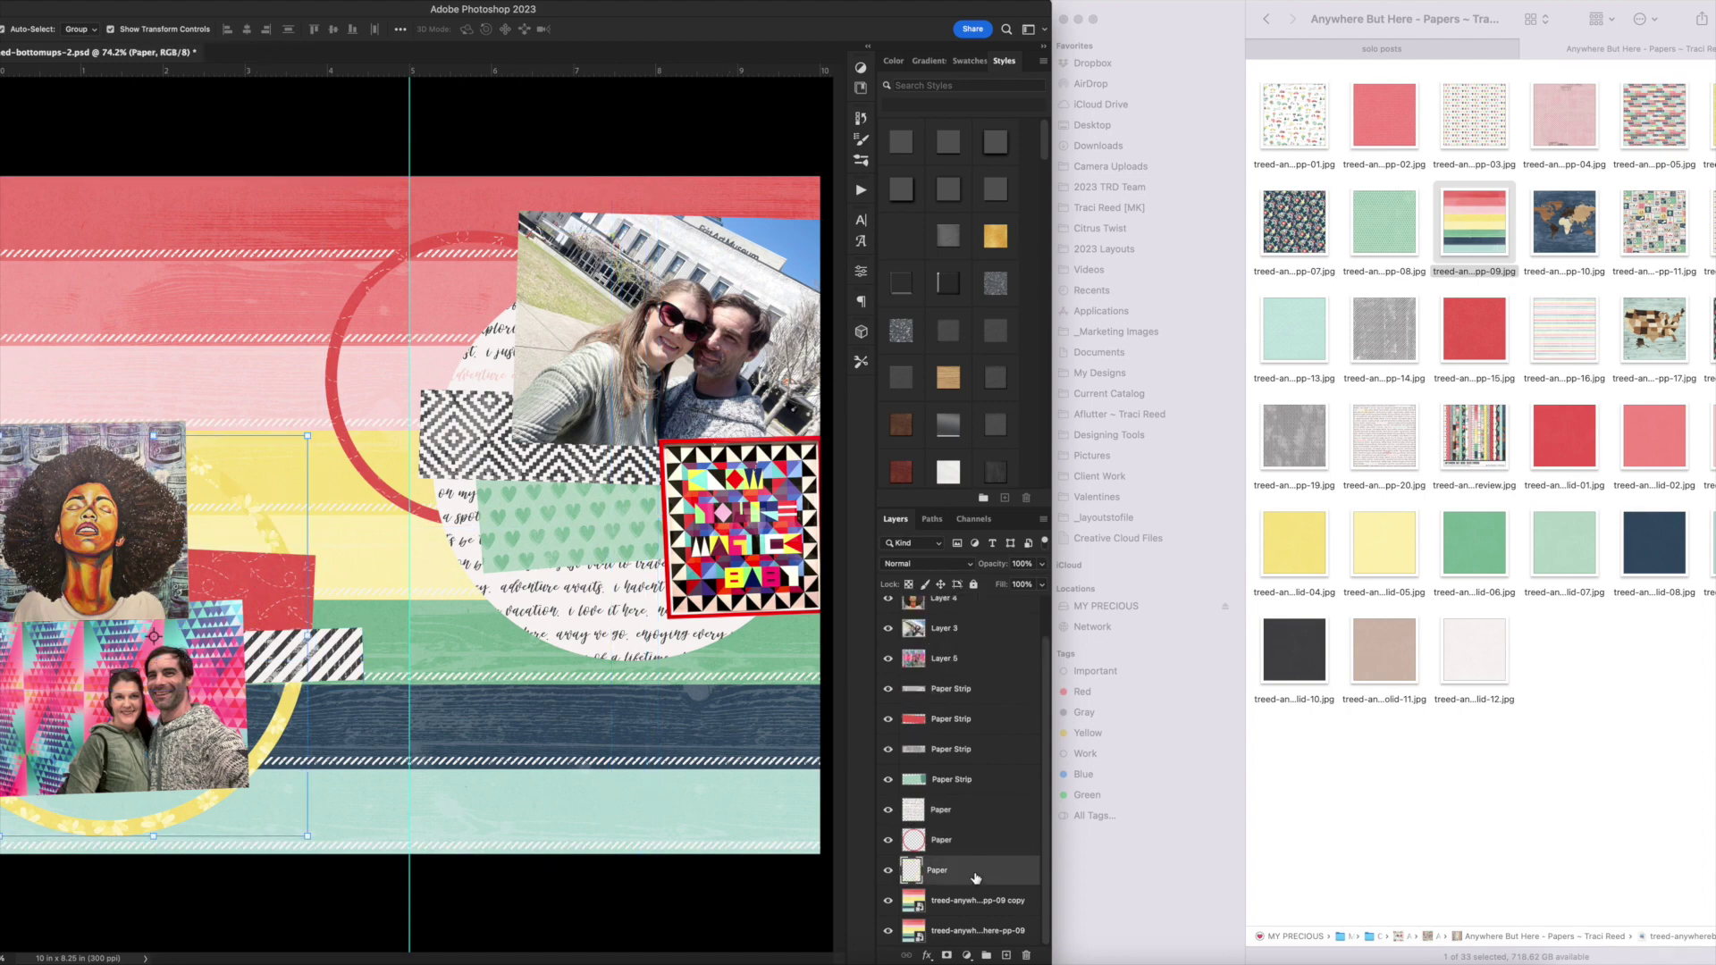
Trim both striped pp-09 background papers by copying their selected page areas to new layers and deleting the two originals.
{"action": "left_click", "coordinate": [983, 902]}
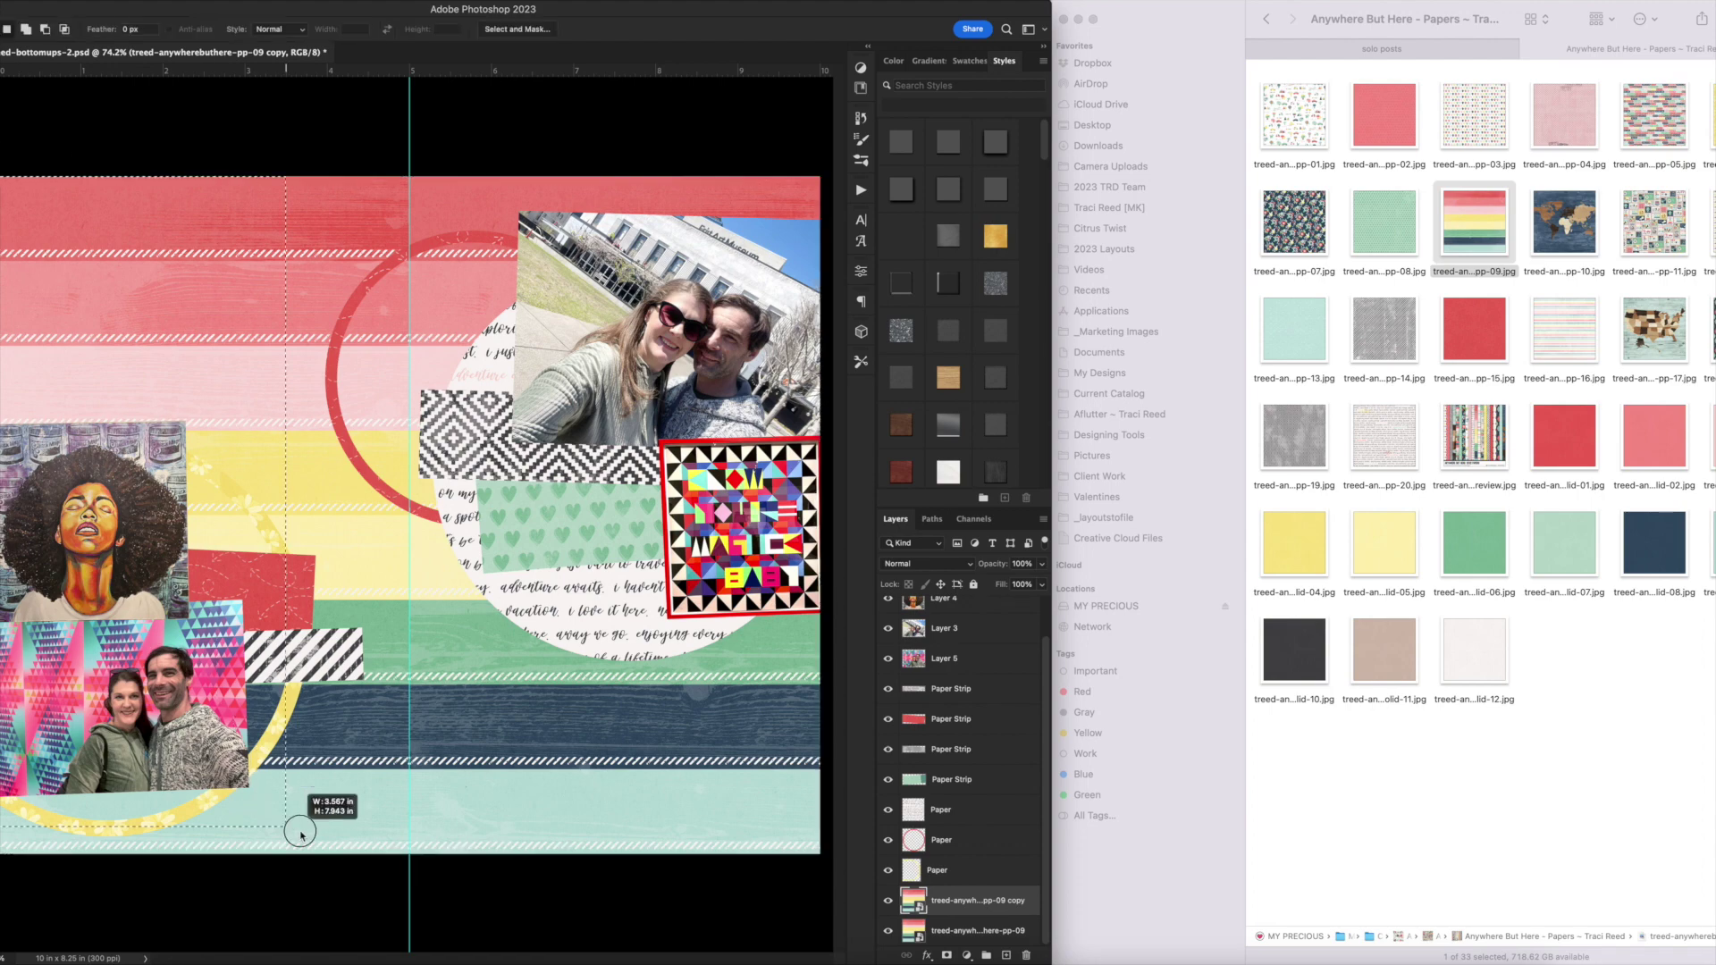
{"action": "left_click", "coordinate": [953, 929]}
{"action": "key", "text": "super+j"}
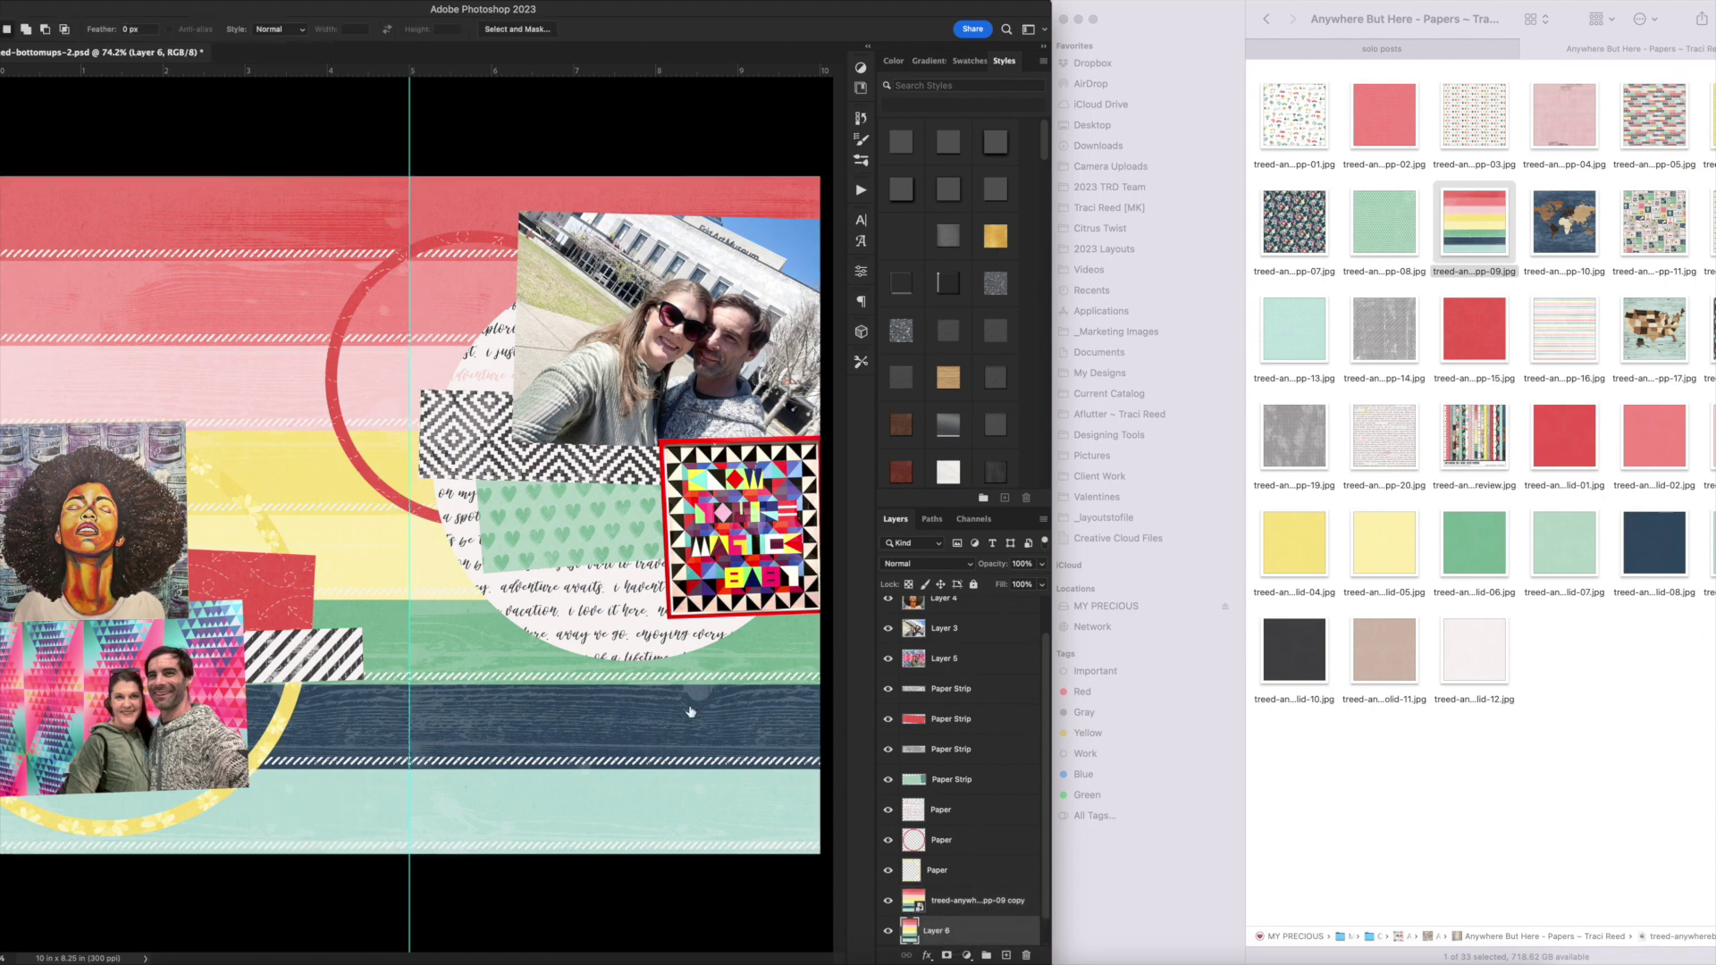
{"action": "left_click", "coordinate": [968, 902]}
{"action": "key", "text": "super+j"}
{"action": "scroll", "coordinate": [969, 894], "scroll_direction": "down", "scroll_amount": 2}
{"action": "left_click", "coordinate": [978, 873]}
{"action": "left_click", "coordinate": [992, 937], "text": "super"}
{"action": "key", "text": "Delete"}
{"action": "key", "text": "v"}
{"action": "left_click", "coordinate": [161, 99]}
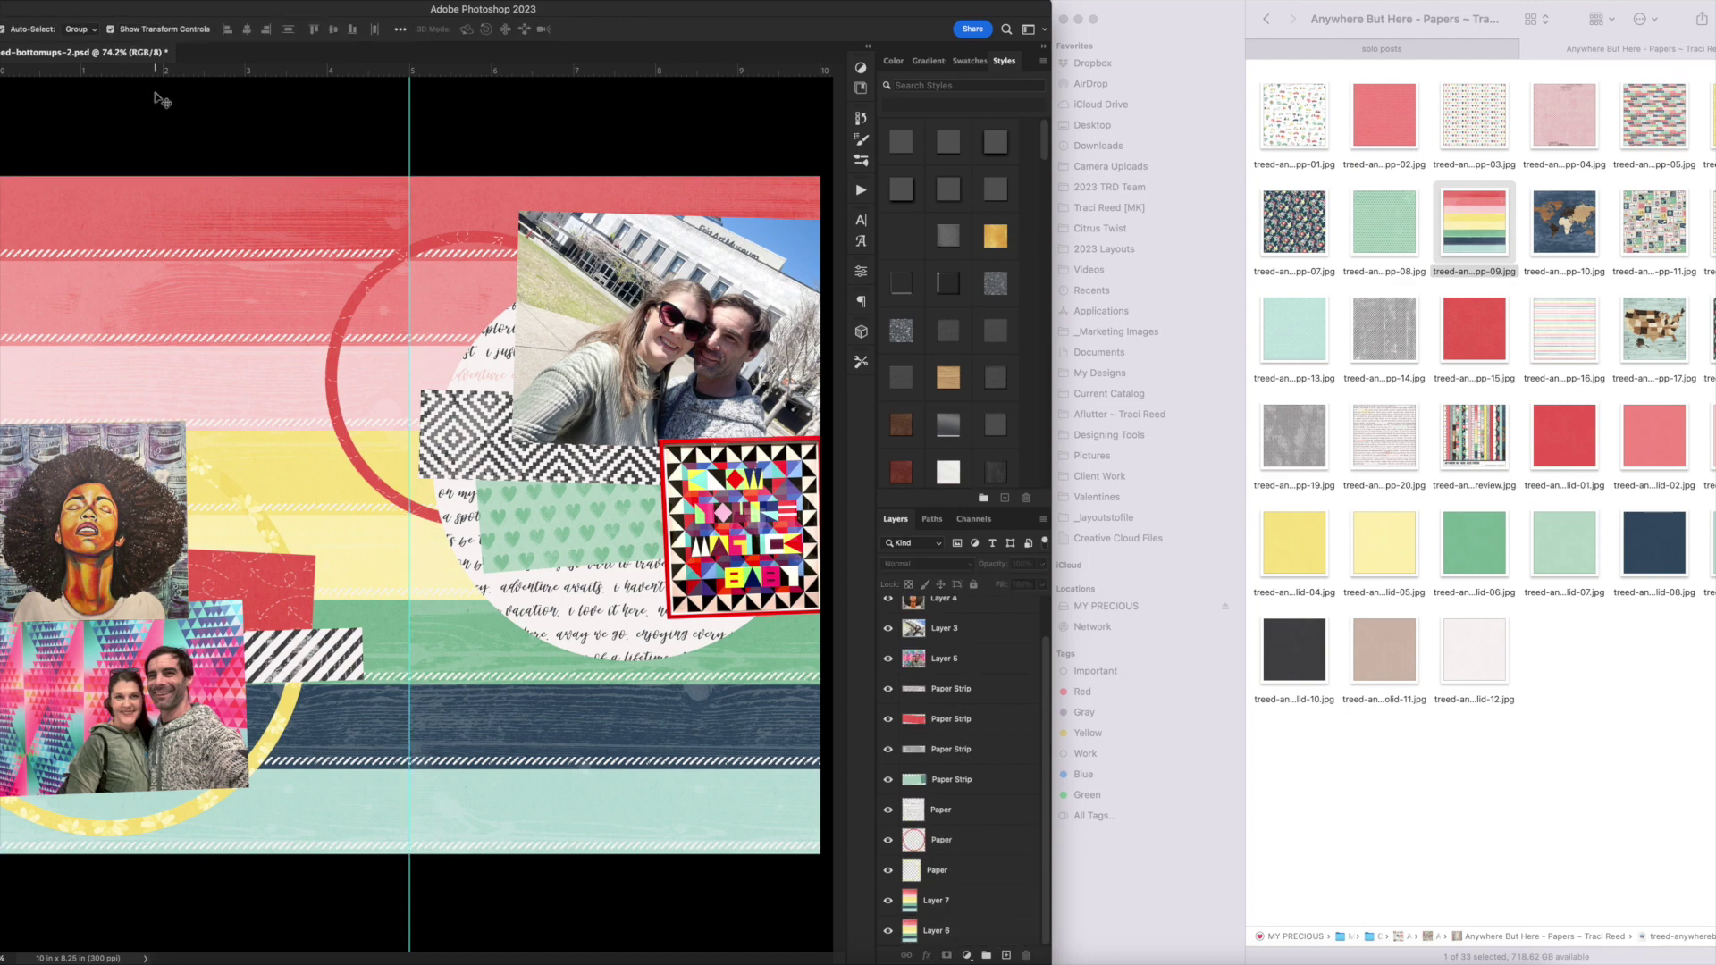
Open the kit's Ellies folder and place the map and Go See Do letter-tile embellishments in the layout.
{"action": "left_click", "coordinate": [1261, 22]}
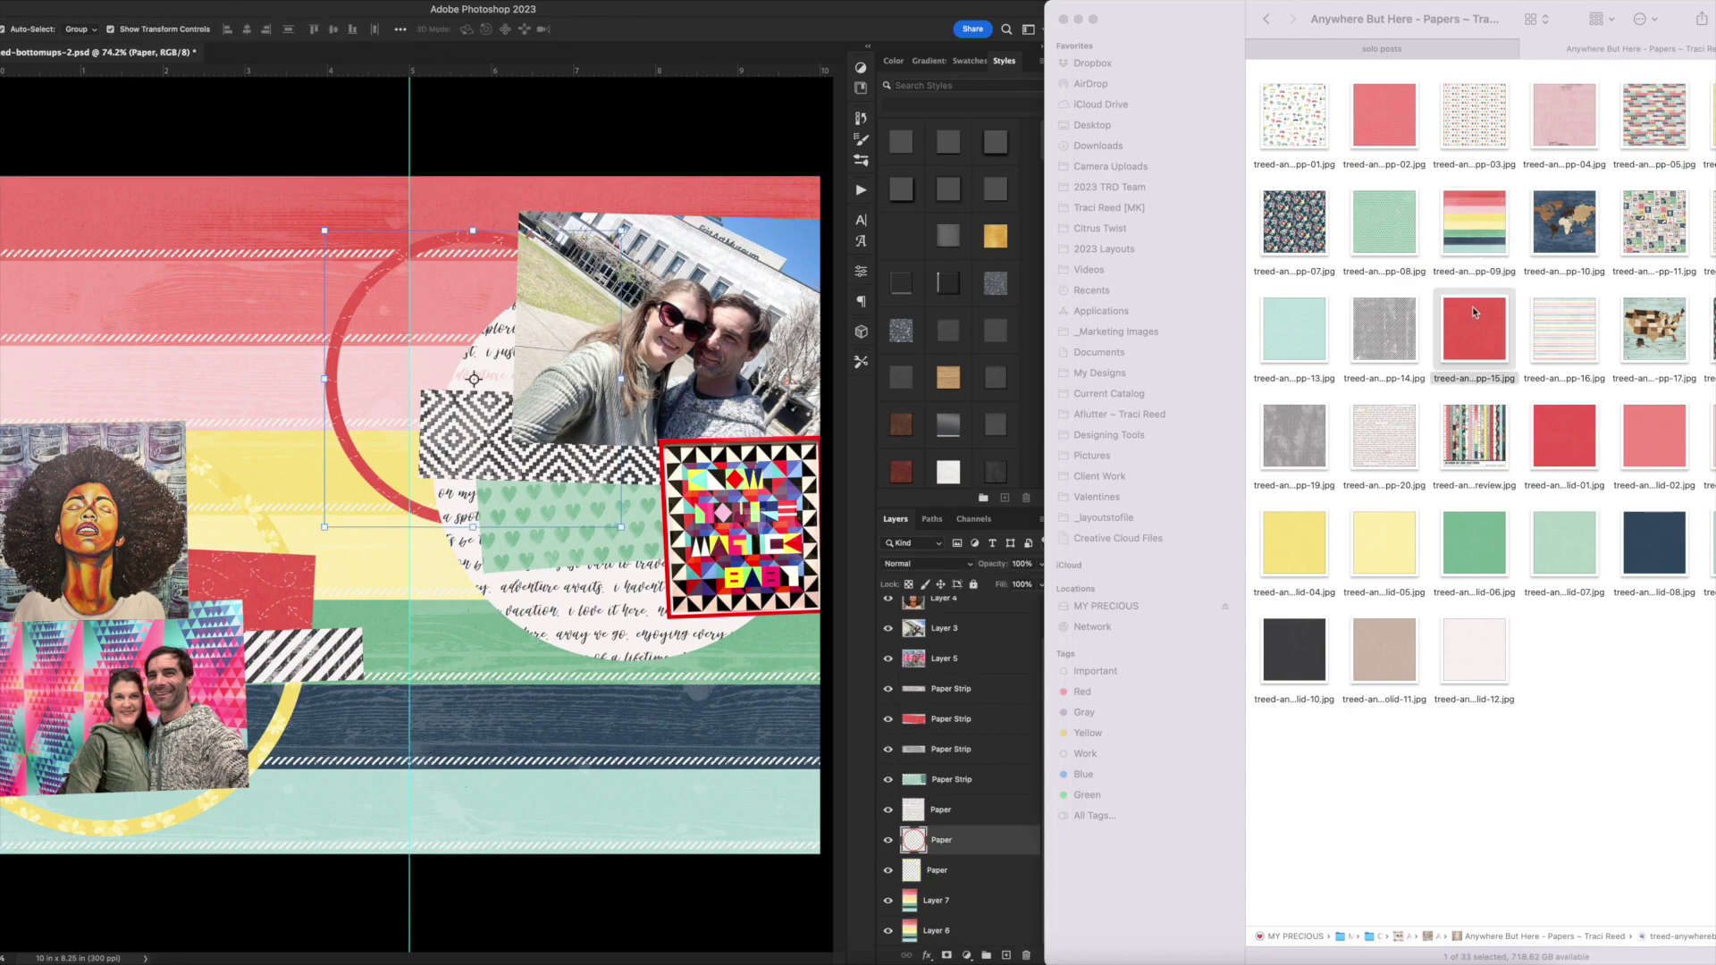
{"action": "left_click", "coordinate": [1261, 22]}
{"action": "double_click", "coordinate": [1475, 126]}
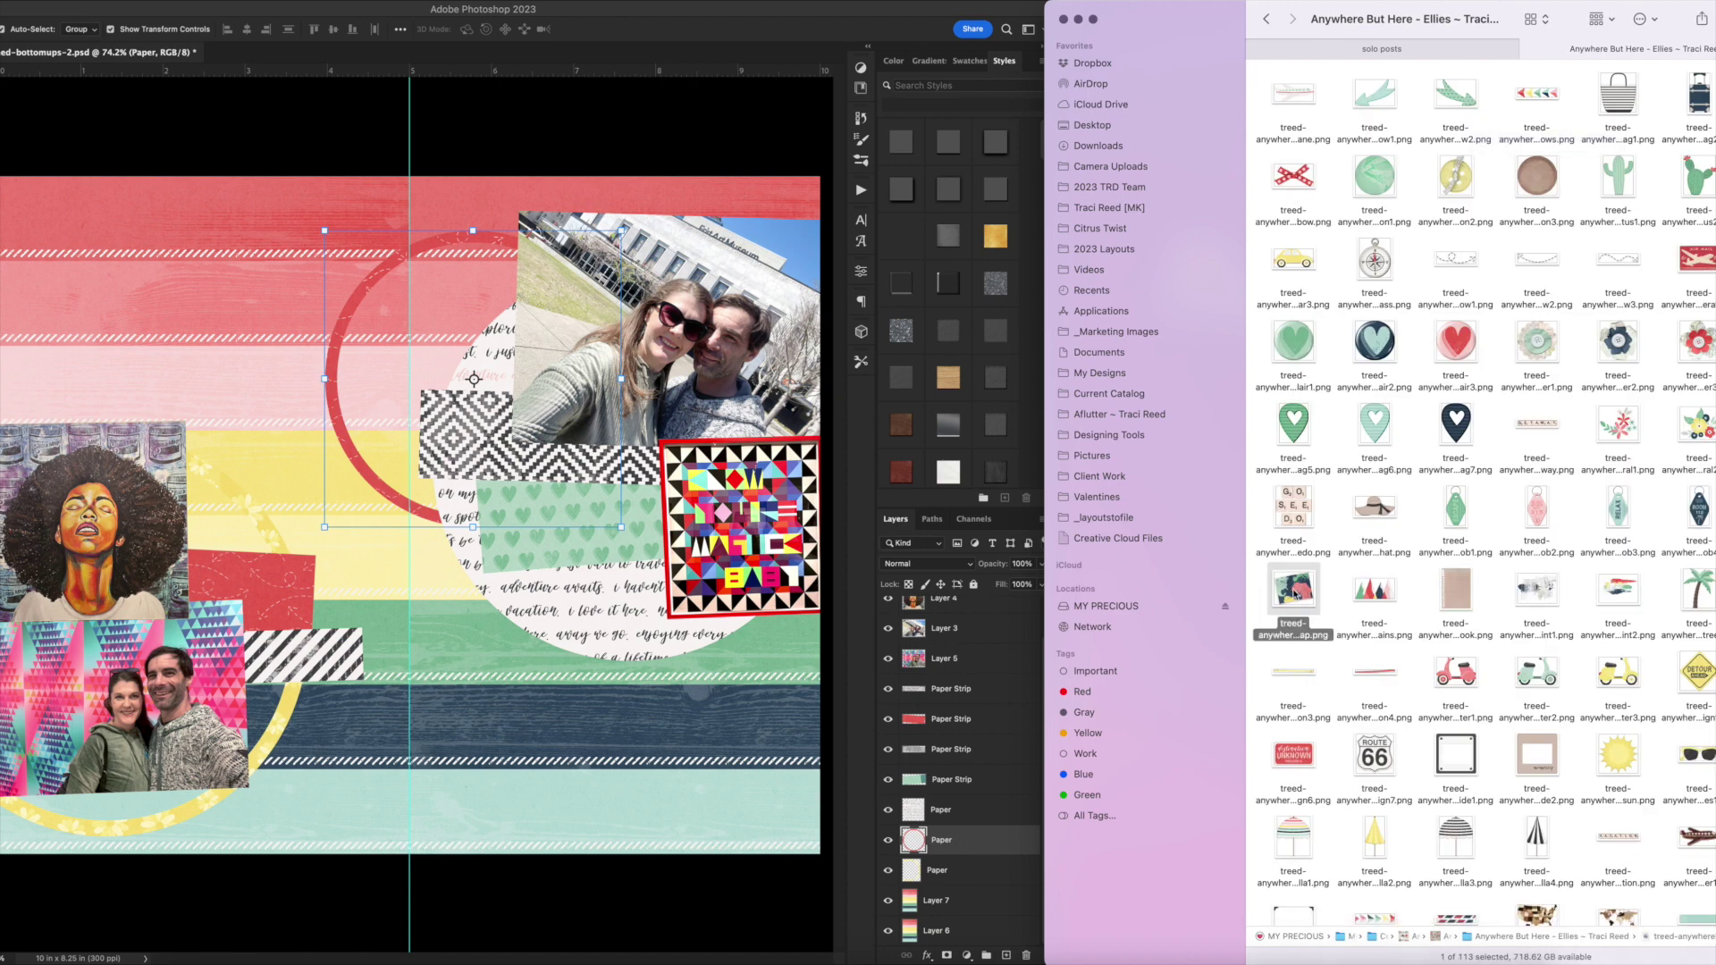
{"action": "left_click_drag", "start_coordinate": [1298, 508], "coordinate": [410, 515]}
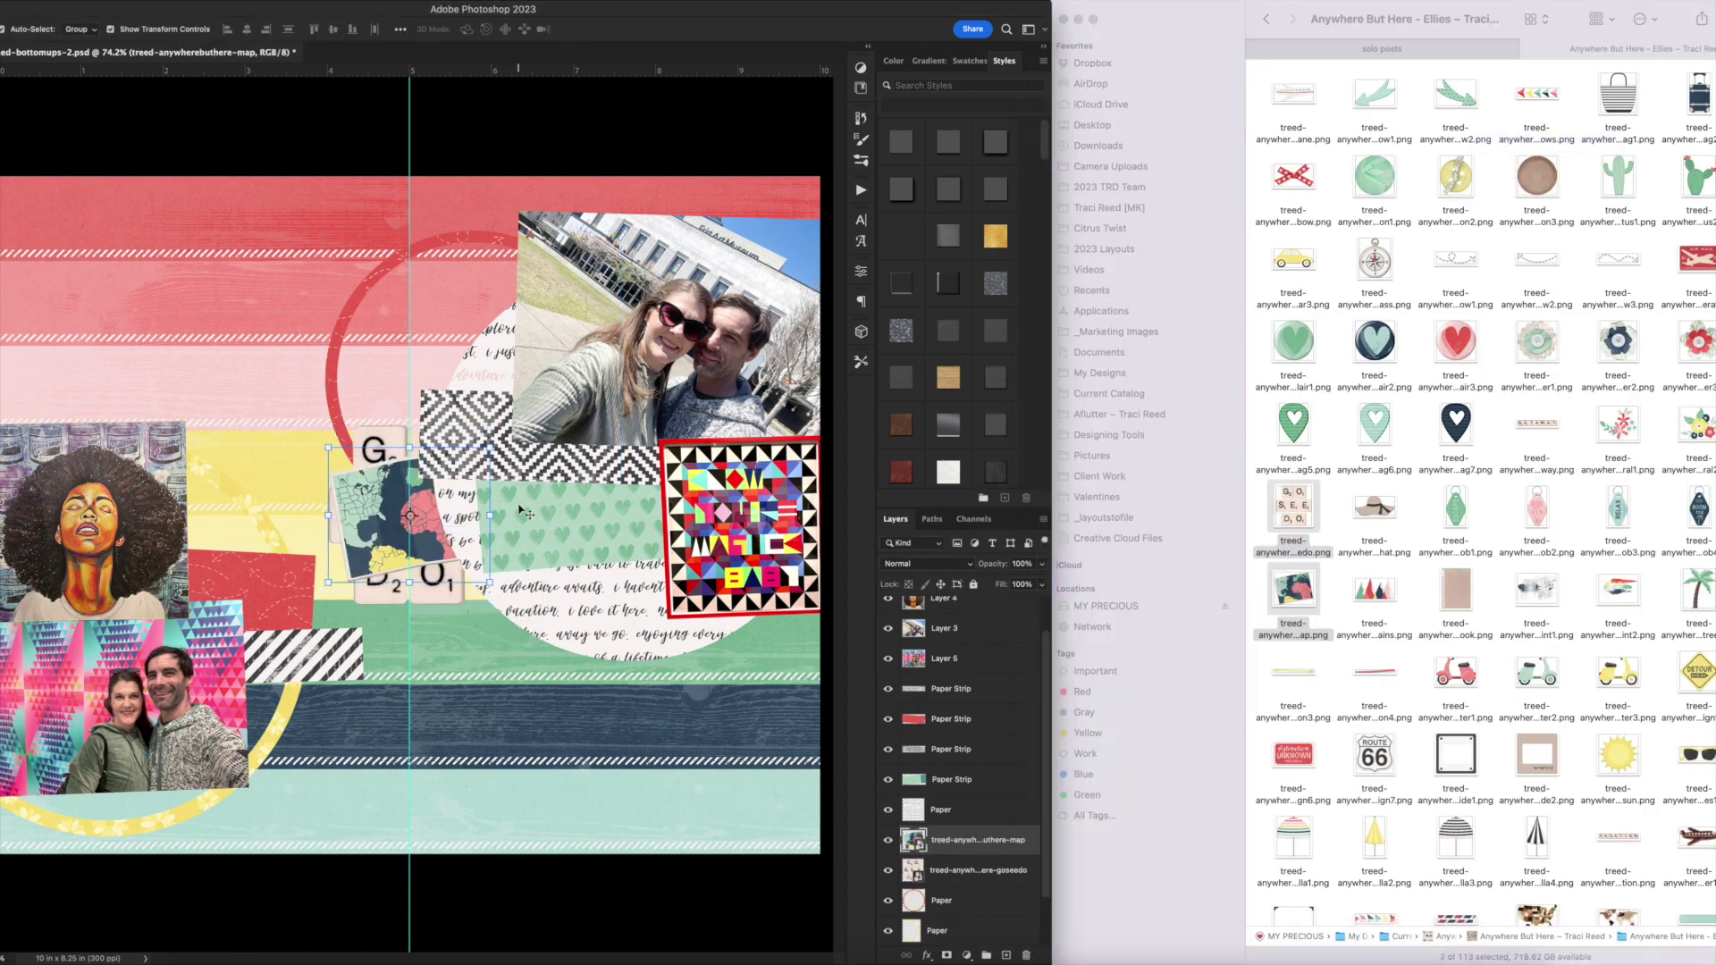
{"action": "key", "text": "Escape"}
Bring the Go See Do letter tiles to the front, shrink them, and move them beside the framed lettering artwork photo.
{"action": "key", "text": "super+shift+]"}
{"action": "left_click_drag", "start_coordinate": [491, 425], "coordinate": [765, 750]}
{"action": "key", "text": "Return"}
{"action": "key", "text": "super+z"}
{"action": "key", "text": "super+z"}
{"action": "left_click_drag", "start_coordinate": [423, 506], "coordinate": [630, 578]}
{"action": "left_click_drag", "start_coordinate": [696, 497], "coordinate": [641, 445]}
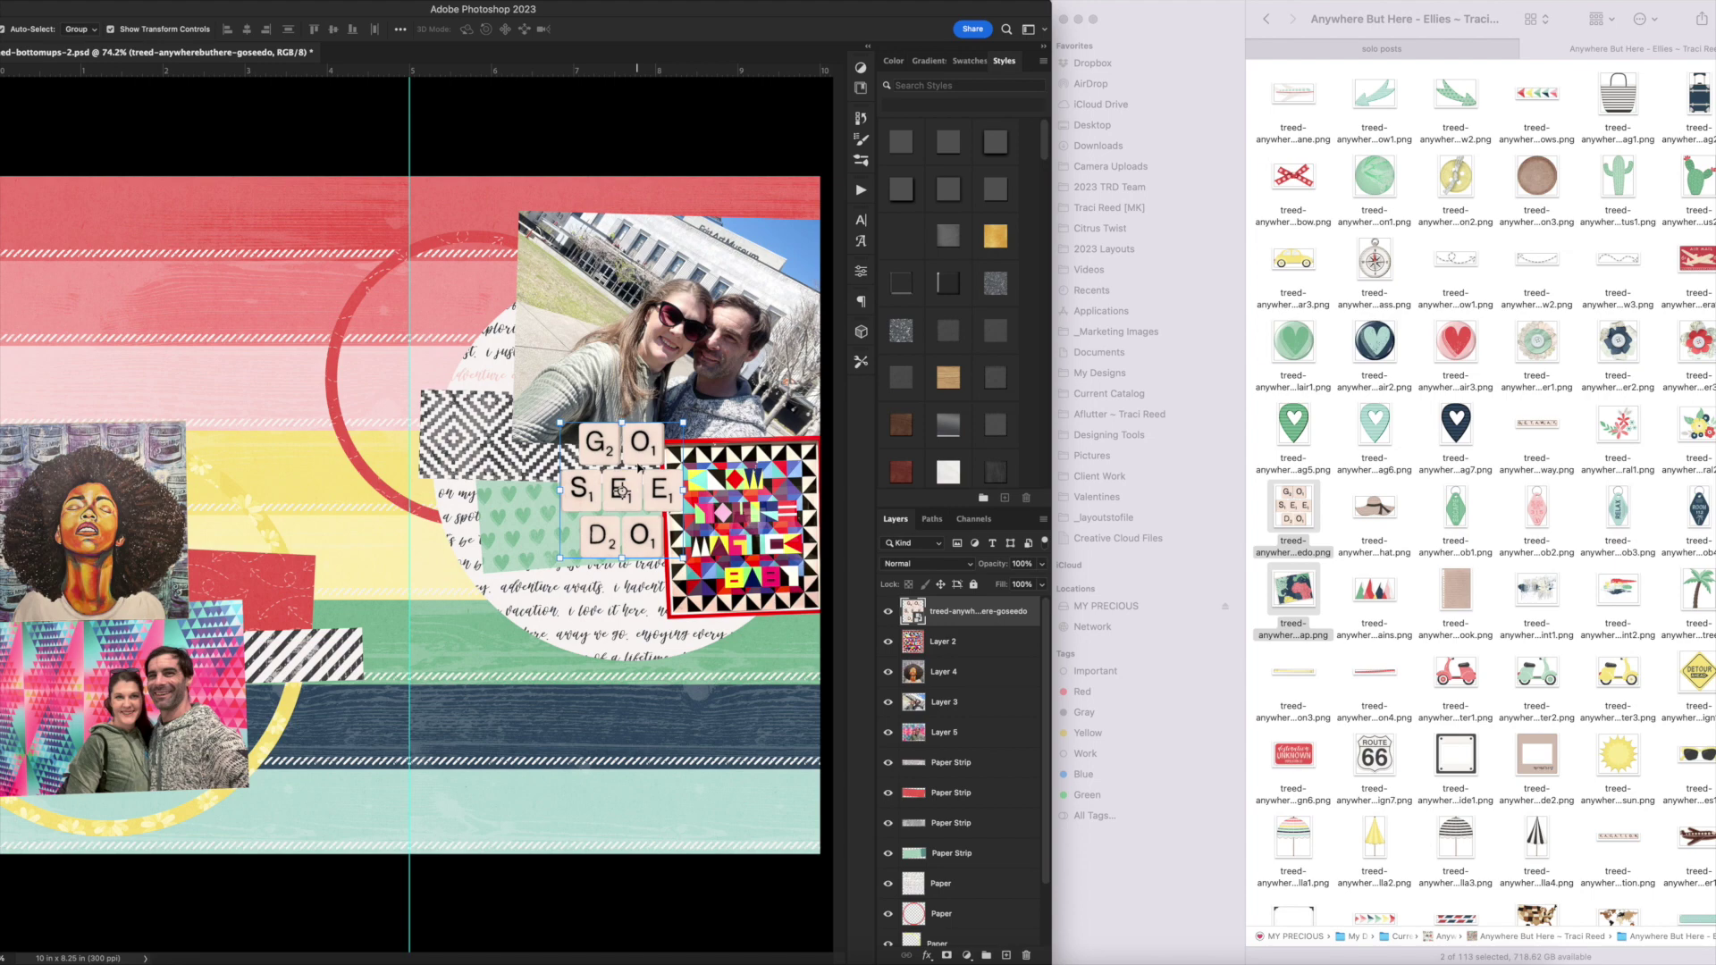
Move the Go See Do letter tiles down so they overlap the green heart strip and the script paper circle.
{"action": "left_click_drag", "start_coordinate": [623, 491], "coordinate": [243, 594]}
{"action": "key", "text": "super+z"}
{"action": "mouse_move", "coordinate": [636, 541]}
{"action": "left_mouse_down"}
{"action": "mouse_move", "coordinate": [639, 499]}
{"action": "mouse_move", "coordinate": [644, 521]}
{"action": "left_mouse_up"}
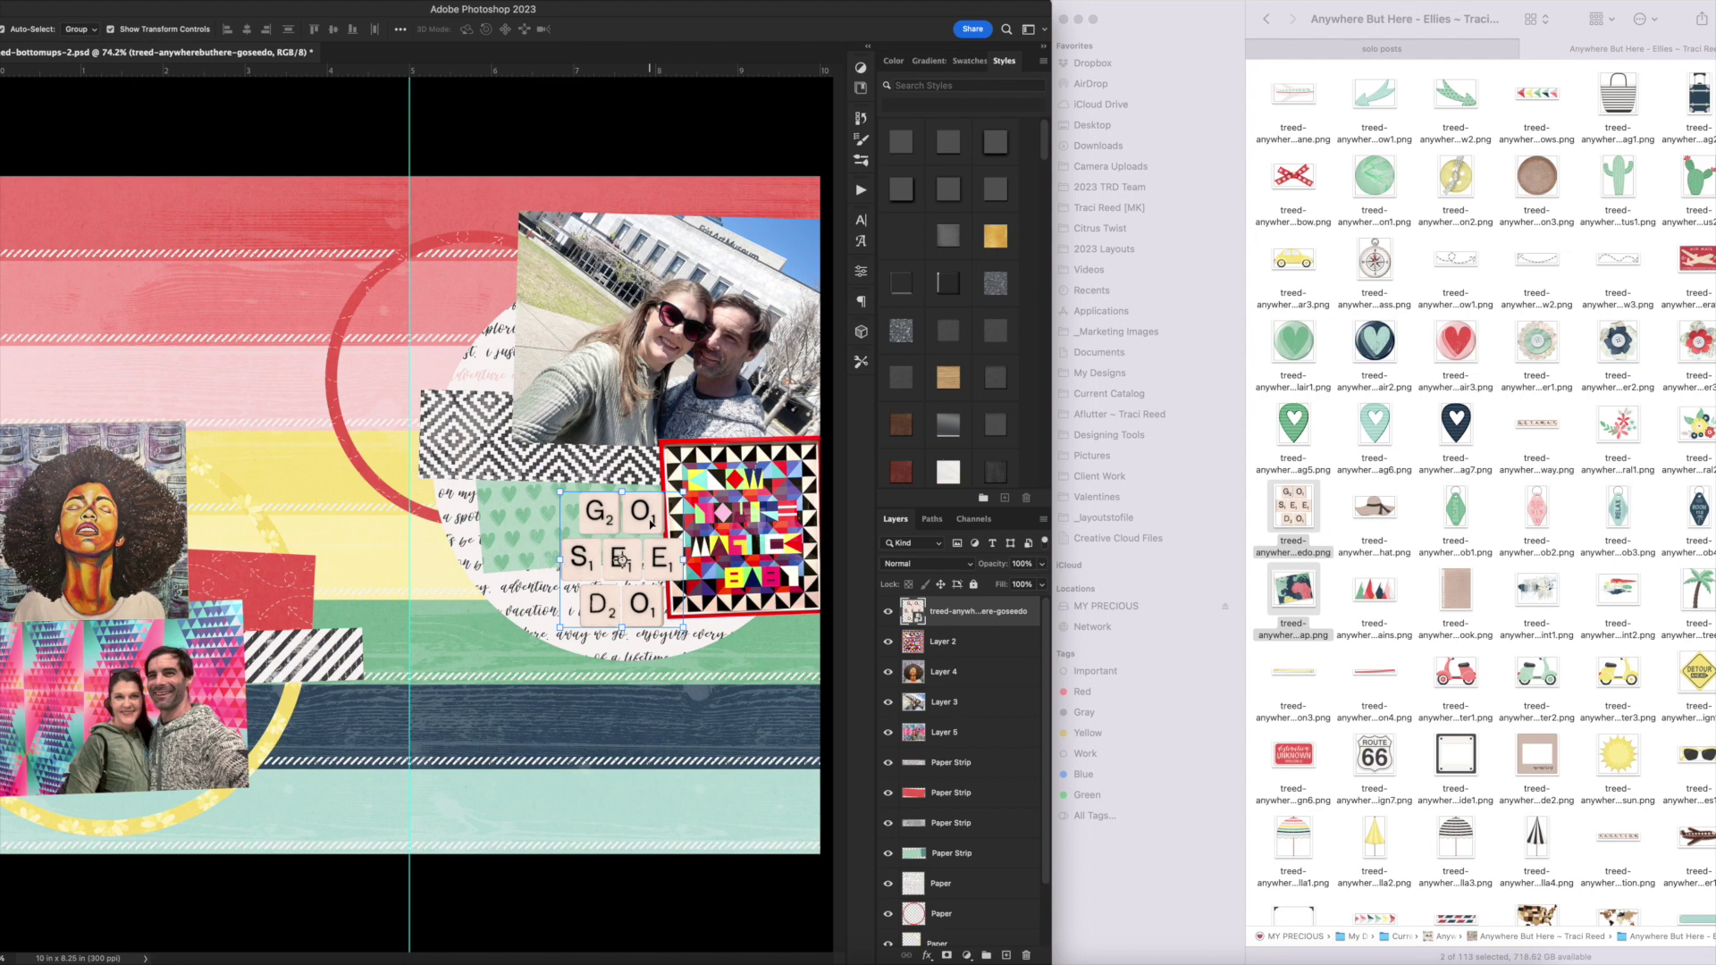
Place the paint1 brushwork embellishment in the layout, resize it, and stack it just above the striped background papers.
{"action": "scroll", "coordinate": [1466, 607], "scroll_direction": "right", "scroll_amount": 1}
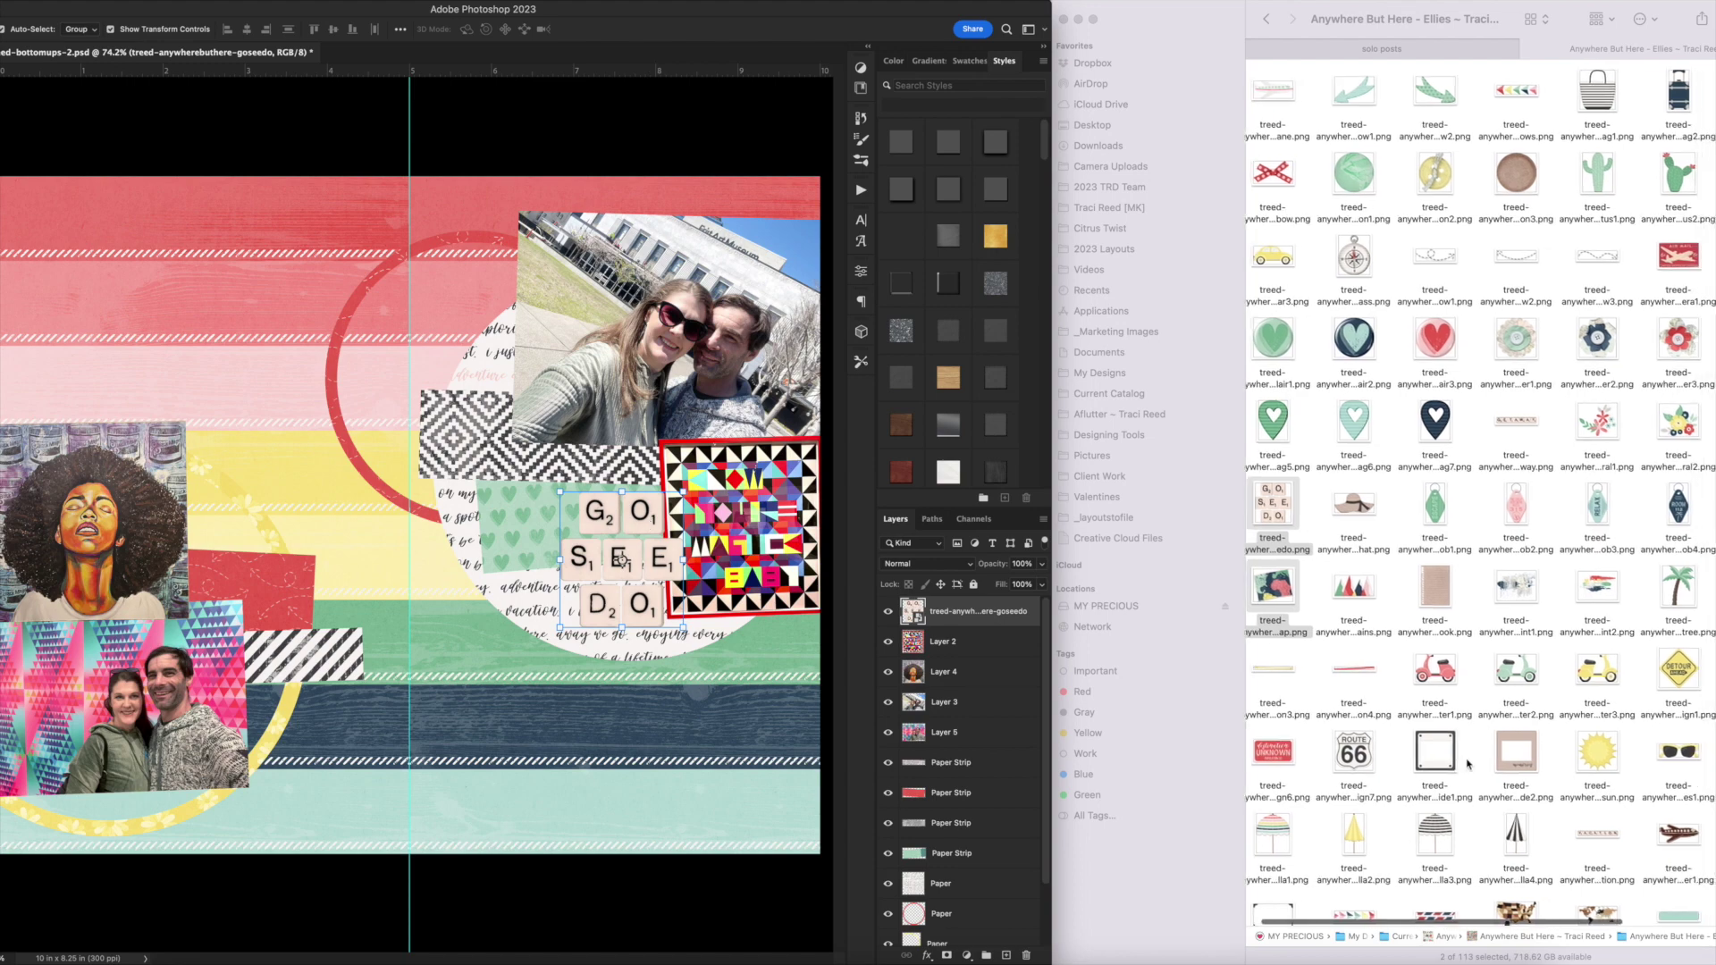
{"action": "left_click_drag", "start_coordinate": [1519, 587], "coordinate": [576, 475]}
{"action": "left_click_drag", "start_coordinate": [97, 276], "coordinate": [192, 347]}
{"action": "mouse_move", "coordinate": [610, 492]}
{"action": "left_mouse_down"}
{"action": "mouse_move", "coordinate": [380, 514]}
{"action": "mouse_move", "coordinate": [553, 544]}
{"action": "mouse_move", "coordinate": [621, 692]}
{"action": "mouse_move", "coordinate": [581, 467]}
{"action": "mouse_move", "coordinate": [562, 473]}
{"action": "left_mouse_up"}
{"action": "key", "text": "Return"}
{"action": "key", "text": "shift+super+["}
{"action": "key", "text": "super+]"}
{"action": "key", "text": "super+]"}
{"action": "key", "text": "super+t"}
{"action": "key", "text": "Return"}
Place the paint2 brushstroke embellishment and enlarge it across the centre of the spread.
{"action": "left_click_drag", "start_coordinate": [1600, 587], "coordinate": [554, 465]}
{"action": "mouse_move", "coordinate": [408, 391]}
{"action": "left_mouse_down"}
{"action": "mouse_move", "coordinate": [614, 529]}
{"action": "mouse_move", "coordinate": [509, 595]}
{"action": "left_mouse_up"}
{"action": "key", "text": "Return"}
{"action": "left_click_drag", "start_coordinate": [636, 693], "coordinate": [714, 312]}
Try to duplicate the paint brushstrokes toward the upper part of the right page.
{"action": "left_click", "coordinate": [304, 453]}
{"action": "left_click", "coordinate": [250, 458]}
{"action": "key", "text": "super+z"}
{"action": "key", "text": "super+z"}
{"action": "left_click_drag", "start_coordinate": [369, 603], "coordinate": [674, 255], "text": "alt"}
{"action": "key", "text": "super+z"}
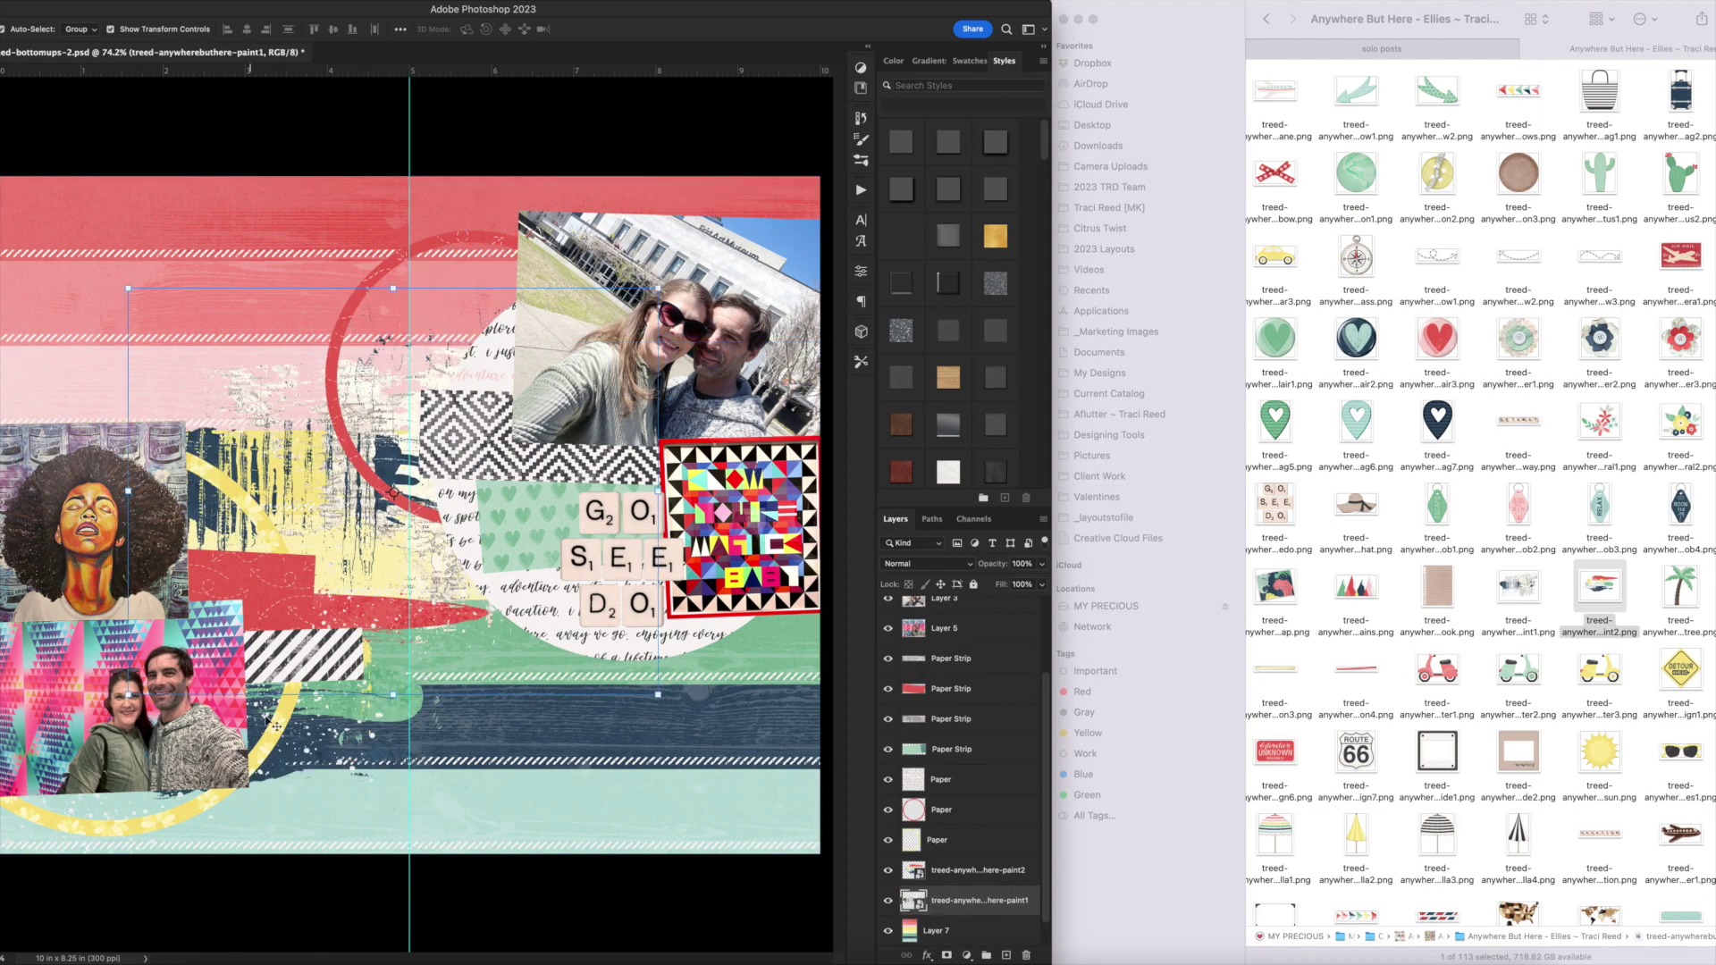
Duplicate the paint2 brushstrokes, position the copy behind the red circle, and delete the paint1 brushwork.
{"action": "left_click", "coordinate": [279, 772]}
{"action": "left_click_drag", "start_coordinate": [279, 773], "coordinate": [601, 358], "text": "alt"}
{"action": "left_click", "coordinate": [206, 439]}
{"action": "key", "text": "Delete"}
{"action": "mouse_move", "coordinate": [382, 618]}
{"action": "left_mouse_down"}
{"action": "mouse_move", "coordinate": [416, 607]}
{"action": "mouse_move", "coordinate": [392, 642]}
{"action": "left_mouse_up"}
{"action": "mouse_move", "coordinate": [421, 293]}
{"action": "left_mouse_down"}
{"action": "mouse_move", "coordinate": [404, 322]}
{"action": "mouse_move", "coordinate": [361, 330]}
{"action": "left_mouse_up"}
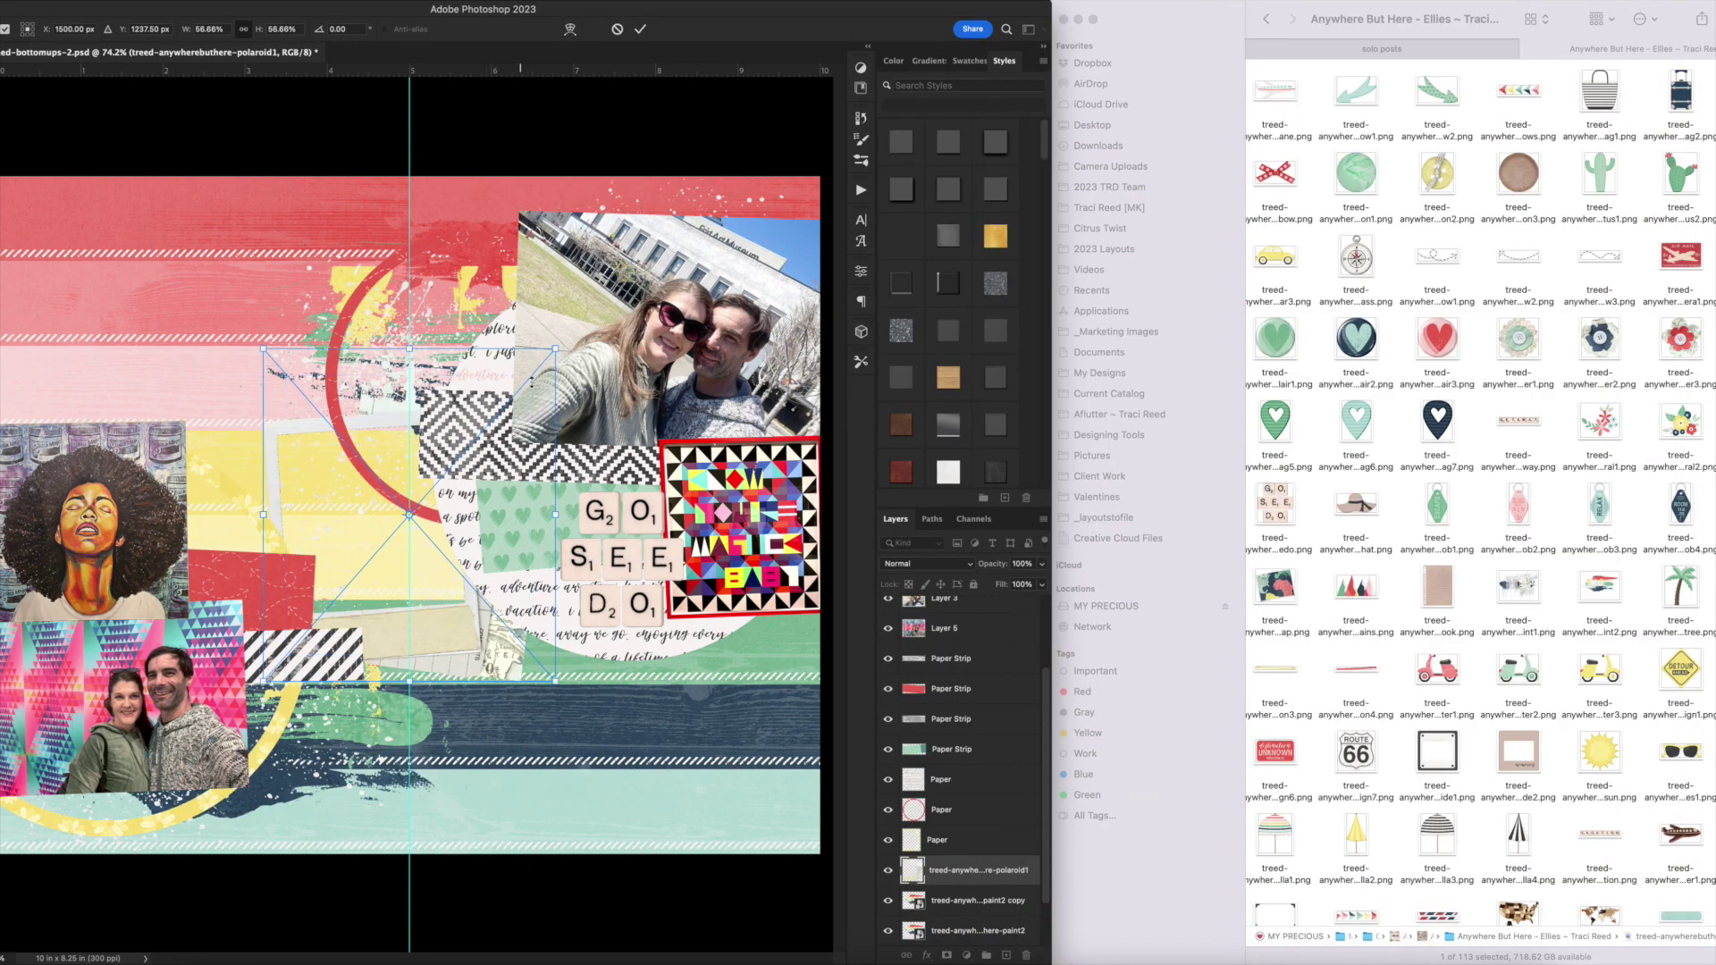
Move the polaroid1 paper cluster over the portrait mural photo, bring it to the front, and fit the frame to the photo.
{"action": "left_click_drag", "start_coordinate": [315, 418], "coordinate": [68, 413]}
{"action": "key", "text": "Return"}
{"action": "key", "text": "shift+super+bracketright"}
{"action": "left_click", "coordinate": [94, 518]}
{"action": "left_click_drag", "start_coordinate": [211, 411], "coordinate": [209, 404]}
{"action": "key", "text": "Return"}
Shift the portrait with its polaroid frame slightly up and left, and bring the lower couple photo to the front.
{"action": "left_click", "coordinate": [192, 628], "text": "shift"}
{"action": "mouse_move", "coordinate": [191, 628]}
{"action": "left_mouse_down"}
{"action": "mouse_move", "coordinate": [191, 606]}
{"action": "mouse_move", "coordinate": [178, 612]}
{"action": "left_mouse_up"}
{"action": "left_click_drag", "start_coordinate": [226, 721], "coordinate": [234, 720]}
{"action": "key", "text": "shift+super+bracketright"}
Select the portrait and its polaroid frame together, then raise and adjust the pair above the lower couple photo.
{"action": "left_click", "coordinate": [152, 536]}
{"action": "left_click", "coordinate": [215, 517], "text": "shift"}
{"action": "left_click_drag", "start_coordinate": [215, 516], "coordinate": [215, 490]}
{"action": "left_click_drag", "start_coordinate": [270, 308], "coordinate": [247, 335]}
{"action": "left_click_drag", "start_coordinate": [199, 400], "coordinate": [207, 379]}
Rearrange the Ellies folder's icons so the embellishments fit within the window.
{"action": "left_click", "coordinate": [1559, 643]}
{"action": "scroll", "coordinate": [1559, 643], "scroll_direction": "down", "scroll_amount": 3}
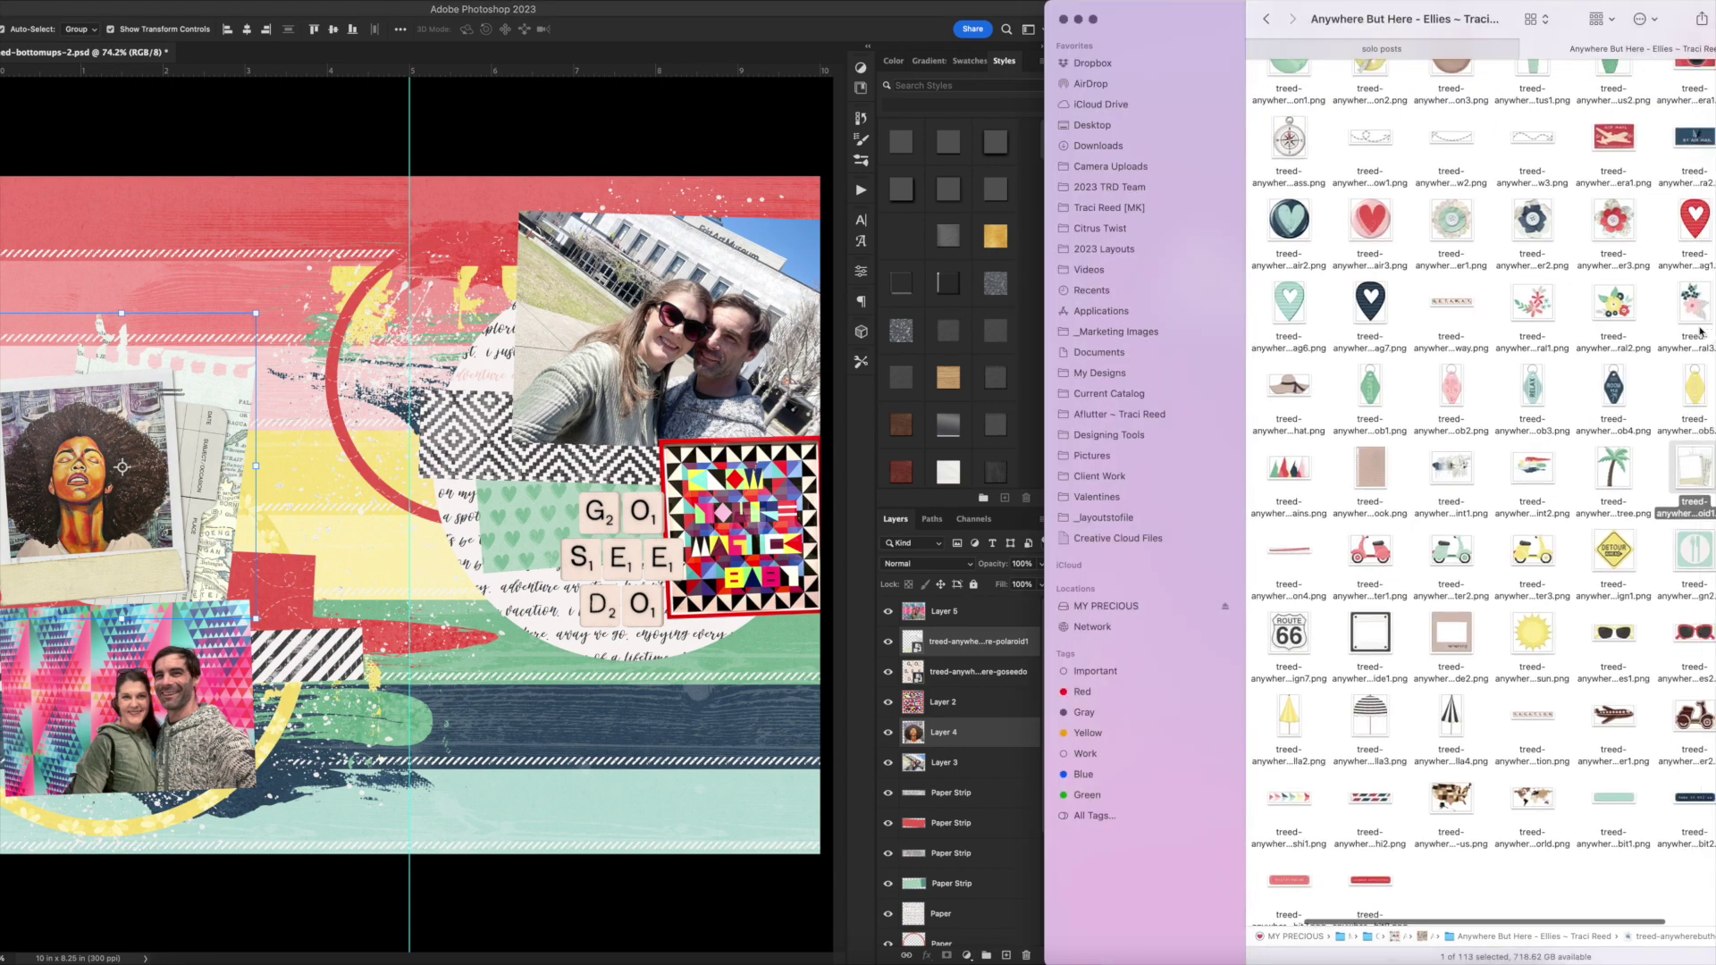
{"action": "scroll", "coordinate": [1591, 715], "scroll_direction": "right", "scroll_amount": 5}
{"action": "right_click", "coordinate": [1623, 769]}
{"action": "mouse_move", "coordinate": [1650, 862]}
{"action": "left_click", "coordinate": [1549, 838]}
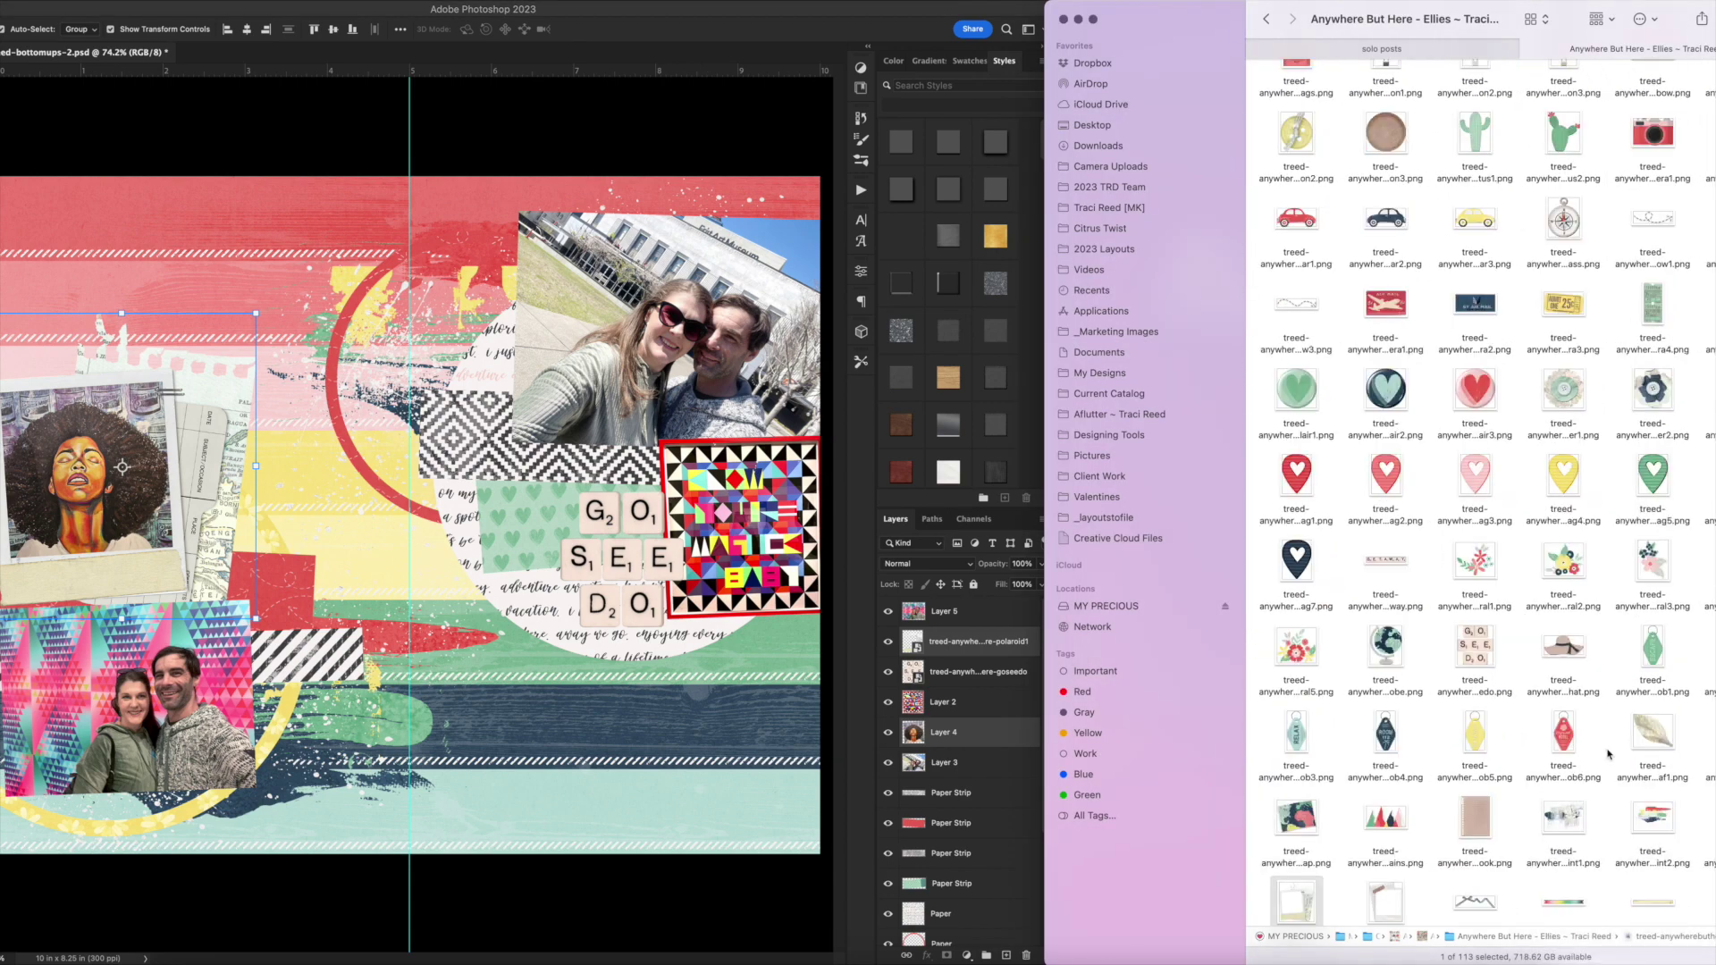
Preview the polaroid2 embellishment, place it in the layout, resize it, and rotate it over the colourful lettering artwork photo.
{"action": "scroll", "coordinate": [1549, 839], "scroll_direction": "down", "scroll_amount": 4}
{"action": "left_click", "coordinate": [1385, 657]}
{"action": "key", "text": "space"}
{"action": "key", "text": "space"}
{"action": "left_click_drag", "start_coordinate": [1385, 657], "coordinate": [236, 536]}
{"action": "left_click_drag", "start_coordinate": [202, 270], "coordinate": [290, 373]}
{"action": "left_click_drag", "start_coordinate": [394, 536], "coordinate": [684, 536]}
{"action": "left_click_drag", "start_coordinate": [617, 389], "coordinate": [628, 395]}
{"action": "key", "text": "Return"}
Move the lettering photo with the polaroid2 frame toward the centre of the spread and fit the photo and frame together.
{"action": "left_click", "coordinate": [738, 527], "text": "shift"}
{"action": "left_click_drag", "start_coordinate": [737, 527], "coordinate": [509, 457]}
{"action": "left_click", "coordinate": [636, 393]}
{"action": "left_click_drag", "start_coordinate": [585, 389], "coordinate": [589, 391]}
{"action": "left_click_drag", "start_coordinate": [494, 452], "coordinate": [501, 458]}
{"action": "left_click", "coordinate": [443, 577]}
{"action": "left_click_drag", "start_coordinate": [369, 603], "coordinate": [372, 608]}
{"action": "key", "text": "Return"}
Move the framed lettering photo back to the right page edge below the large couple photo and rotate it slightly.
{"action": "left_click", "coordinate": [468, 438], "text": "shift"}
{"action": "left_click_drag", "start_coordinate": [467, 438], "coordinate": [722, 476]}
{"action": "left_click_drag", "start_coordinate": [623, 394], "coordinate": [617, 398]}
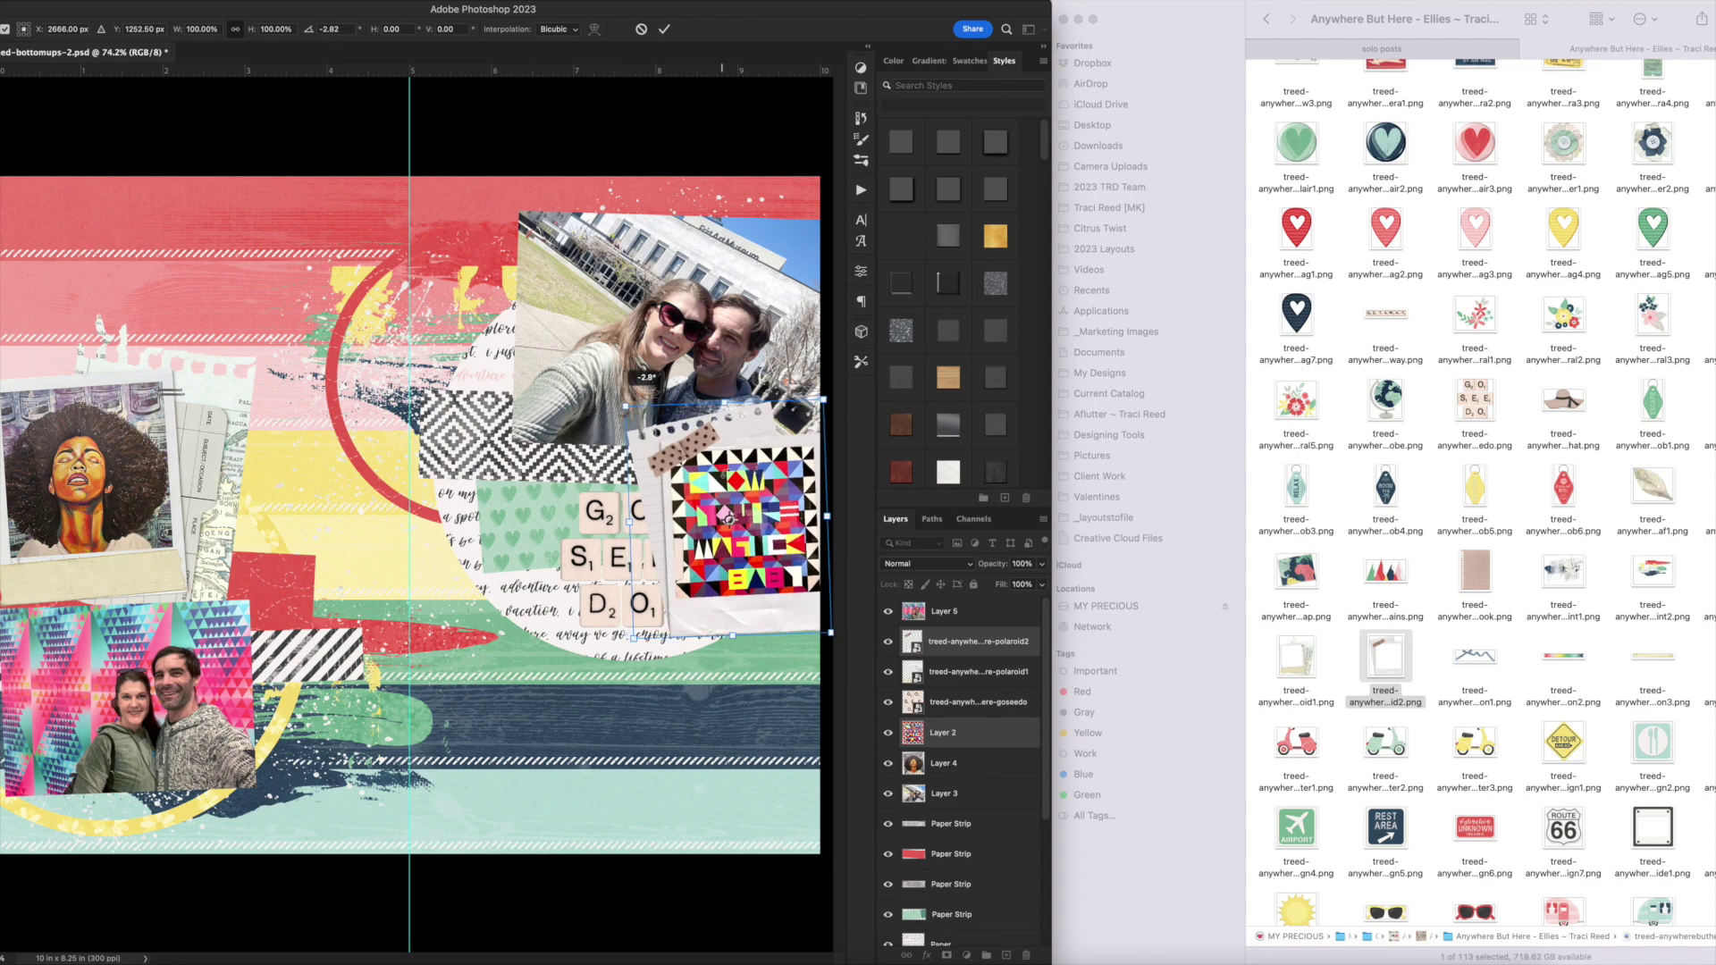
{"action": "left_click_drag", "start_coordinate": [723, 475], "coordinate": [727, 492]}
{"action": "key", "text": "Return"}
Bring the Go See Do letter tiles to the front and shrink them beside the framed lettering photo.
{"action": "left_click", "coordinate": [605, 556]}
{"action": "key", "text": "super+shift+]"}
{"action": "left_click_drag", "start_coordinate": [561, 493], "coordinate": [580, 517]}
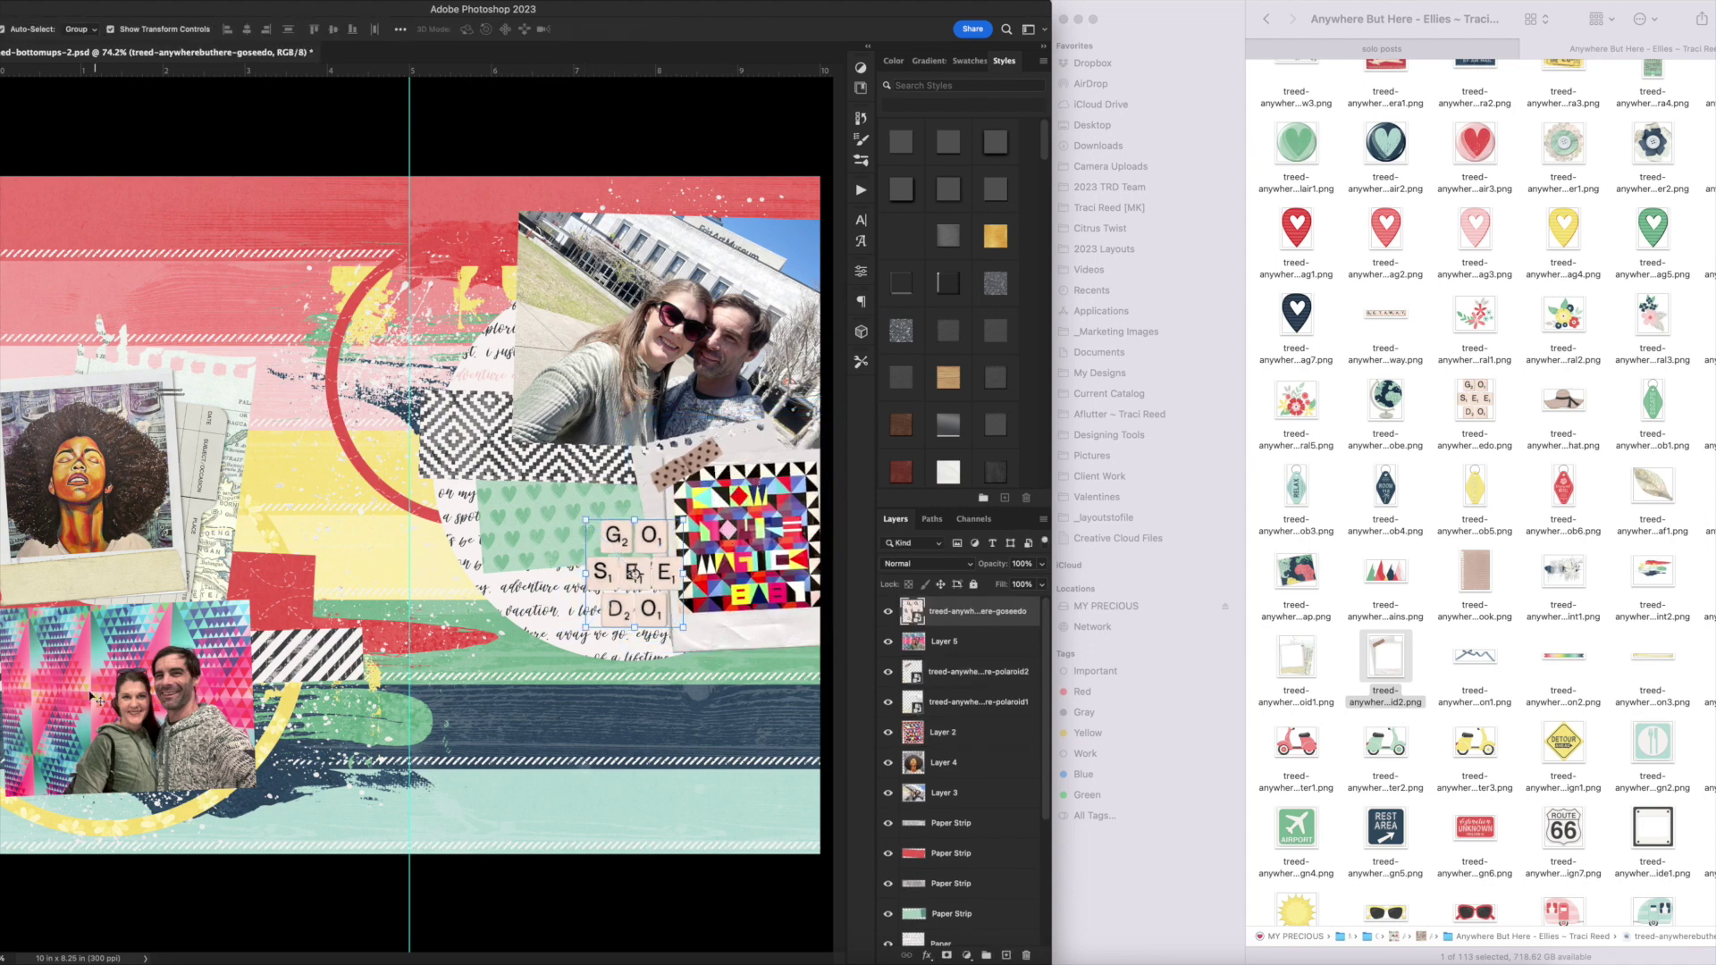
Move the framed portrait down slightly and nudge the lower couple photo toward the left page edge.
{"action": "left_click_drag", "start_coordinate": [89, 694], "coordinate": [84, 680]}
{"action": "key", "text": "super+z"}
{"action": "key", "text": "super+z"}
{"action": "key", "text": "super+shift+z"}
{"action": "left_click", "coordinate": [159, 472]}
{"action": "left_click", "coordinate": [175, 487], "text": "shift"}
{"action": "left_click_drag", "start_coordinate": [159, 473], "coordinate": [159, 490]}
{"action": "left_click_drag", "start_coordinate": [161, 770], "coordinate": [155, 770]}
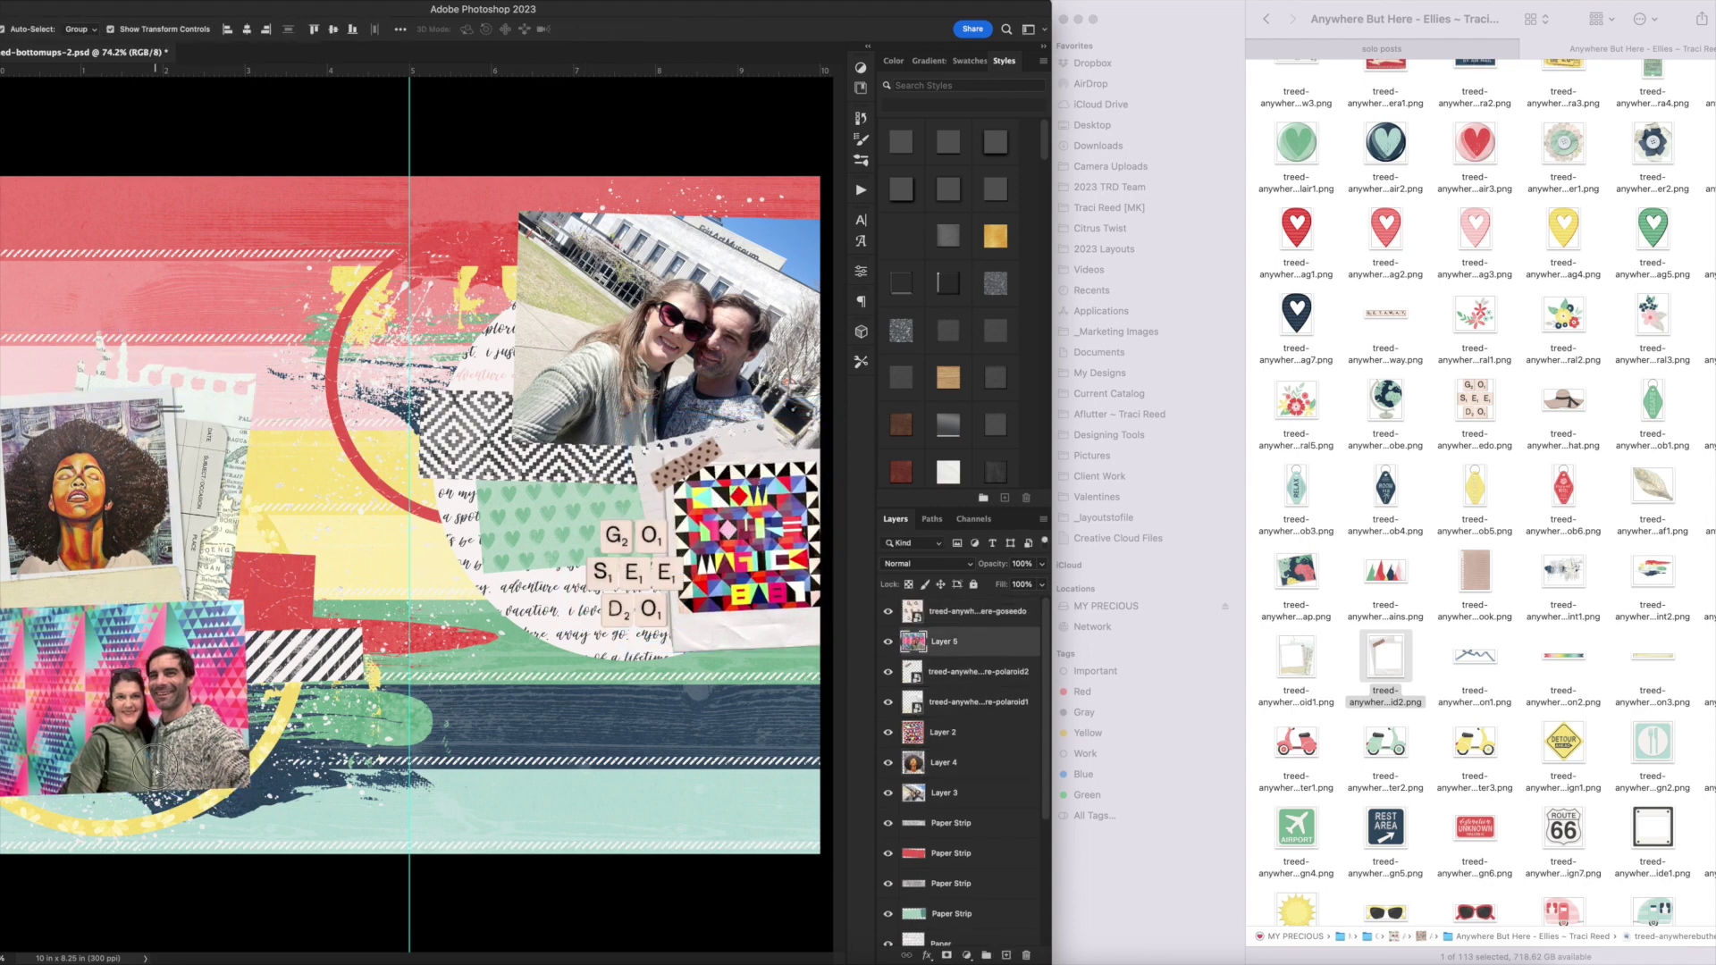
Place the flower1, flower2 and flower3 embellishments from the Ellies folder above the large couple photo's layer.
{"action": "left_click", "coordinate": [665, 327]}
{"action": "scroll", "coordinate": [1547, 727], "scroll_direction": "up", "scroll_amount": 5}
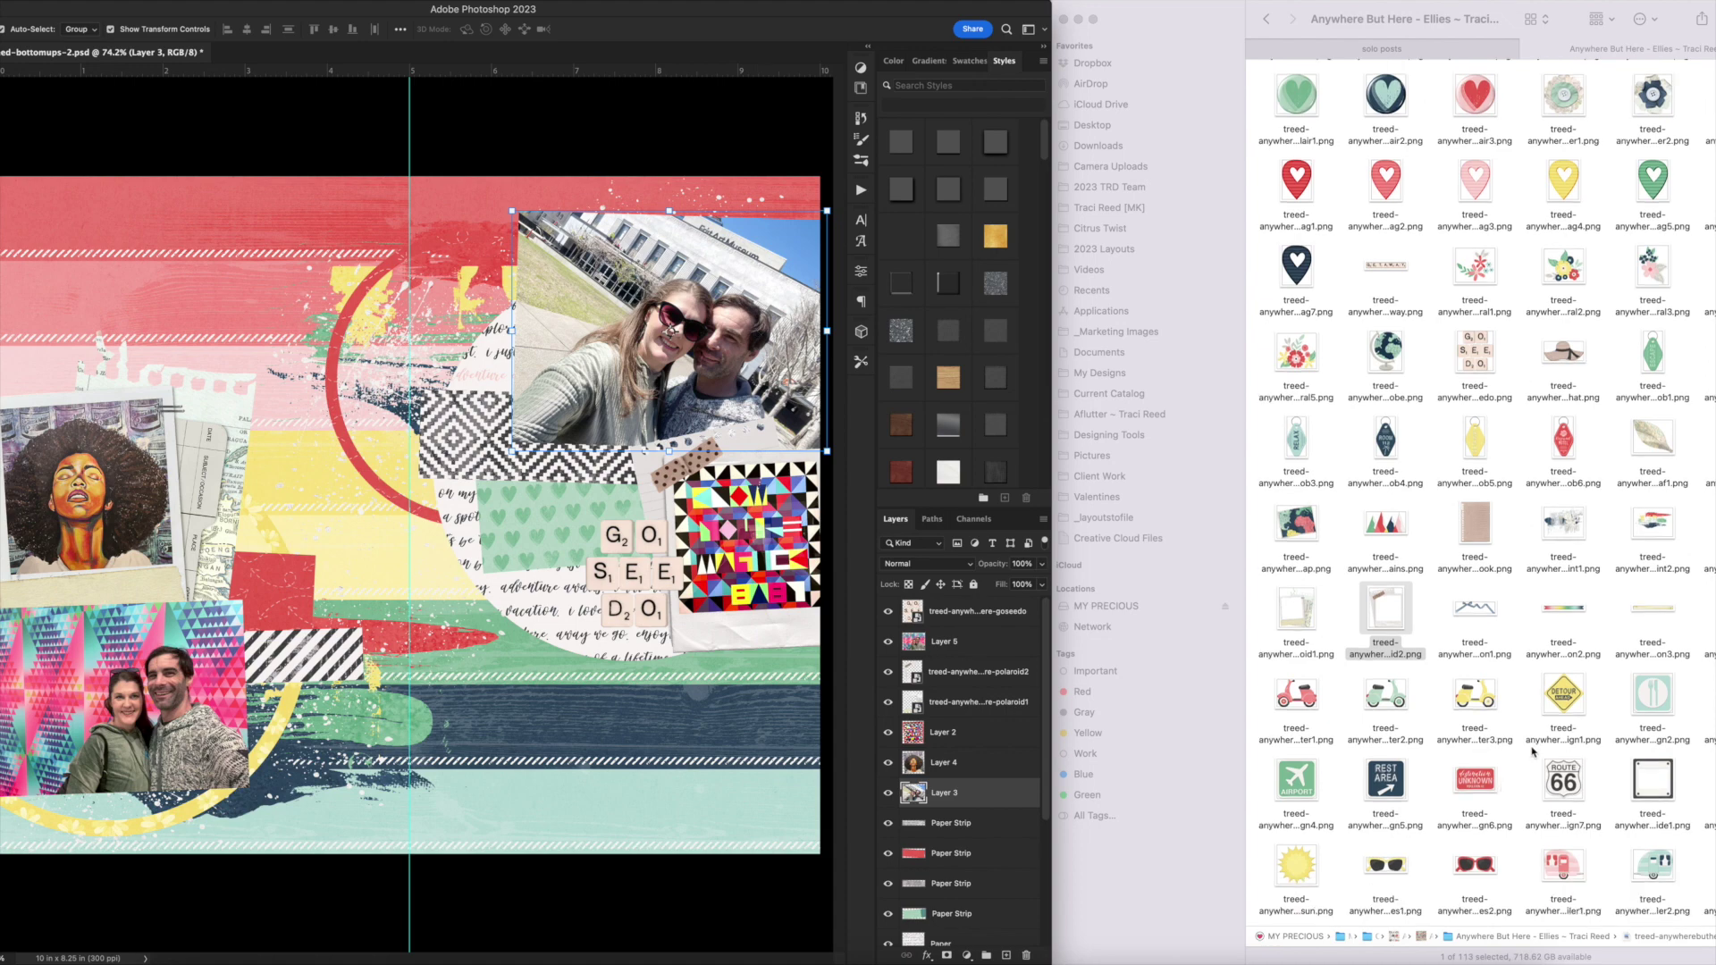
{"action": "left_click", "coordinate": [1565, 102]}
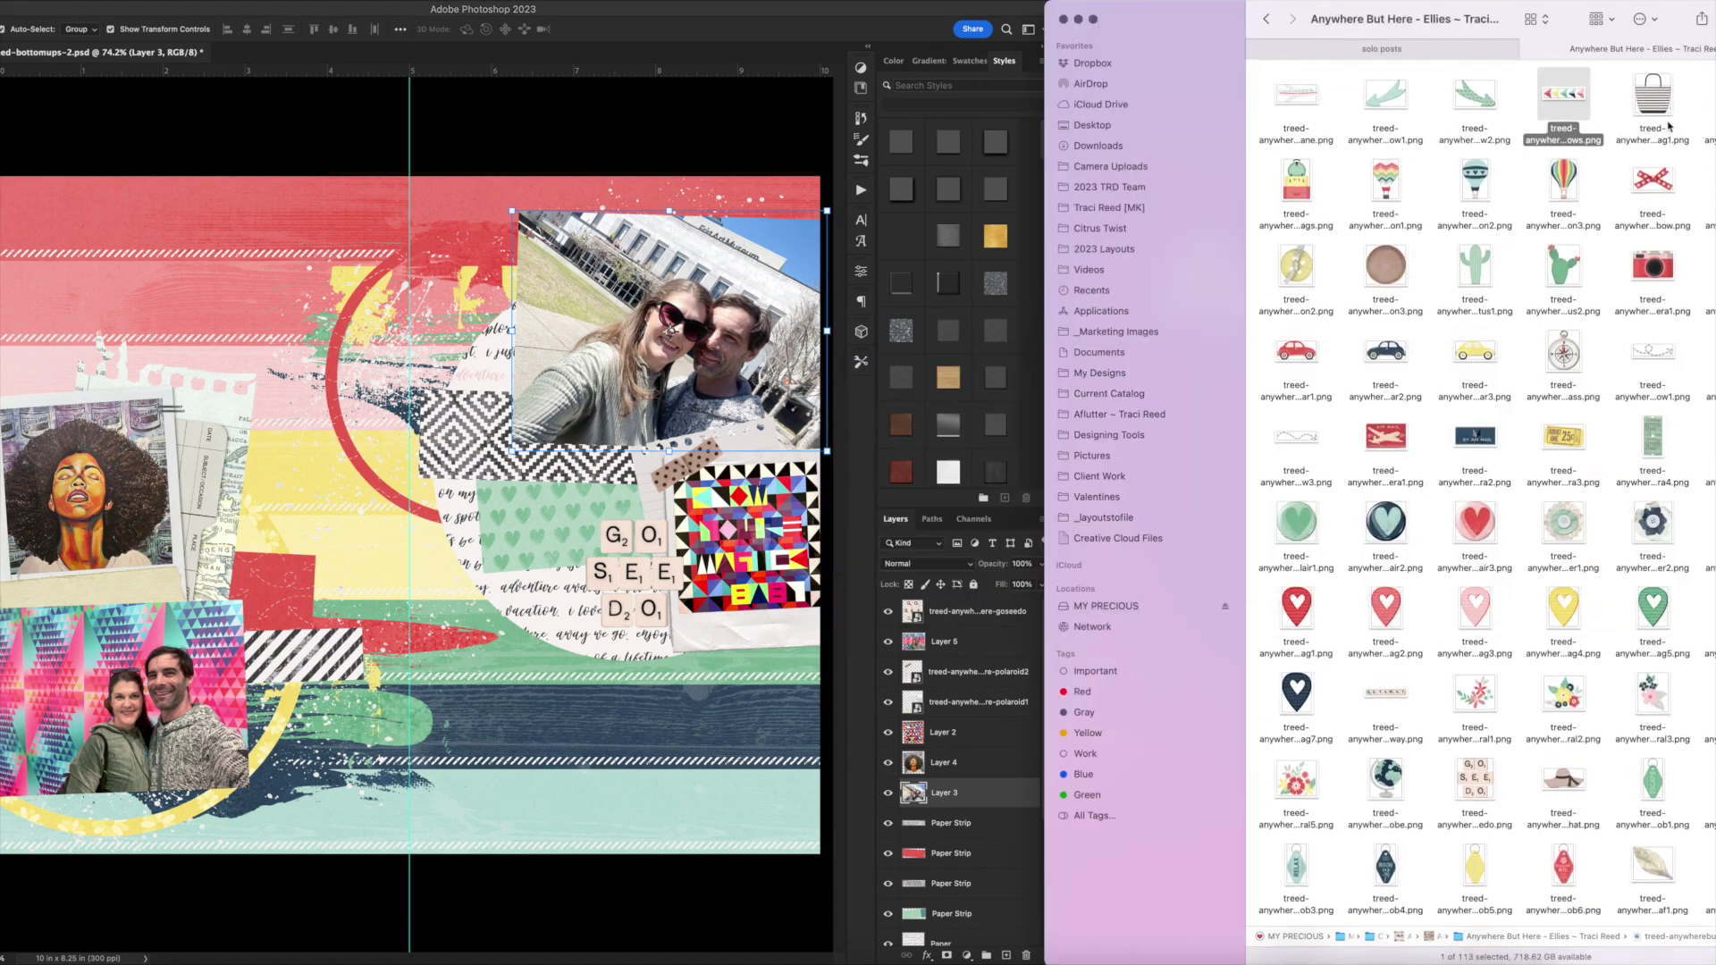
{"action": "left_click", "coordinate": [1579, 537]}
{"action": "left_click", "coordinate": [1709, 529], "text": "shift"}
{"action": "left_click_drag", "start_coordinate": [1709, 529], "coordinate": [800, 506]}
{"action": "key", "text": "Return"}
{"action": "key", "text": "Return"}
{"action": "key", "text": "Return"}
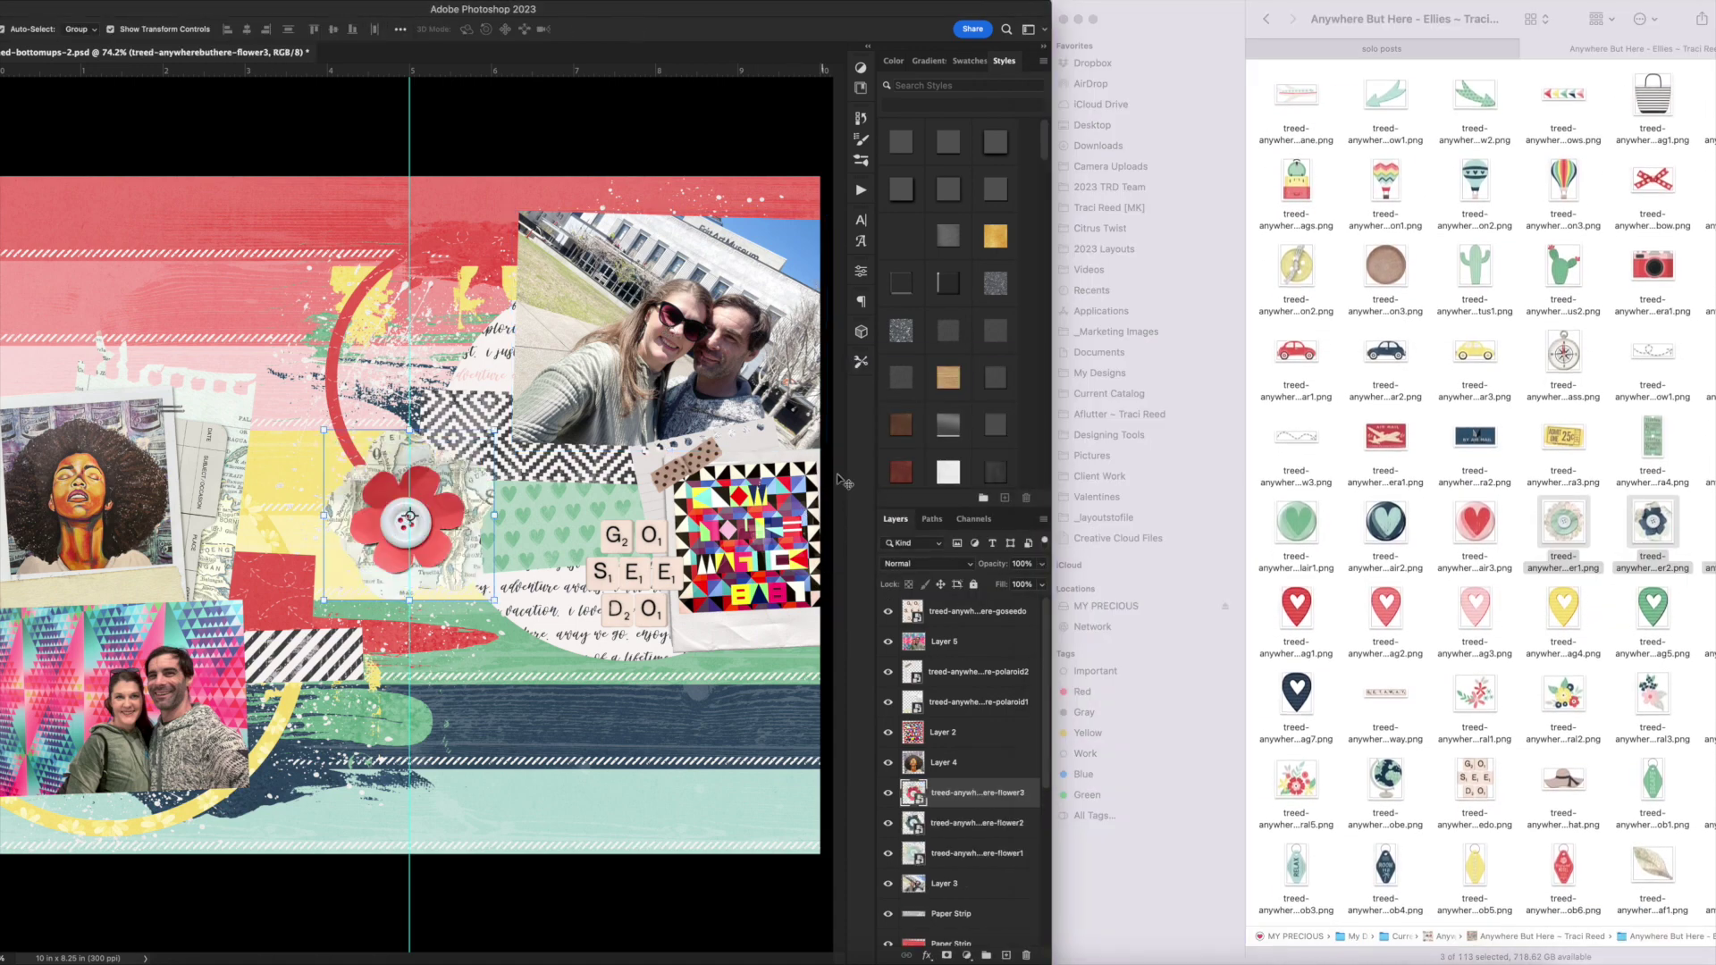
Scale the flowers to 60% and bring the red flower to the front at the large couple photo's upper-left corner.
{"action": "left_click_drag", "start_coordinate": [495, 429], "coordinate": [547, 281]}
{"action": "double_click", "coordinate": [213, 31]}
{"action": "type", "text": "60"}
{"action": "key", "text": "Return"}
{"action": "key", "text": "super+shift+bracketright"}
Move the navy flower beside the lower couple photo and the mint flower below the lettering photo, bringing both to the front.
{"action": "left_click", "coordinate": [401, 530]}
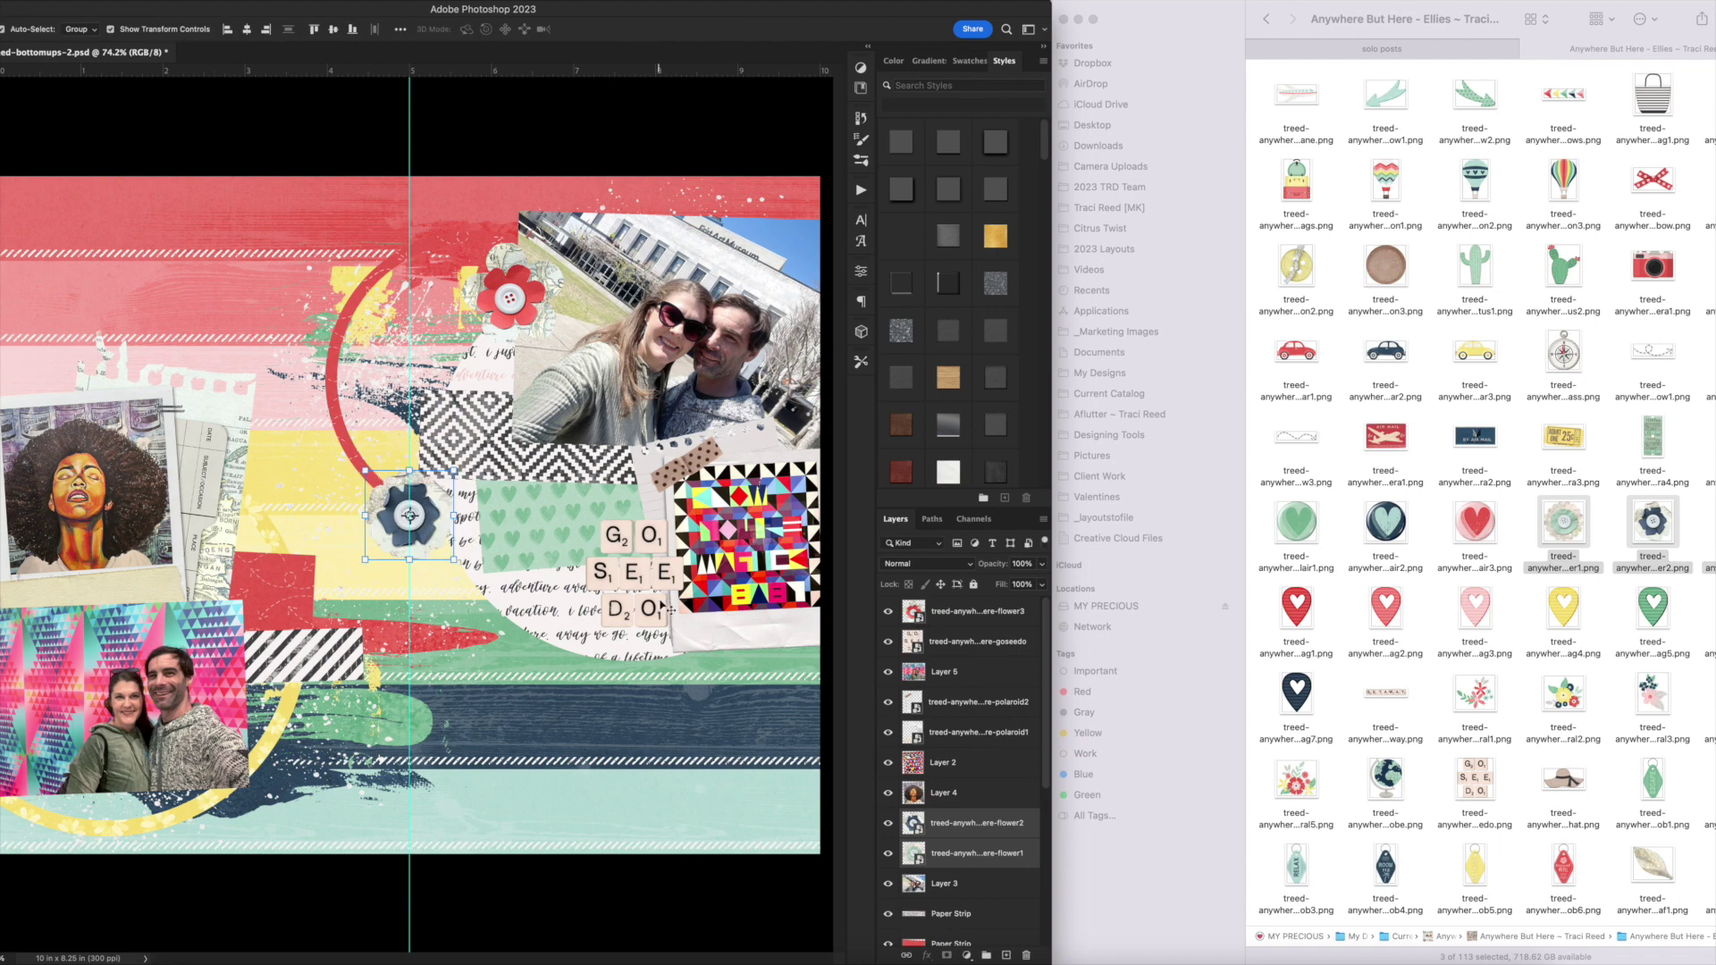
{"action": "left_click_drag", "start_coordinate": [400, 530], "coordinate": [245, 702]}
{"action": "key", "text": "super+shift+bracketright"}
{"action": "left_click_drag", "start_coordinate": [396, 496], "coordinate": [751, 642]}
{"action": "key", "text": "super+shift+bracketright"}
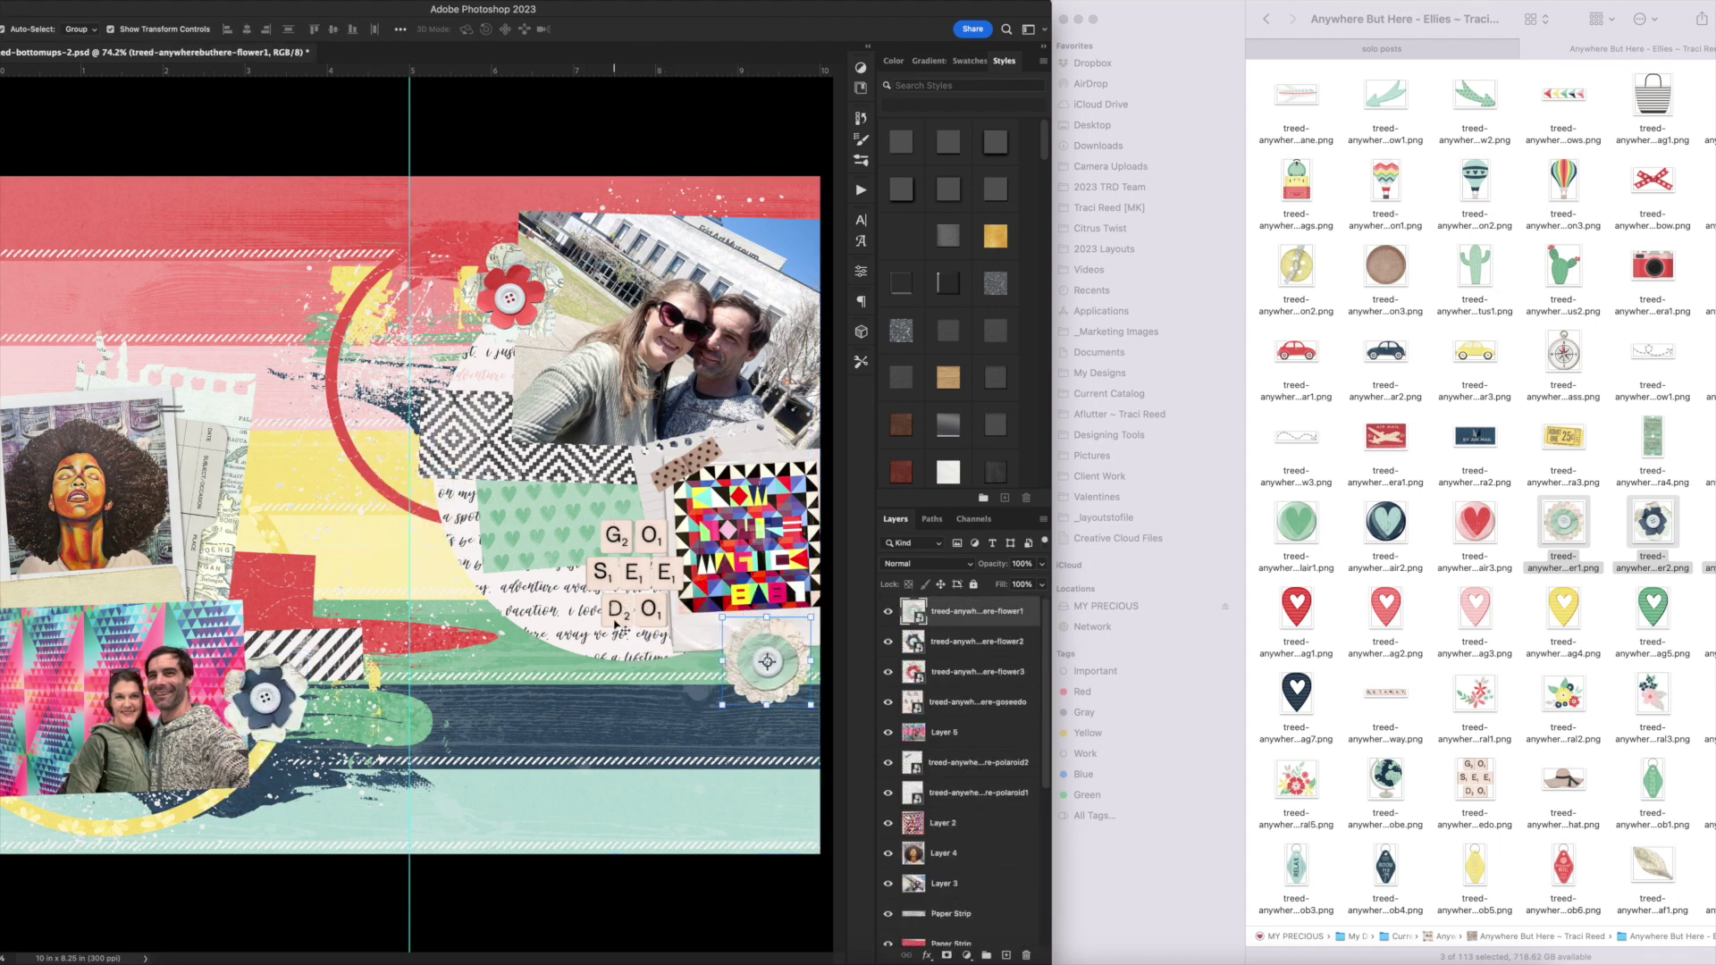
Apply the drop shadow style to all layers and clear it from the two paint brushstroke layers.
{"action": "key", "text": "super+alt+a"}
{"action": "left_click", "coordinate": [901, 188]}
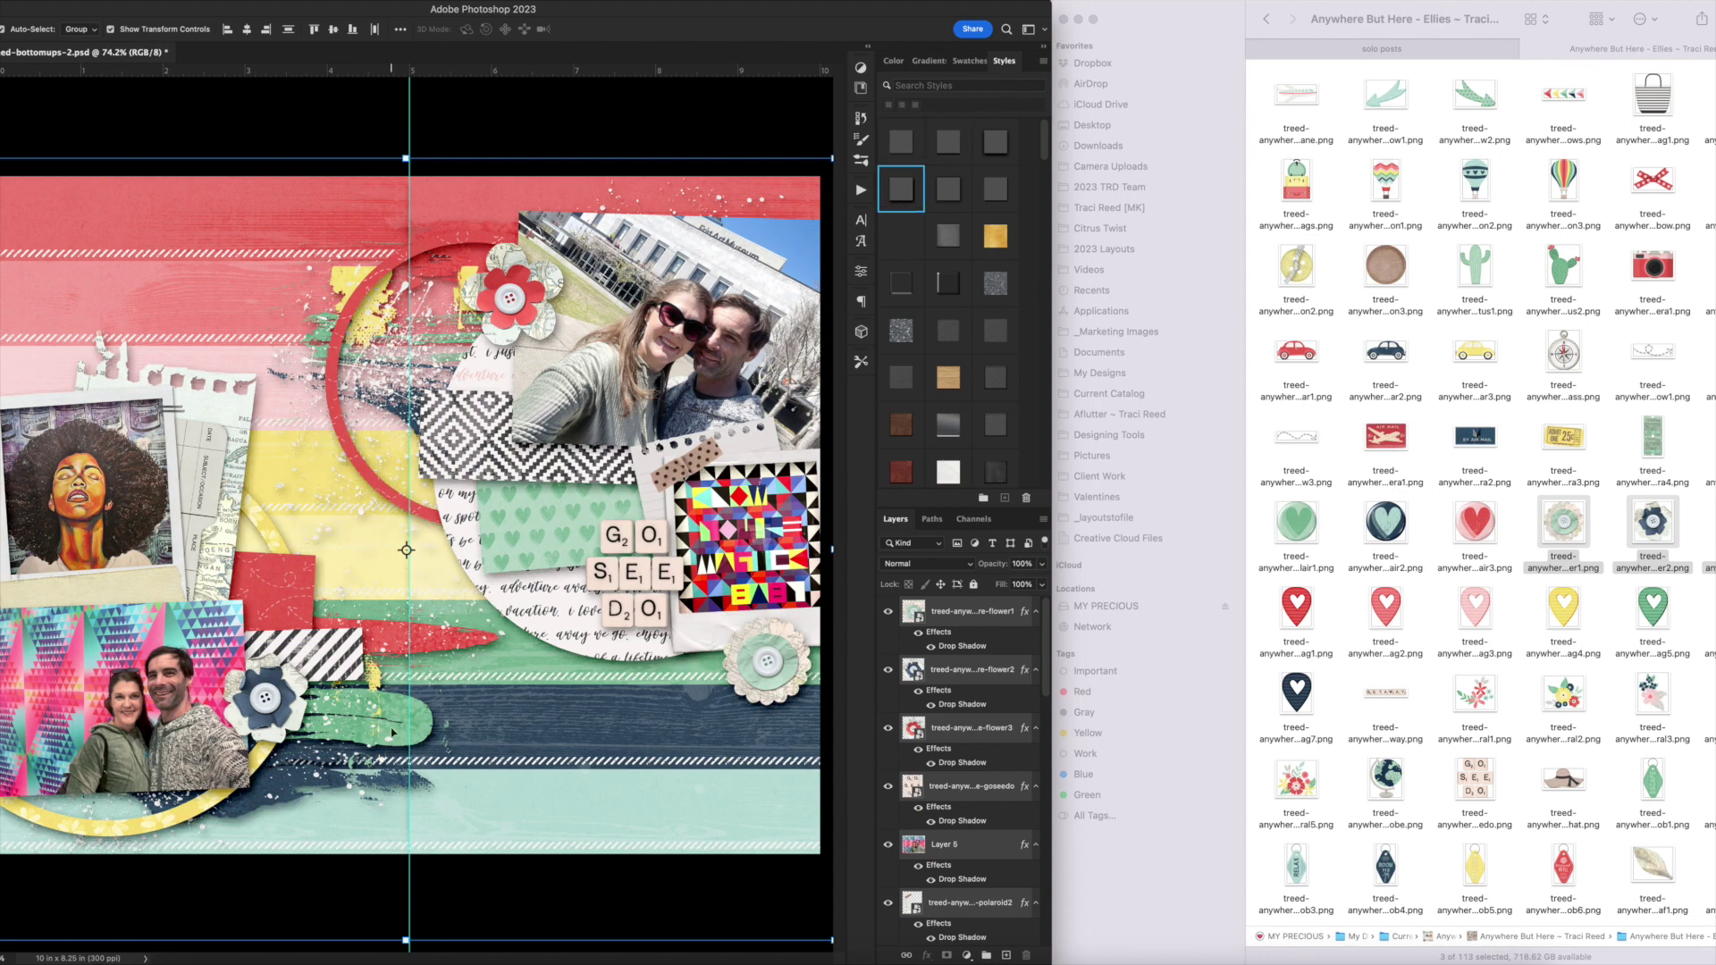
{"action": "right_click", "coordinate": [990, 671]}
{"action": "left_click", "coordinate": [522, 908]}
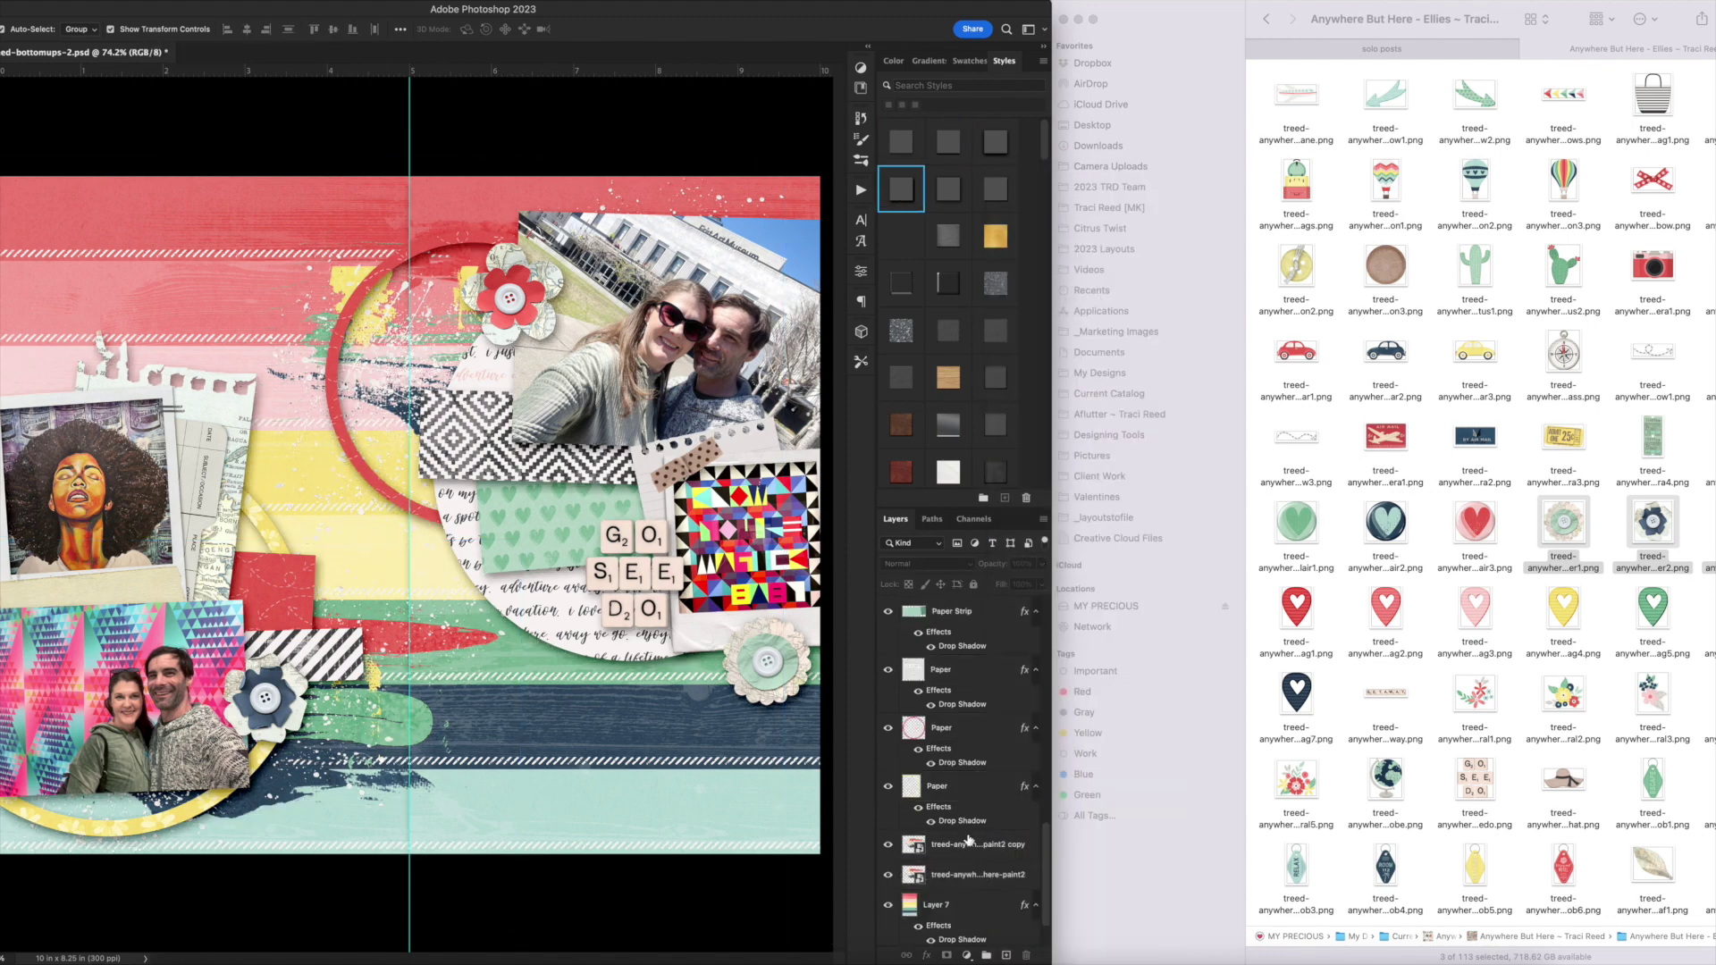
Apply a lighter drop shadow style to the selected layers.
{"action": "scroll", "coordinate": [958, 849], "scroll_direction": "up", "scroll_amount": 10}
{"action": "left_click", "coordinate": [958, 613], "text": "super"}
{"action": "left_click", "coordinate": [948, 188]}
{"action": "left_click", "coordinate": [948, 142]}
Clear the drop shadow style from the two striped background paper layers.
{"action": "scroll", "coordinate": [989, 779], "scroll_direction": "down", "scroll_amount": 10}
{"action": "left_click", "coordinate": [981, 845]}
{"action": "left_click", "coordinate": [982, 903], "text": "super"}
{"action": "right_click", "coordinate": [982, 902]}
{"action": "left_click", "coordinate": [1026, 649]}
{"action": "left_click", "coordinate": [608, 930]}
Place the yellow Admit One ticket, duplicate it, rotate the copy, and set both tickets beside the large couple photo.
{"action": "scroll", "coordinate": [1564, 447], "scroll_direction": "down", "scroll_amount": 1}
{"action": "left_click_drag", "start_coordinate": [1563, 418], "coordinate": [644, 536]}
{"action": "key", "text": "Return"}
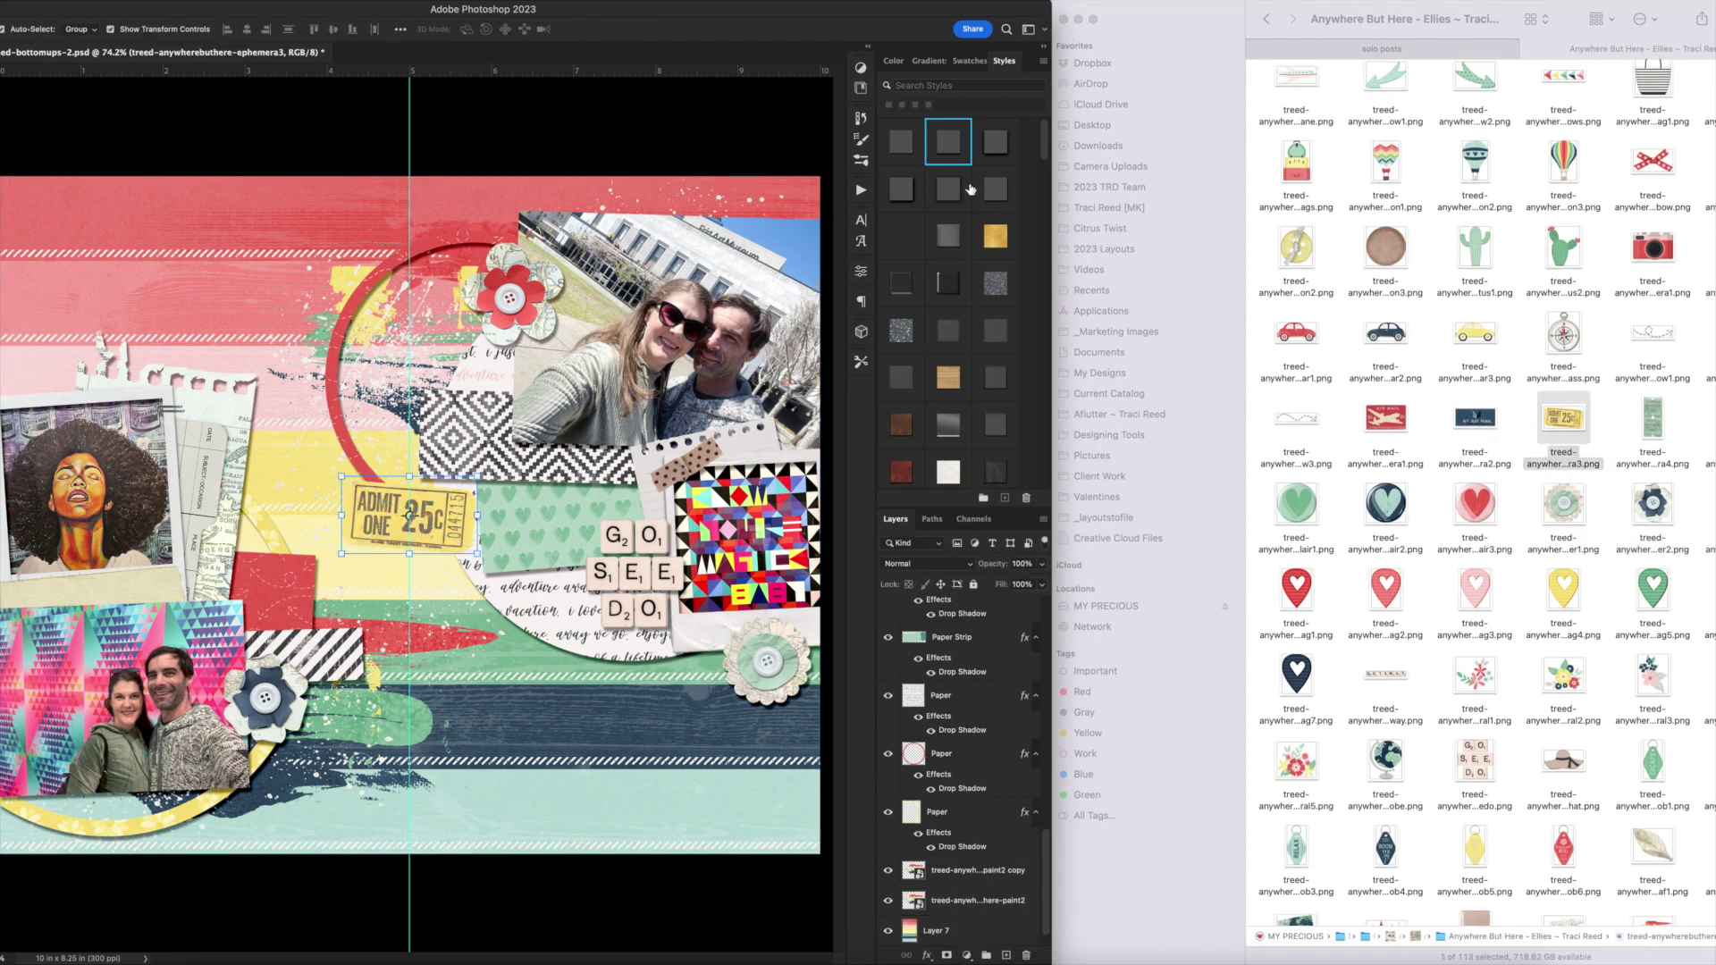
{"action": "key", "text": "super+j"}
{"action": "key", "text": "super+t"}
{"action": "left_click_drag", "start_coordinate": [505, 447], "coordinate": [493, 432]}
{"action": "left_click_drag", "start_coordinate": [422, 509], "coordinate": [539, 361]}
{"action": "key", "text": "Return"}
Apply the lighter drop shadow style to both Admit One tickets and stack them behind the large couple photo.
{"action": "left_click", "coordinate": [971, 642], "text": "super"}
{"action": "left_click", "coordinate": [946, 142]}
{"action": "key", "text": "super+t"}
{"action": "left_click_drag", "start_coordinate": [974, 617], "coordinate": [1000, 840]}
Select the black-and-white patterned strip and open the kit's Stickers Individual Files folder.
{"action": "left_click", "coordinate": [480, 445]}
{"action": "left_click", "coordinate": [1450, 662]}
{"action": "scroll", "coordinate": [1465, 746], "scroll_direction": "down", "scroll_amount": 5}
{"action": "scroll", "coordinate": [1559, 788], "scroll_direction": "down", "scroll_amount": 4}
{"action": "left_click", "coordinate": [1564, 606]}
{"action": "scroll", "coordinate": [1564, 608], "scroll_direction": "down", "scroll_amount": 5}
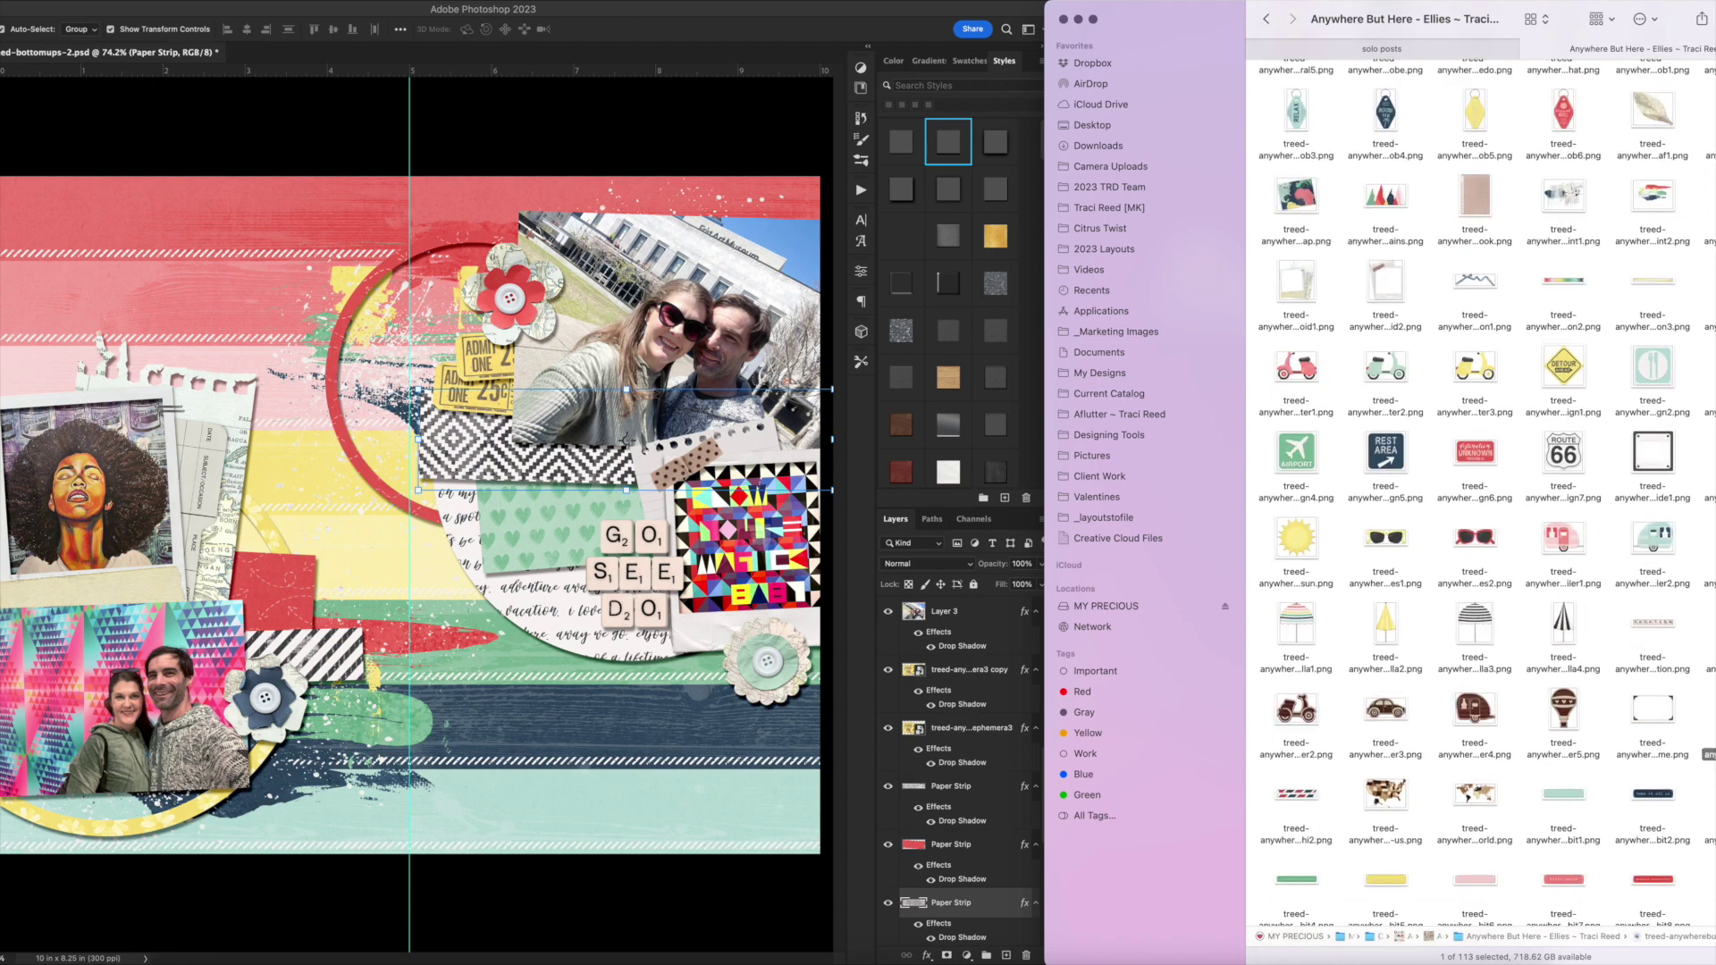
{"action": "scroll", "coordinate": [1474, 491], "scroll_direction": "up", "scroll_amount": 5}
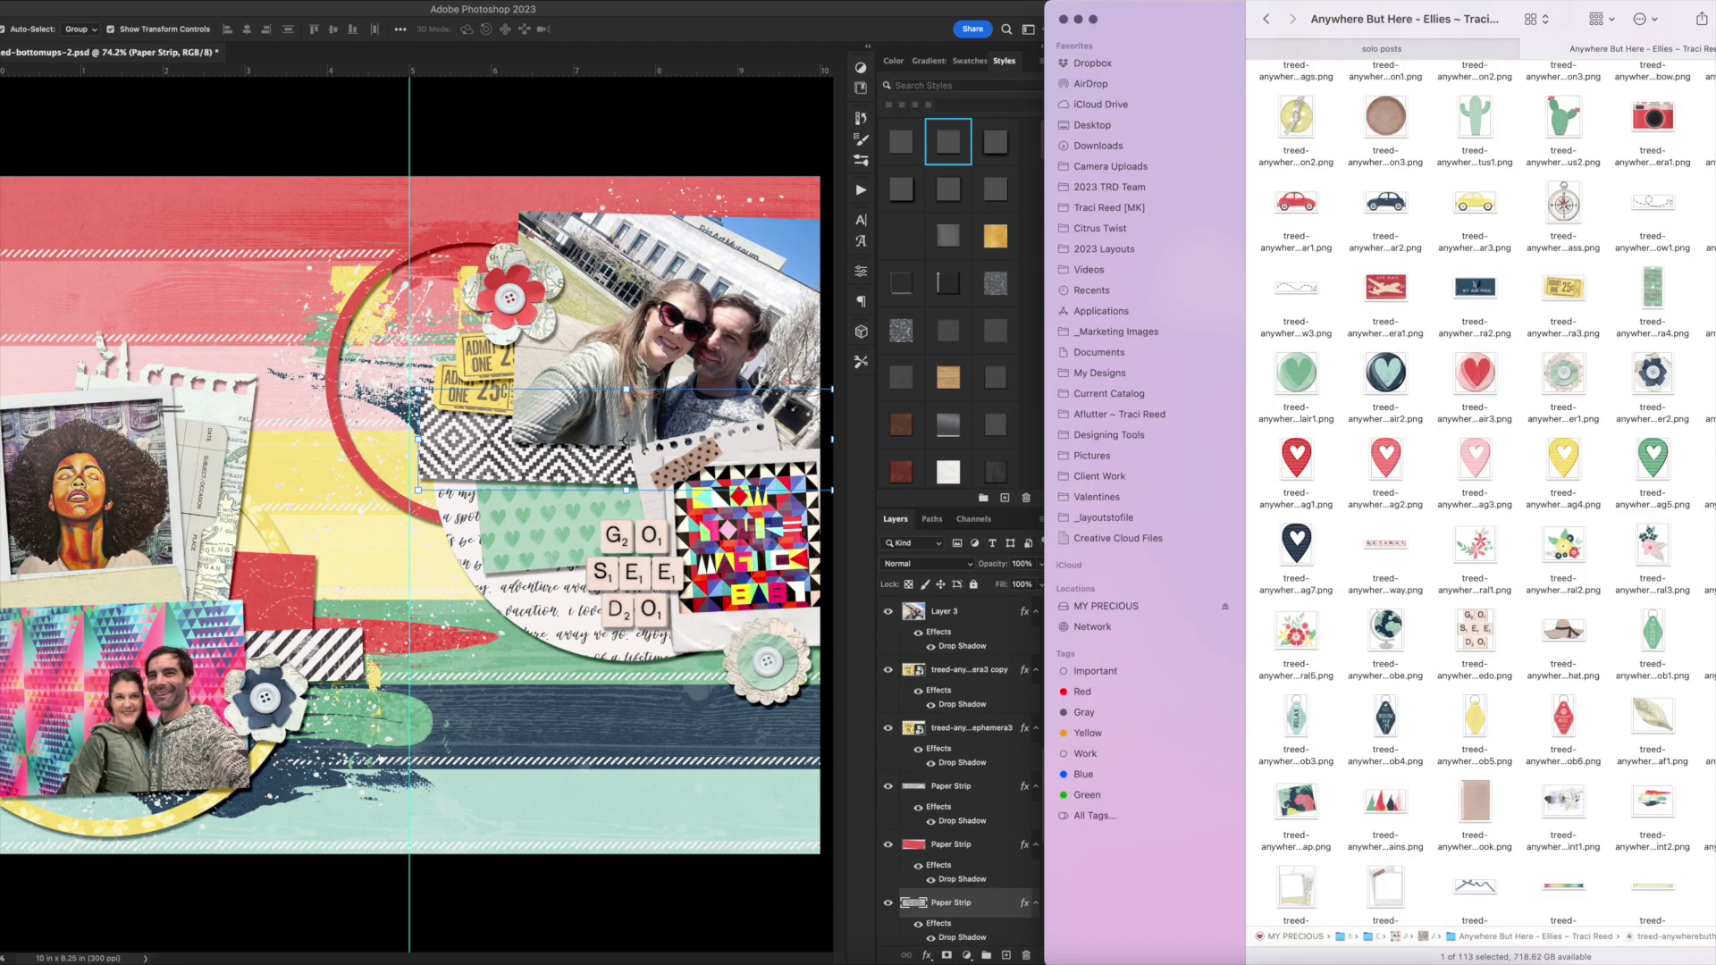
{"action": "left_click", "coordinate": [1266, 19]}
{"action": "left_click", "coordinate": [1267, 19]}
{"action": "double_click", "coordinate": [1385, 222]}
{"action": "double_click", "coordinate": [1564, 118]}
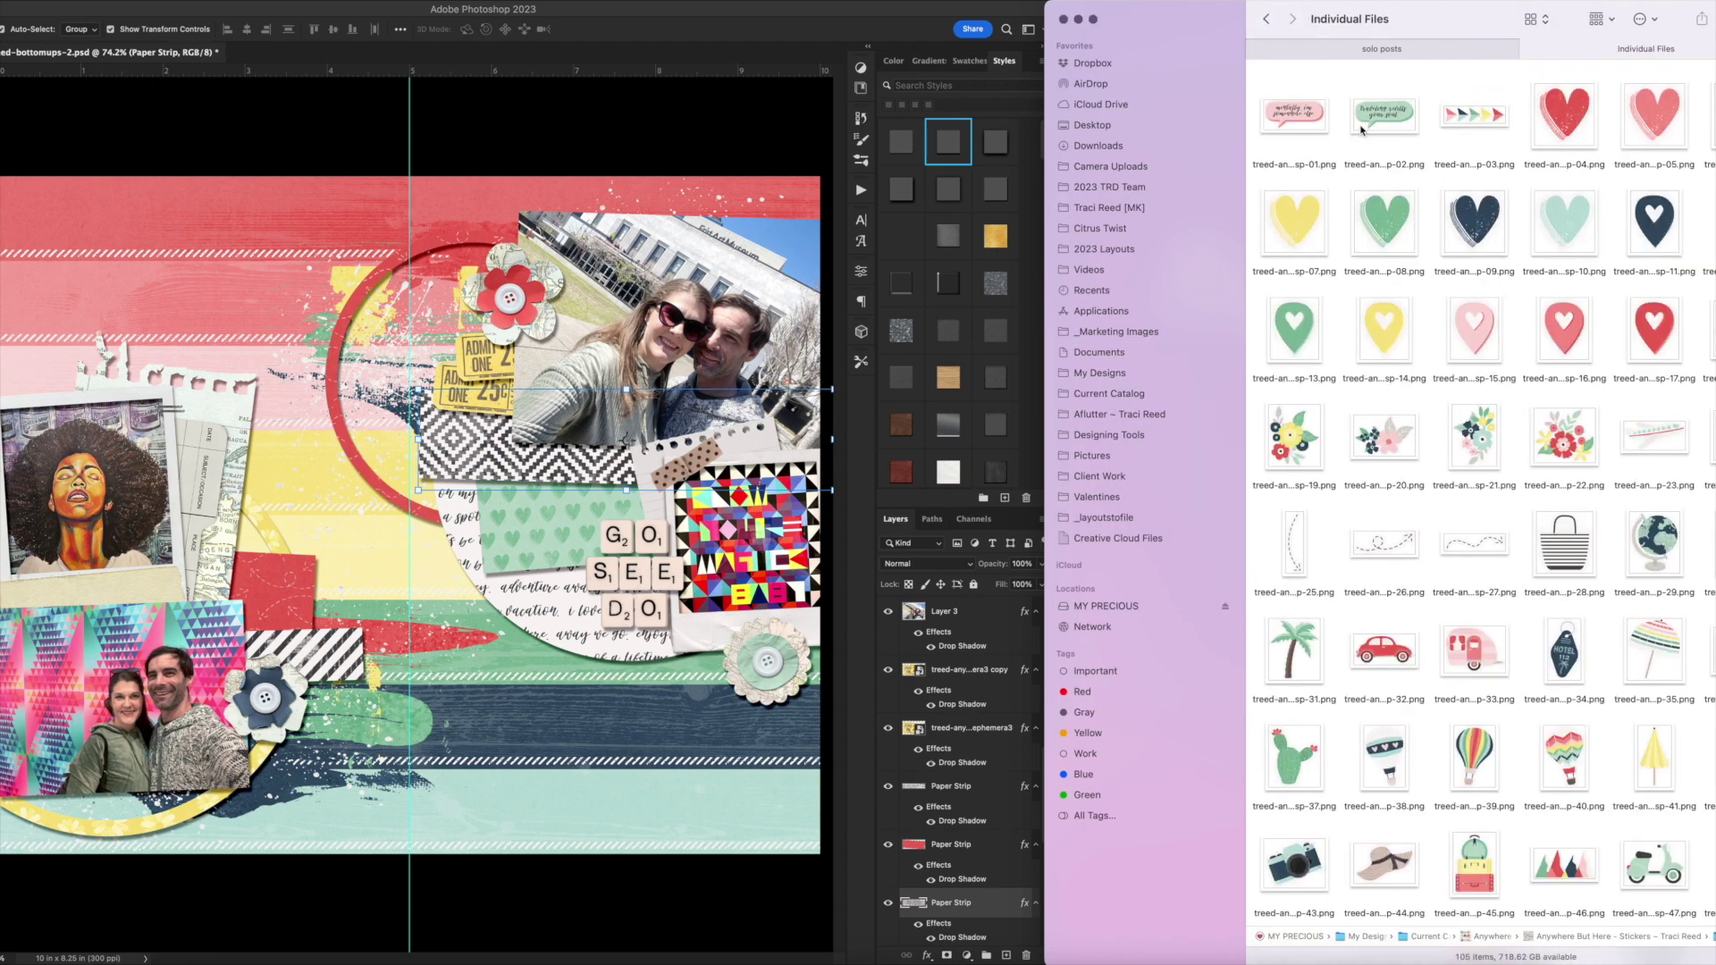
Preview and place the sp-03 arrow-row sticker, positioning it below the Admit One tickets beside the large couple photo.
{"action": "key", "text": "space"}
{"action": "left_click", "coordinate": [1310, 114]}
{"action": "left_click", "coordinate": [1464, 122]}
{"action": "left_click_drag", "start_coordinate": [1464, 122], "coordinate": [601, 395]}
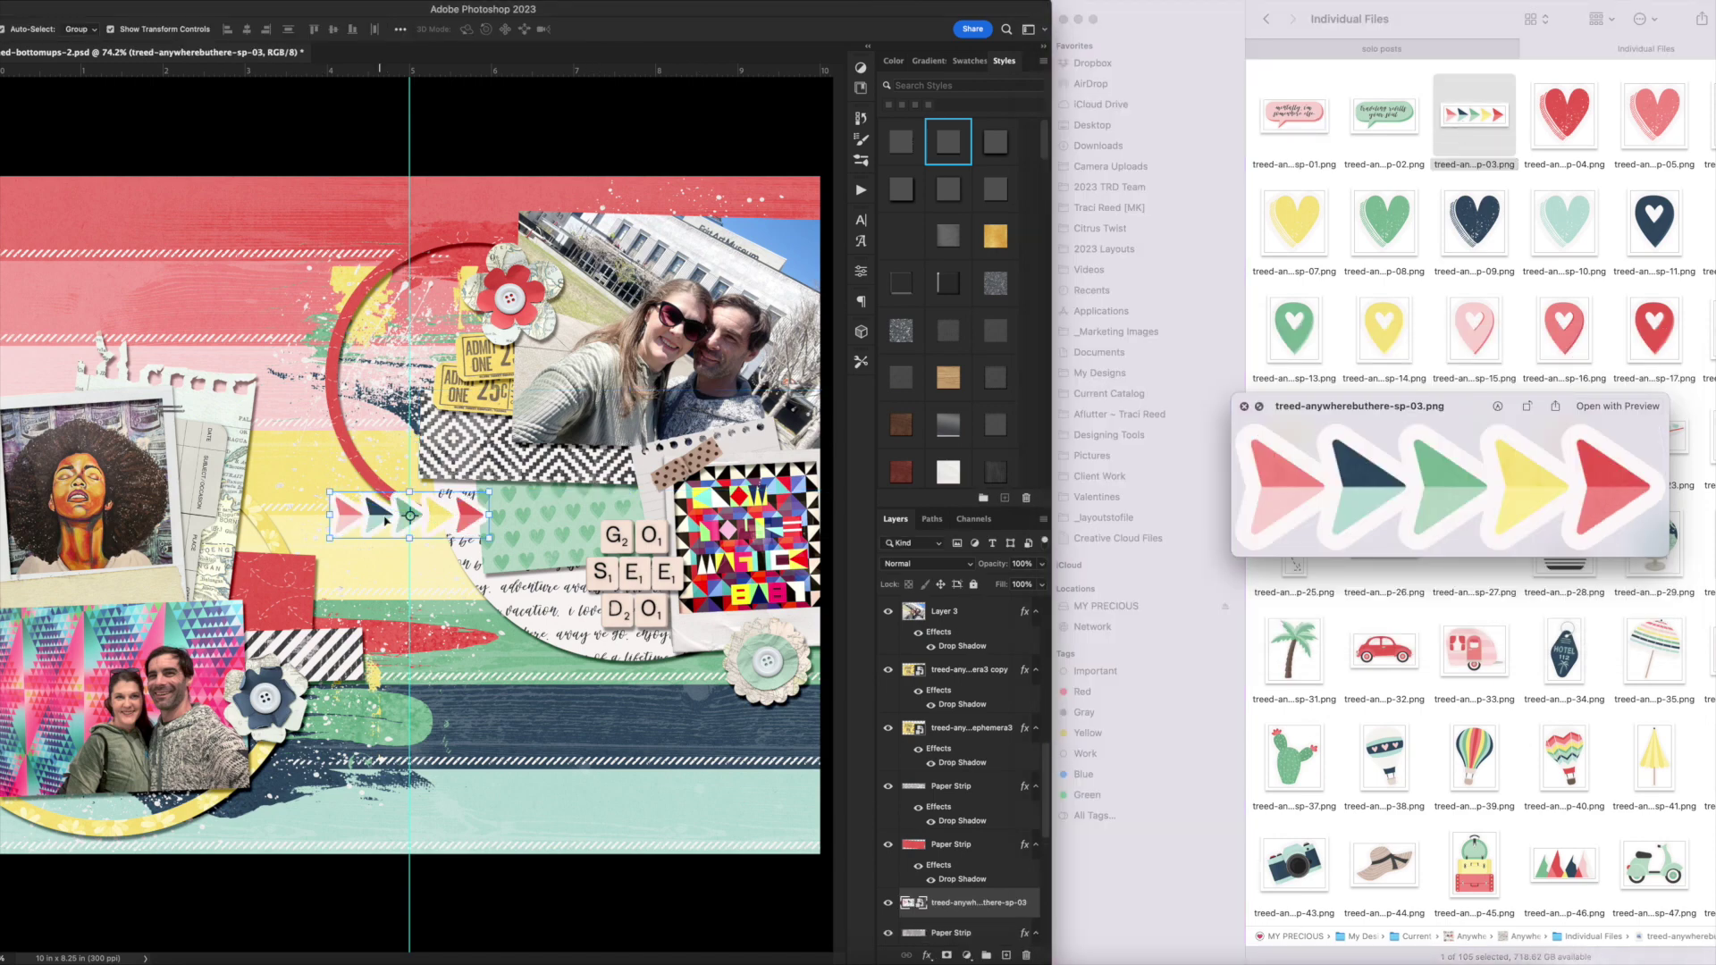
{"action": "key", "text": "Return"}
{"action": "left_click_drag", "start_coordinate": [464, 517], "coordinate": [574, 461]}
Duplicate the arrow sticker and layer the copy above the polaroid frame, between the portrait and the lower couple photo.
{"action": "left_click_drag", "start_coordinate": [602, 465], "coordinate": [238, 762]}
{"action": "key", "text": "super+j"}
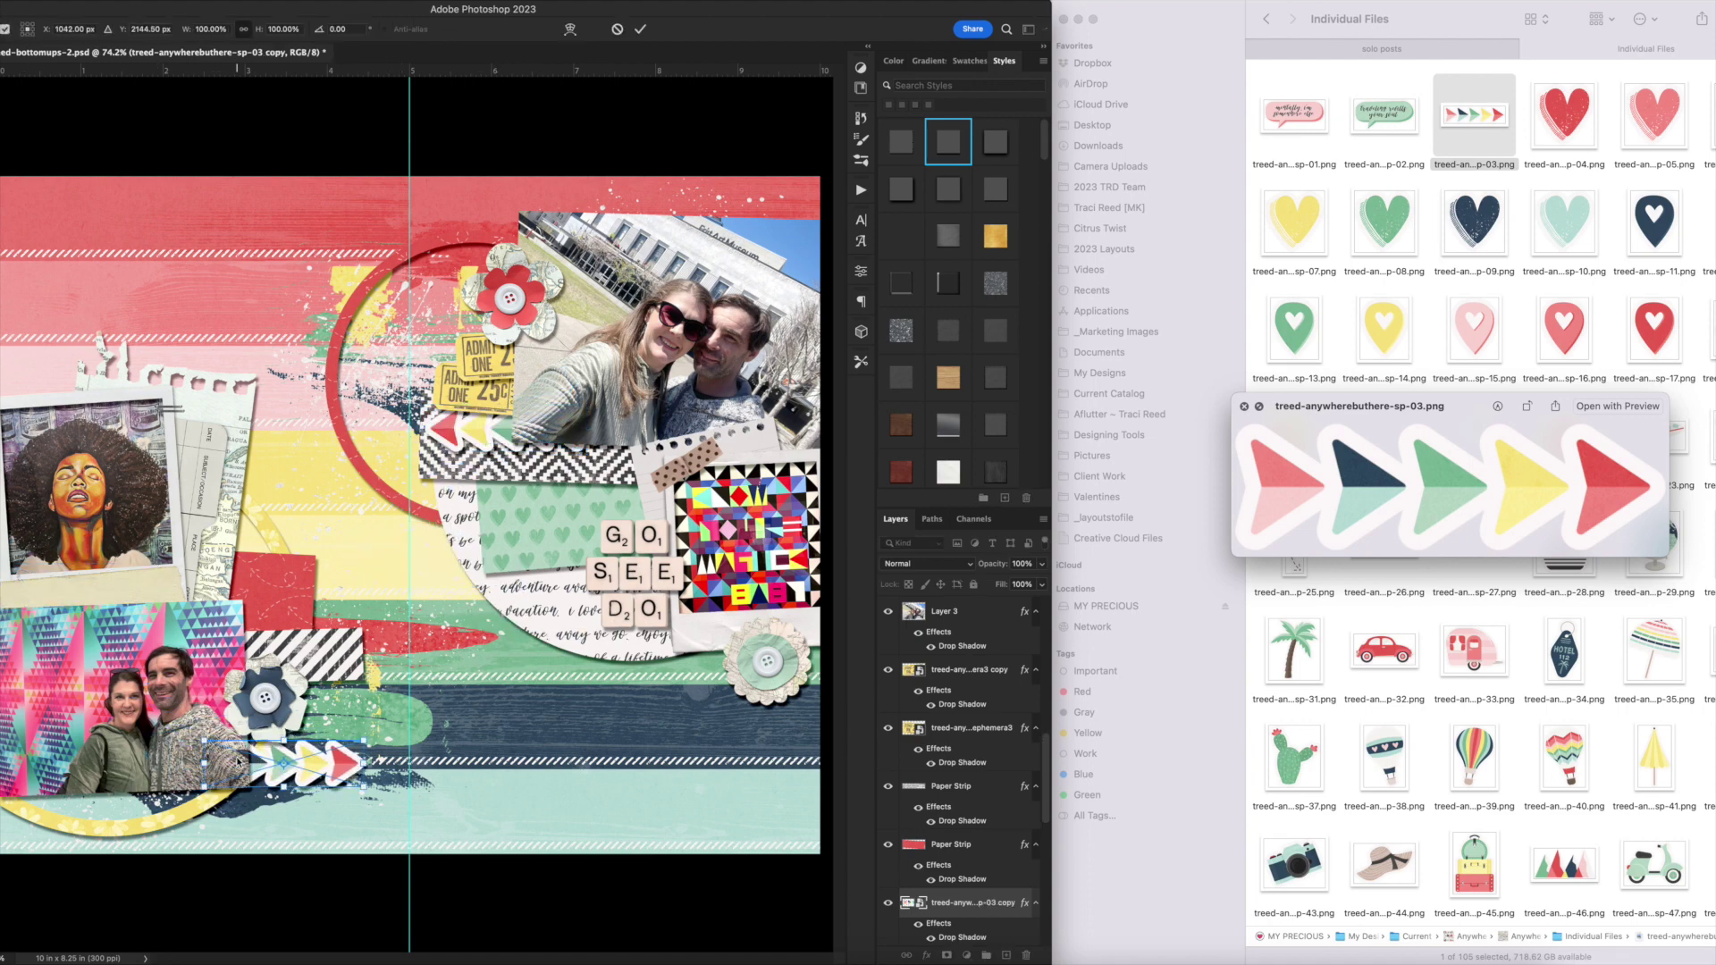
{"action": "left_click_drag", "start_coordinate": [992, 901], "coordinate": [988, 657]}
{"action": "left_click_drag", "start_coordinate": [215, 593], "coordinate": [177, 581]}
{"action": "key", "text": "super+z"}
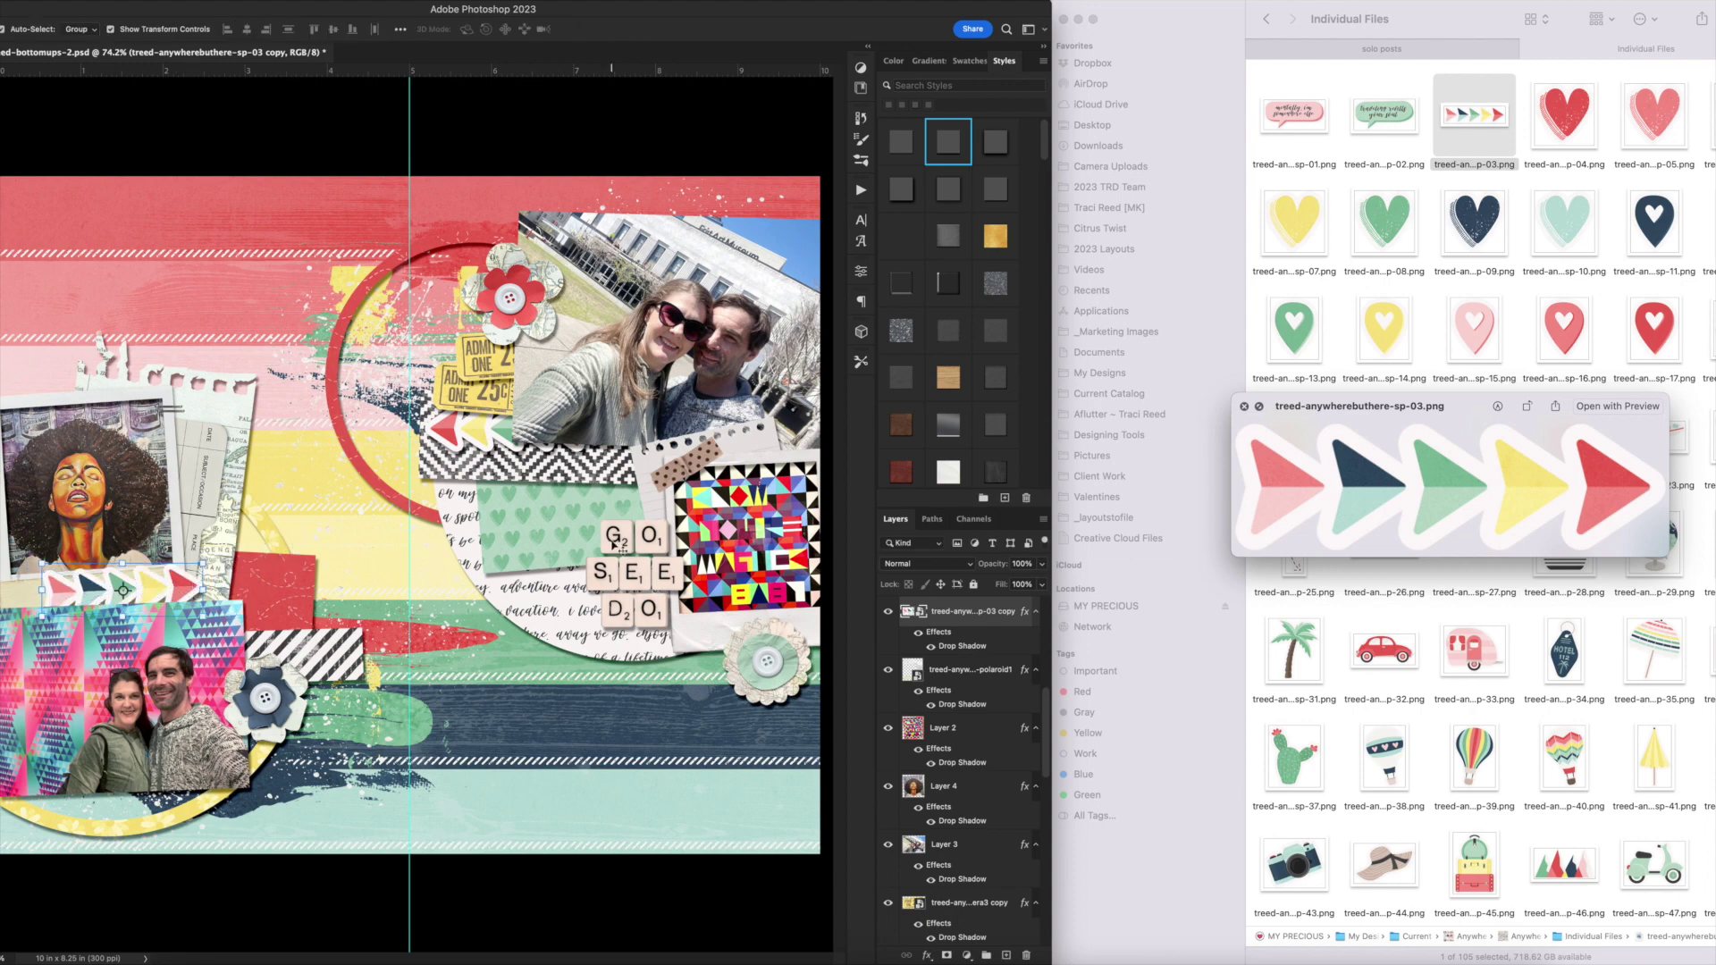
Move the original arrow sticker below the lettering photo, raise it above the polaroid frame, rotate it about 174°, and shift the mint flower.
{"action": "left_click_drag", "start_coordinate": [447, 425], "coordinate": [675, 628]}
{"action": "key", "text": "super+bracketright"}
{"action": "key", "text": "super+bracketright"}
{"action": "key", "text": "super+bracketright"}
{"action": "key", "text": "super+bracketright"}
{"action": "key", "text": "super+bracketright"}
{"action": "key", "text": "super+bracketright"}
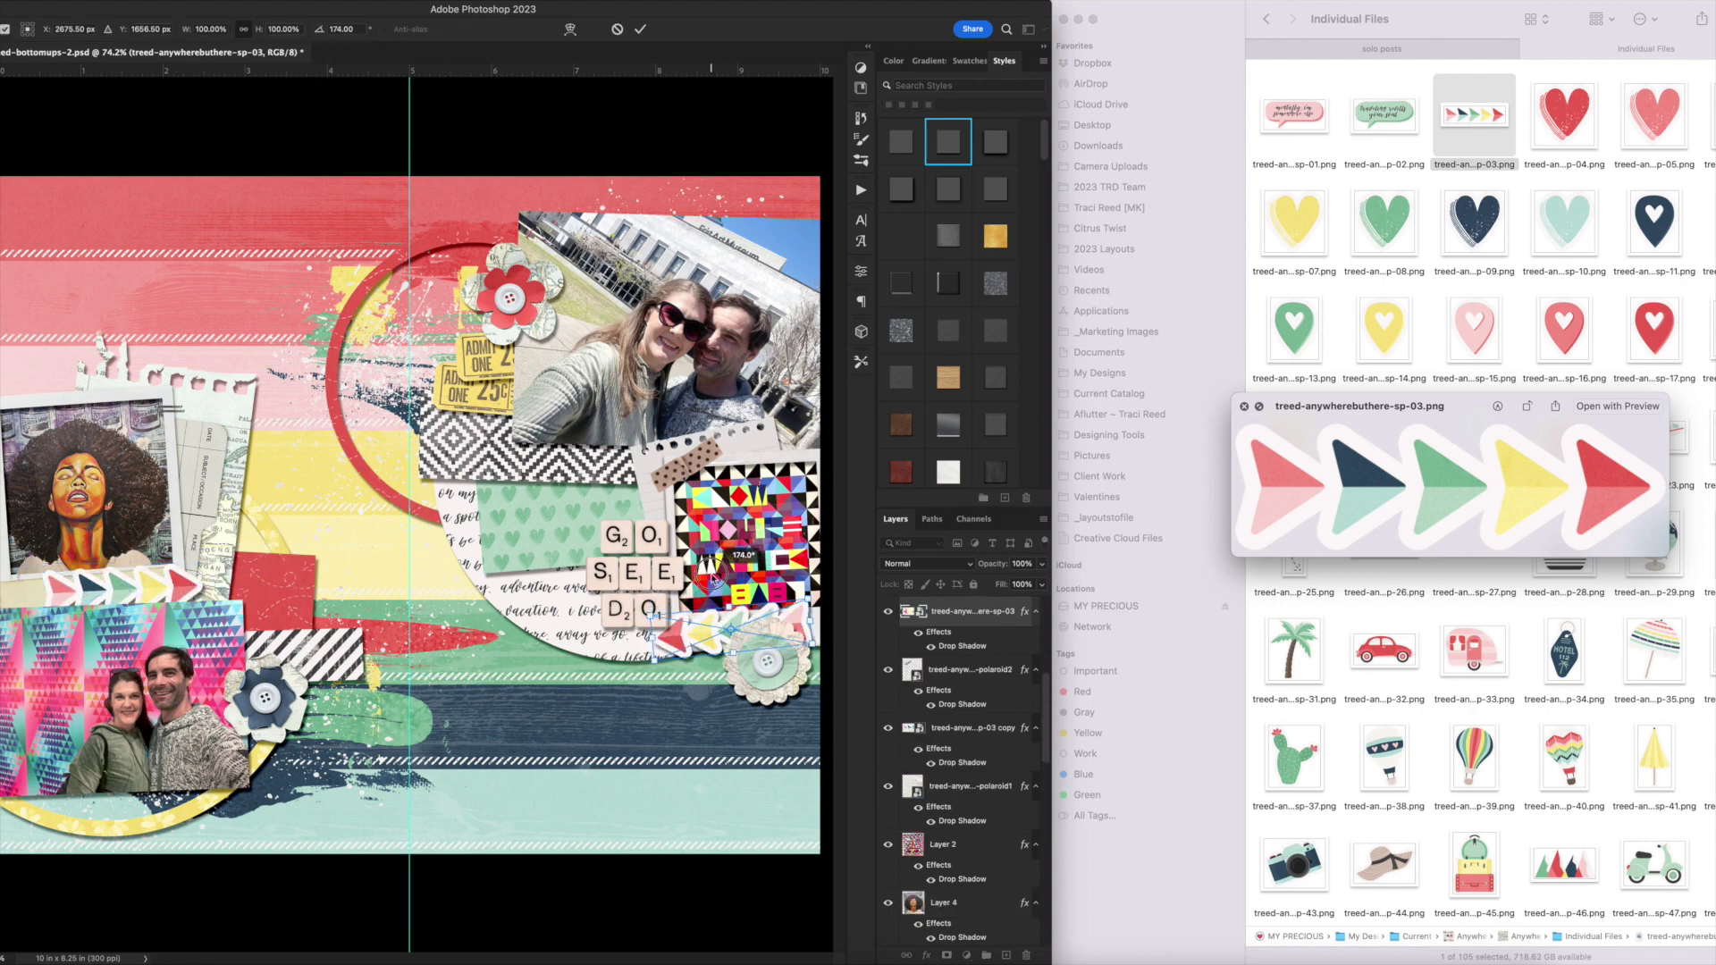
{"action": "left_click_drag", "start_coordinate": [758, 692], "coordinate": [780, 674]}
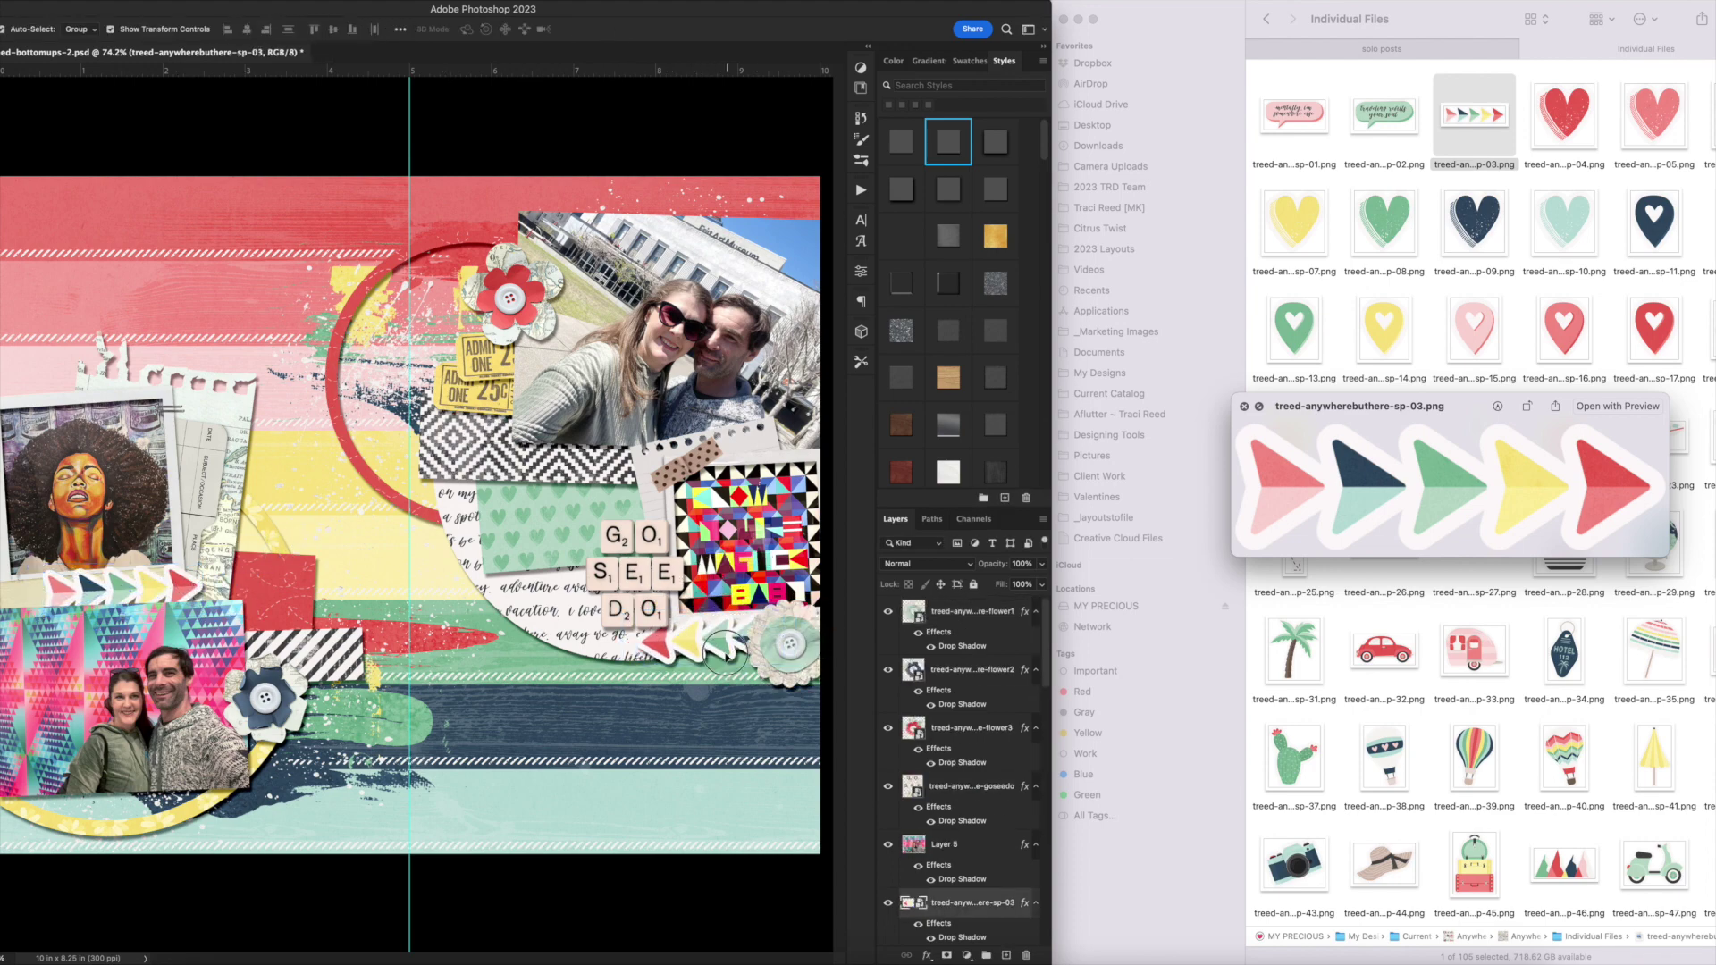
Undo the arrow sticker's recent changes and try it along the black-and-white patterned strip under the large couple photo.
{"action": "key", "text": "super+z"}
{"action": "key", "text": "super+z"}
{"action": "key", "text": "super+z"}
{"action": "key", "text": "super+z"}
{"action": "key", "text": "super+z"}
{"action": "key", "text": "super+z"}
{"action": "key", "text": "super+z"}
{"action": "key", "text": "super+z"}
{"action": "left_click_drag", "start_coordinate": [470, 435], "coordinate": [520, 457]}
{"action": "key", "text": "space"}
{"action": "scroll", "coordinate": [1435, 548], "scroll_direction": "down", "scroll_amount": 5}
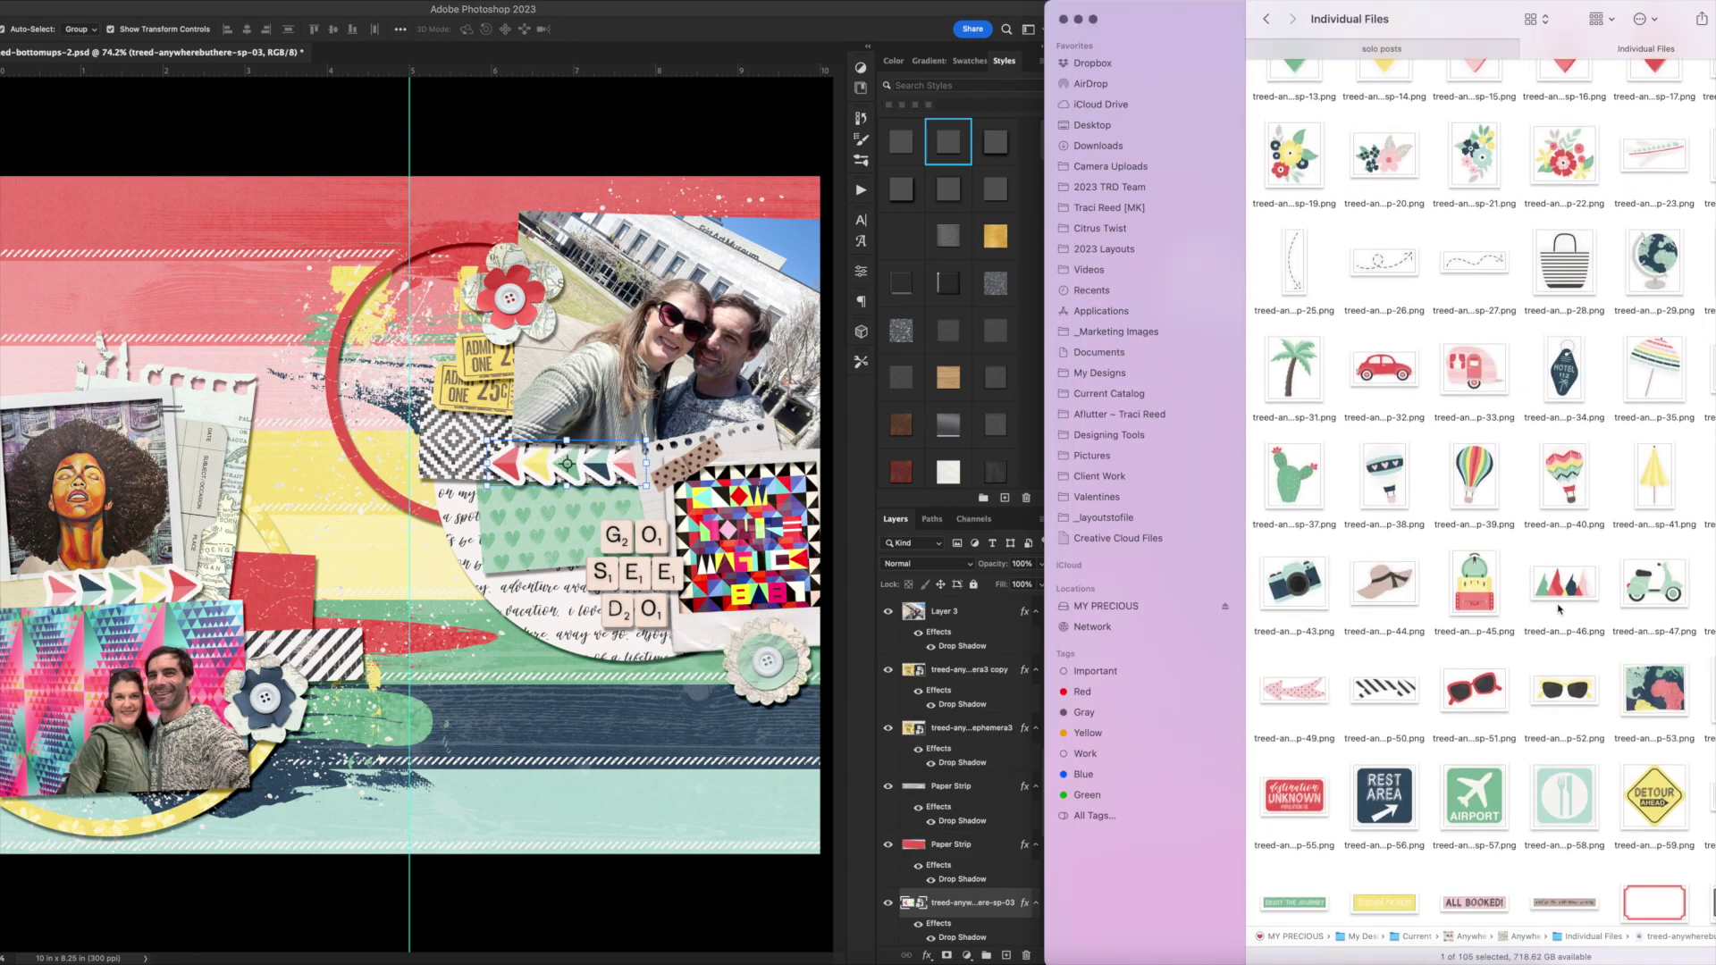
{"action": "left_click_drag", "start_coordinate": [1654, 677], "coordinate": [408, 517]}
{"action": "key", "text": "Return"}
{"action": "key", "text": "super+z"}
{"action": "key", "text": "super+z"}
Place the sp-53 map sticker and position it between the mint heart paper and the Go See Do tiles.
{"action": "left_click_drag", "start_coordinate": [1654, 676], "coordinate": [444, 550]}
{"action": "left_click_drag", "start_coordinate": [491, 444], "coordinate": [620, 490]}
{"action": "key", "text": "Return"}
{"action": "key", "text": "super+bracketright"}
{"action": "left_click_drag", "start_coordinate": [622, 489], "coordinate": [645, 543]}
Reorder the map sticker so it sits directly above Layer 3 and below Layer 4.
{"action": "key", "text": "super+bracketright"}
{"action": "key", "text": "super+bracketright"}
{"action": "key", "text": "super+bracketright"}
{"action": "key", "text": "super+bracketright"}
{"action": "key", "text": "super+bracketright"}
{"action": "key", "text": "super+bracketright"}
{"action": "key", "text": "super+bracketright"}
{"action": "key", "text": "super+bracketleft"}
{"action": "key", "text": "super+bracketleft"}
{"action": "key", "text": "super+bracketleft"}
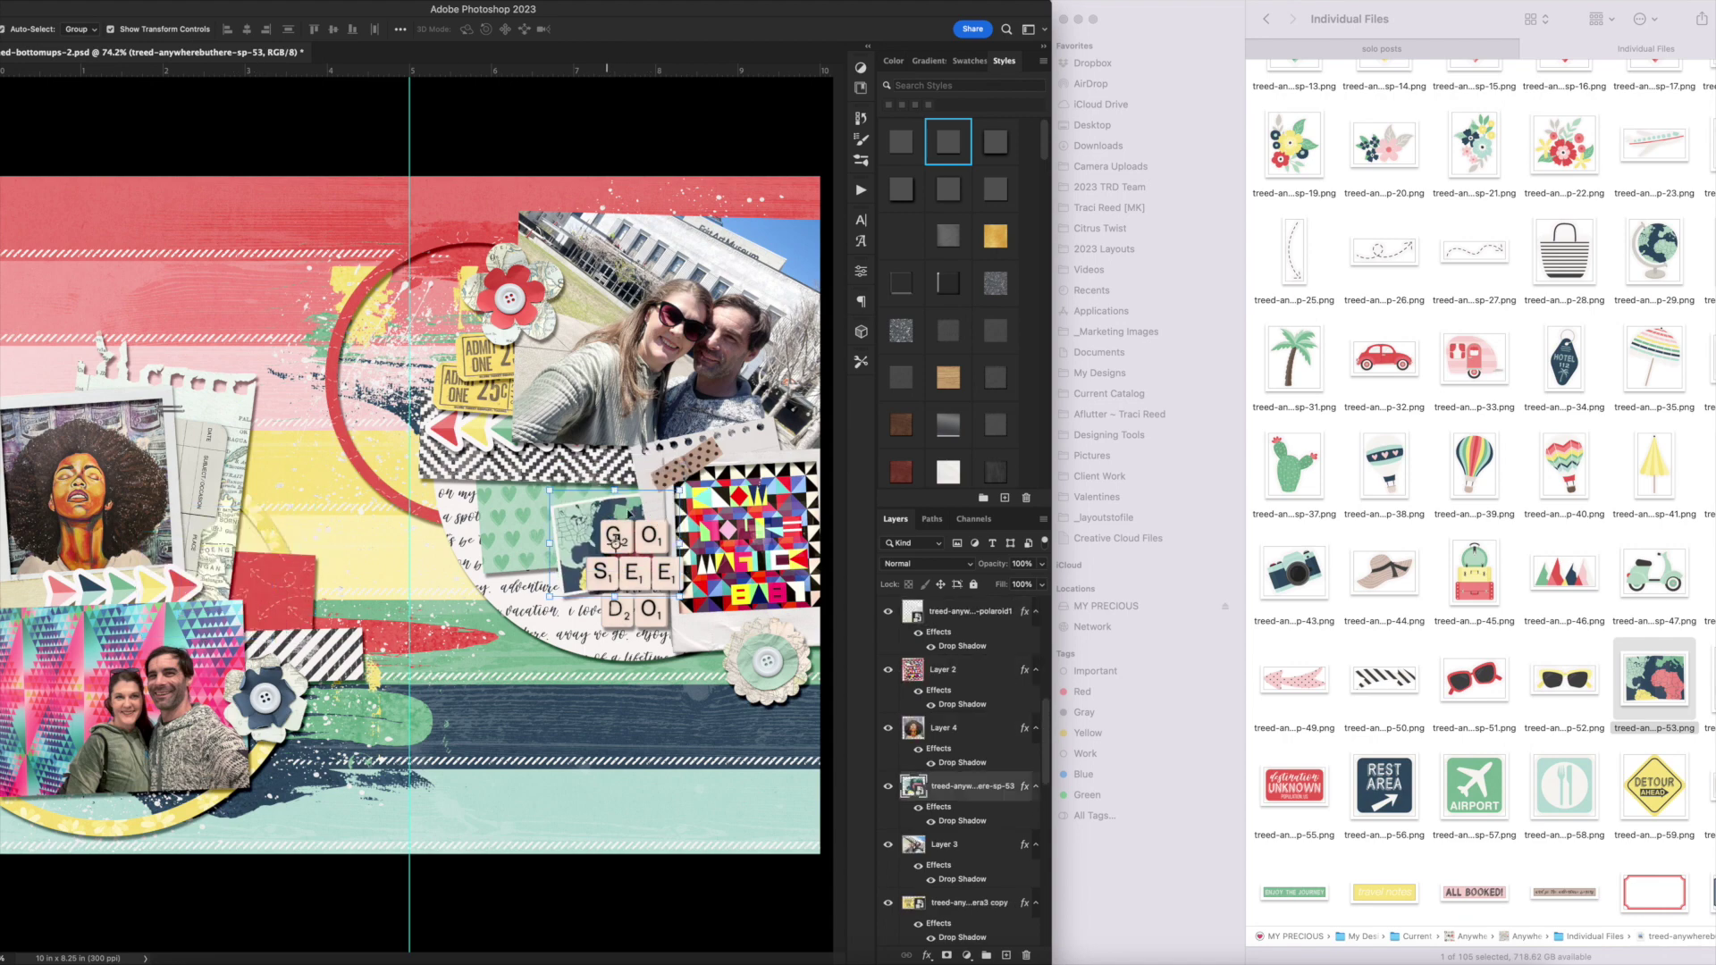
Place the sp-59 Detour Ahead sticker beside the portrait, layer it beneath the arrow sticker copy, and apply the drop shadow style.
{"action": "left_click", "coordinate": [1497, 688]}
{"action": "scroll", "coordinate": [1497, 688], "scroll_direction": "down", "scroll_amount": 3}
{"action": "left_click_drag", "start_coordinate": [1654, 635], "coordinate": [240, 577]}
{"action": "key", "text": "Return"}
{"action": "key", "text": "super+bracketright"}
{"action": "key", "text": "super+bracketright"}
{"action": "key", "text": "super+bracketright"}
{"action": "key", "text": "super+bracketright"}
{"action": "key", "text": "super+bracketleft"}
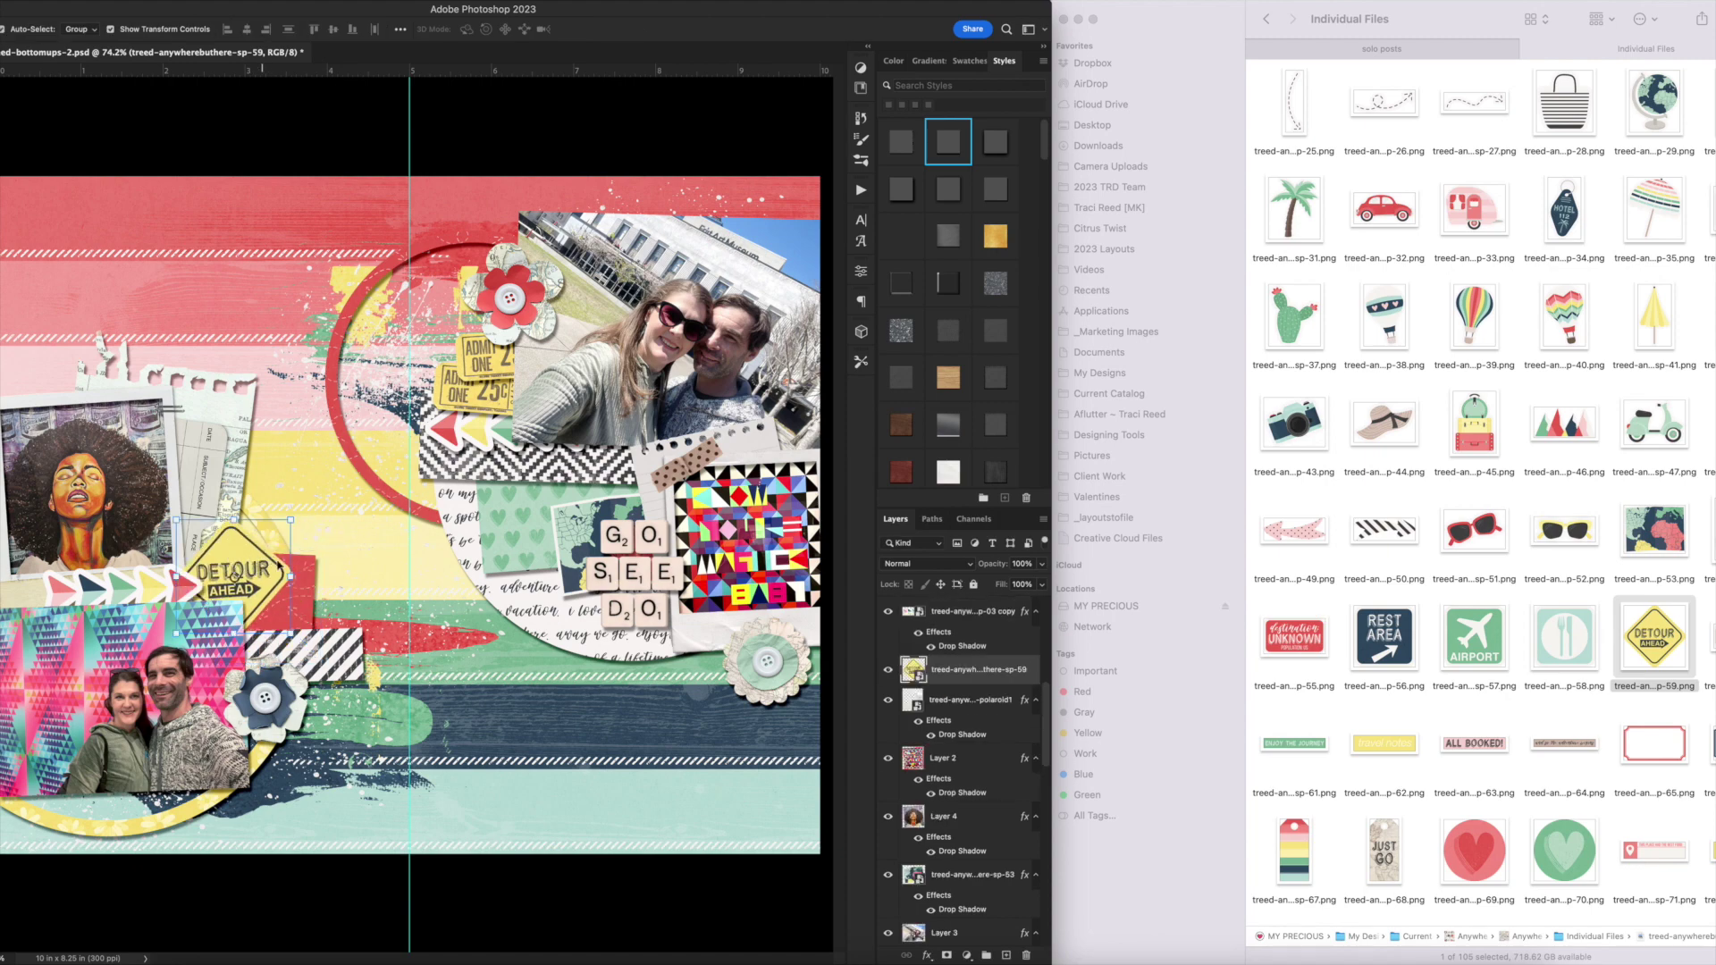
{"action": "left_click", "coordinate": [948, 150]}
Place the sp-69 and sp-70 round heart stickers on the spread and apply the drop shadow style to them.
{"action": "left_click", "coordinate": [1612, 762]}
{"action": "scroll", "coordinate": [1612, 762], "scroll_direction": "down", "scroll_amount": 3}
{"action": "scroll", "coordinate": [1611, 762], "scroll_direction": "up", "scroll_amount": 4}
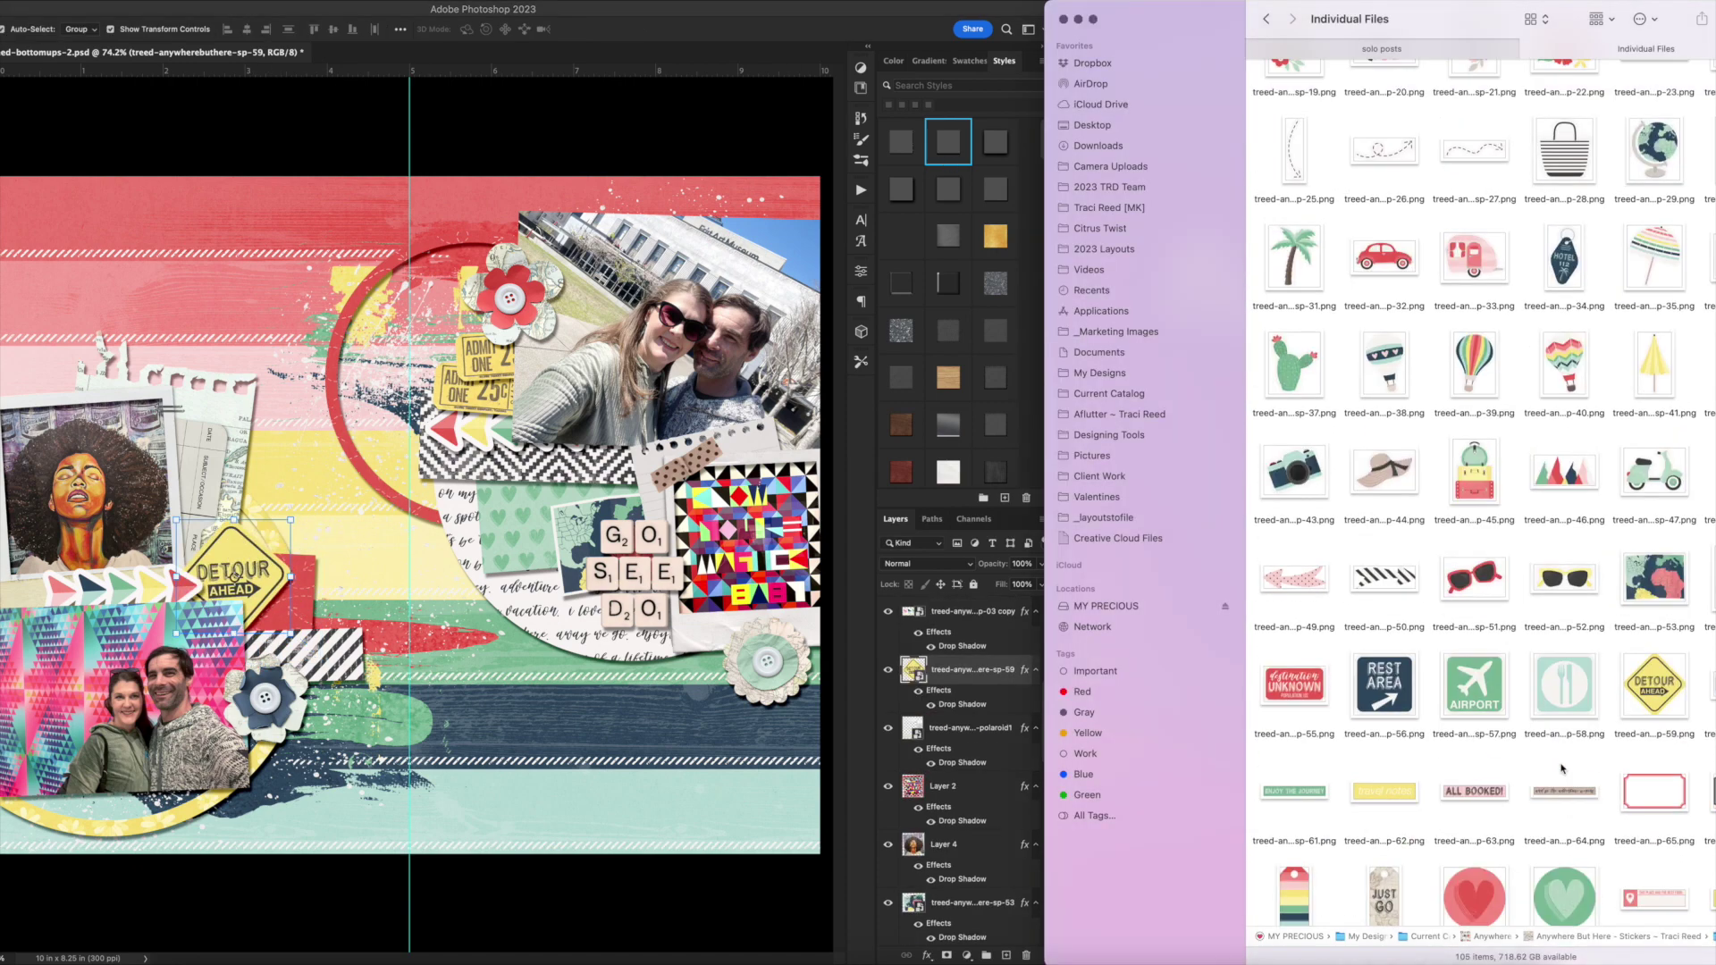
{"action": "scroll", "coordinate": [1611, 763], "scroll_direction": "down", "scroll_amount": 4}
{"action": "left_click", "coordinate": [1475, 745]}
{"action": "left_click", "coordinate": [1564, 745], "text": "super"}
{"action": "left_click_drag", "start_coordinate": [1564, 745], "coordinate": [489, 756]}
{"action": "key", "text": "Return"}
{"action": "key", "text": "Return"}
{"action": "left_click", "coordinate": [948, 143]}
Move the mint heart below the Detour Ahead sign and the coral heart to the end of the patterned strip by the torn note.
{"action": "left_click", "coordinate": [394, 402]}
{"action": "mouse_move", "coordinate": [434, 512]}
{"action": "left_mouse_down"}
{"action": "mouse_move", "coordinate": [359, 752]}
{"action": "mouse_move", "coordinate": [507, 250]}
{"action": "left_mouse_up"}
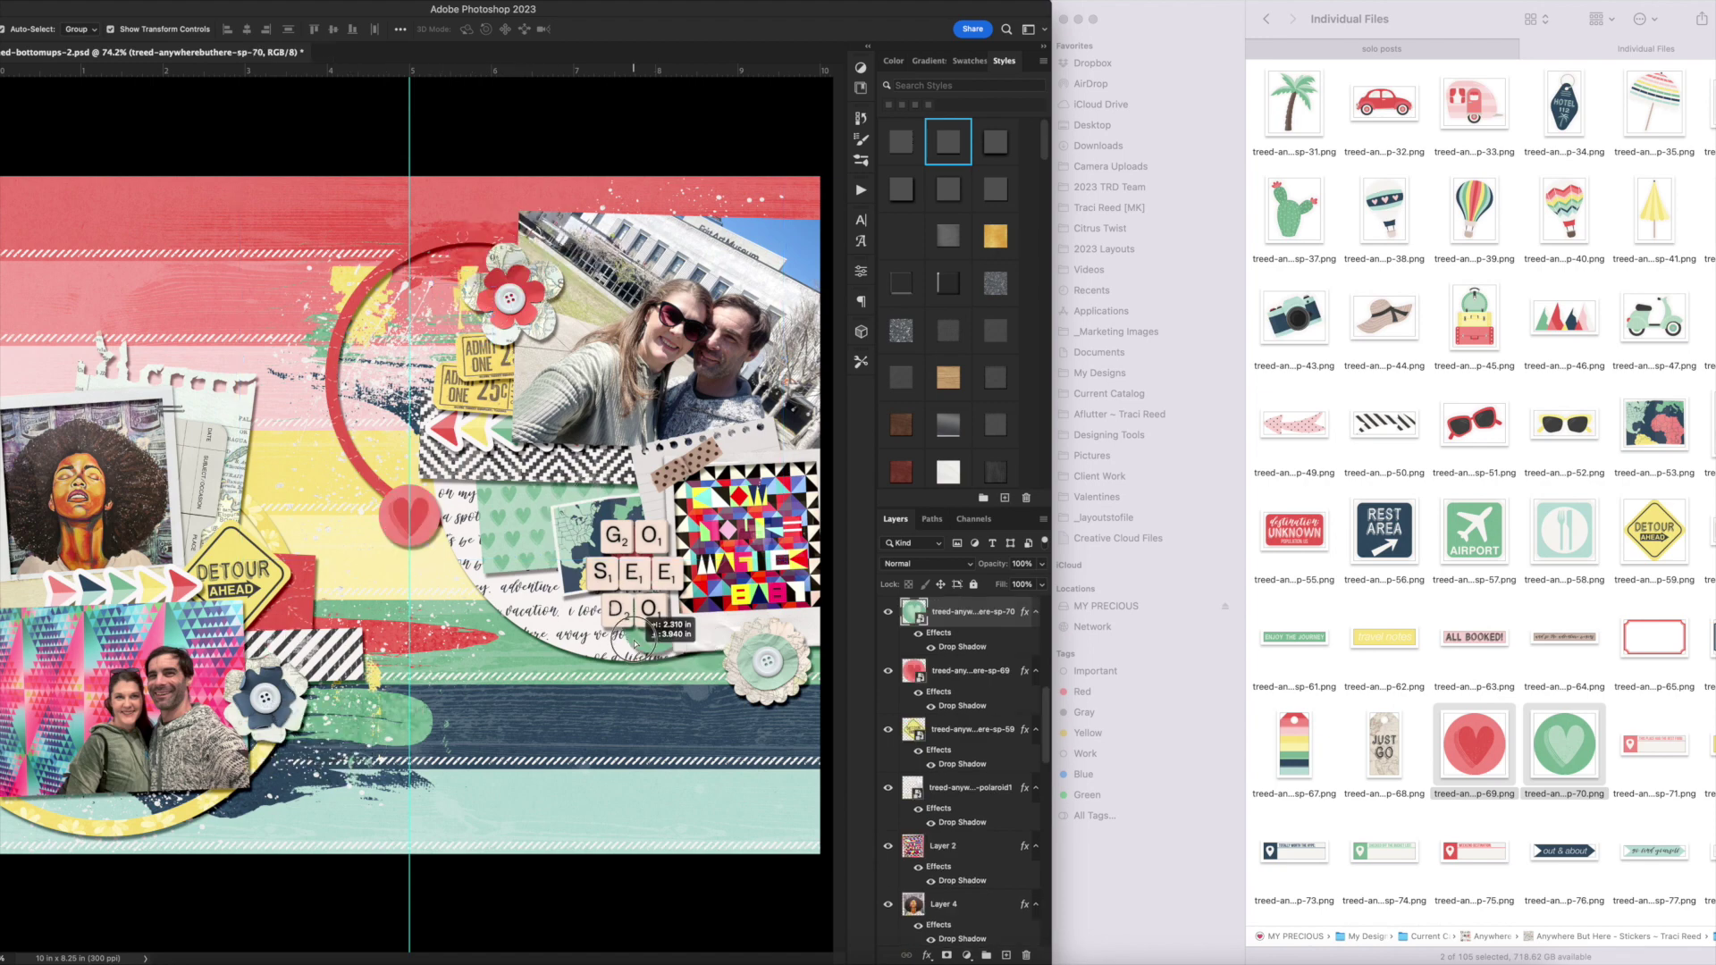
{"action": "left_click", "coordinate": [594, 676]}
{"action": "left_click", "coordinate": [432, 516]}
{"action": "left_click_drag", "start_coordinate": [733, 672], "coordinate": [190, 755]}
{"action": "left_click_drag", "start_coordinate": [338, 735], "coordinate": [332, 743]}
{"action": "left_click_drag", "start_coordinate": [397, 518], "coordinate": [189, 516]}
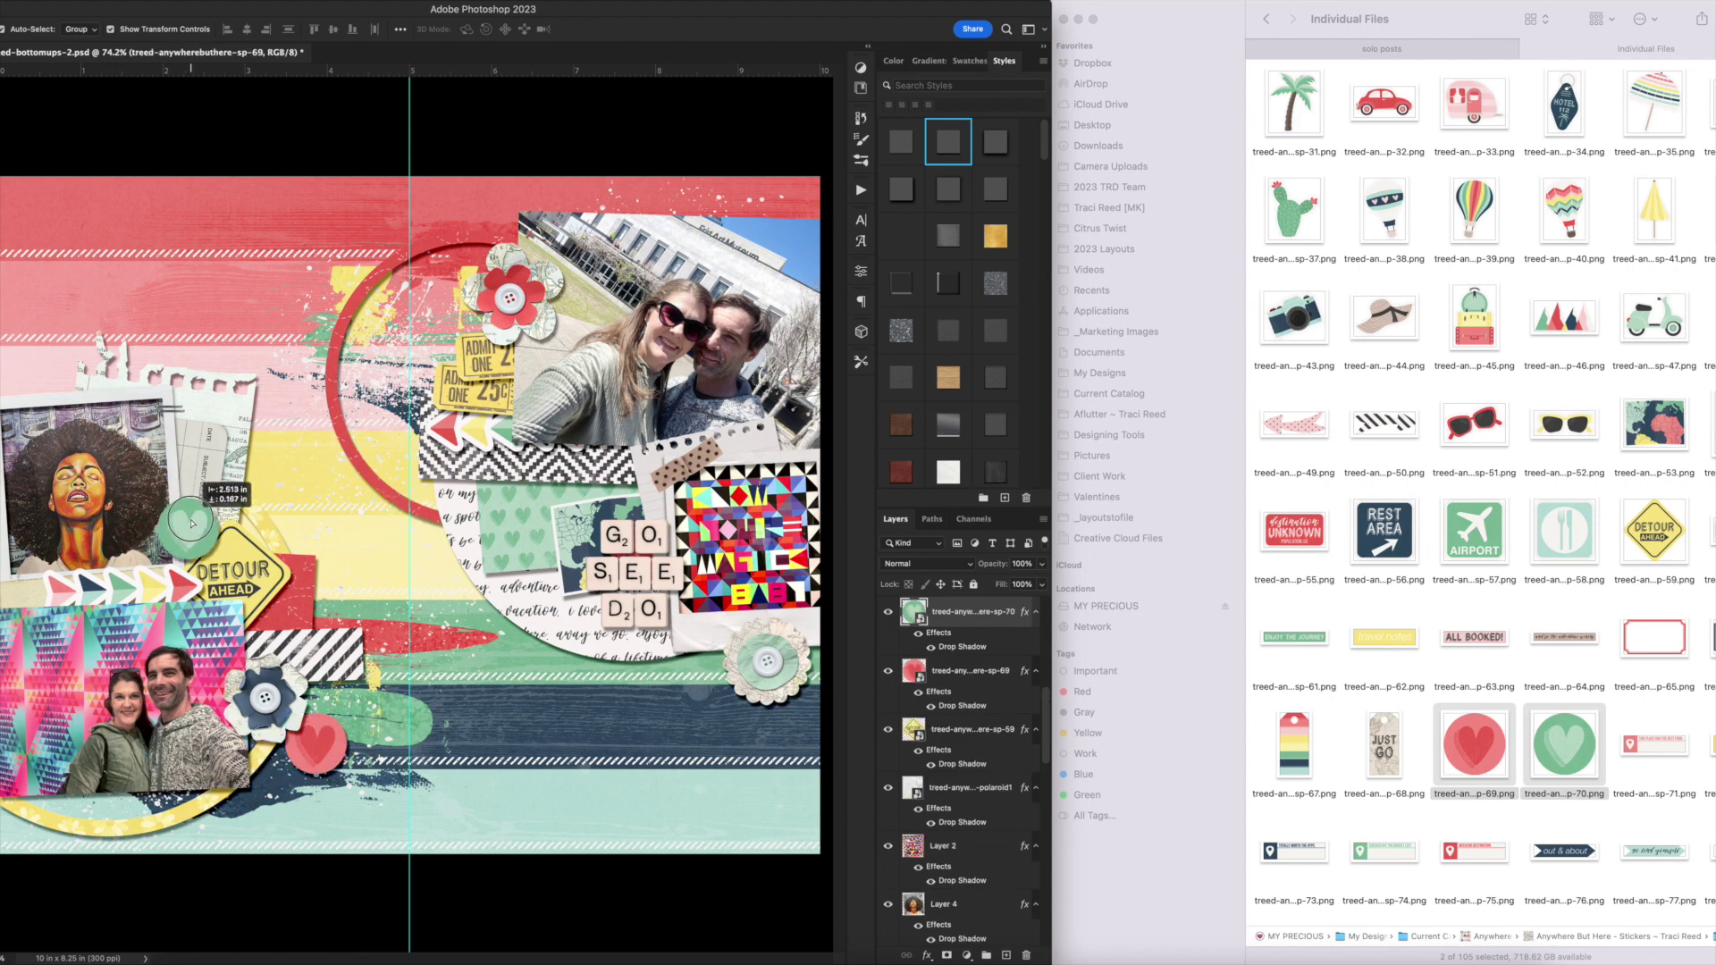
{"action": "left_click_drag", "start_coordinate": [317, 752], "coordinate": [623, 479]}
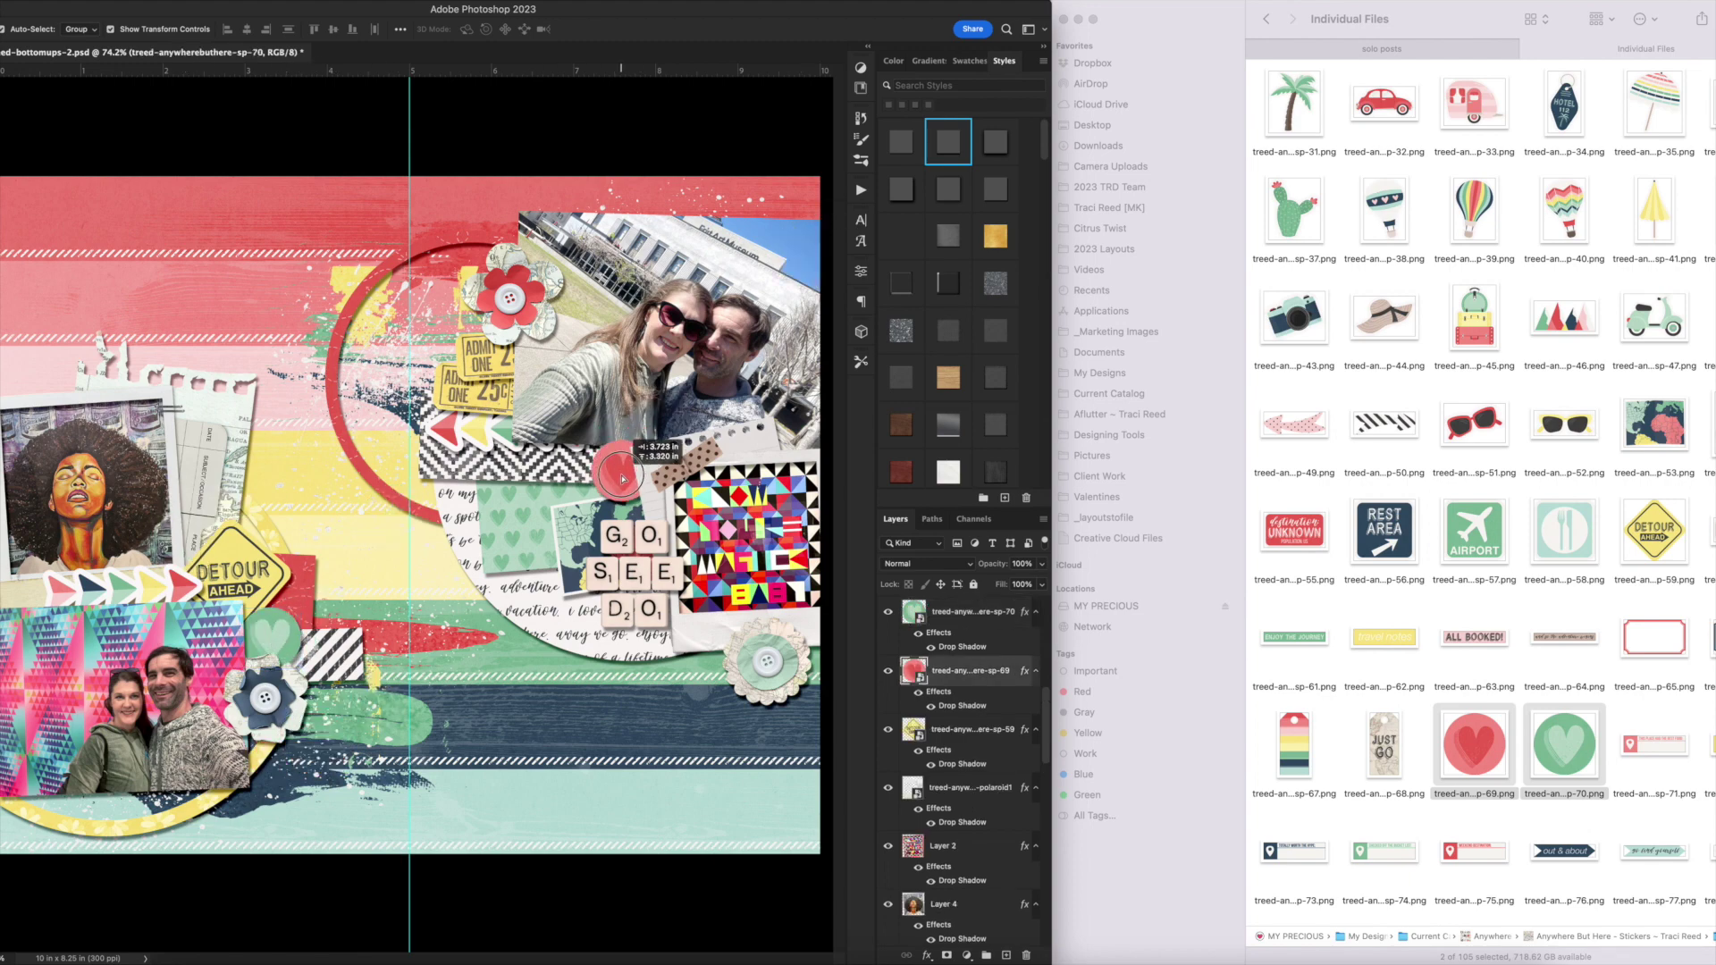
Preview the label stickers, place the sp-74 Checked Off the Bucket List label, and add the text "frist art museum, nashville, tn".
{"action": "scroll", "coordinate": [1497, 658], "scroll_direction": "down", "scroll_amount": 1}
{"action": "left_click", "coordinate": [1328, 832]}
{"action": "key", "text": "space"}
{"action": "key", "text": "Right"}
{"action": "key", "text": "Right"}
{"action": "key", "text": "Up"}
{"action": "key", "text": "Right"}
{"action": "key", "text": "Right"}
{"action": "key", "text": "Right"}
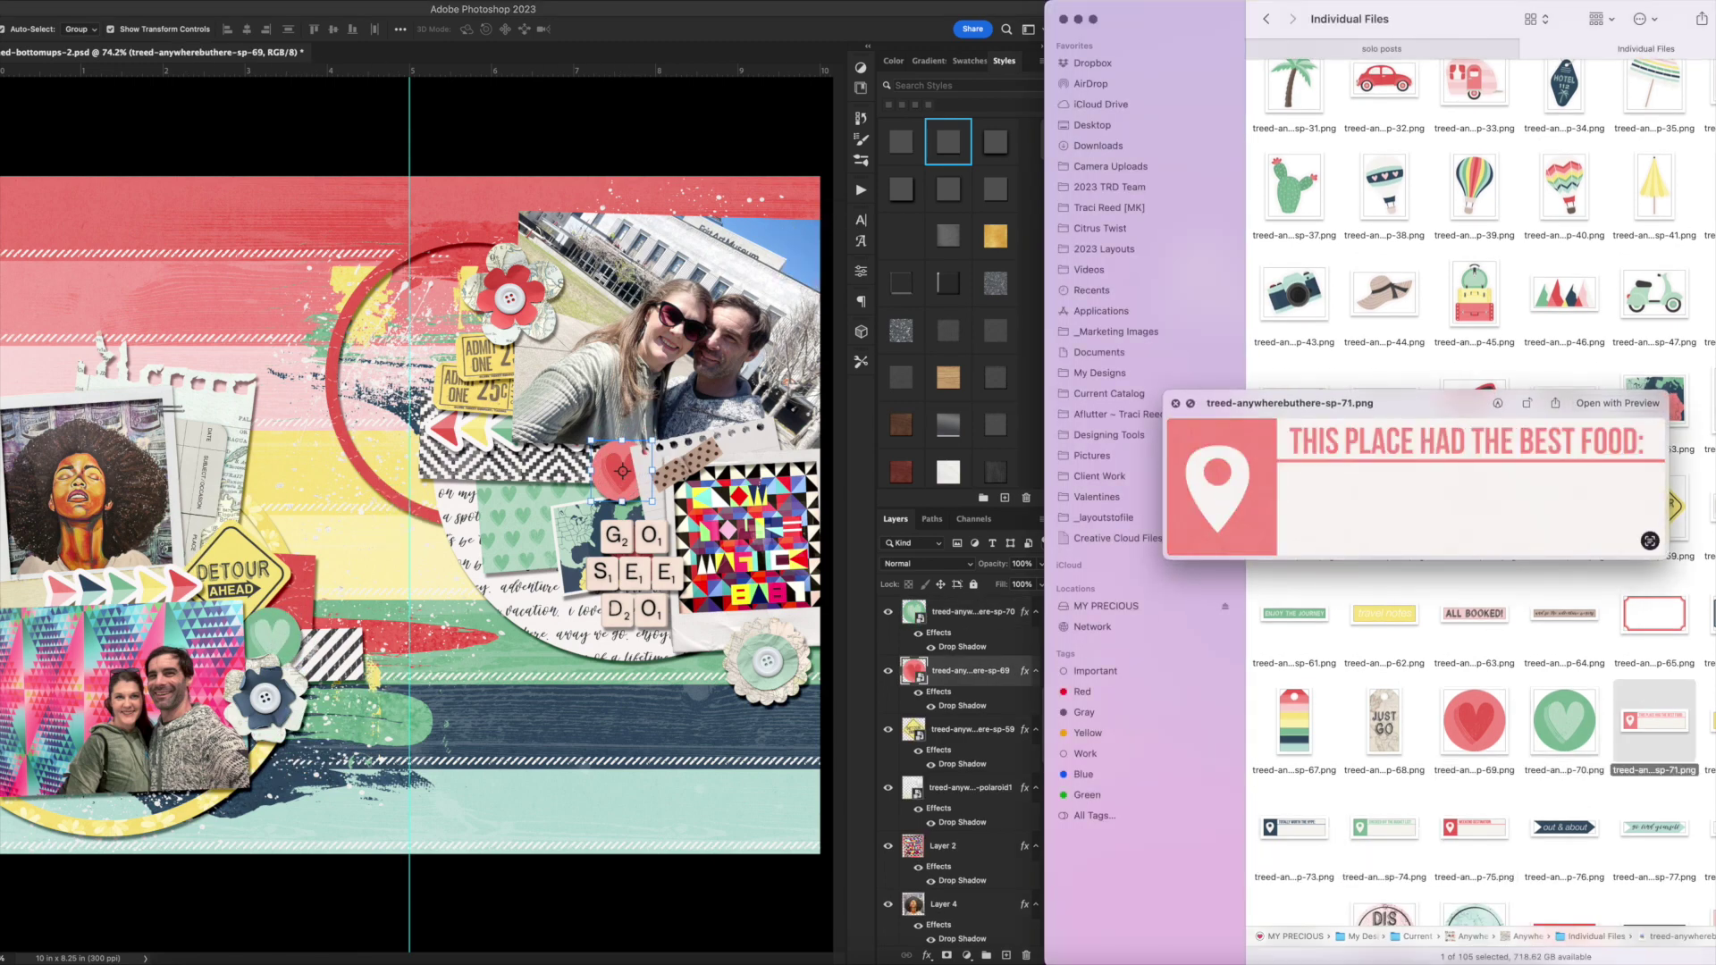
{"action": "left_click", "coordinate": [1384, 827]}
{"action": "left_click_drag", "start_coordinate": [1383, 828], "coordinate": [410, 516]}
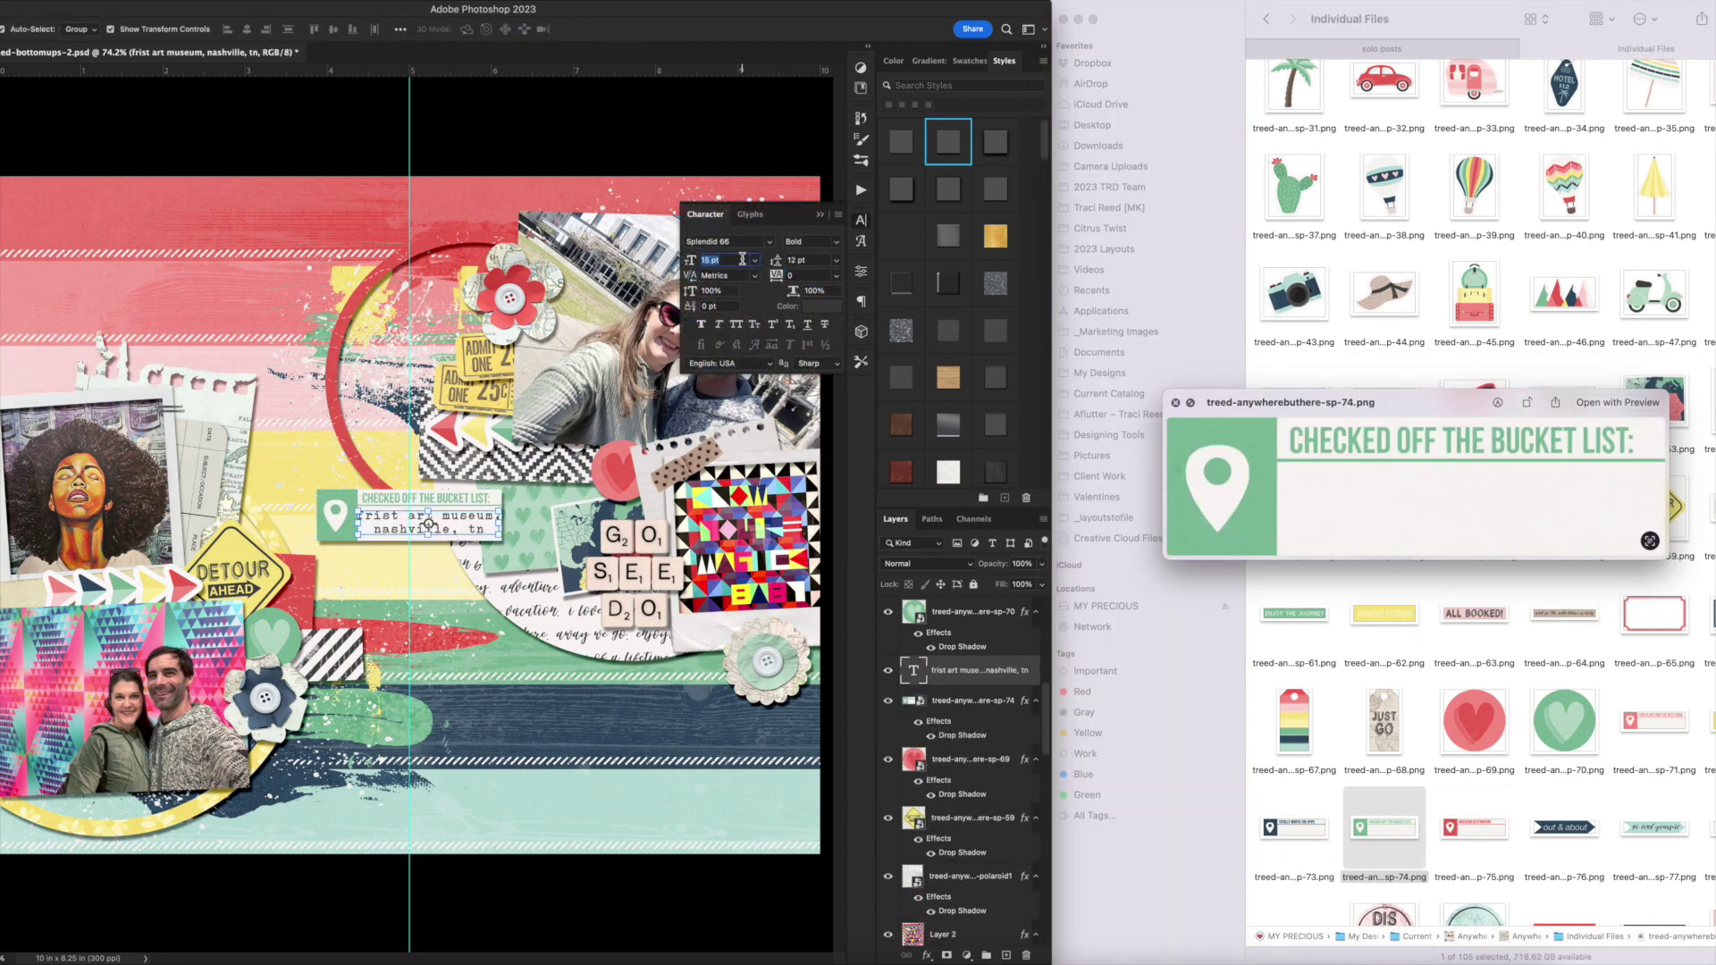
Combine the bucket-list label with its text, apply the drop shadow style, and move it below the lower couple photo.
{"action": "left_click", "coordinate": [998, 704], "text": "shift"}
{"action": "right_click", "coordinate": [1000, 704]}
{"action": "left_click", "coordinate": [1033, 689]}
{"action": "left_click", "coordinate": [949, 140]}
{"action": "left_click_drag", "start_coordinate": [490, 506], "coordinate": [784, 612]}
{"action": "left_click_drag", "start_coordinate": [689, 681], "coordinate": [150, 817]}
{"action": "key", "text": "Return"}
Reorder the bucket-list label so it tucks behind the lower couple photo and sits above the polaroid frame.
{"action": "key", "text": "super+bracketright"}
{"action": "key", "text": "super+bracketright"}
{"action": "key", "text": "super+bracketright"}
{"action": "key", "text": "super+bracketright"}
{"action": "key", "text": "super+bracketright"}
{"action": "left_click", "coordinate": [368, 798]}
{"action": "key", "text": "super+bracketleft"}
{"action": "key", "text": "super+bracketleft"}
{"action": "key", "text": "super+bracketleft"}
{"action": "key", "text": "super+bracketright"}
Select the photo cluster around the portrait and lower couple photo and move it up slightly.
{"action": "mouse_move", "coordinate": [295, 892]}
{"action": "left_mouse_down"}
{"action": "mouse_move", "coordinate": [90, 626]}
{"action": "mouse_move", "coordinate": [62, 465]}
{"action": "left_mouse_up"}
{"action": "left_click", "coordinate": [366, 358], "text": "shift"}
{"action": "left_click_drag", "start_coordinate": [175, 501], "coordinate": [176, 474]}
{"action": "left_click", "coordinate": [726, 920]}
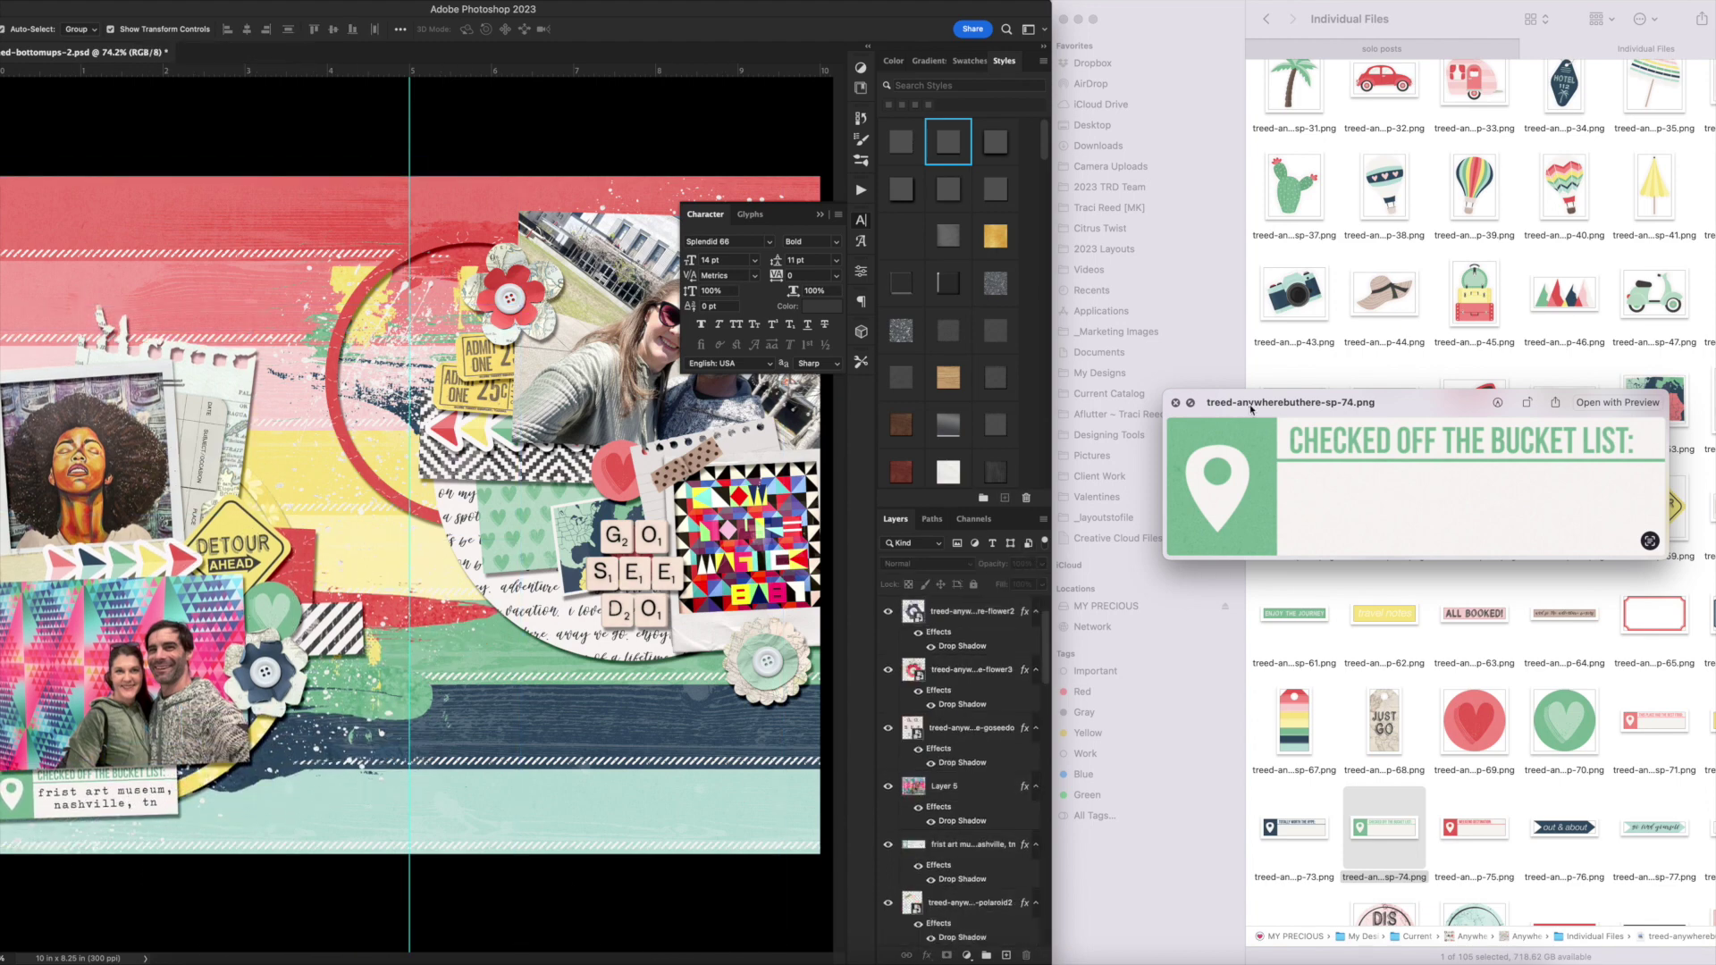
Place the sp-91 Explore More sticker above the portrait photo and apply the drop shadow style.
{"action": "key", "text": "space"}
{"action": "scroll", "coordinate": [1630, 695], "scroll_direction": "down", "scroll_amount": 3}
{"action": "scroll", "coordinate": [1630, 695], "scroll_direction": "down", "scroll_amount": 3}
{"action": "left_click_drag", "start_coordinate": [1294, 817], "coordinate": [72, 337]}
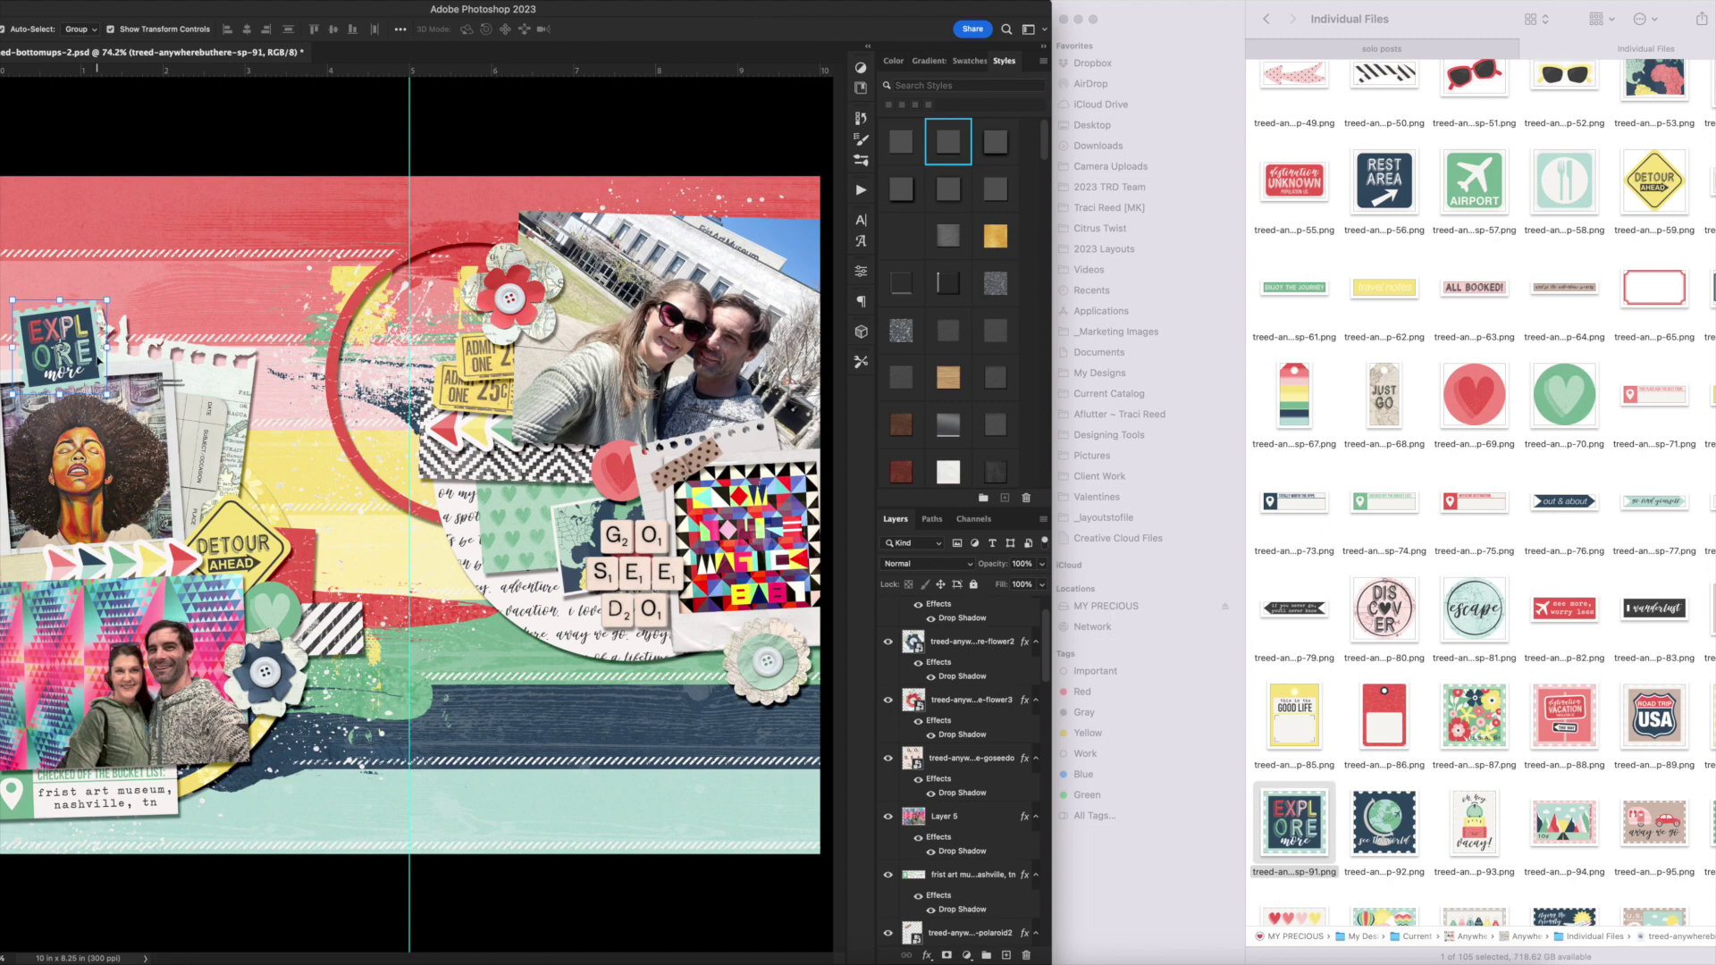
{"action": "left_click", "coordinate": [943, 144]}
Lower the Explore More sticker in the layer order behind the portrait cluster and shift it toward the page's outer edge.
{"action": "key", "text": "shift+super+bracketleft"}
{"action": "key", "text": "super+bracketright"}
{"action": "key", "text": "super+bracketright"}
{"action": "key", "text": "super+bracketright"}
{"action": "key", "text": "super+bracketright"}
{"action": "left_click_drag", "start_coordinate": [52, 326], "coordinate": [31, 313]}
Place the Around Town scooter stamp sticker, scale it to 69%, and apply the drop shadow style.
{"action": "left_click_drag", "start_coordinate": [1711, 718], "coordinate": [581, 501]}
{"action": "left_click", "coordinate": [37, 333]}
{"action": "key", "text": "super+t"}
{"action": "left_click", "coordinate": [398, 541]}
{"action": "key", "text": "super+t"}
{"action": "double_click", "coordinate": [209, 29]}
{"action": "type", "text": "69"}
{"action": "key", "text": "Return"}
{"action": "left_click", "coordinate": [948, 142]}
Position the scooter sticker below the lettering photo at the page edge and shift the mint flower inward beside it.
{"action": "left_click_drag", "start_coordinate": [420, 538], "coordinate": [745, 704]}
{"action": "left_click_drag", "start_coordinate": [788, 624], "coordinate": [796, 631]}
{"action": "key", "text": "Return"}
{"action": "left_click_drag", "start_coordinate": [712, 704], "coordinate": [751, 698]}
{"action": "left_click_drag", "start_coordinate": [769, 663], "coordinate": [803, 682]}
{"action": "left_click_drag", "start_coordinate": [826, 639], "coordinate": [798, 678]}
{"action": "key", "text": "Return"}
{"action": "left_click_drag", "start_coordinate": [695, 647], "coordinate": [783, 679]}
{"action": "left_click", "coordinate": [695, 654]}
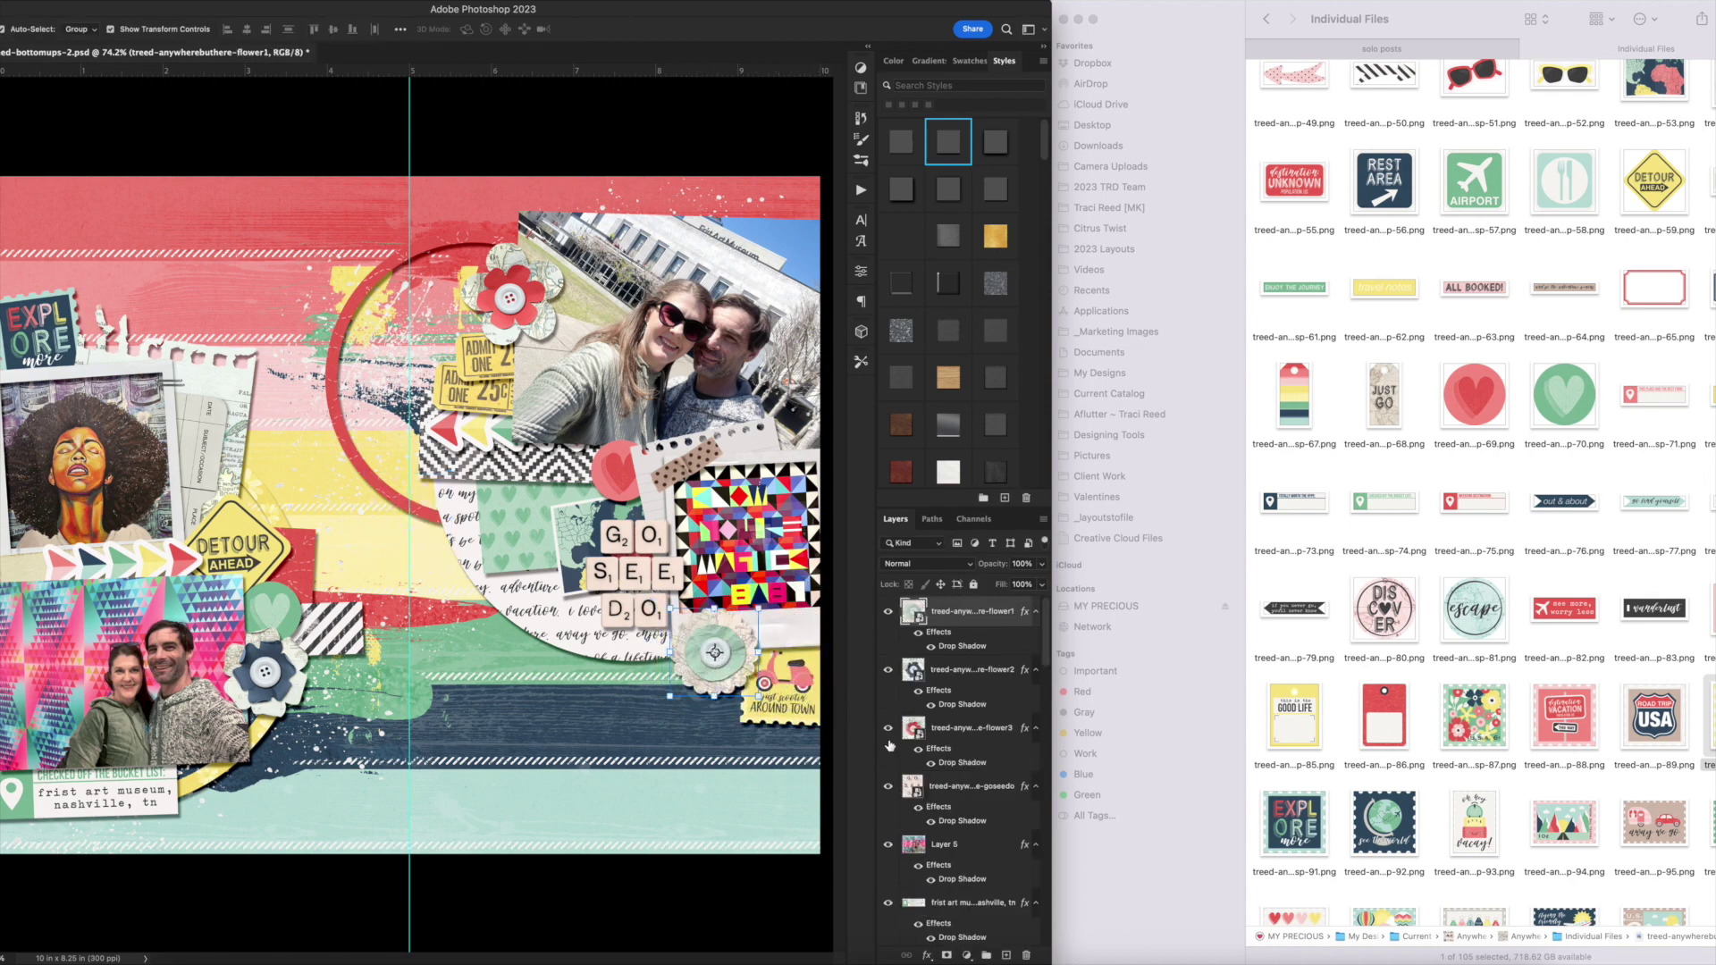
Add a journaling text box above the portrait, insert the museum-visit story, and left-align the paragraph.
{"action": "left_click_drag", "start_coordinate": [264, 291], "coordinate": [271, 294]}
{"action": "key", "text": "super+v"}
{"action": "key", "text": "super+a"}
{"action": "left_click", "coordinate": [861, 302]}
{"action": "left_click", "coordinate": [702, 323]}
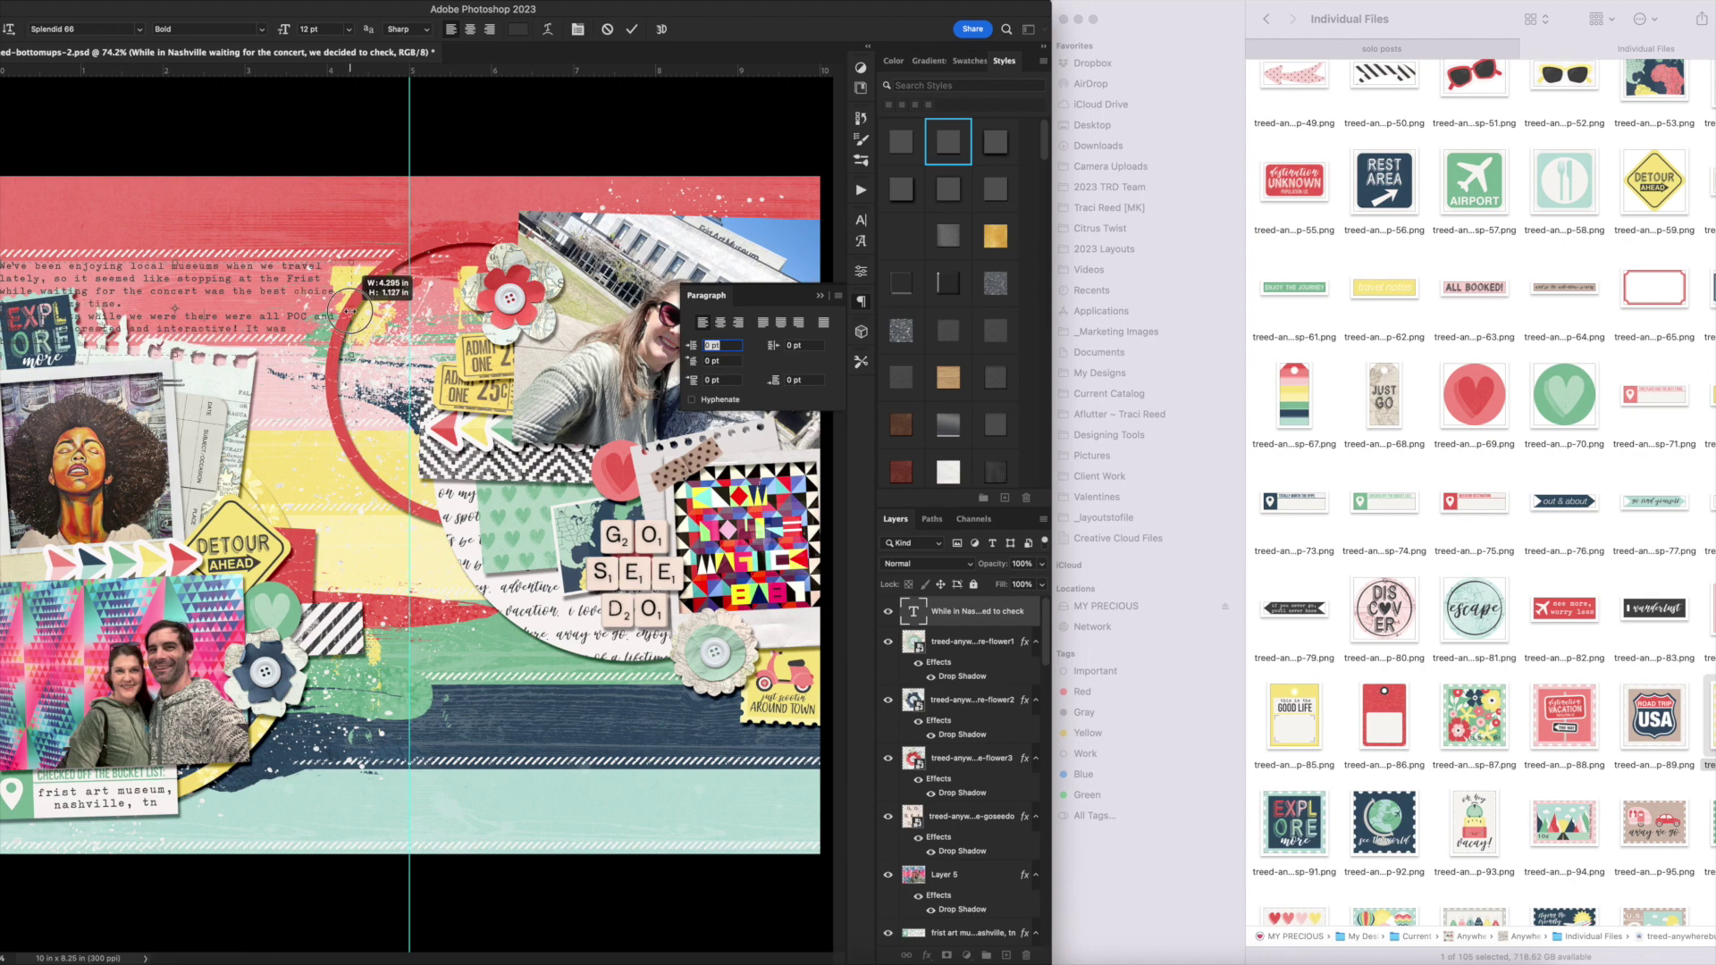
Select the cluster around the portrait and lower couple photo and move it down to make room for the journaling.
{"action": "key", "text": "v"}
{"action": "mouse_move", "coordinate": [331, 885]}
{"action": "left_mouse_down"}
{"action": "mouse_move", "coordinate": [80, 500]}
{"action": "mouse_move", "coordinate": [36, 365]}
{"action": "left_mouse_up"}
{"action": "left_click", "coordinate": [295, 420], "text": "shift"}
{"action": "left_click_drag", "start_coordinate": [205, 426], "coordinate": [204, 445]}
Revise the journaling text and move the red circle frame up and away from it.
{"action": "double_click", "coordinate": [129, 314]}
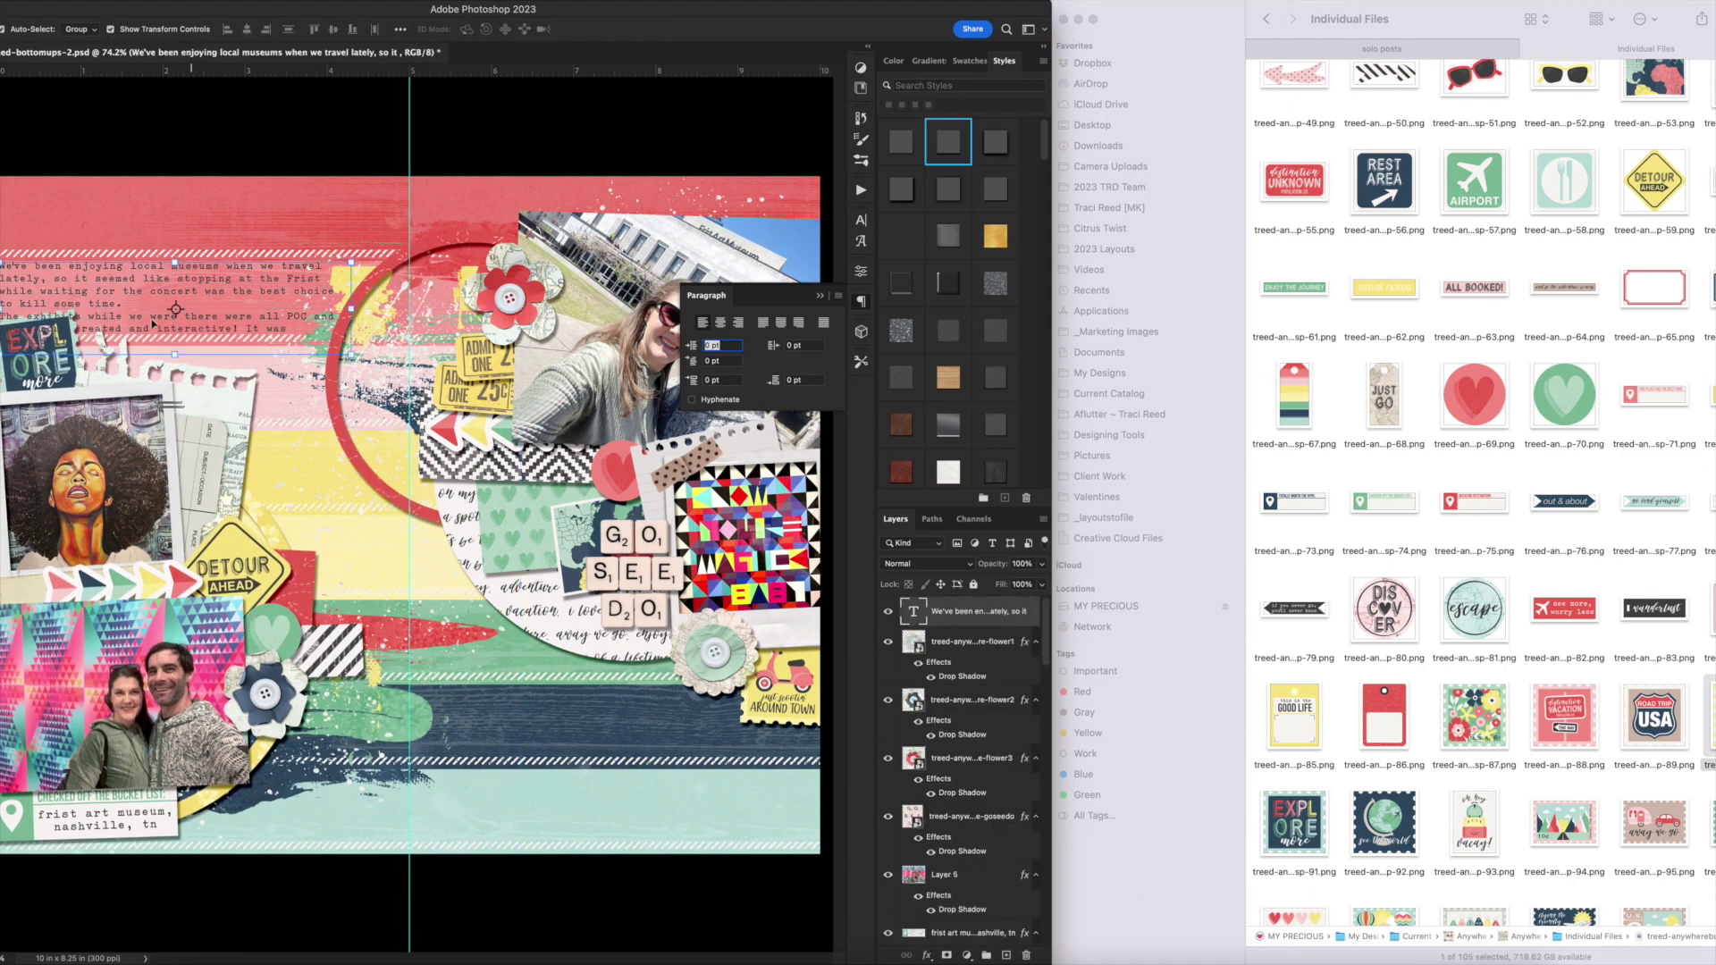
{"action": "left_click", "coordinate": [175, 265]}
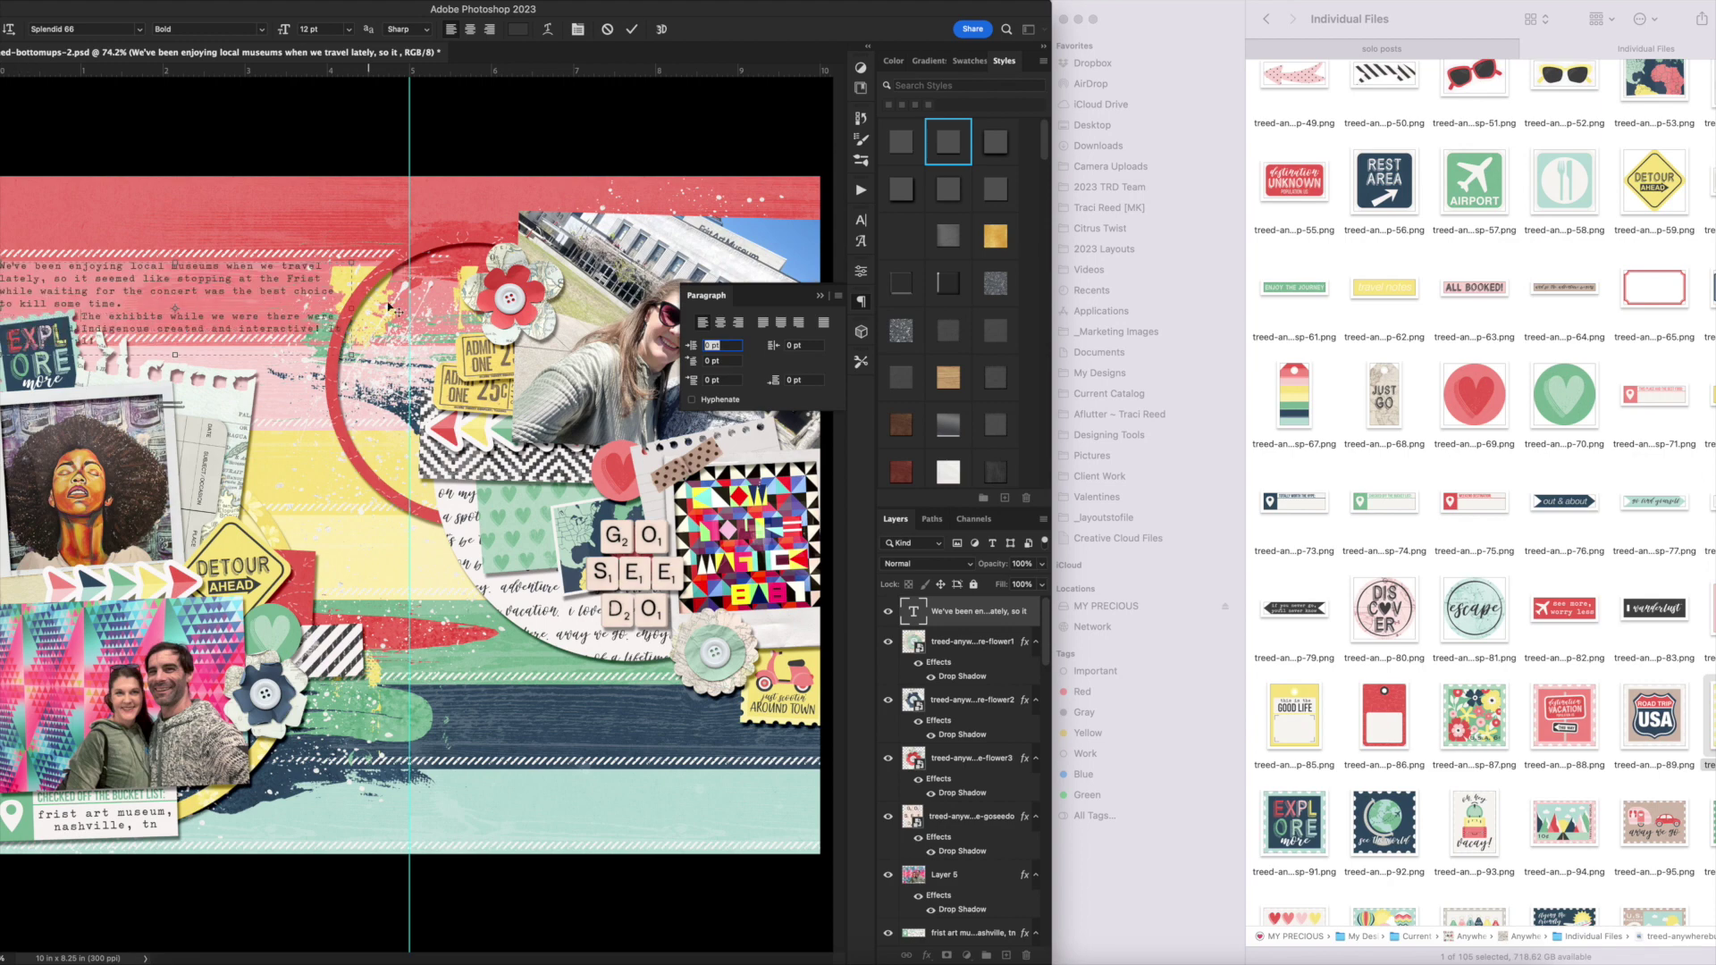
{"action": "left_click_drag", "start_coordinate": [407, 266], "coordinate": [438, 221]}
Finish the journaling wording and recolor the text white from the swatches.
{"action": "double_click", "coordinate": [338, 306]}
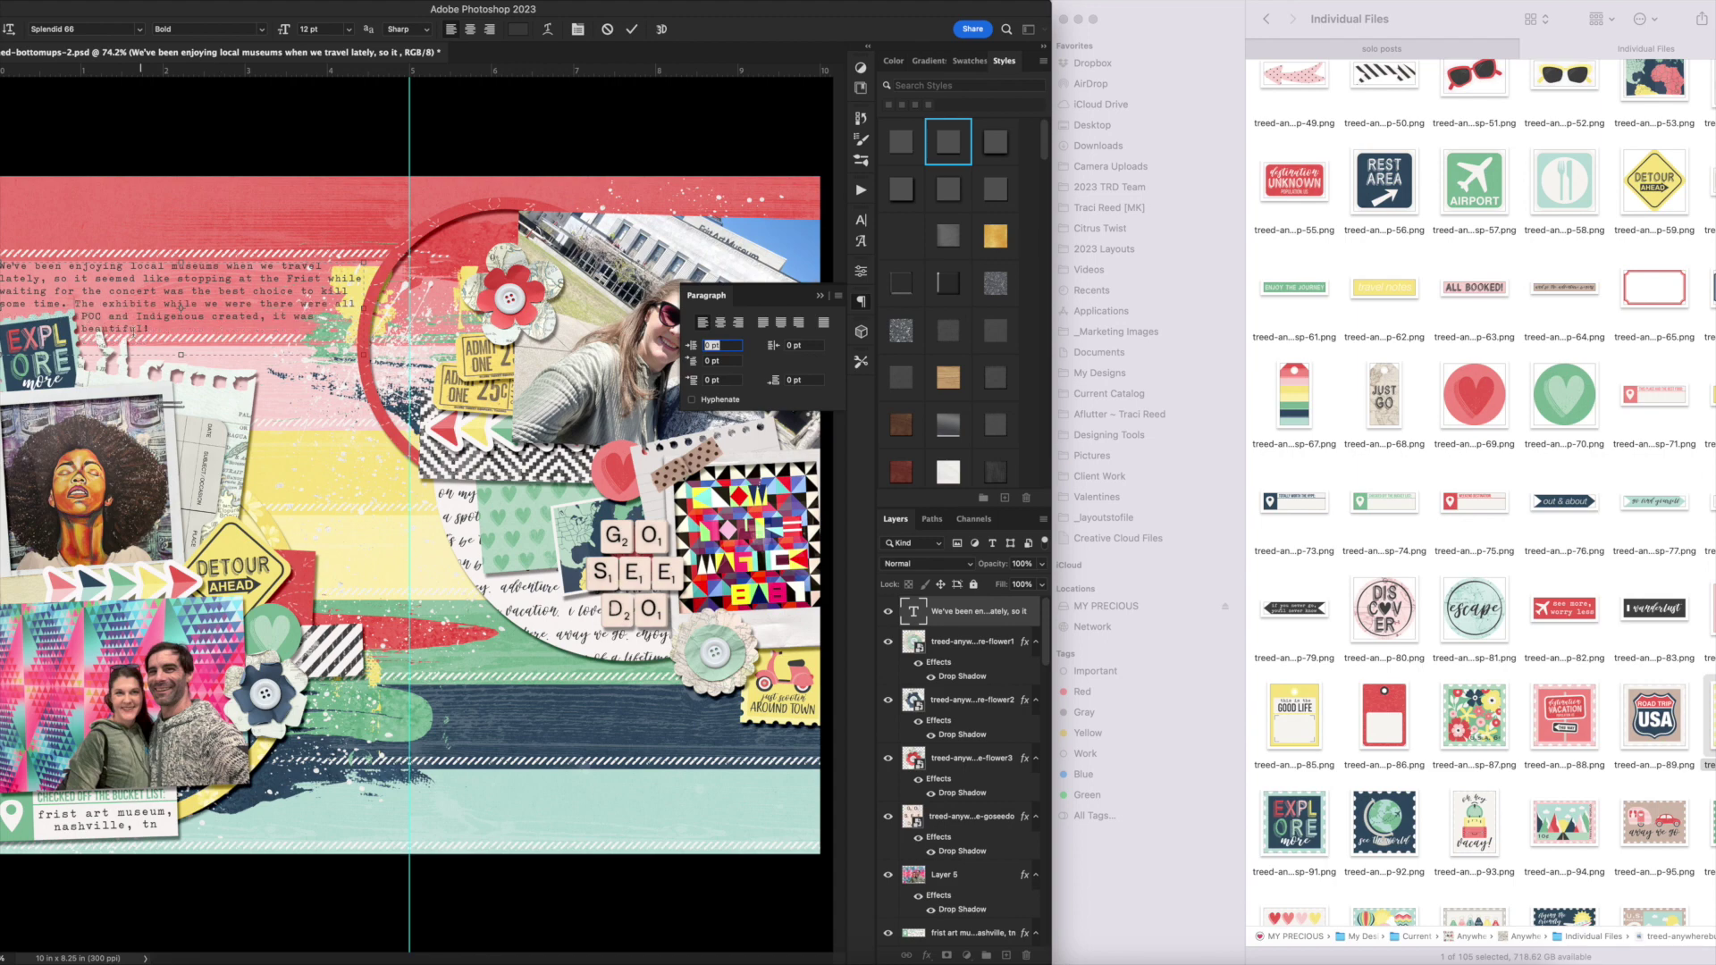
{"action": "left_click", "coordinate": [971, 60]}
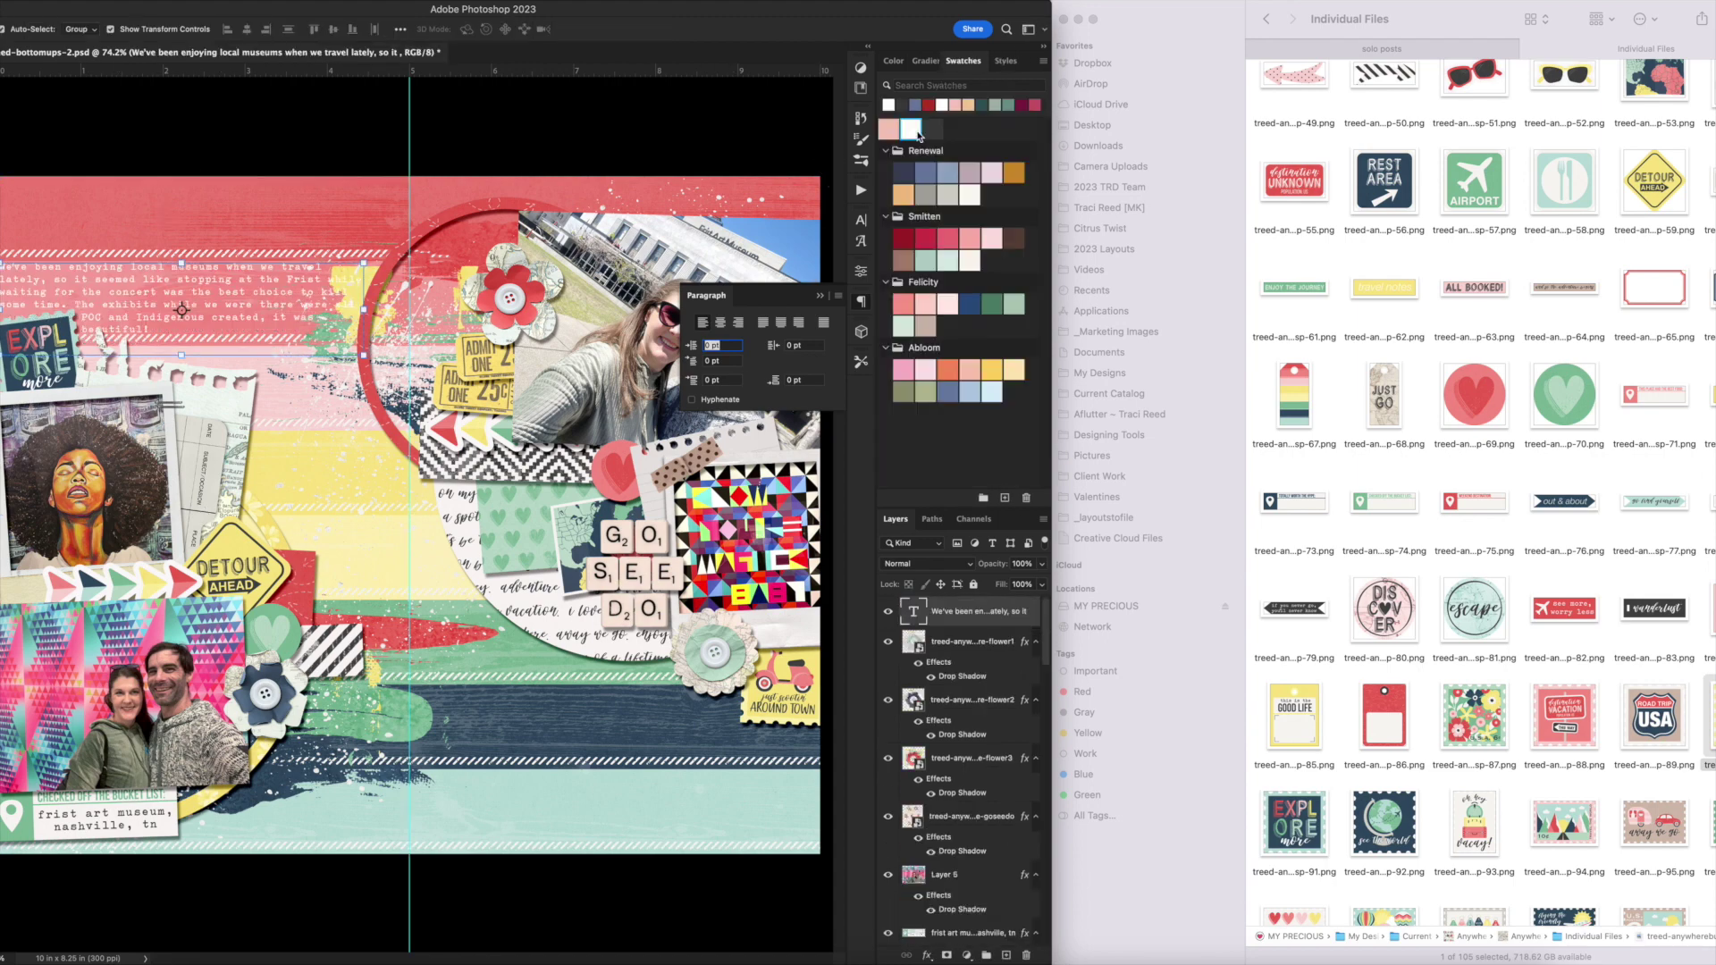
Open the kit's Alpha folder and bring the letters E, F, H, I, R, S and T onto the spread.
{"action": "left_click", "coordinate": [1264, 20]}
{"action": "left_click", "coordinate": [1265, 20]}
{"action": "left_click", "coordinate": [1265, 20]}
{"action": "double_click", "coordinate": [1655, 224]}
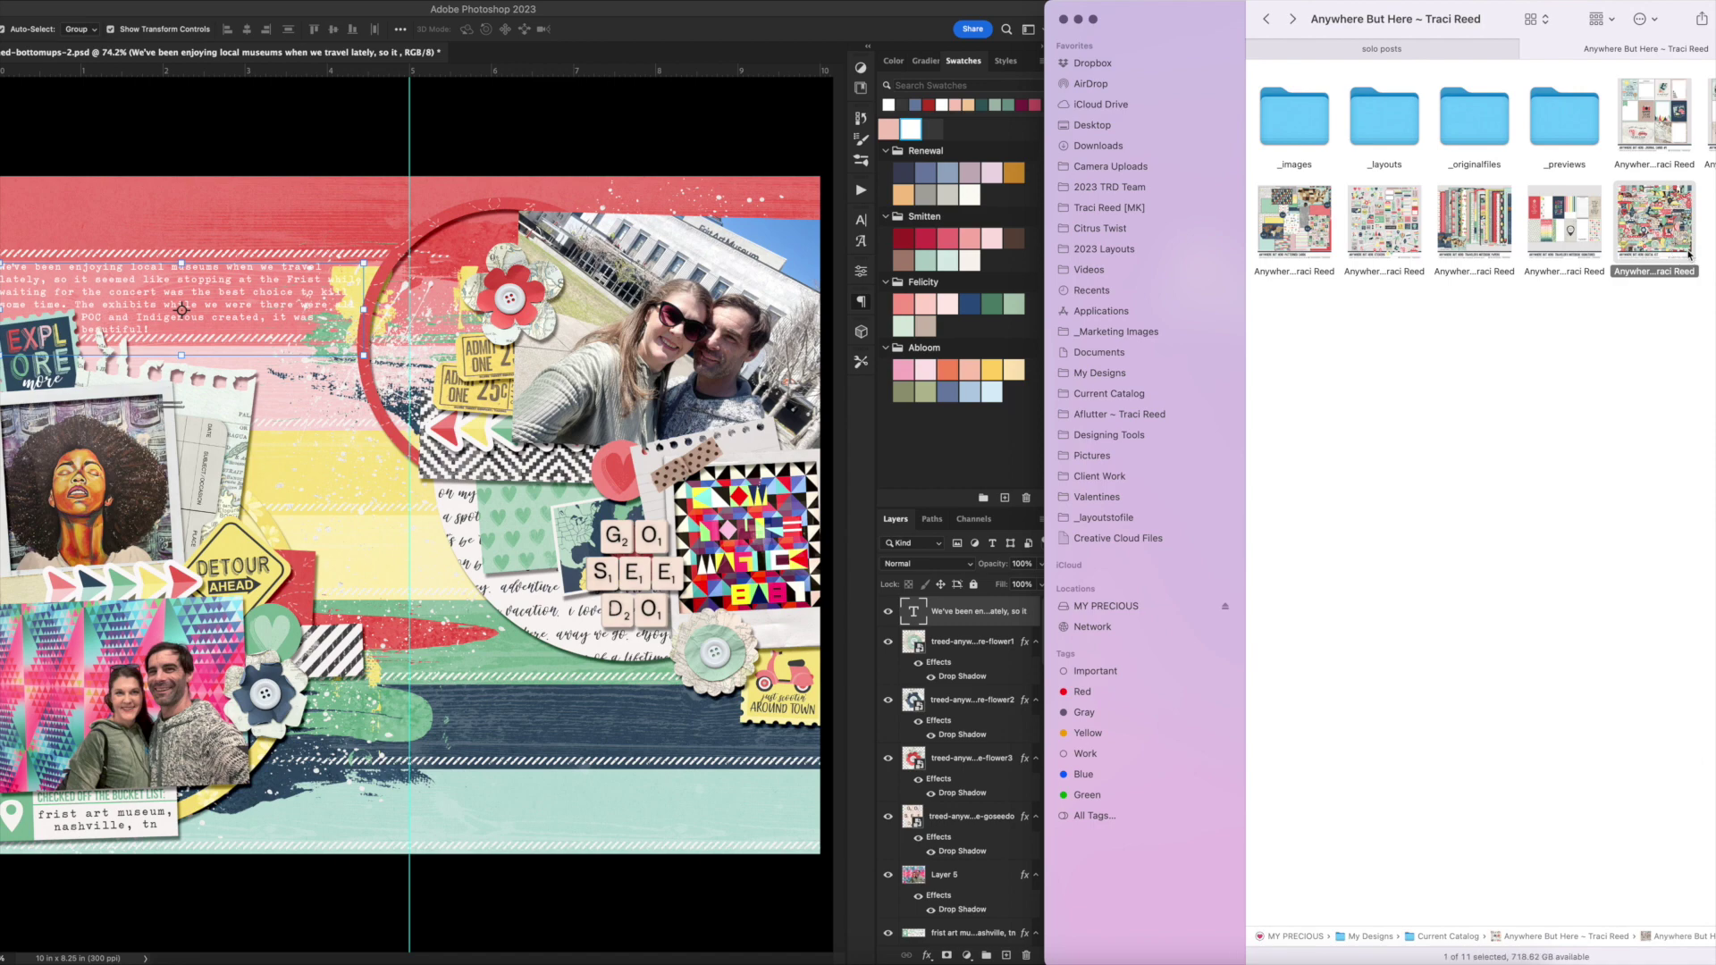
{"action": "double_click", "coordinate": [1390, 128]}
{"action": "left_click", "coordinate": [1648, 667]}
{"action": "left_click", "coordinate": [1564, 438], "text": "super"}
{"action": "left_click", "coordinate": [1710, 335], "text": "super"}
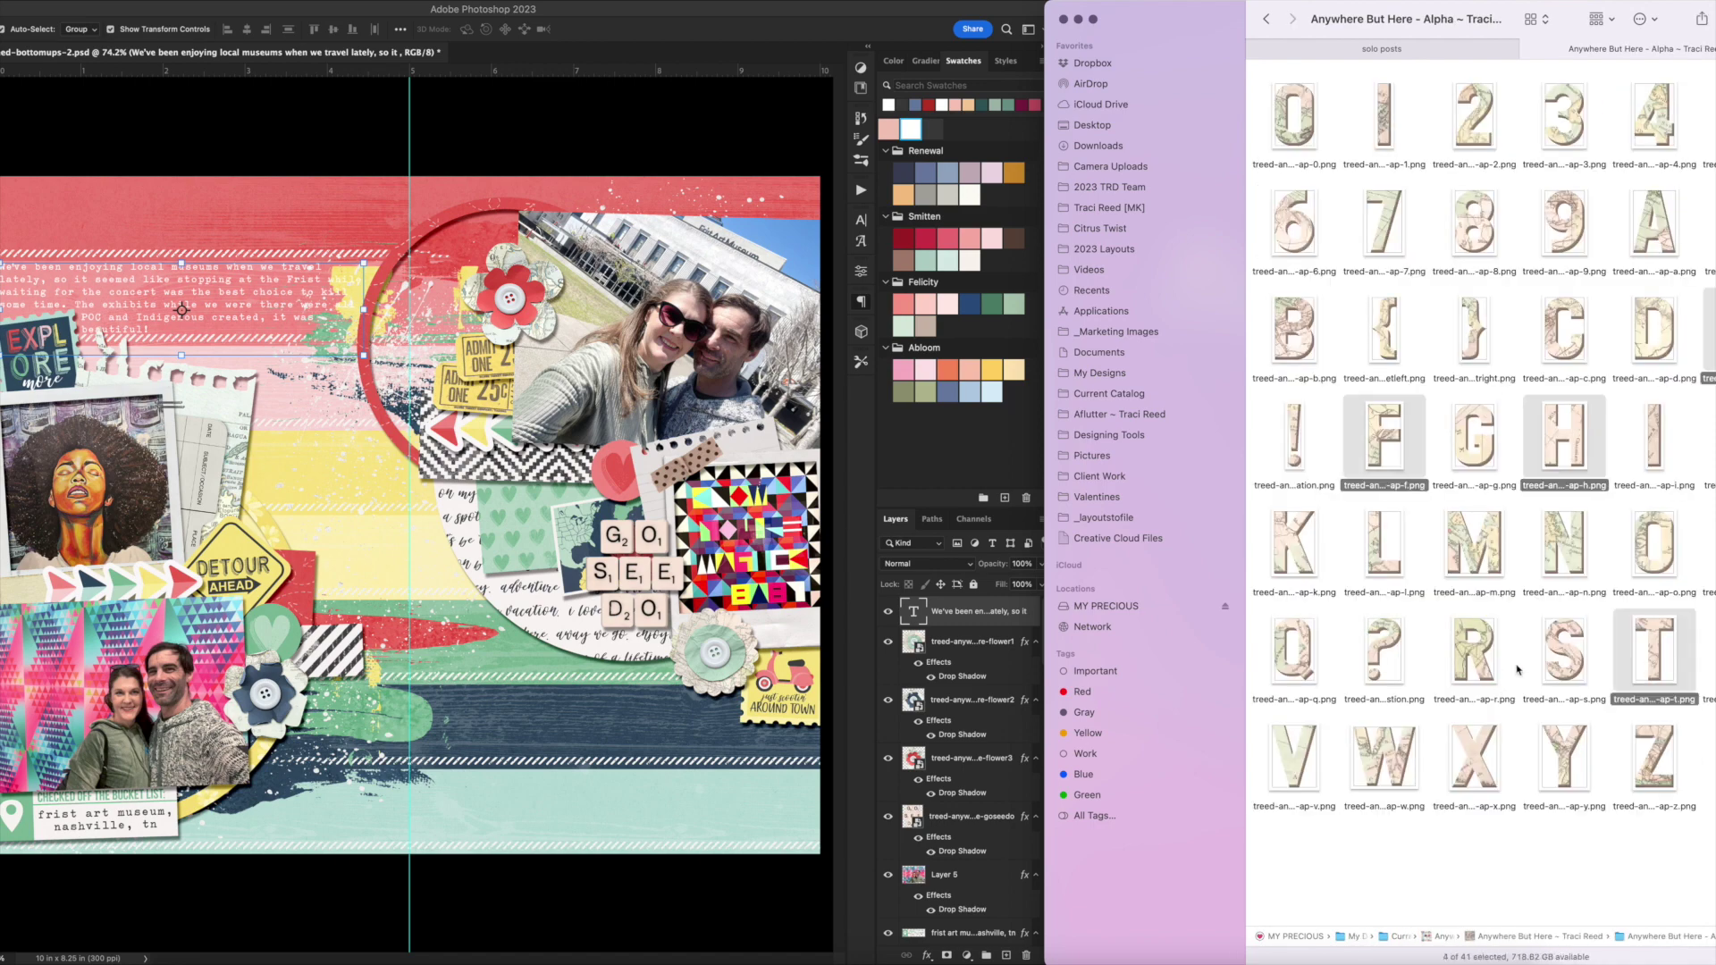
{"action": "left_click", "coordinate": [1475, 652], "text": "super"}
{"action": "left_click", "coordinate": [1564, 652], "text": "super"}
{"action": "left_click", "coordinate": [1654, 438], "text": "super"}
{"action": "left_click_drag", "start_coordinate": [1655, 438], "coordinate": [409, 516]}
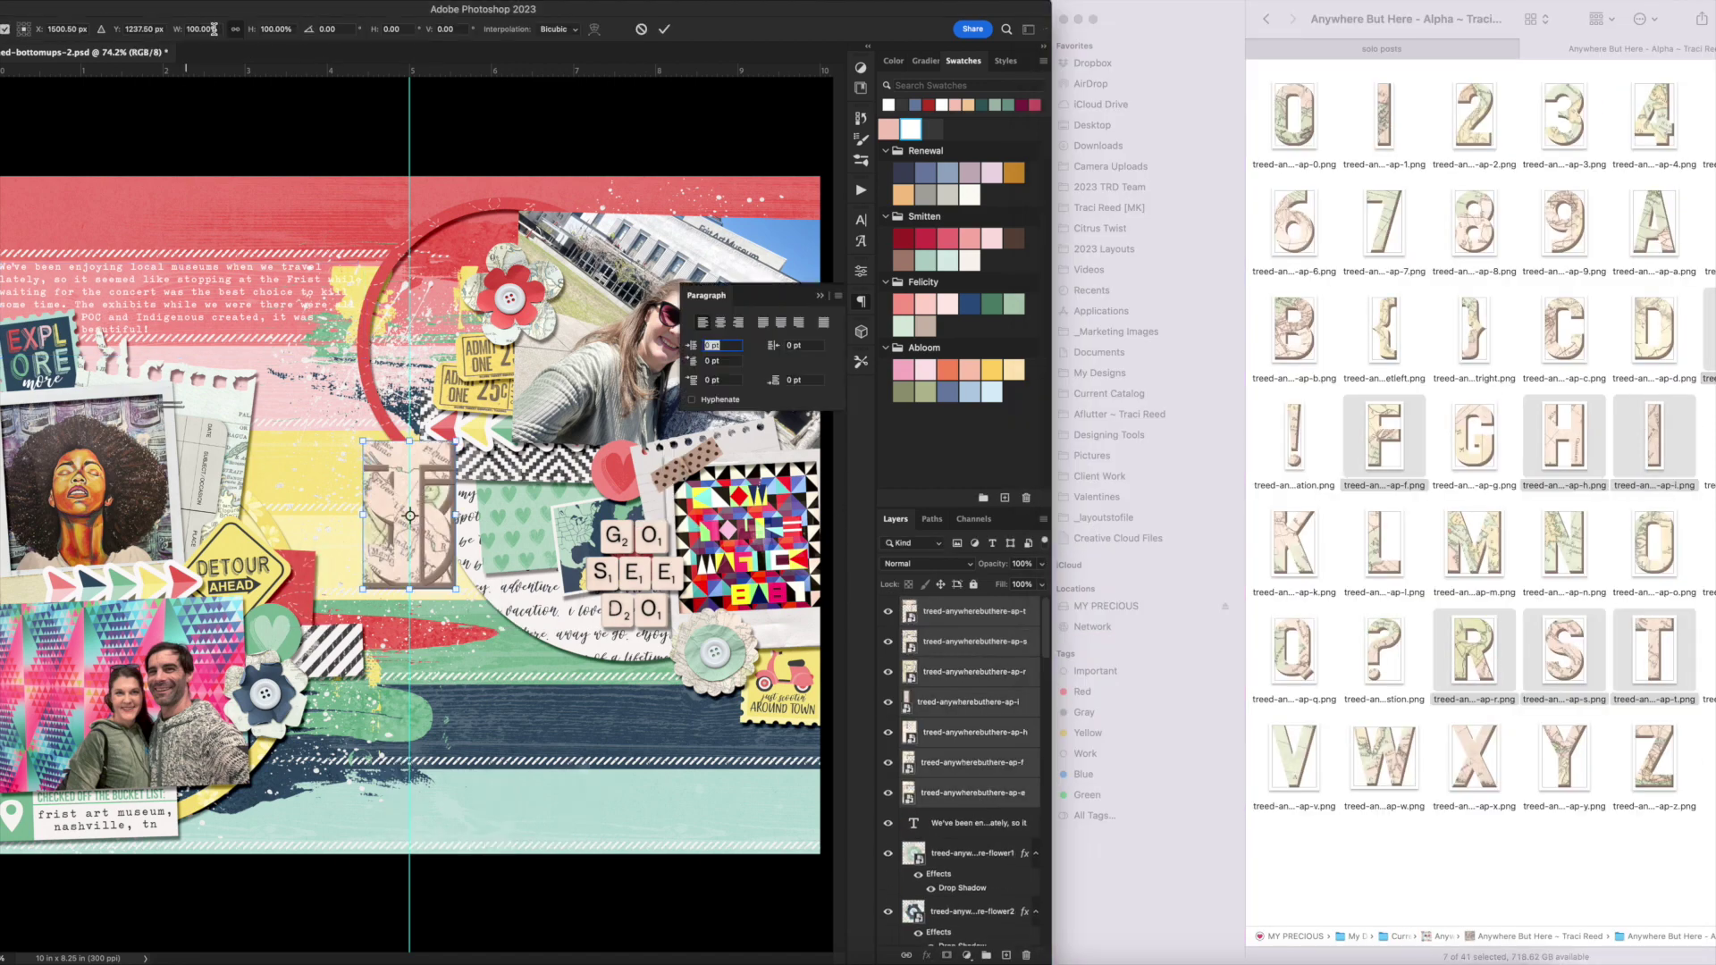
Scale the placed alphabet letters to 50% and apply the drop shadow style to them.
{"action": "left_click_drag", "start_coordinate": [214, 30], "coordinate": [184, 29]}
{"action": "type", "text": "50"}
{"action": "key", "text": "Return"}
{"action": "key", "text": "Return"}
{"action": "left_click", "coordinate": [1005, 60]}
{"action": "left_click", "coordinate": [948, 142]}
Duplicate the T and arrange the letters into the two-line title THE FRIST below the Go See Do tiles.
{"action": "left_click", "coordinate": [409, 516]}
{"action": "key", "text": "Escape"}
{"action": "left_click_drag", "start_coordinate": [413, 493], "coordinate": [543, 785]}
{"action": "left_click", "coordinate": [405, 501]}
{"action": "left_click_drag", "start_coordinate": [524, 703], "coordinate": [681, 789]}
{"action": "left_click_drag", "start_coordinate": [428, 525], "coordinate": [581, 731]}
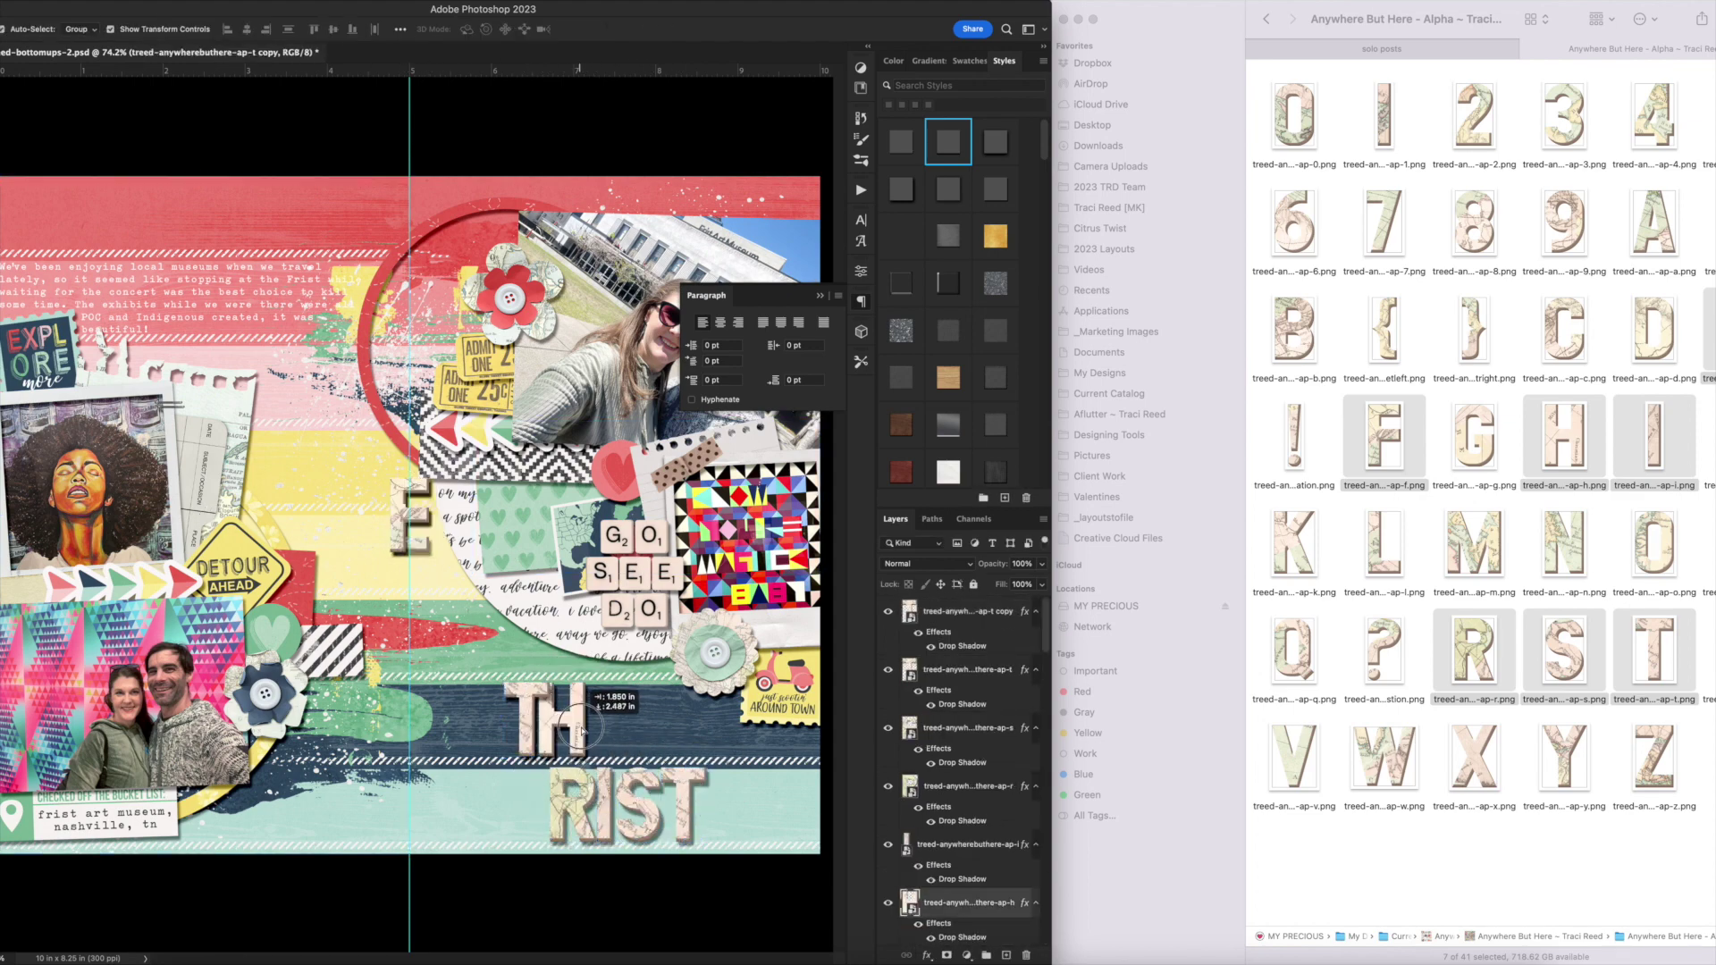
{"action": "left_click_drag", "start_coordinate": [431, 528], "coordinate": [642, 728]}
{"action": "left_click", "coordinate": [715, 653]}
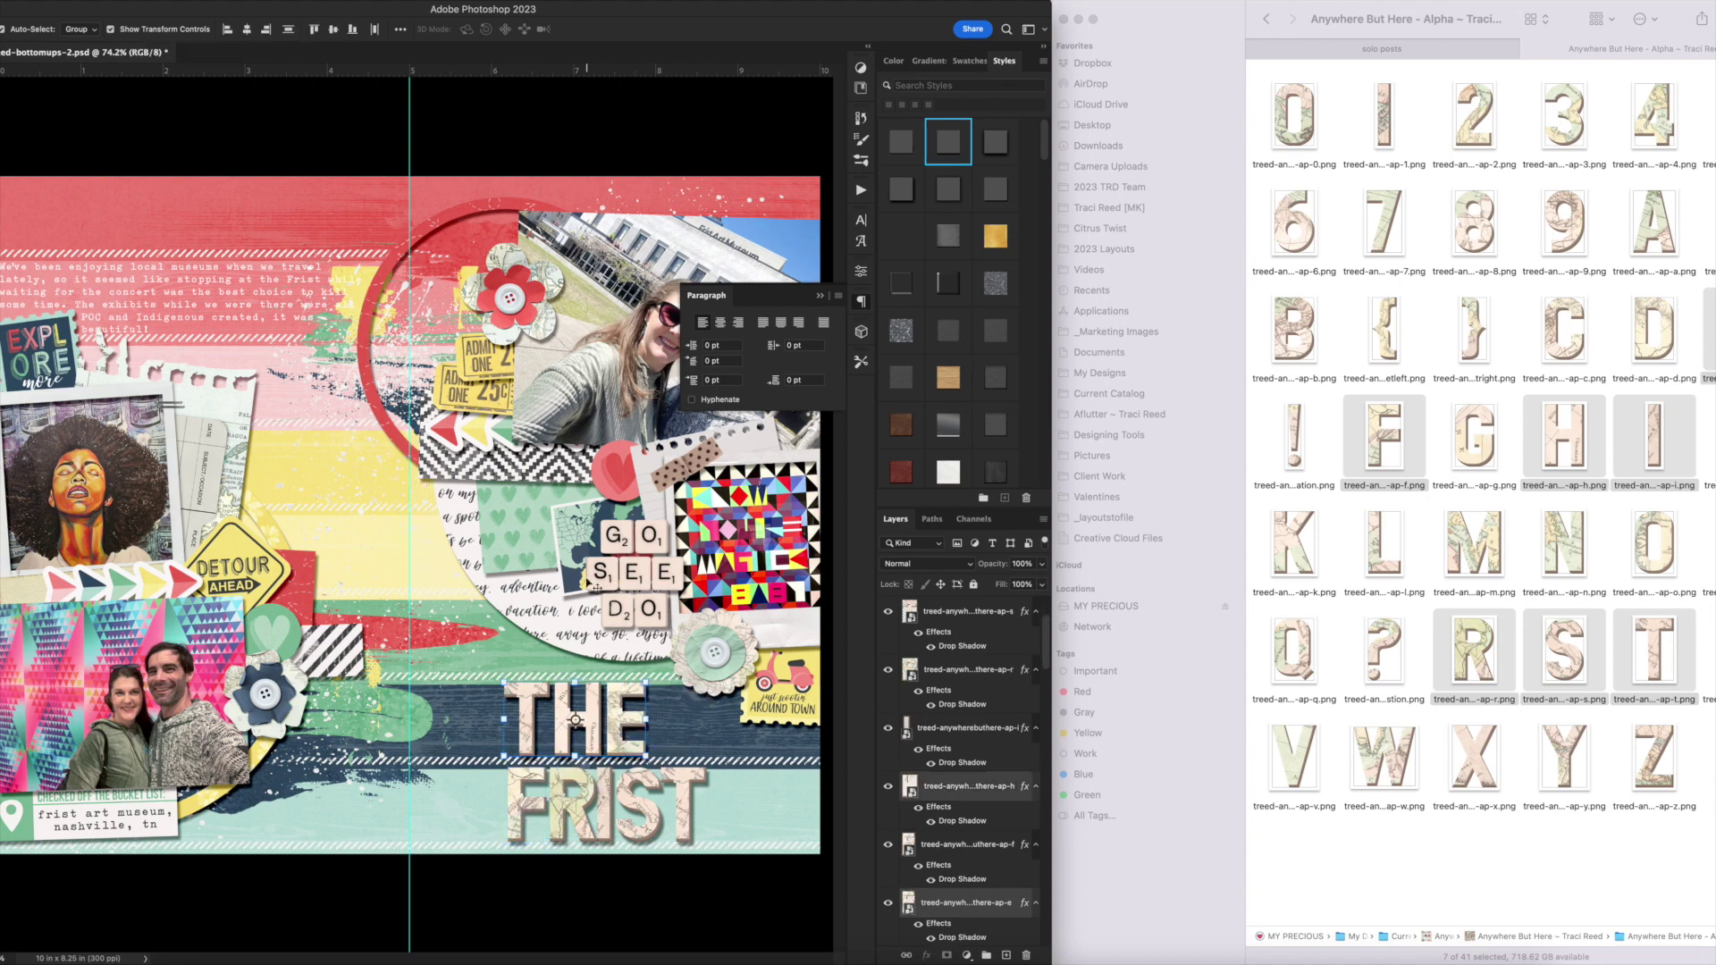
Move the H and E closer so the letters of THE overlap slightly.
{"action": "left_click", "coordinate": [706, 829], "text": "super"}
{"action": "left_click", "coordinate": [708, 829], "text": "super"}
{"action": "left_click_drag", "start_coordinate": [389, 515], "coordinate": [367, 493]}
{"action": "left_click_drag", "start_coordinate": [483, 518], "coordinate": [453, 514]}
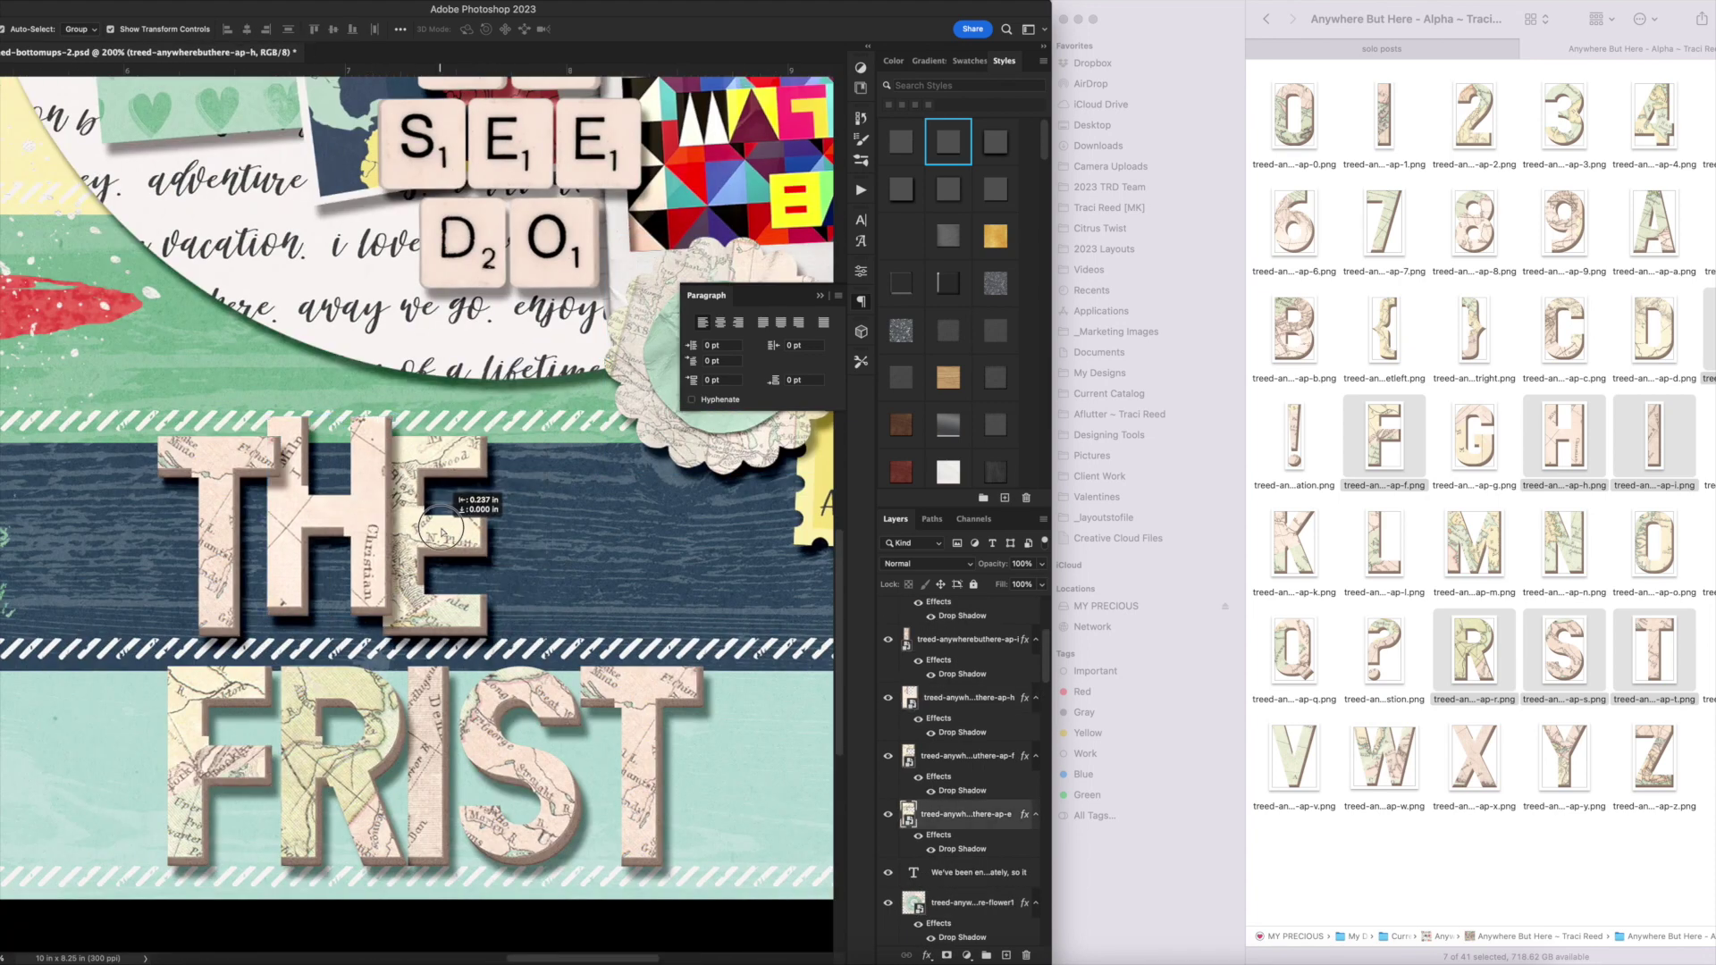
Tuck the R and I of FRIST against their neighboring letters and send both layers backward.
{"action": "left_click_drag", "start_coordinate": [351, 696], "coordinate": [340, 682]}
{"action": "key", "text": "super+bracketleft"}
{"action": "key", "text": "super+bracketleft"}
{"action": "key", "text": "super+bracketleft"}
{"action": "key", "text": "super+bracketleft"}
{"action": "left_click_drag", "start_coordinate": [438, 710], "coordinate": [414, 718]}
{"action": "key", "text": "super+bracketleft"}
{"action": "key", "text": "super+bracketleft"}
{"action": "key", "text": "super+bracketleft"}
{"action": "key", "text": "super+bracketleft"}
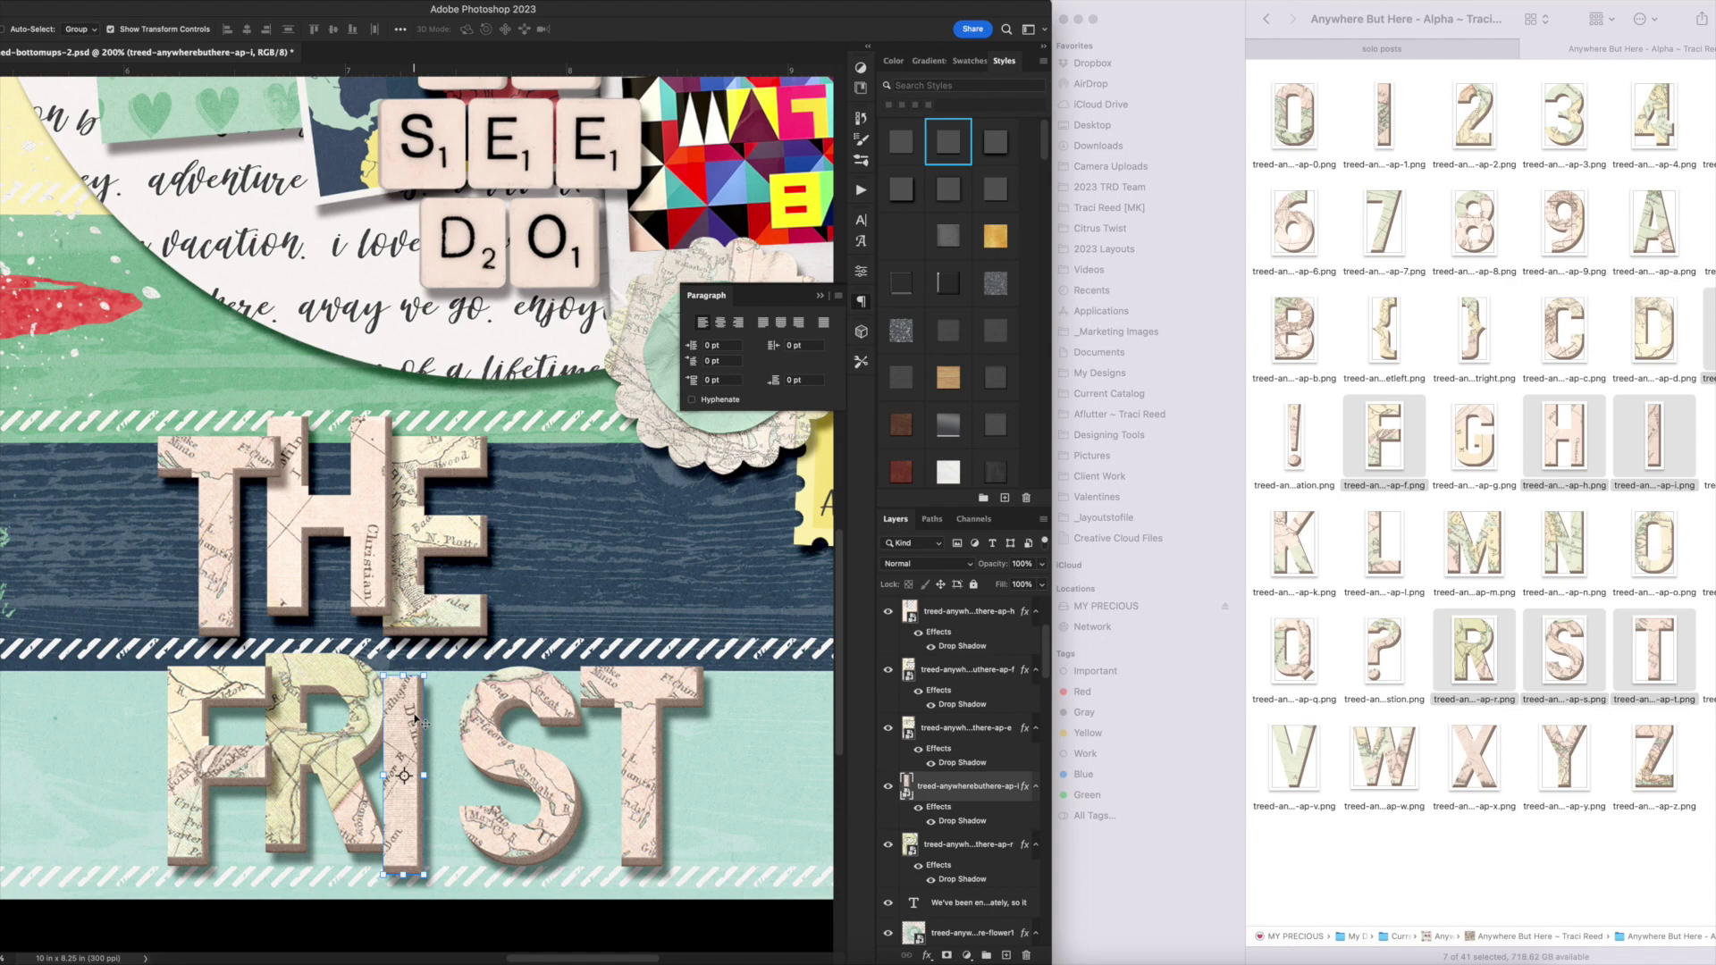
Move the S and final T closer to close up FRIST, and send the T backward.
{"action": "left_click_drag", "start_coordinate": [505, 755], "coordinate": [461, 755]}
{"action": "left_click_drag", "start_coordinate": [641, 762], "coordinate": [579, 754]}
{"action": "key", "text": "super+bracketleft"}
{"action": "key", "text": "super+bracketleft"}
{"action": "key", "text": "super+bracketleft"}
{"action": "key", "text": "super+bracketleft"}
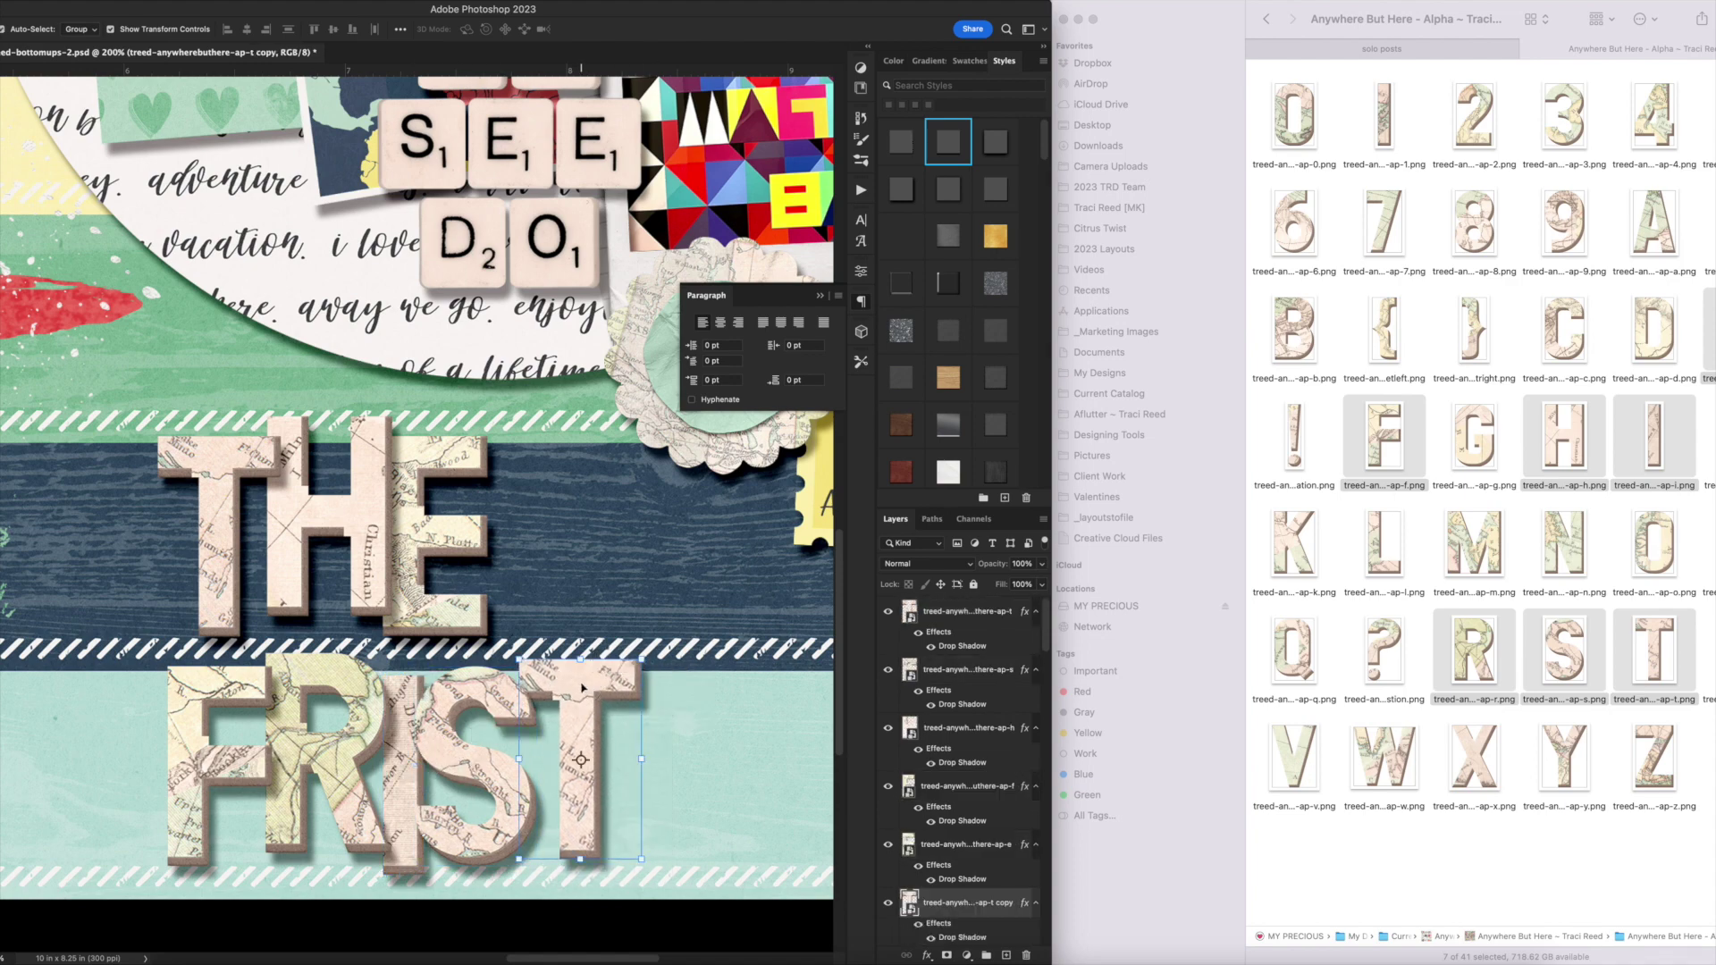
Nudge the T, S, I and R of FRIST rightward in cumulative groups to even out their overlaps.
{"action": "left_click", "coordinate": [447, 762], "text": "shift"}
{"action": "key", "text": "Right"}
{"action": "key", "text": "Right"}
{"action": "key", "text": "Right"}
{"action": "key", "text": "Right"}
{"action": "key", "text": "Right"}
{"action": "left_click", "coordinate": [402, 761], "text": "shift"}
{"action": "key", "text": "Right"}
{"action": "key", "text": "Right"}
{"action": "key", "text": "Right"}
{"action": "key", "text": "Right"}
{"action": "key", "text": "Right"}
{"action": "left_click", "coordinate": [338, 760], "text": "shift"}
{"action": "key", "text": "Right"}
{"action": "key", "text": "Right"}
{"action": "key", "text": "Right"}
{"action": "key", "text": "Right"}
{"action": "key", "text": "Right"}
Clear the layer styles of the FRIST letters, merge them into one layer and reapply the drop shadow style.
{"action": "left_click", "coordinate": [230, 765], "text": "shift"}
{"action": "right_click", "coordinate": [997, 786]}
{"action": "left_click", "coordinate": [1086, 689]}
{"action": "key", "text": "super+e"}
{"action": "left_click", "coordinate": [948, 141]}
Clear the styles of the THE letters, merge them into one layer and reapply the drop shadow style.
{"action": "left_click", "coordinate": [970, 611], "text": "super"}
{"action": "left_click", "coordinate": [974, 786], "text": "super"}
{"action": "right_click", "coordinate": [981, 775]}
{"action": "left_click", "coordinate": [1064, 688]}
{"action": "key", "text": "super+e"}
{"action": "left_click", "coordinate": [949, 142]}
Reposition THE and FRIST as a staggered two-line title below the word-art circle.
{"action": "key", "text": "super+0"}
{"action": "left_click_drag", "start_coordinate": [465, 760], "coordinate": [651, 690]}
{"action": "key", "text": "super+z"}
{"action": "left_click_drag", "start_coordinate": [694, 792], "coordinate": [756, 786]}
{"action": "left_click_drag", "start_coordinate": [619, 711], "coordinate": [577, 712]}
{"action": "key", "text": "super+z"}
{"action": "left_click_drag", "start_coordinate": [669, 786], "coordinate": [614, 785]}
{"action": "left_click", "coordinate": [570, 711], "text": "shift"}
{"action": "left_click_drag", "start_coordinate": [570, 711], "coordinate": [601, 714]}
{"action": "left_click", "coordinate": [690, 726]}
{"action": "left_click_drag", "start_coordinate": [458, 503], "coordinate": [636, 788]}
{"action": "key", "text": "super+z"}
Try adding a sticker from the Individual Files folder of the kit's Stickers to the spread.
{"action": "left_click", "coordinate": [1436, 586]}
{"action": "left_click", "coordinate": [1267, 19]}
{"action": "left_click", "coordinate": [1267, 19]}
{"action": "double_click", "coordinate": [1406, 218]}
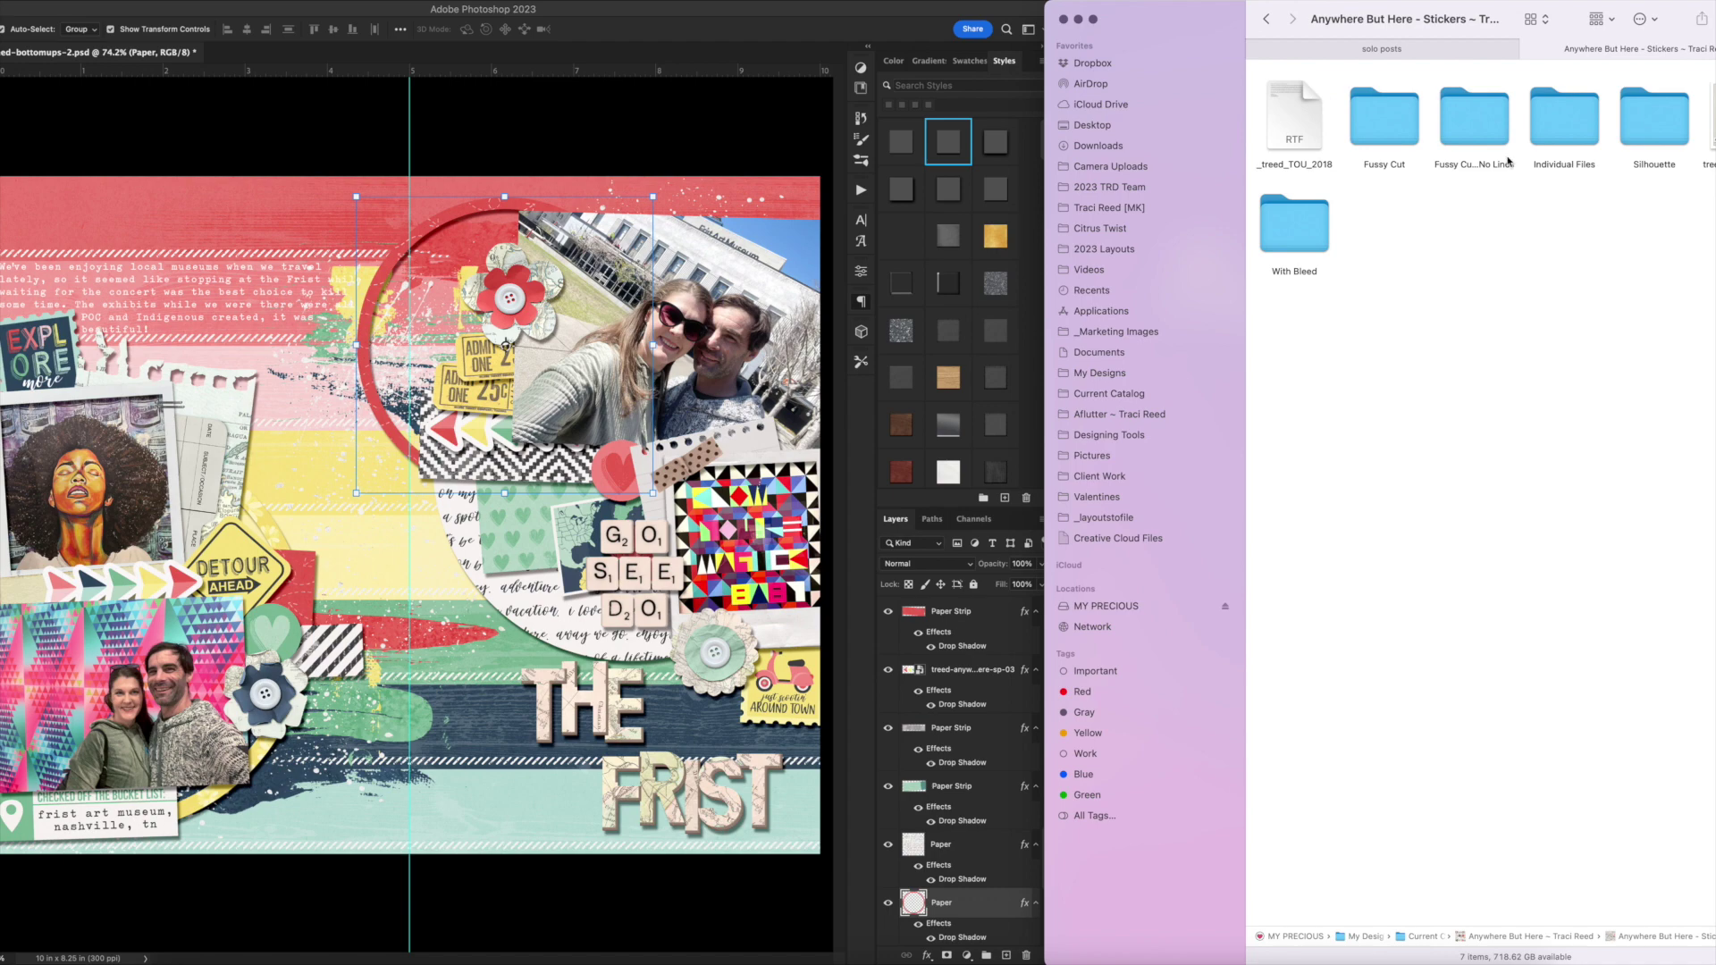
{"action": "double_click", "coordinate": [1547, 126]}
{"action": "scroll", "coordinate": [1547, 126], "scroll_direction": "down", "scroll_amount": 10}
{"action": "left_click_drag", "start_coordinate": [1408, 631], "coordinate": [626, 607]}
{"action": "left_click_drag", "start_coordinate": [410, 514], "coordinate": [696, 689]}
{"action": "key", "text": "Escape"}
Fine-tune the placement of the title words THE and FRIST beneath the Go See Do tiles.
{"action": "scroll", "coordinate": [1413, 440], "scroll_direction": "up", "scroll_amount": 3}
{"action": "scroll", "coordinate": [1413, 440], "scroll_direction": "up", "scroll_amount": 3}
{"action": "left_click_drag", "start_coordinate": [726, 768], "coordinate": [756, 743]}
{"action": "left_click_drag", "start_coordinate": [623, 700], "coordinate": [640, 666]}
{"action": "key", "text": "super+z"}
{"action": "left_click_drag", "start_coordinate": [732, 633], "coordinate": [722, 660]}
{"action": "left_click_drag", "start_coordinate": [610, 689], "coordinate": [563, 729]}
{"action": "left_click_drag", "start_coordinate": [645, 636], "coordinate": [645, 658]}
Enlarge the Photoshop window and fit the complete spread to the view for review.
{"action": "left_click", "coordinate": [821, 296]}
{"action": "left_click", "coordinate": [580, 159]}
{"action": "key", "text": "super+0"}
{"action": "left_click_drag", "start_coordinate": [1050, 15], "coordinate": [1715, 11]}
{"action": "key", "text": "super+0"}
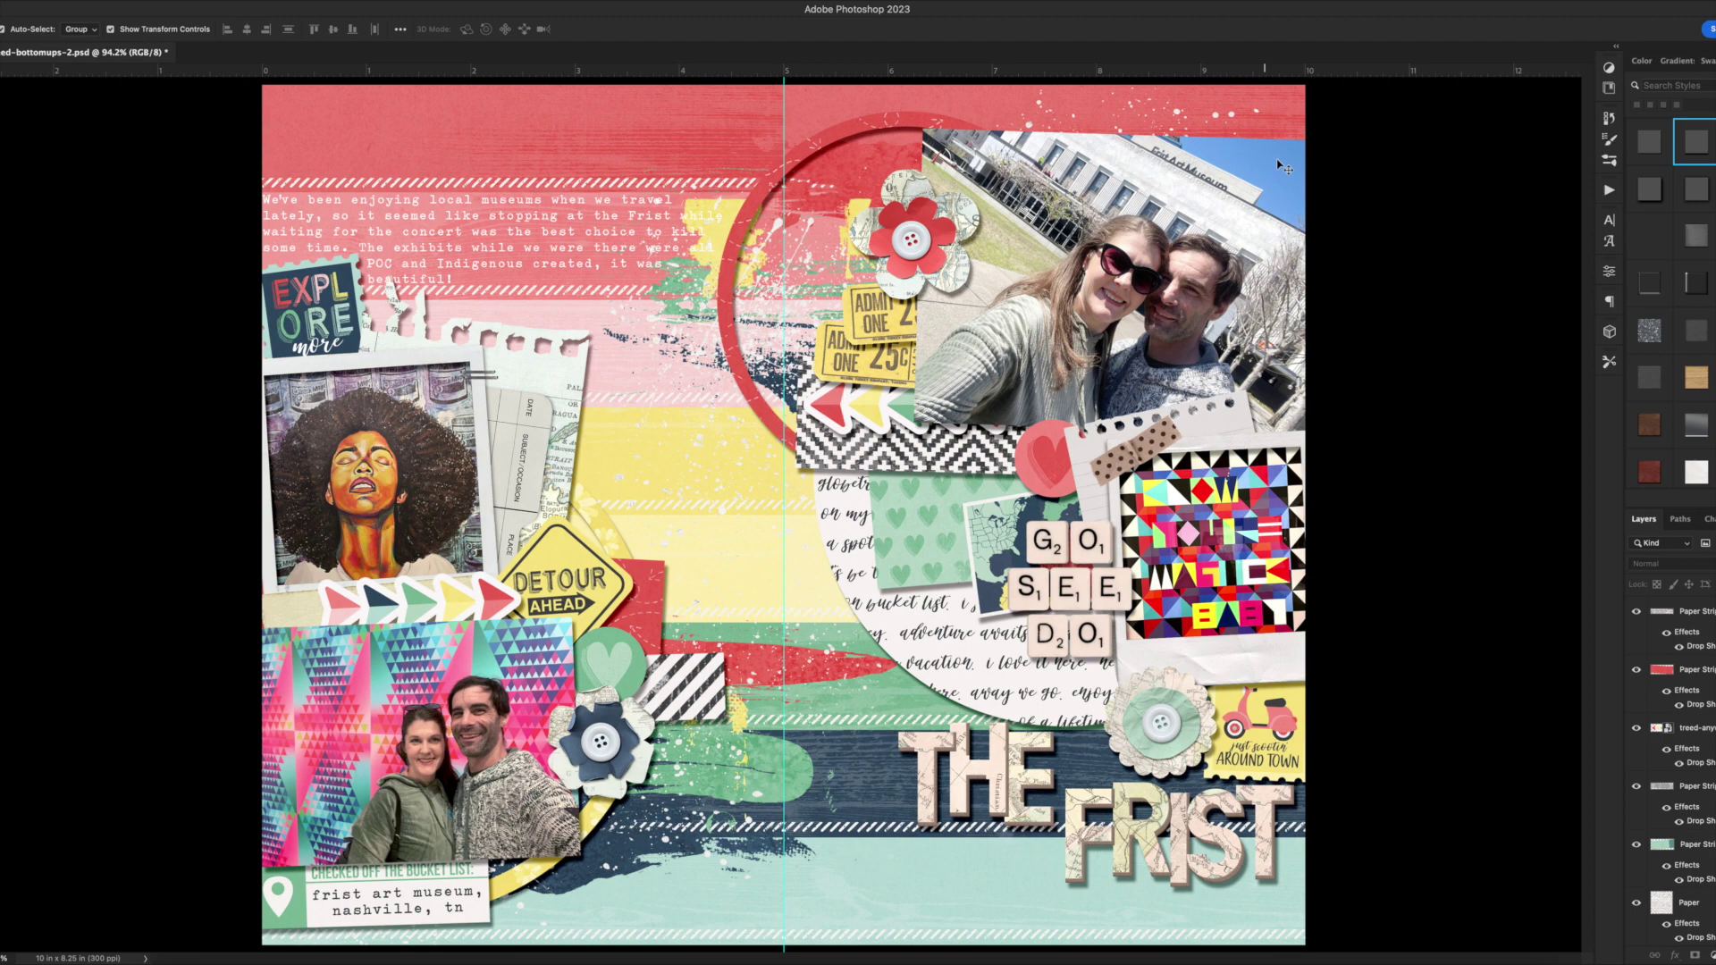
Duplicate the layout document as treed-bottomups-2 copy.
{"action": "left_click", "coordinate": [109, 0]}
{"action": "left_click", "coordinate": [179, 192]}
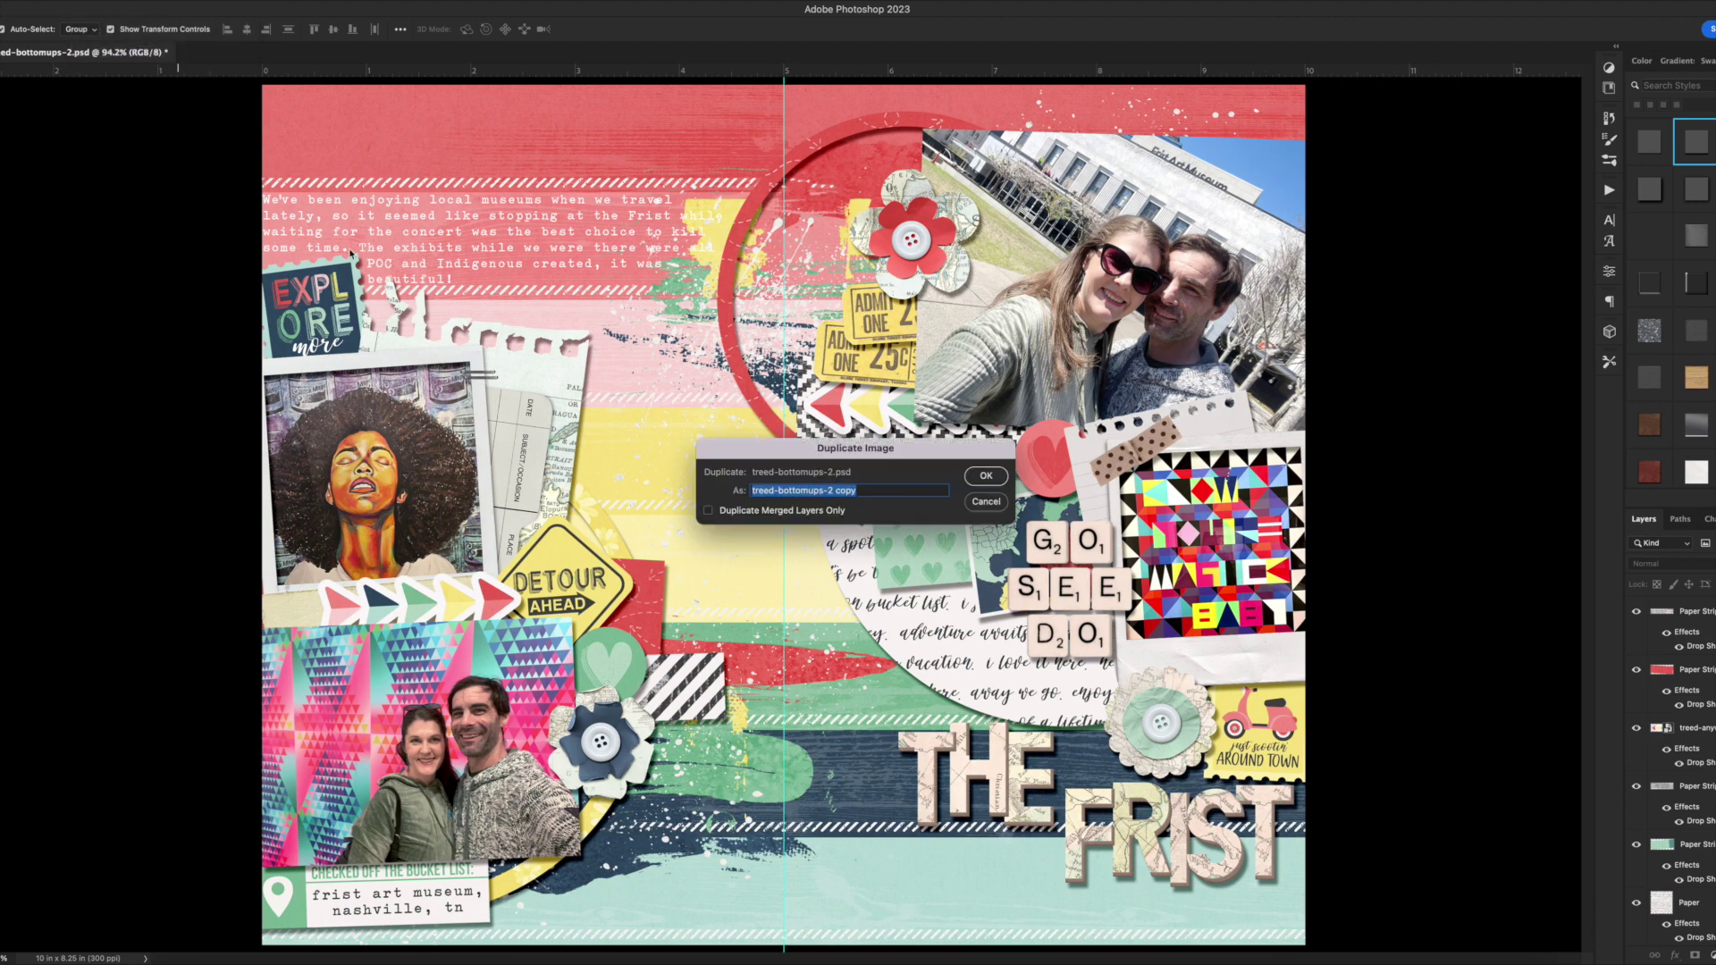
{"action": "key", "text": "Return"}
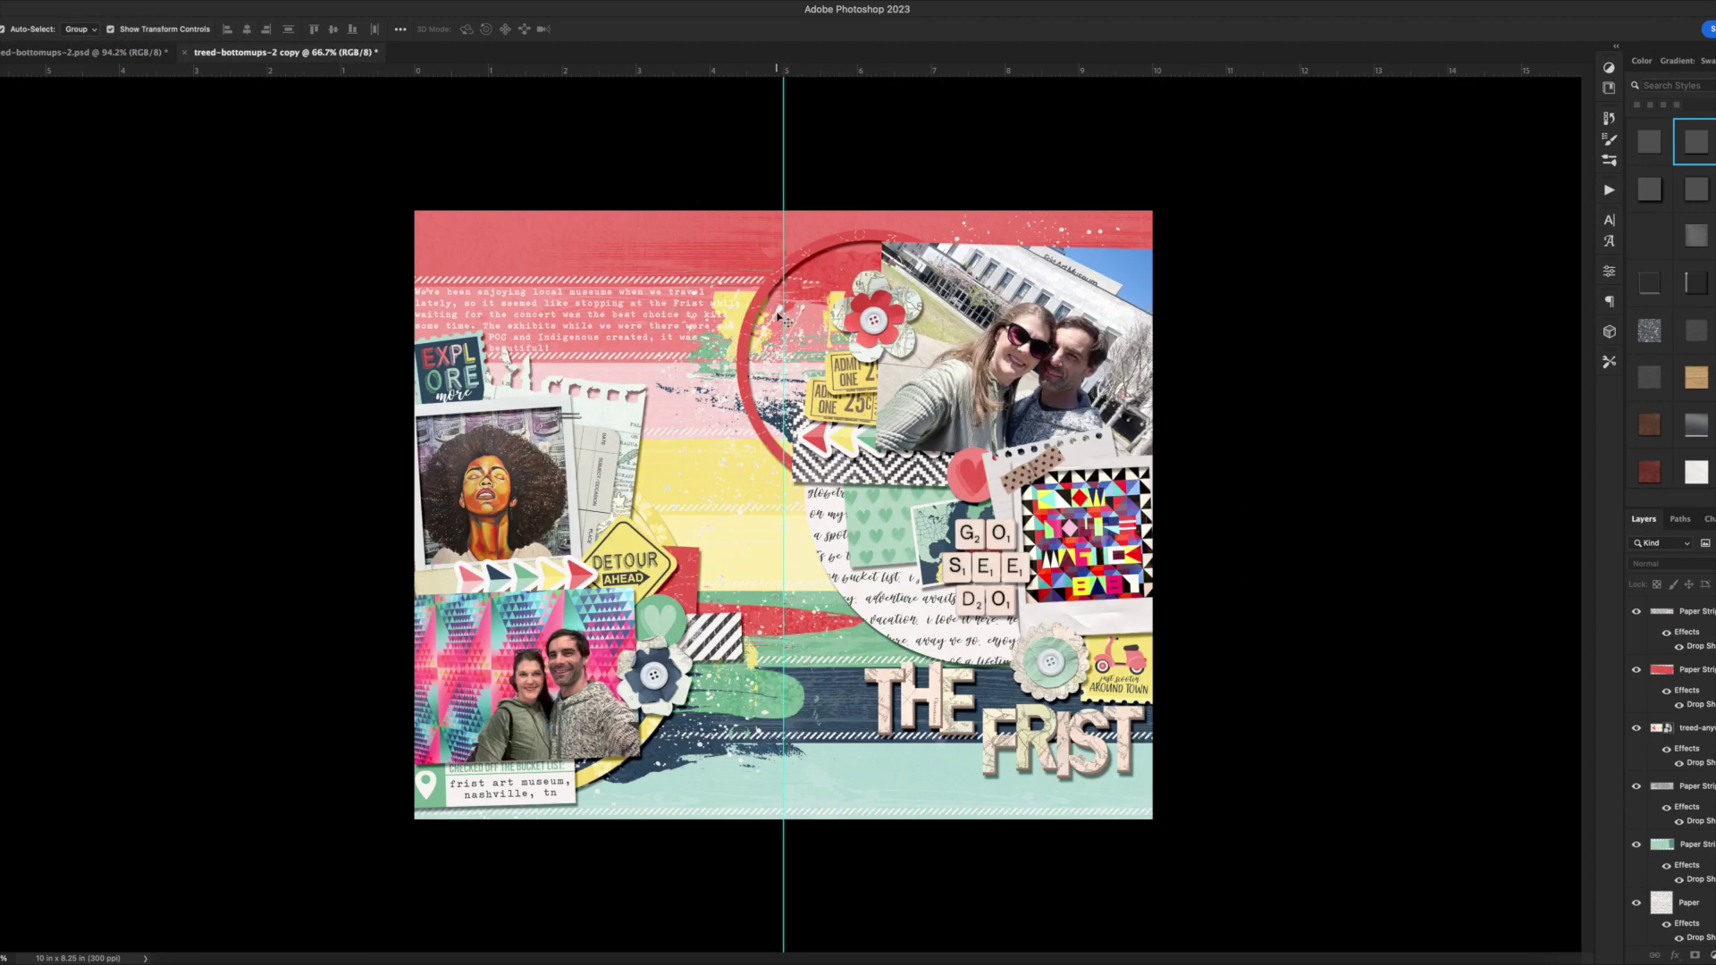
Merge the background paper, paint and journaling layers into a single layer in the duplicate.
{"action": "left_click", "coordinate": [739, 713]}
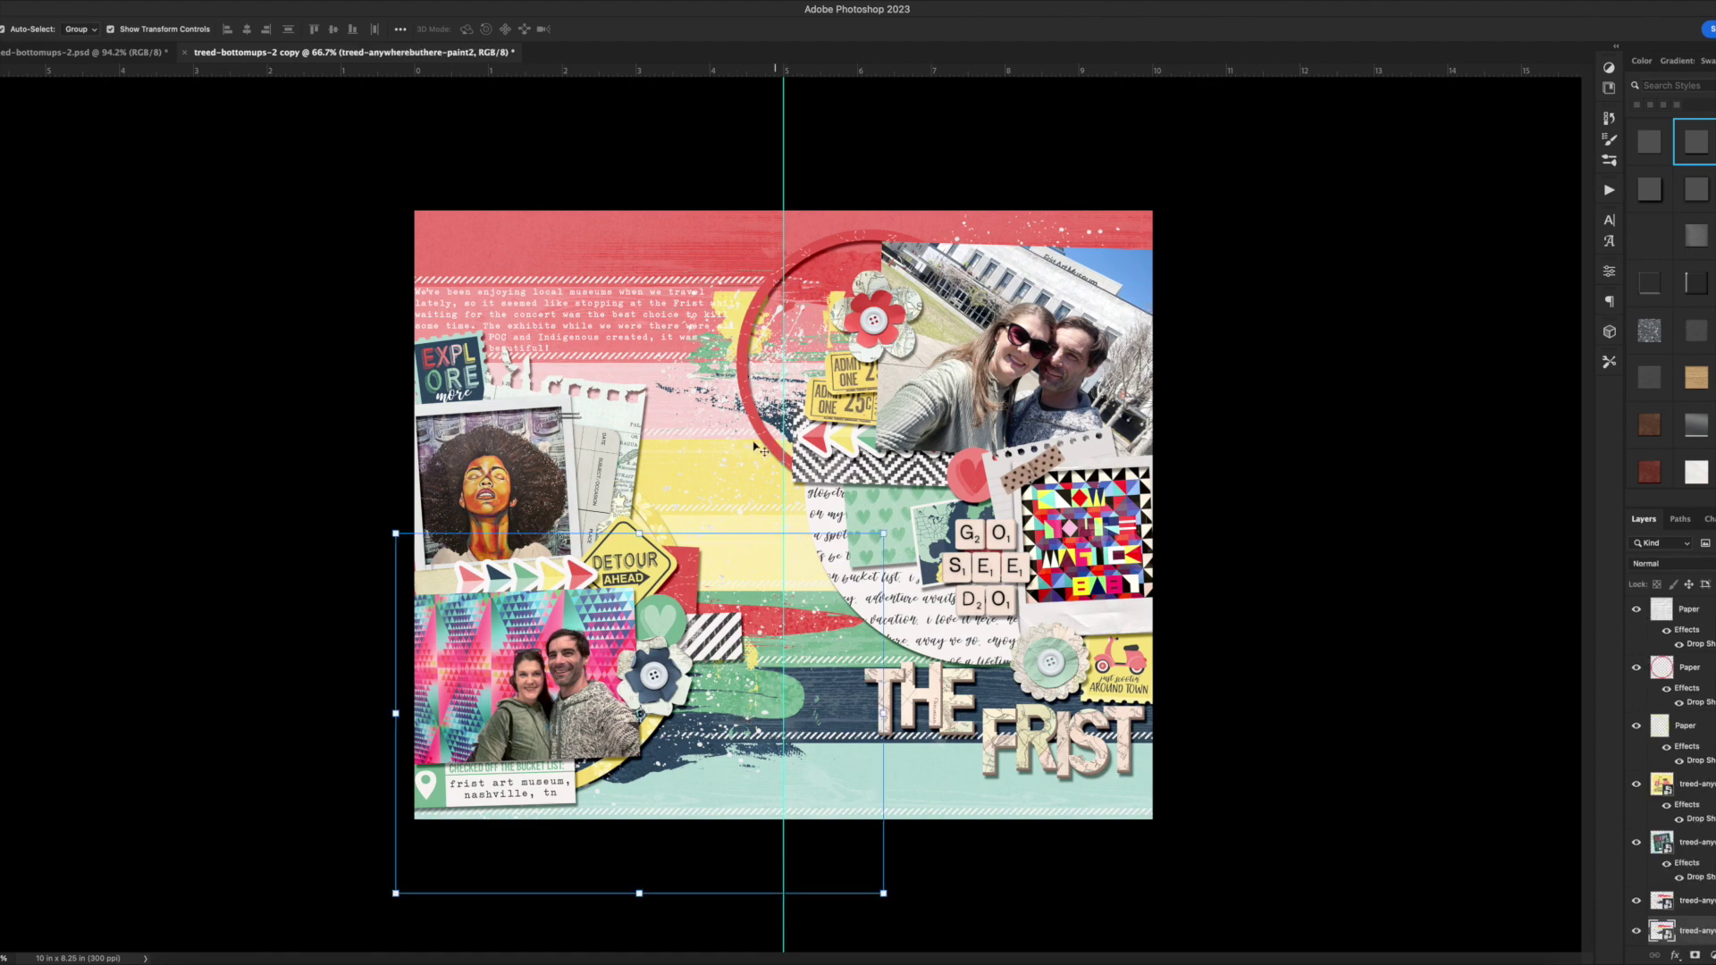
{"action": "left_click", "coordinate": [712, 378]}
{"action": "left_click", "coordinate": [751, 706], "text": "shift"}
{"action": "key", "text": "super+e"}
{"action": "left_click", "coordinate": [928, 711]}
{"action": "key", "text": "super+z"}
Hide the merged background layer and clear the drop shadow styles from all the other layers.
{"action": "left_click", "coordinate": [1636, 931]}
{"action": "left_click_drag", "start_coordinate": [1272, 817], "coordinate": [268, 66]}
{"action": "right_click", "coordinate": [1702, 867]}
{"action": "left_click", "coordinate": [1557, 688]}
{"action": "left_click", "coordinate": [1484, 666]}
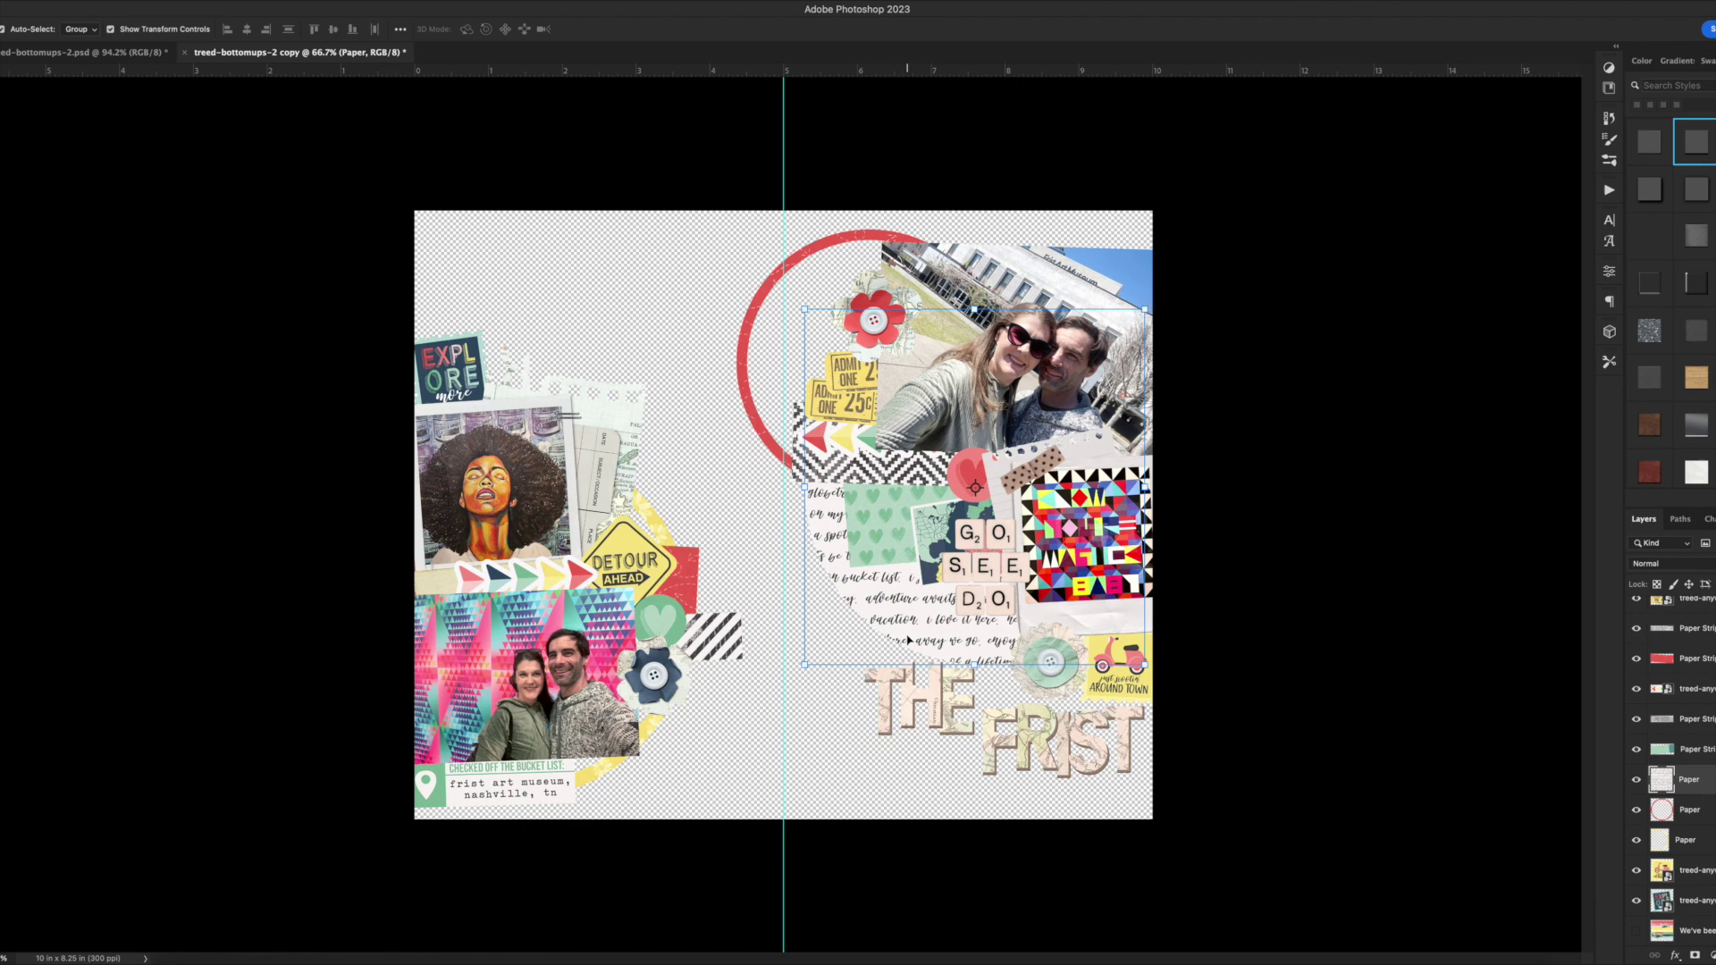
Create a new transparent 8.5 × 11 inch document at 300 pixels per inch.
{"action": "key", "text": "super+n"}
{"action": "type", "text": "8.5"}
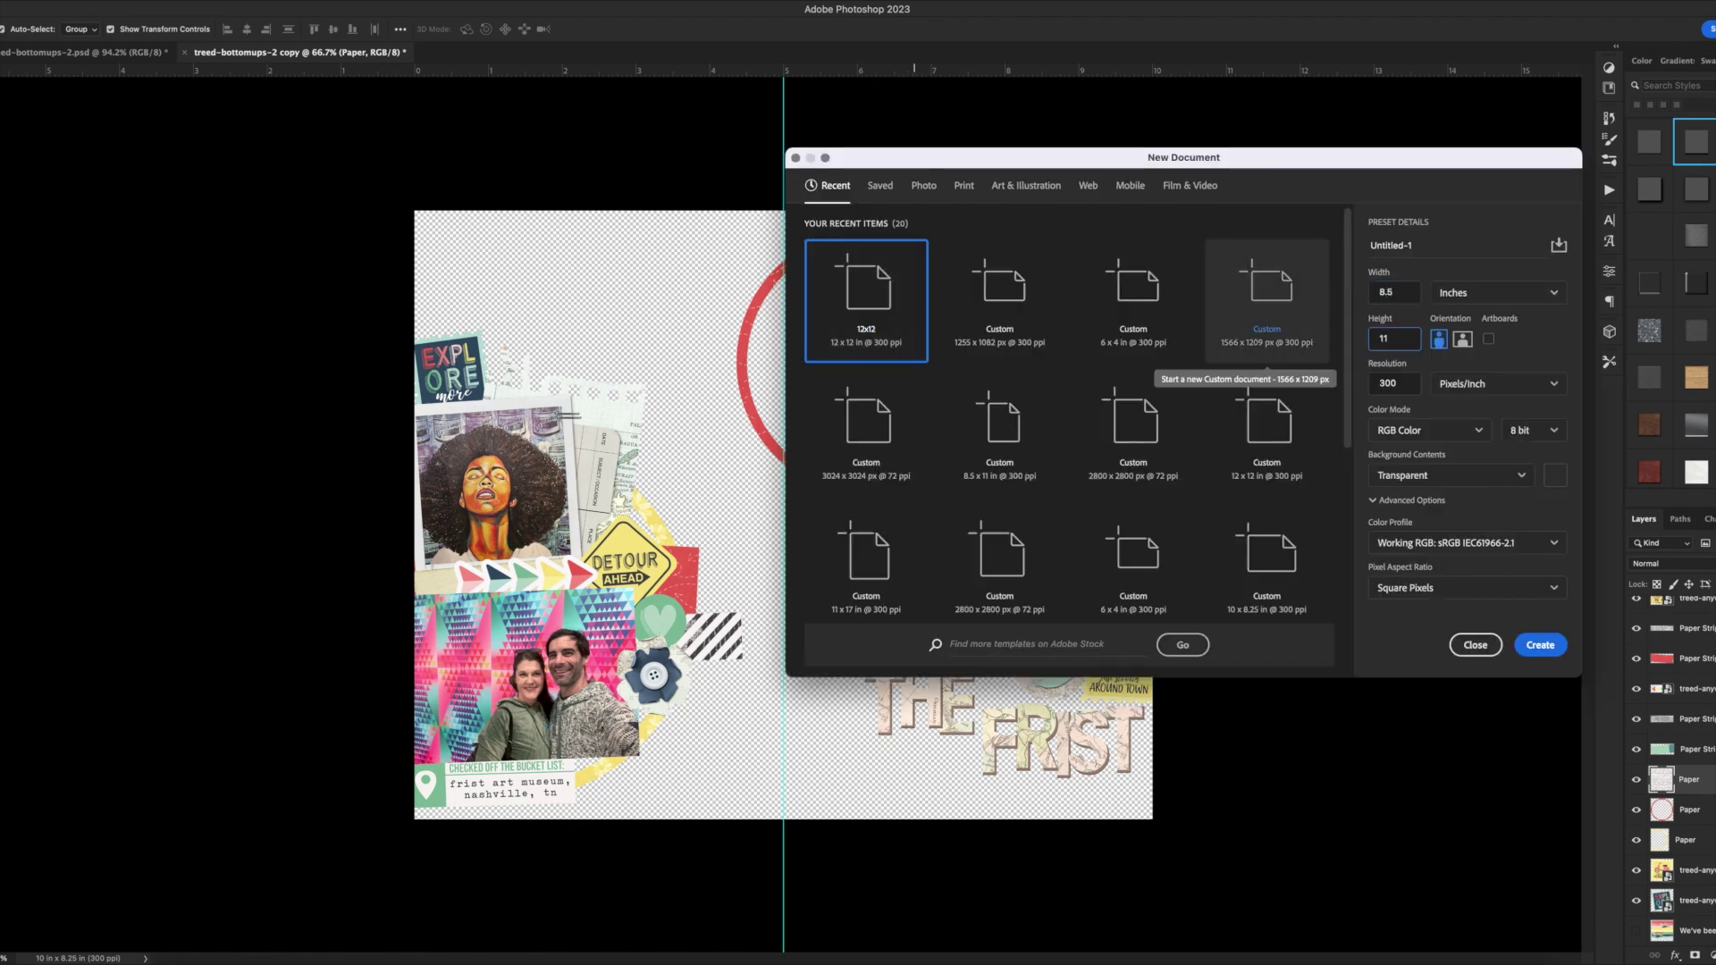
{"action": "key", "text": "Return"}
Float the new document beside the layout copy and copy the paper strips, circle and rings into it.
{"action": "left_click", "coordinate": [353, 55]}
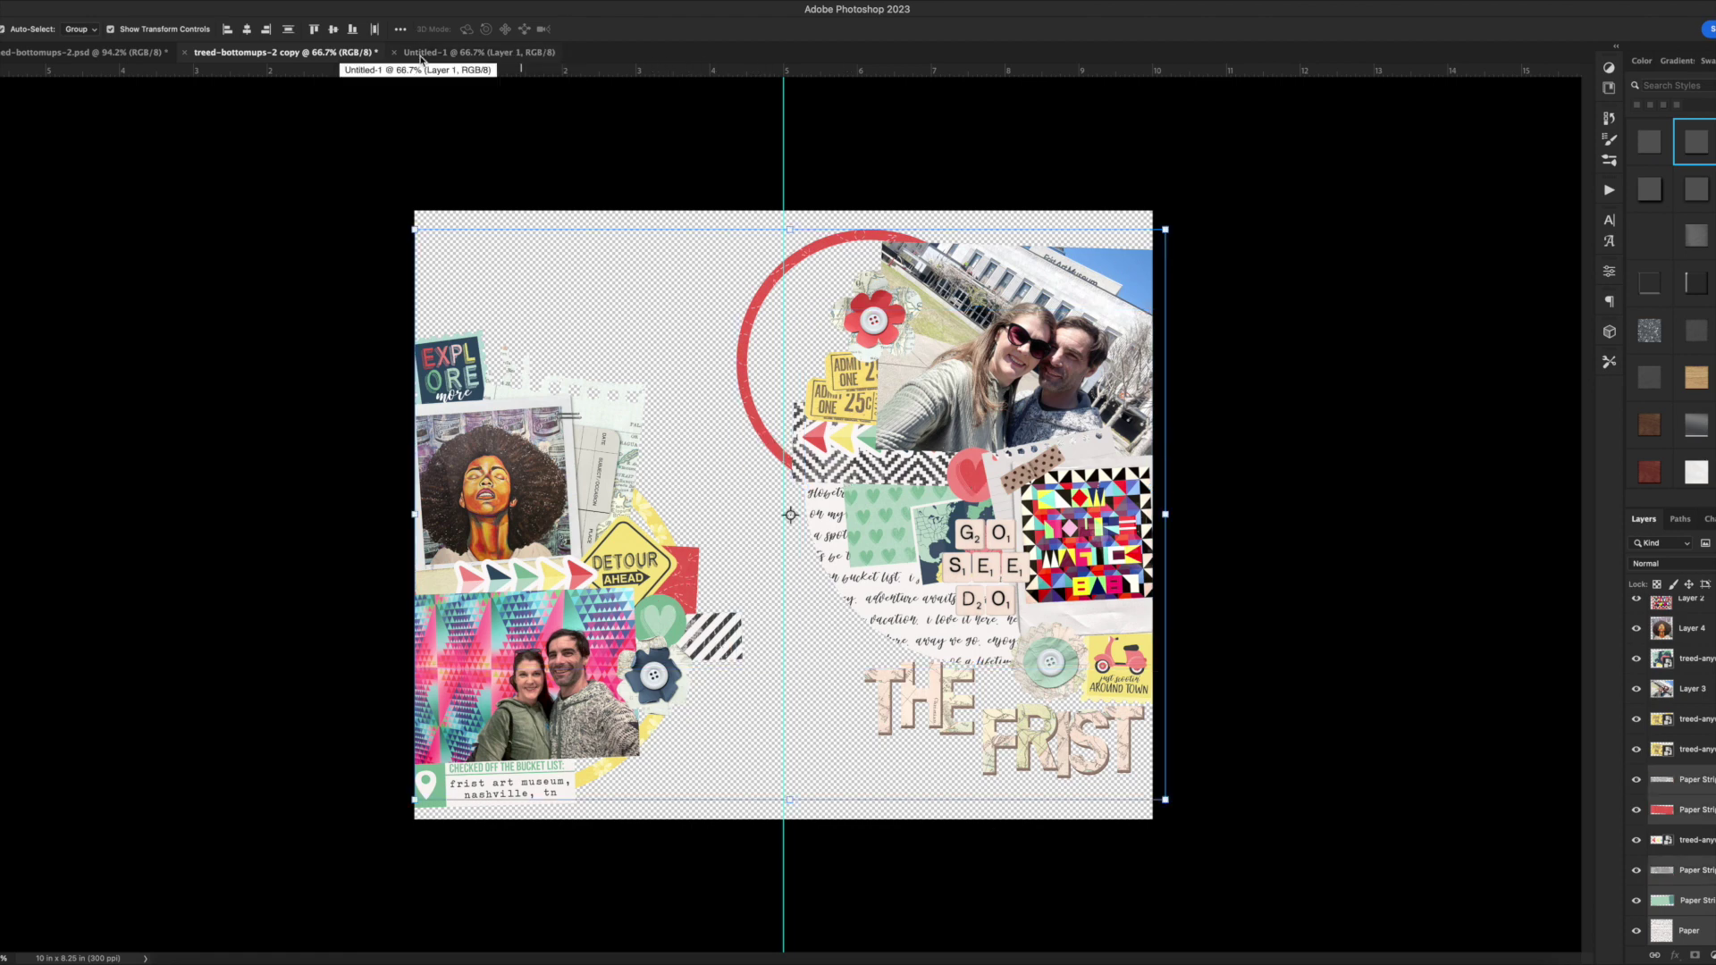
{"action": "left_click_drag", "start_coordinate": [453, 95], "coordinate": [1197, 156]}
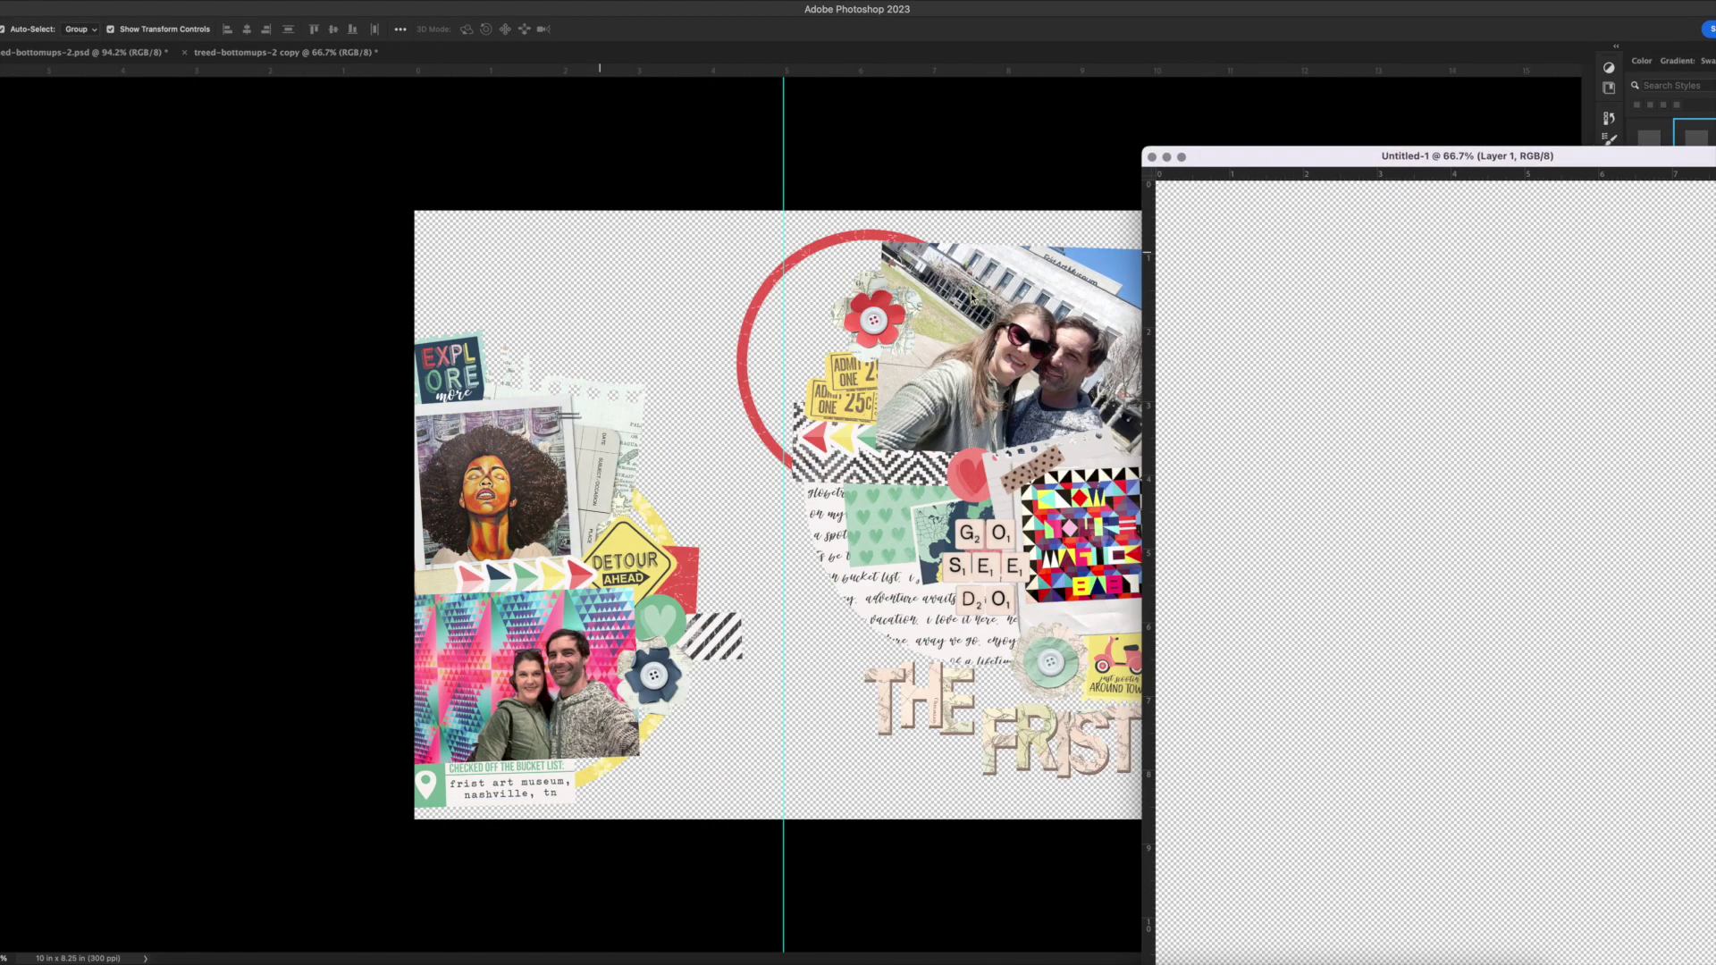
{"action": "left_click_drag", "start_coordinate": [1715, 2], "coordinate": [1144, 28]}
{"action": "left_click_drag", "start_coordinate": [1388, 155], "coordinate": [1379, 77]}
{"action": "left_click", "coordinate": [565, 617]}
{"action": "left_click", "coordinate": [1305, 633]}
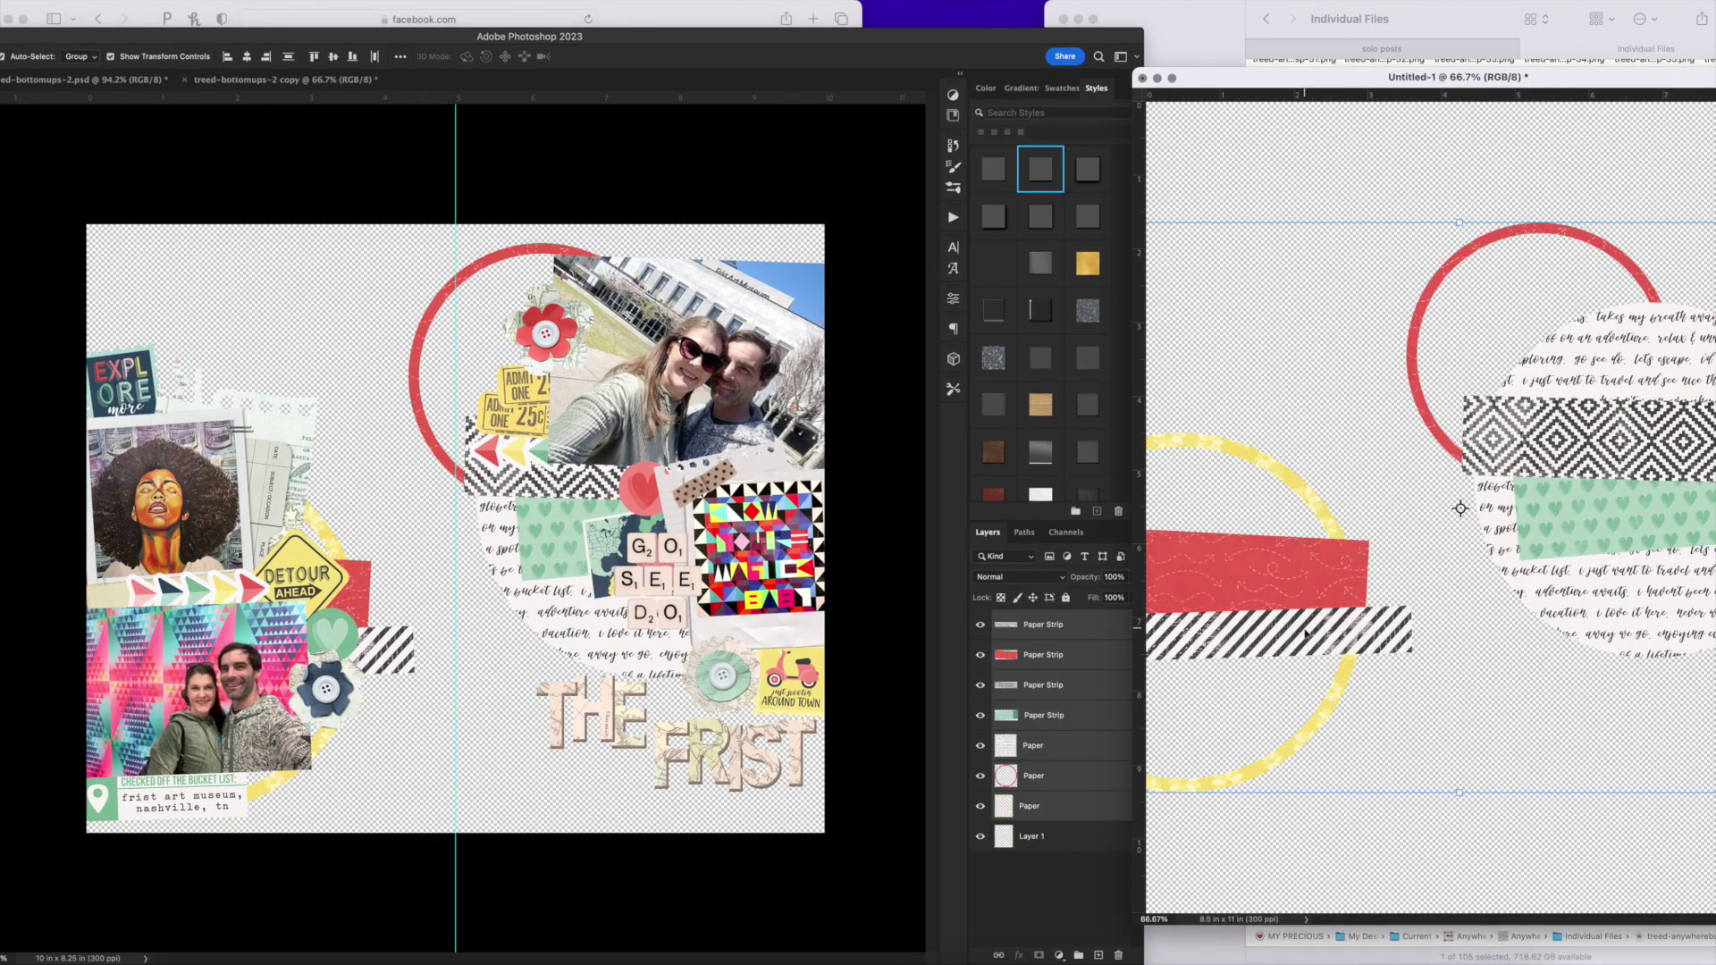
Move the green heart strip to the open area below the script circle and rotate it upright.
{"action": "left_click_drag", "start_coordinate": [527, 553], "coordinate": [501, 536]}
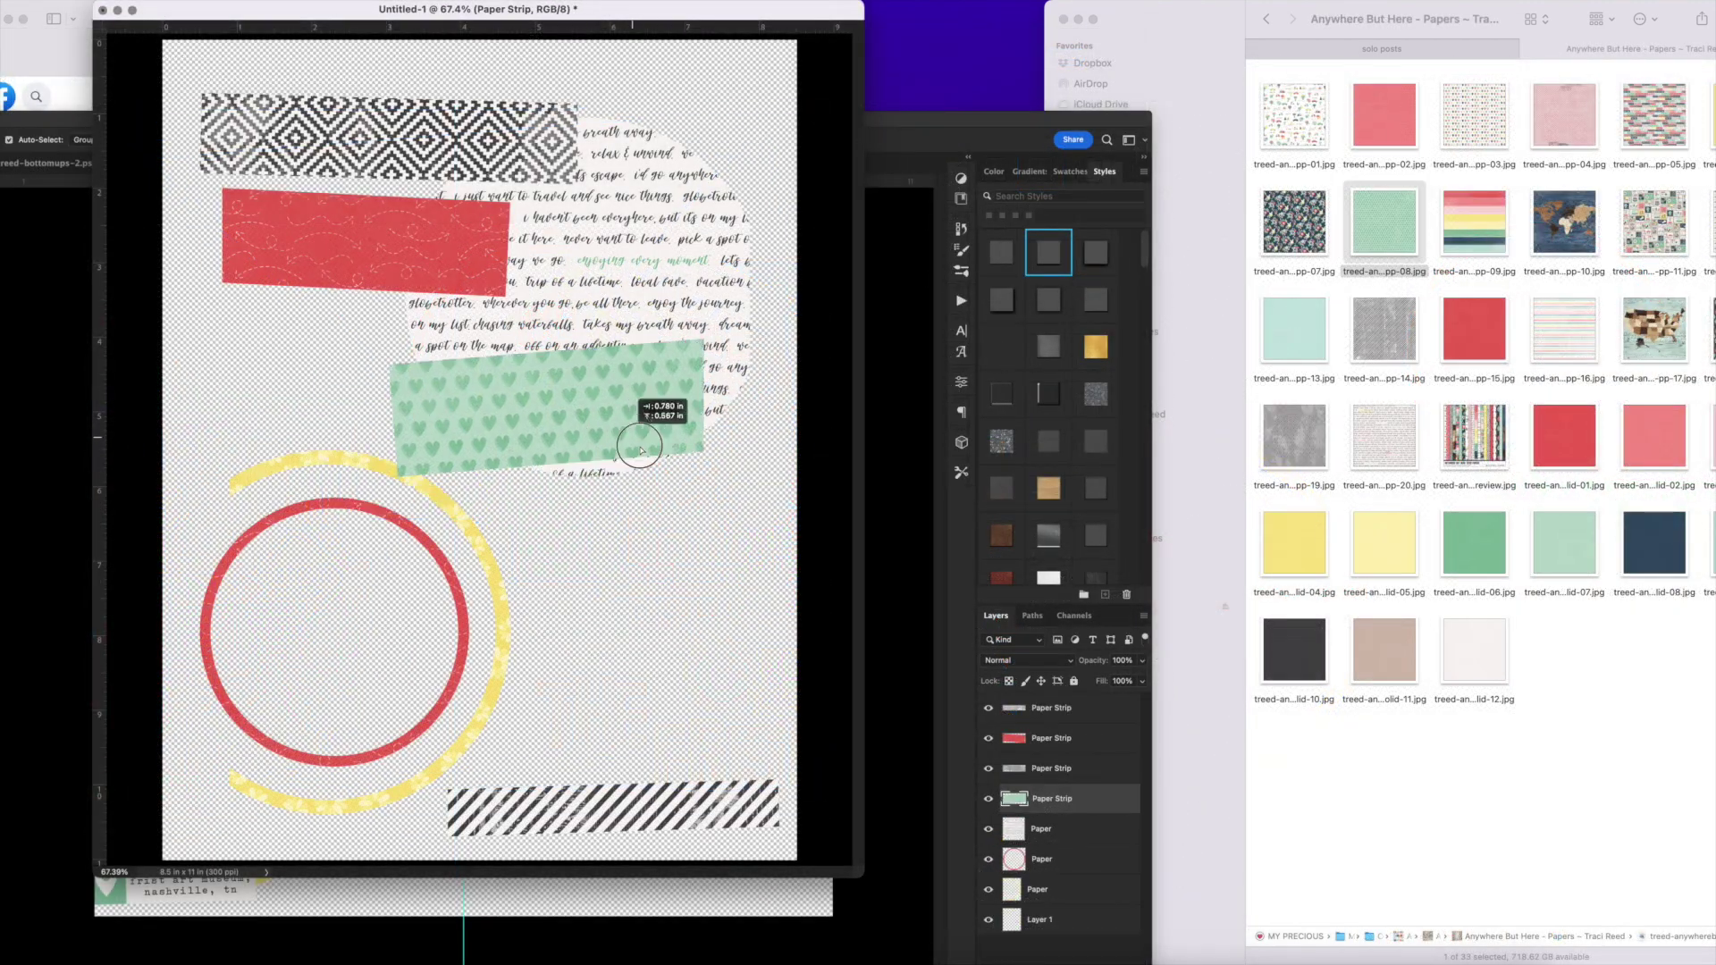
{"action": "left_click_drag", "start_coordinate": [831, 433], "coordinate": [682, 690]}
{"action": "left_click_drag", "start_coordinate": [590, 464], "coordinate": [786, 701]}
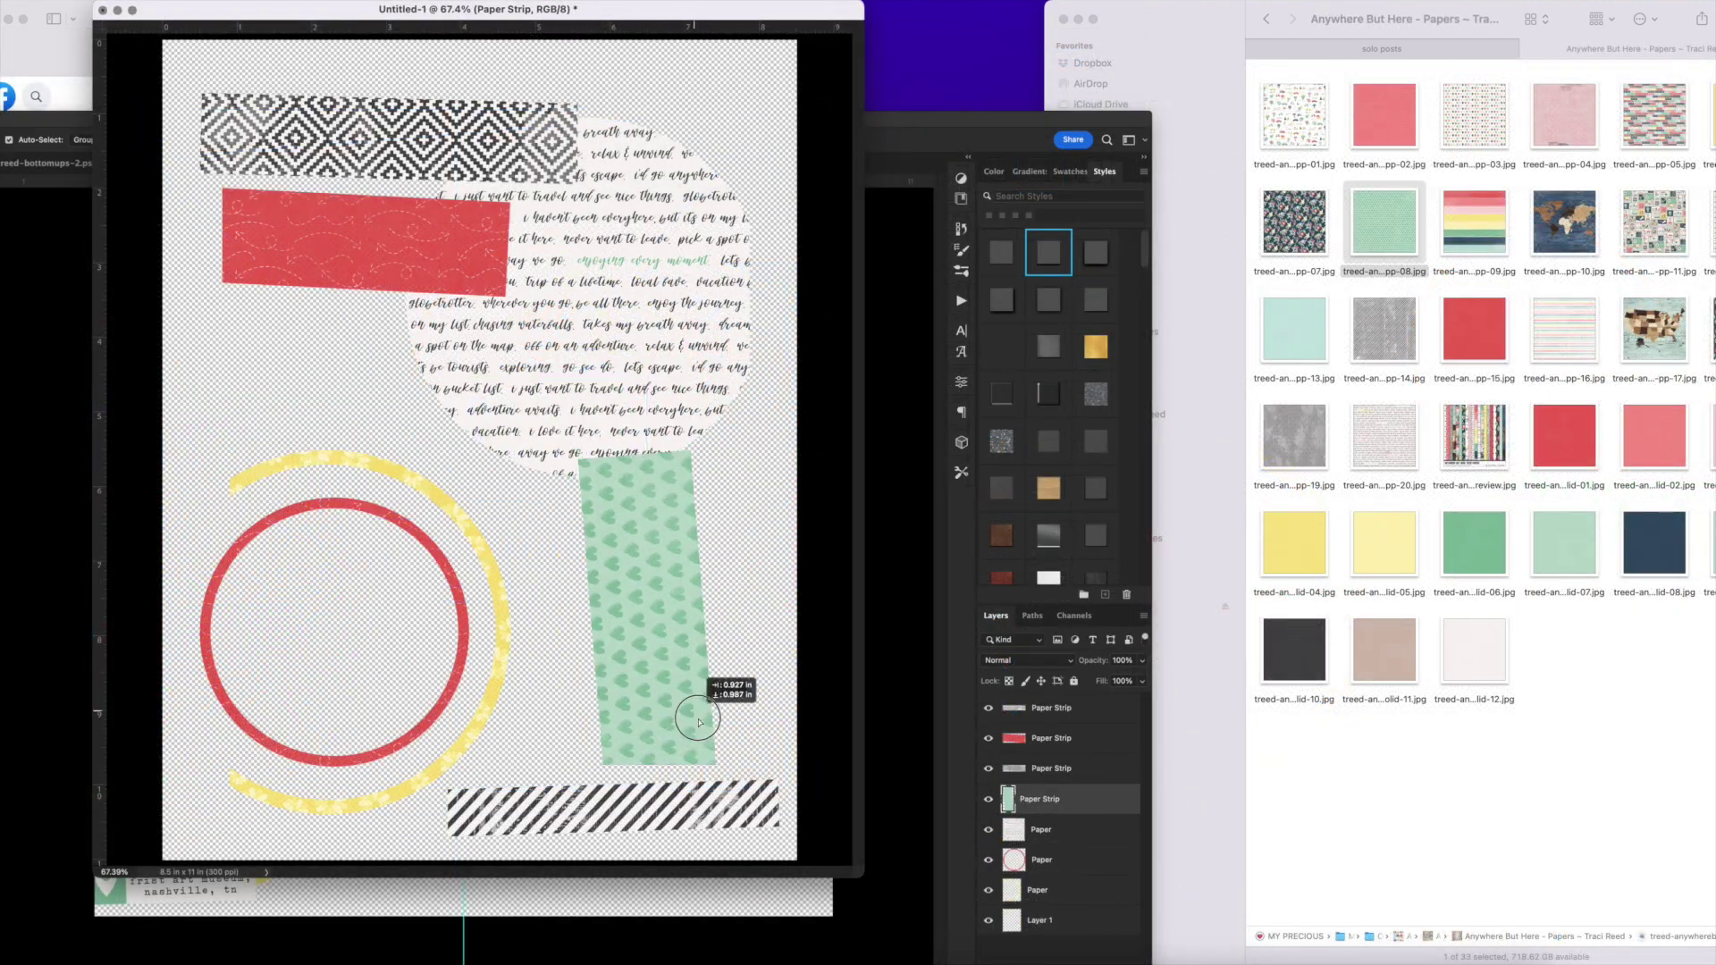
{"action": "key", "text": "Return"}
Try rotating and moving the red paper strip on the page, undoing both changes.
{"action": "left_click", "coordinate": [505, 192]}
{"action": "left_click_drag", "start_coordinate": [515, 185], "coordinate": [309, 116]}
{"action": "key", "text": "Return"}
{"action": "left_click_drag", "start_coordinate": [357, 170], "coordinate": [259, 229]}
{"action": "key", "text": "super+z"}
{"action": "key", "text": "super+z"}
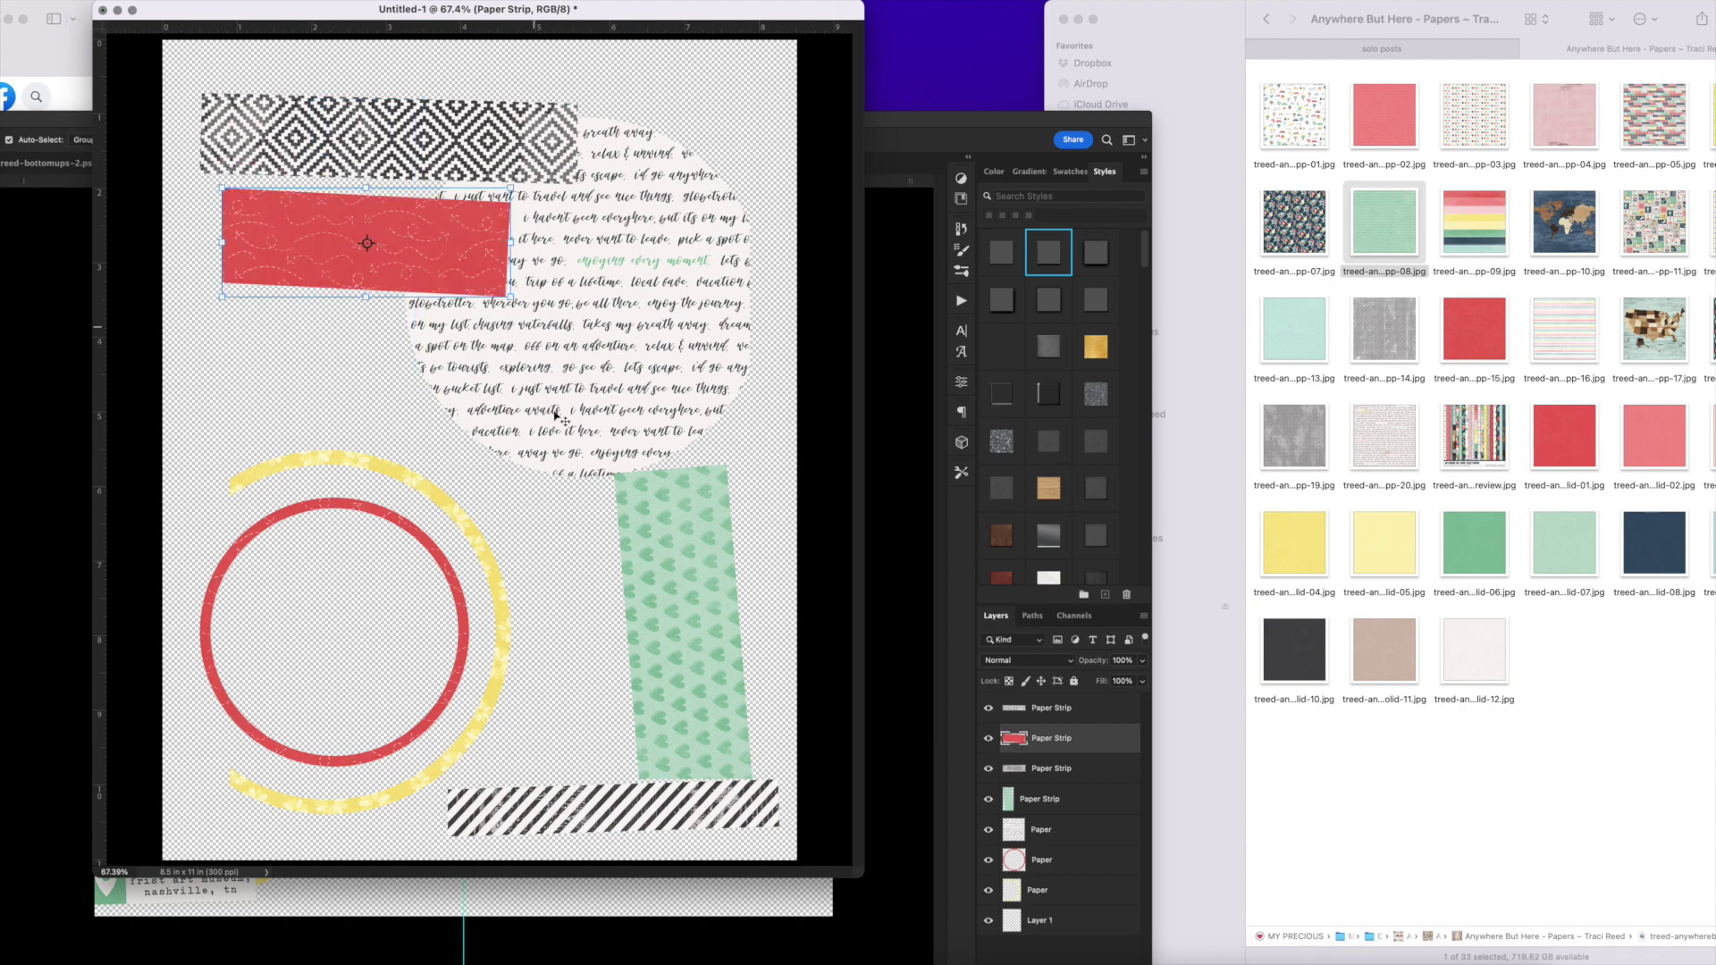
Move the red, chevron and green strips to a second 8.5 × 11 document and turn the green strip horizontal.
{"action": "left_click", "coordinate": [679, 572], "text": "shift"}
{"action": "left_click", "coordinate": [507, 141], "text": "shift"}
{"action": "key", "text": "ctrl+n"}
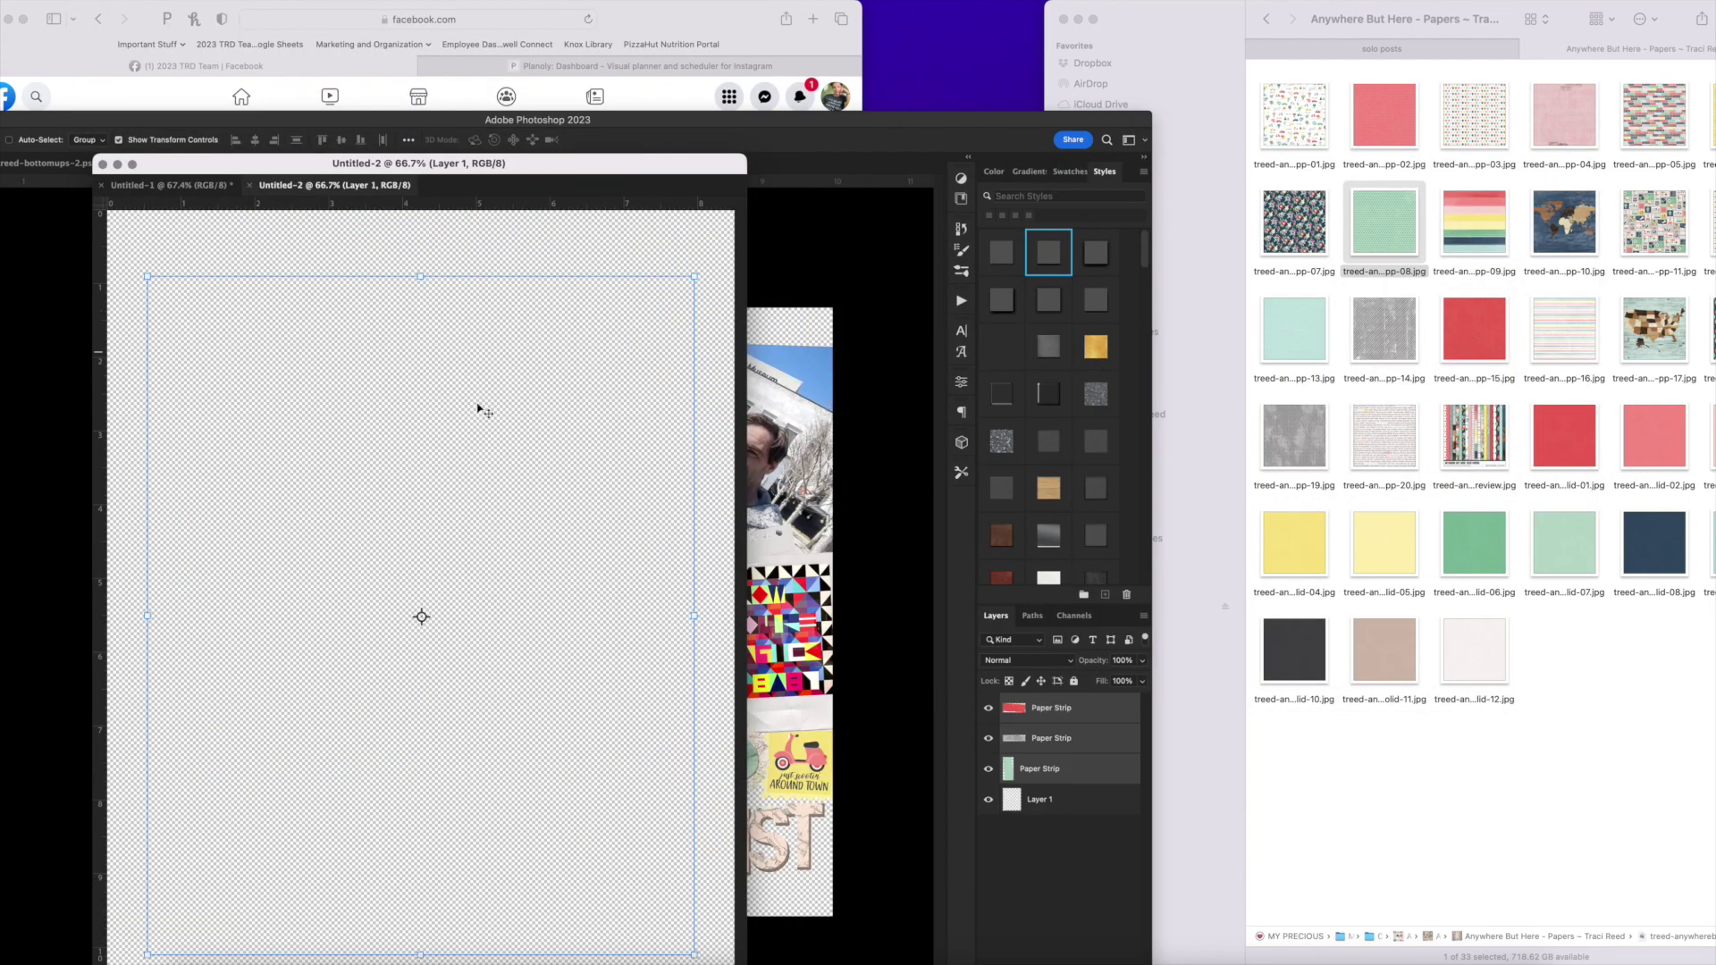
{"action": "key", "text": "ctrl+v"}
{"action": "left_click_drag", "start_coordinate": [307, 548], "coordinate": [191, 566]}
{"action": "key", "text": "Return"}
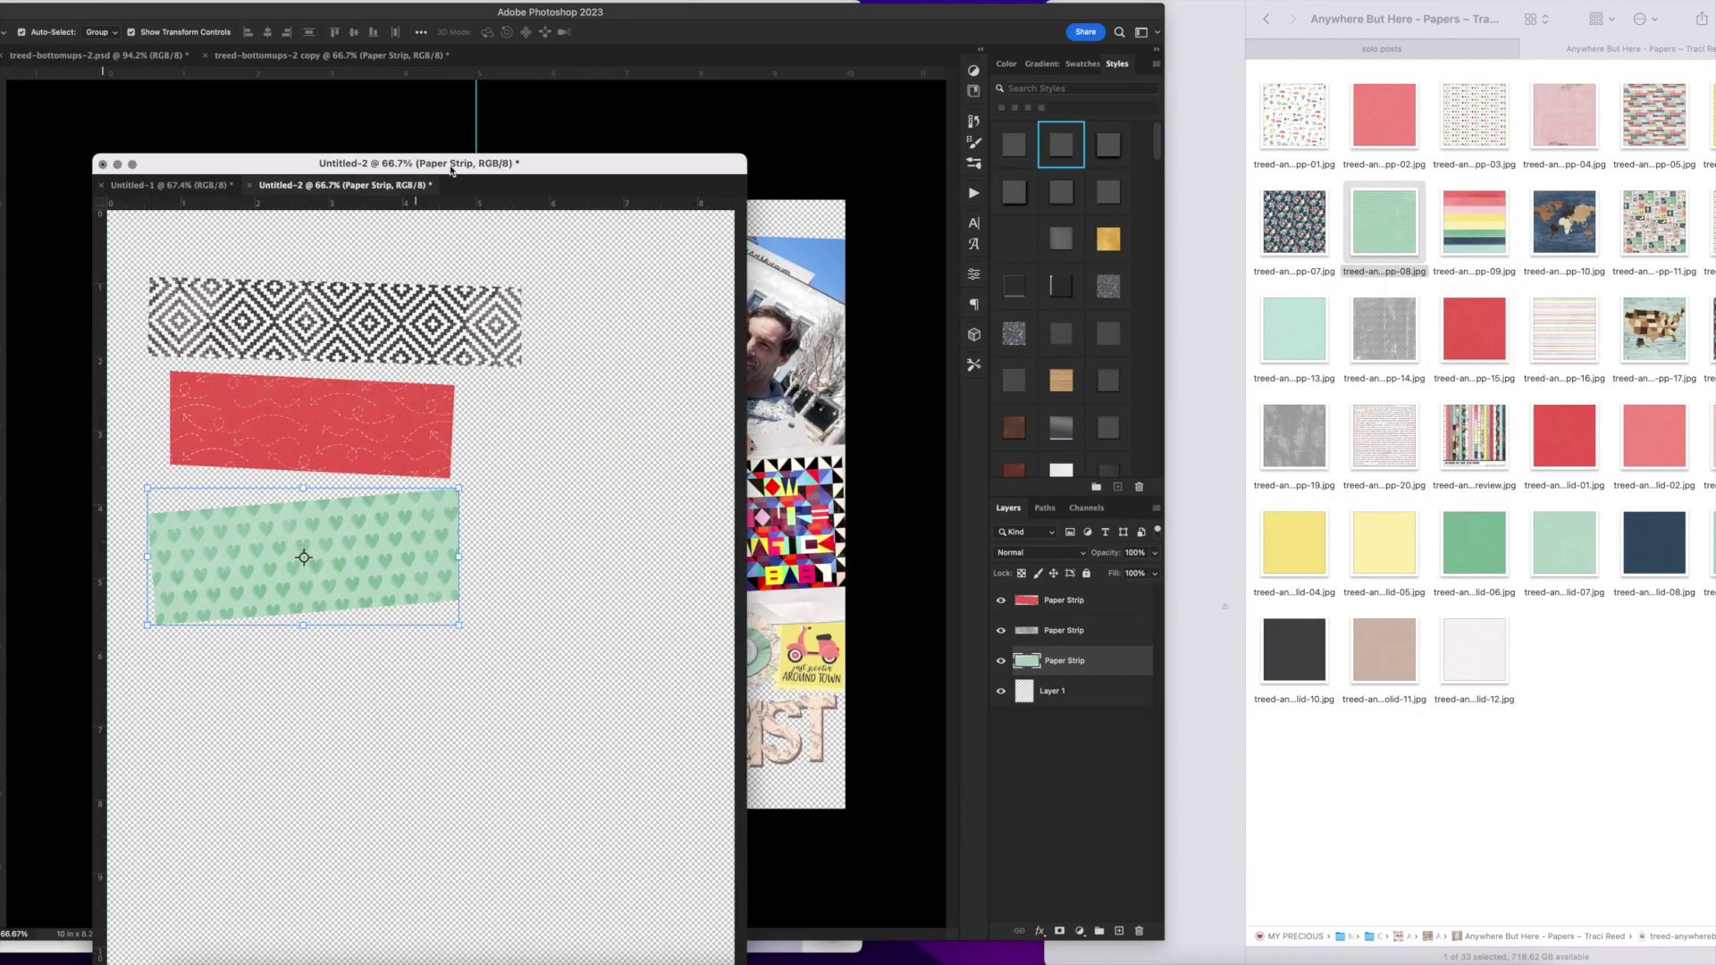
Delete the transferred paper strips, script circle and rings from the layout copy.
{"action": "left_click_drag", "start_coordinate": [552, 166], "coordinate": [721, 81]}
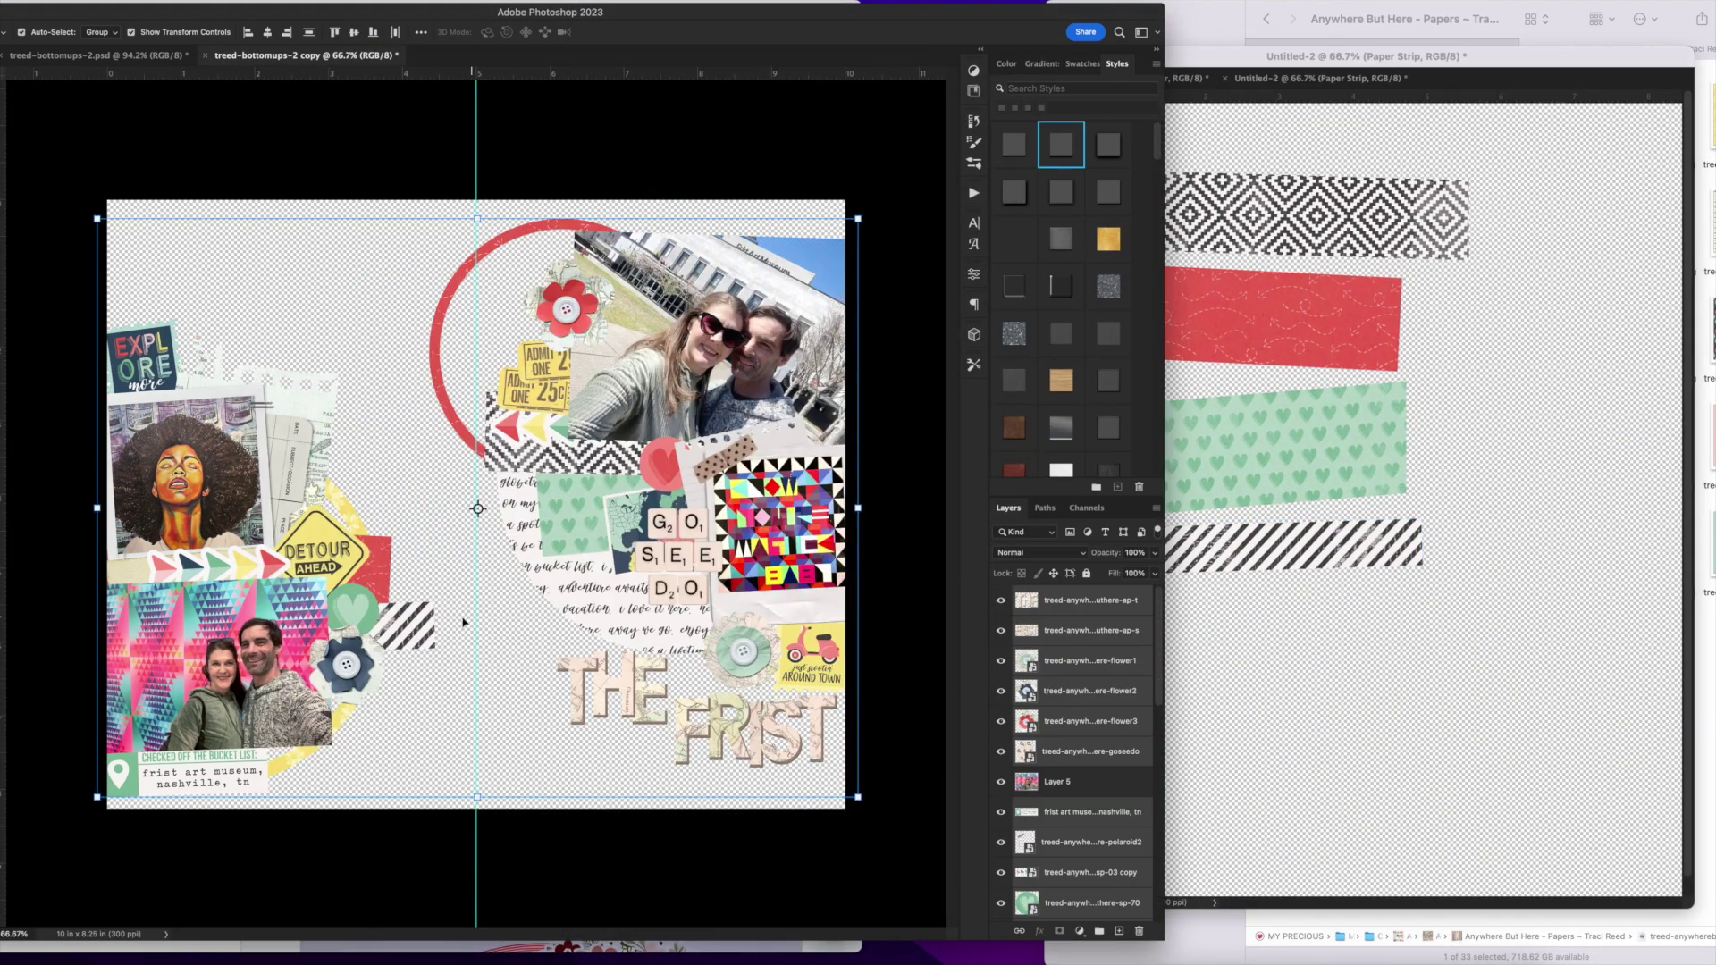
{"action": "left_click", "coordinate": [572, 514]}
{"action": "key", "text": "Delete"}
{"action": "left_click", "coordinate": [572, 615]}
{"action": "key", "text": "Delete"}
{"action": "left_click", "coordinate": [467, 432]}
{"action": "key", "text": "Delete"}
{"action": "left_click", "coordinate": [407, 625]}
{"action": "key", "text": "Delete"}
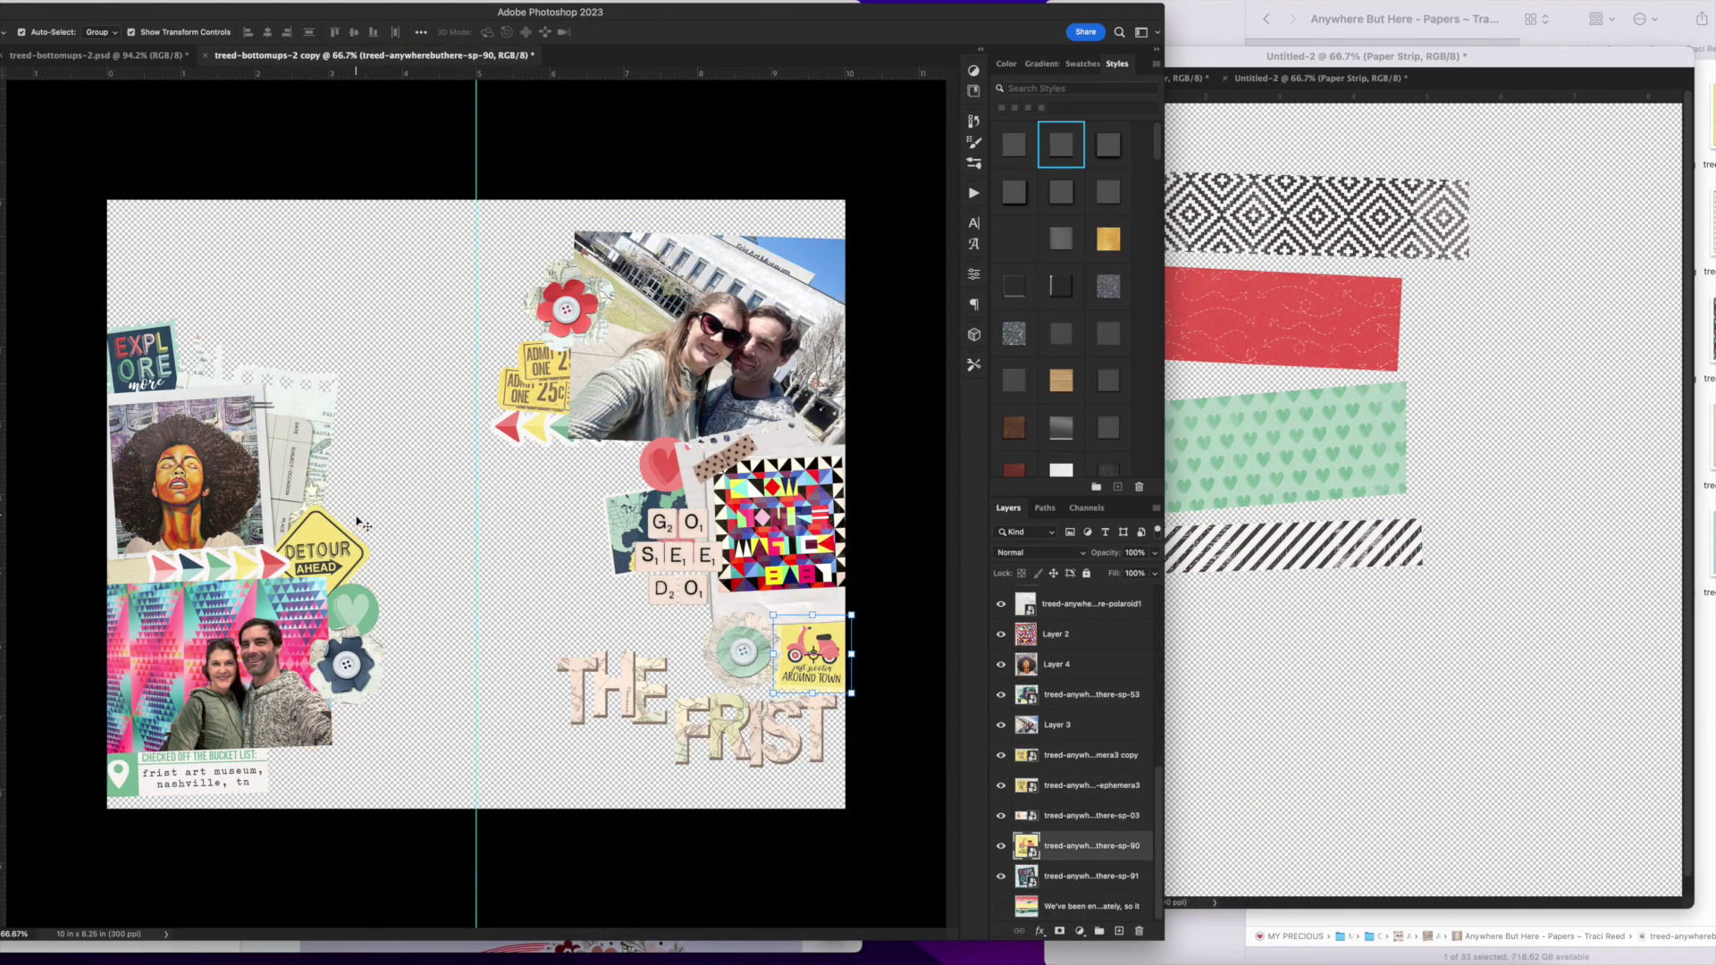
Copy the layout's kit elements and title words into Untitled-2 and align their horizontal and vertical centers.
{"action": "key", "text": "ctrl+alt+a"}
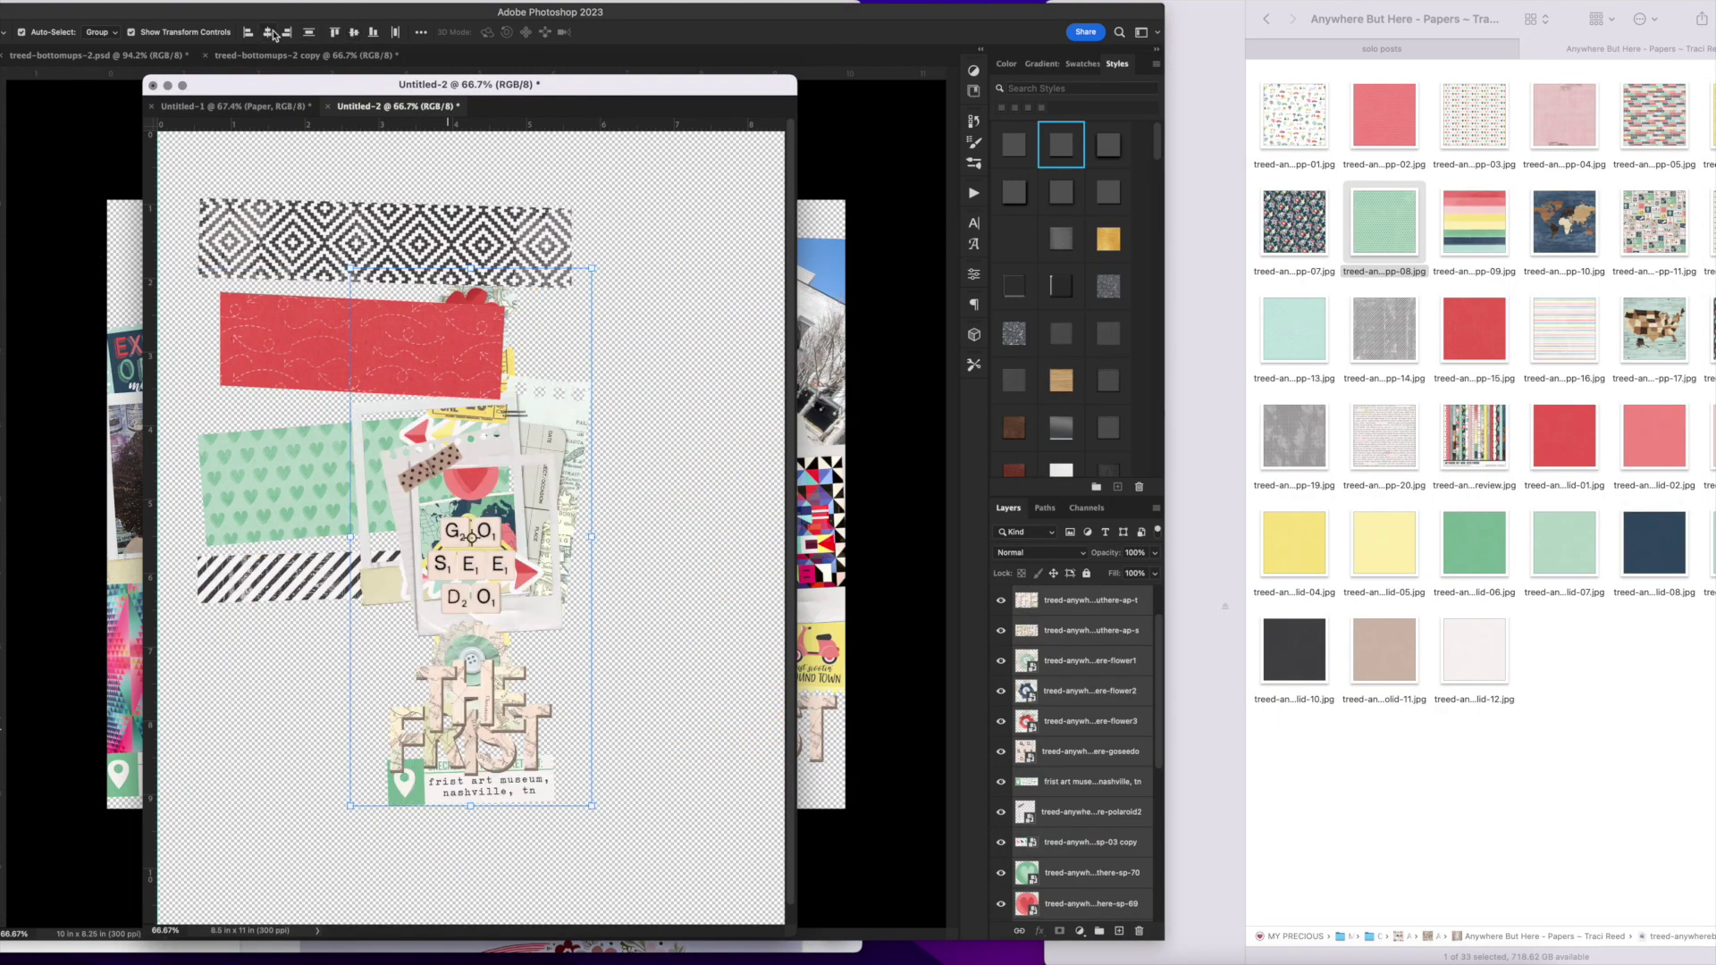
{"action": "scroll", "coordinate": [465, 527], "scroll_direction": "down", "scroll_amount": 1}
{"action": "left_click", "coordinate": [355, 34]}
Spread the red flower, Go See Do tiles, arrows, hearts and Detour sign into the page's empty areas.
{"action": "left_click_drag", "start_coordinate": [520, 509], "coordinate": [530, 311]}
{"action": "left_click_drag", "start_coordinate": [283, 328], "coordinate": [248, 657]}
{"action": "left_click_drag", "start_coordinate": [315, 334], "coordinate": [351, 659]}
{"action": "left_click_drag", "start_coordinate": [327, 329], "coordinate": [602, 488]}
{"action": "left_click_drag", "start_coordinate": [319, 331], "coordinate": [575, 554]}
{"action": "left_click_drag", "start_coordinate": [319, 330], "coordinate": [642, 554]}
{"action": "left_click_drag", "start_coordinate": [320, 331], "coordinate": [478, 651]}
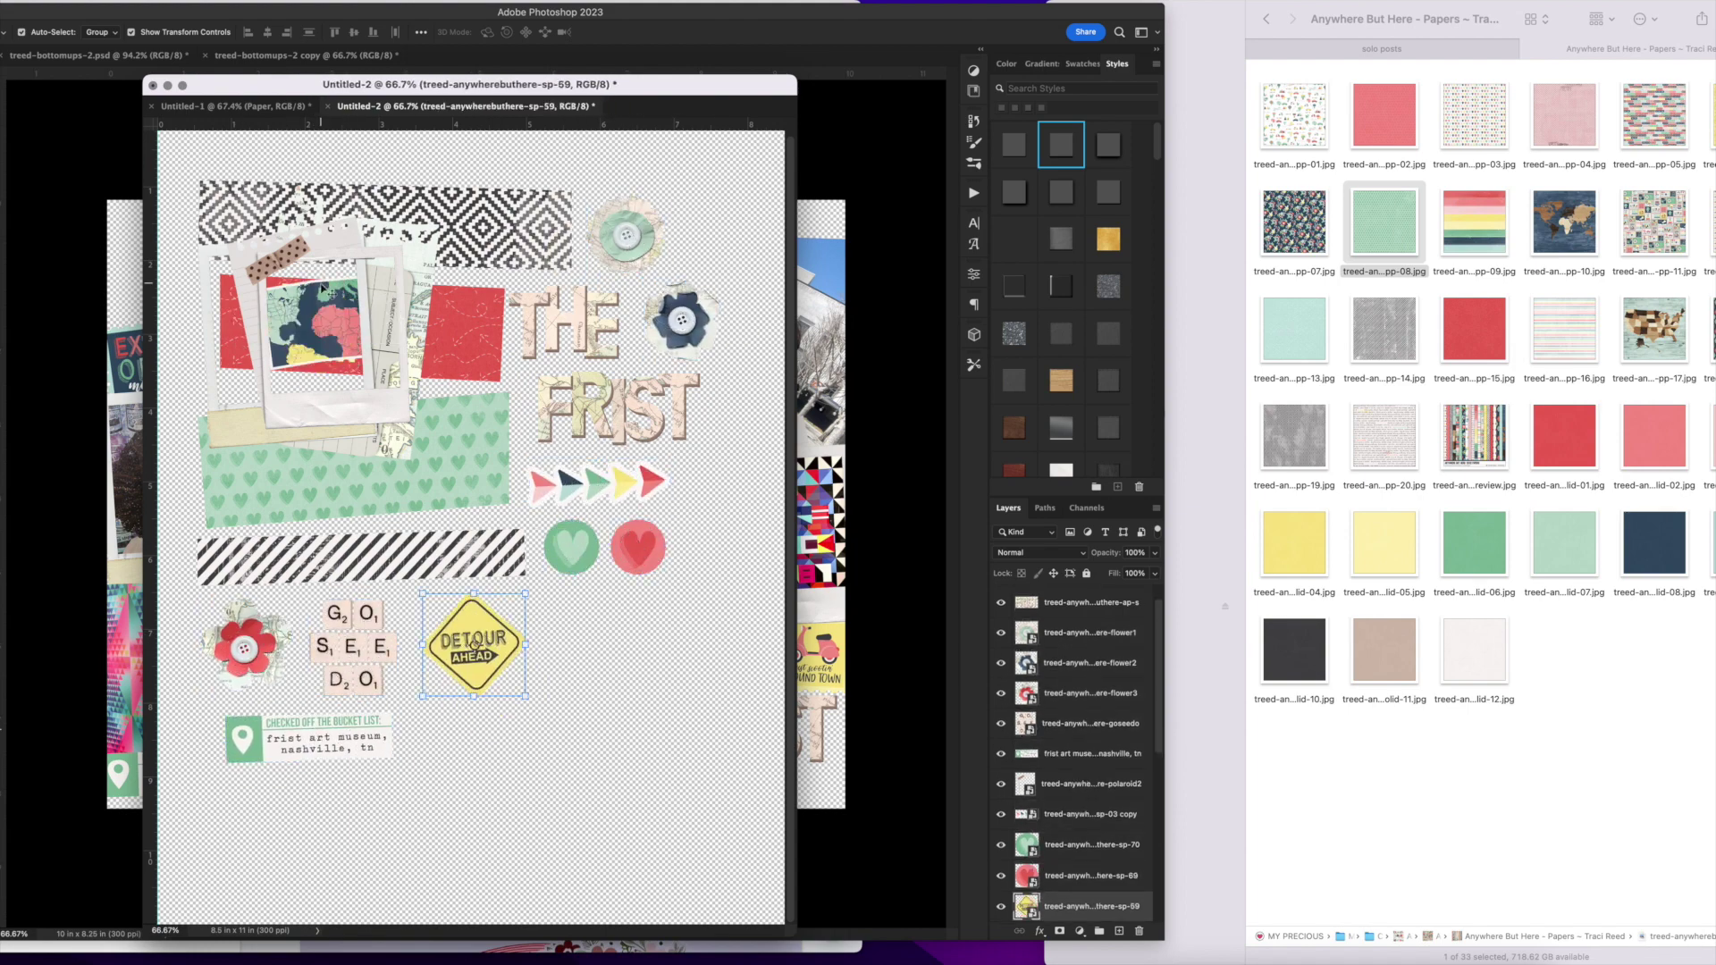
Place the map sticker, ticket, second arrow row, scooter sticker and Explore More stamp in separate free spots.
{"action": "left_click_drag", "start_coordinate": [321, 289], "coordinate": [605, 601]}
{"action": "left_click_drag", "start_coordinate": [319, 326], "coordinate": [468, 739]}
{"action": "left_click_drag", "start_coordinate": [319, 325], "coordinate": [275, 802]}
{"action": "left_click_drag", "start_coordinate": [316, 319], "coordinate": [664, 715]}
{"action": "left_click_drag", "start_coordinate": [320, 319], "coordinate": [699, 613]}
Cut the polaroid frames and paper ephemera from Untitled-2, paste them into Untitled-1 and arrange them there.
{"action": "left_click_drag", "start_coordinate": [270, 264], "coordinate": [385, 374]}
{"action": "left_click", "coordinate": [351, 246], "text": "shift"}
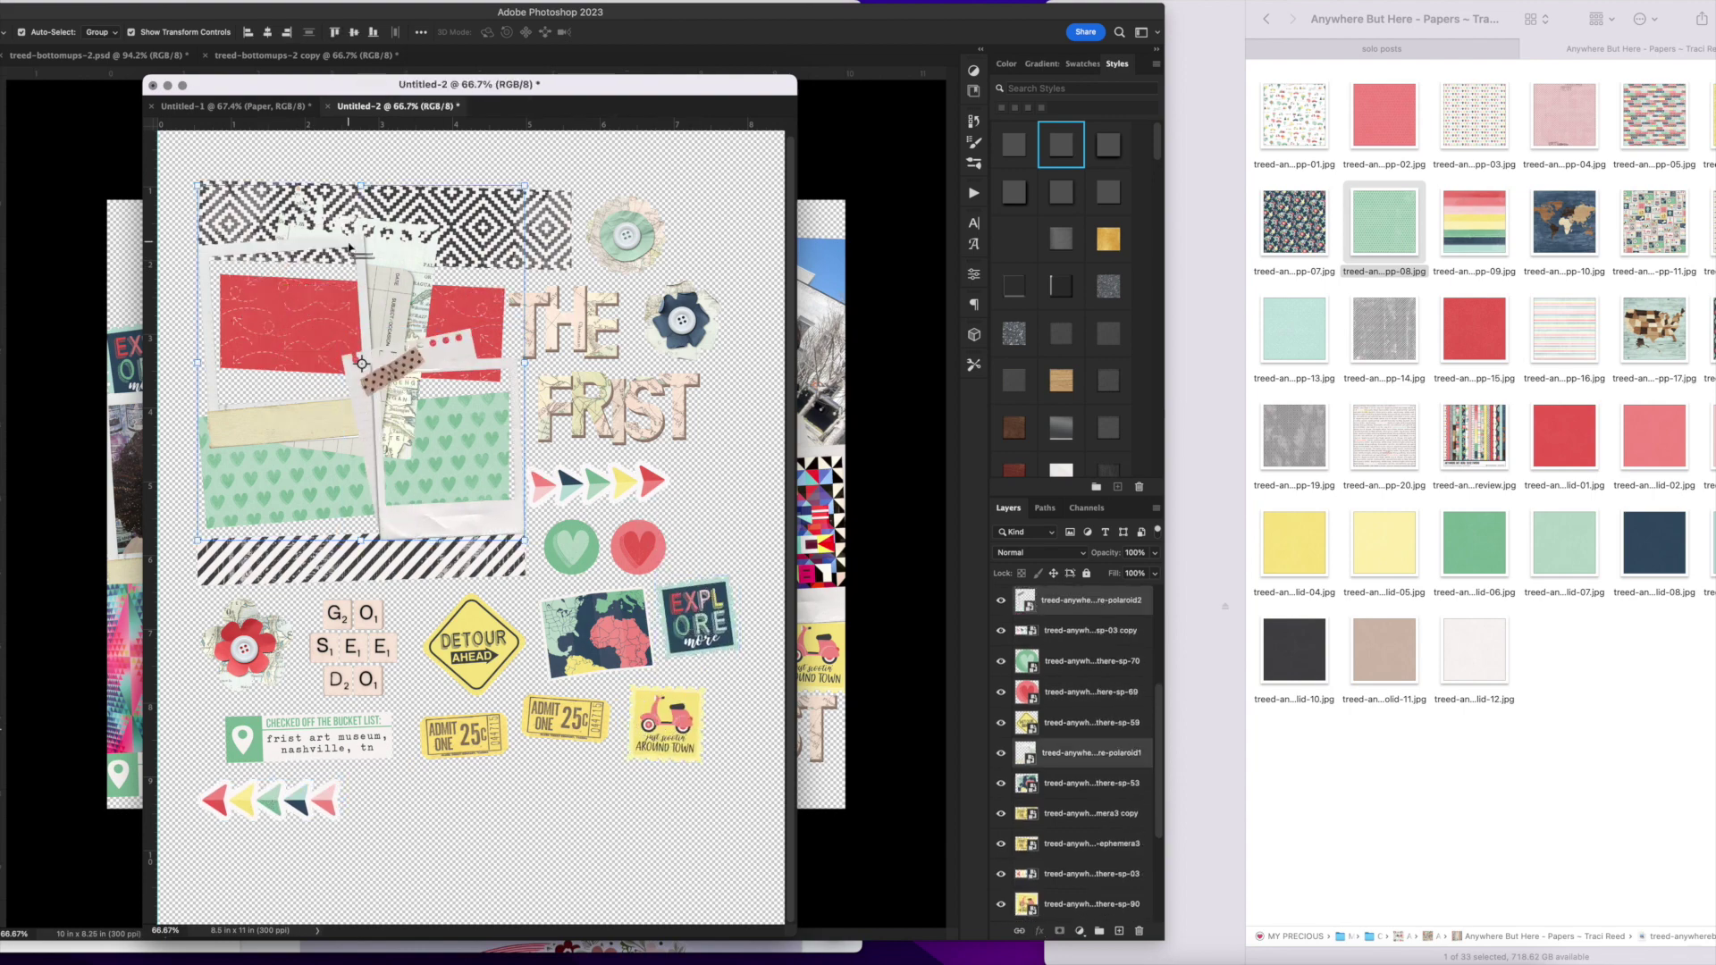
{"action": "key", "text": "super+x"}
{"action": "left_click", "coordinate": [300, 108]}
{"action": "key", "text": "super+v"}
{"action": "left_click_drag", "start_coordinate": [557, 552], "coordinate": [627, 627]}
{"action": "left_click_drag", "start_coordinate": [708, 630], "coordinate": [376, 355]}
{"action": "left_click_drag", "start_coordinate": [631, 567], "coordinate": [764, 708]}
Show the merged background, copy it into a new 8.5 × 11 inch document and rotate it -90°.
{"action": "key", "text": "ctrl+n"}
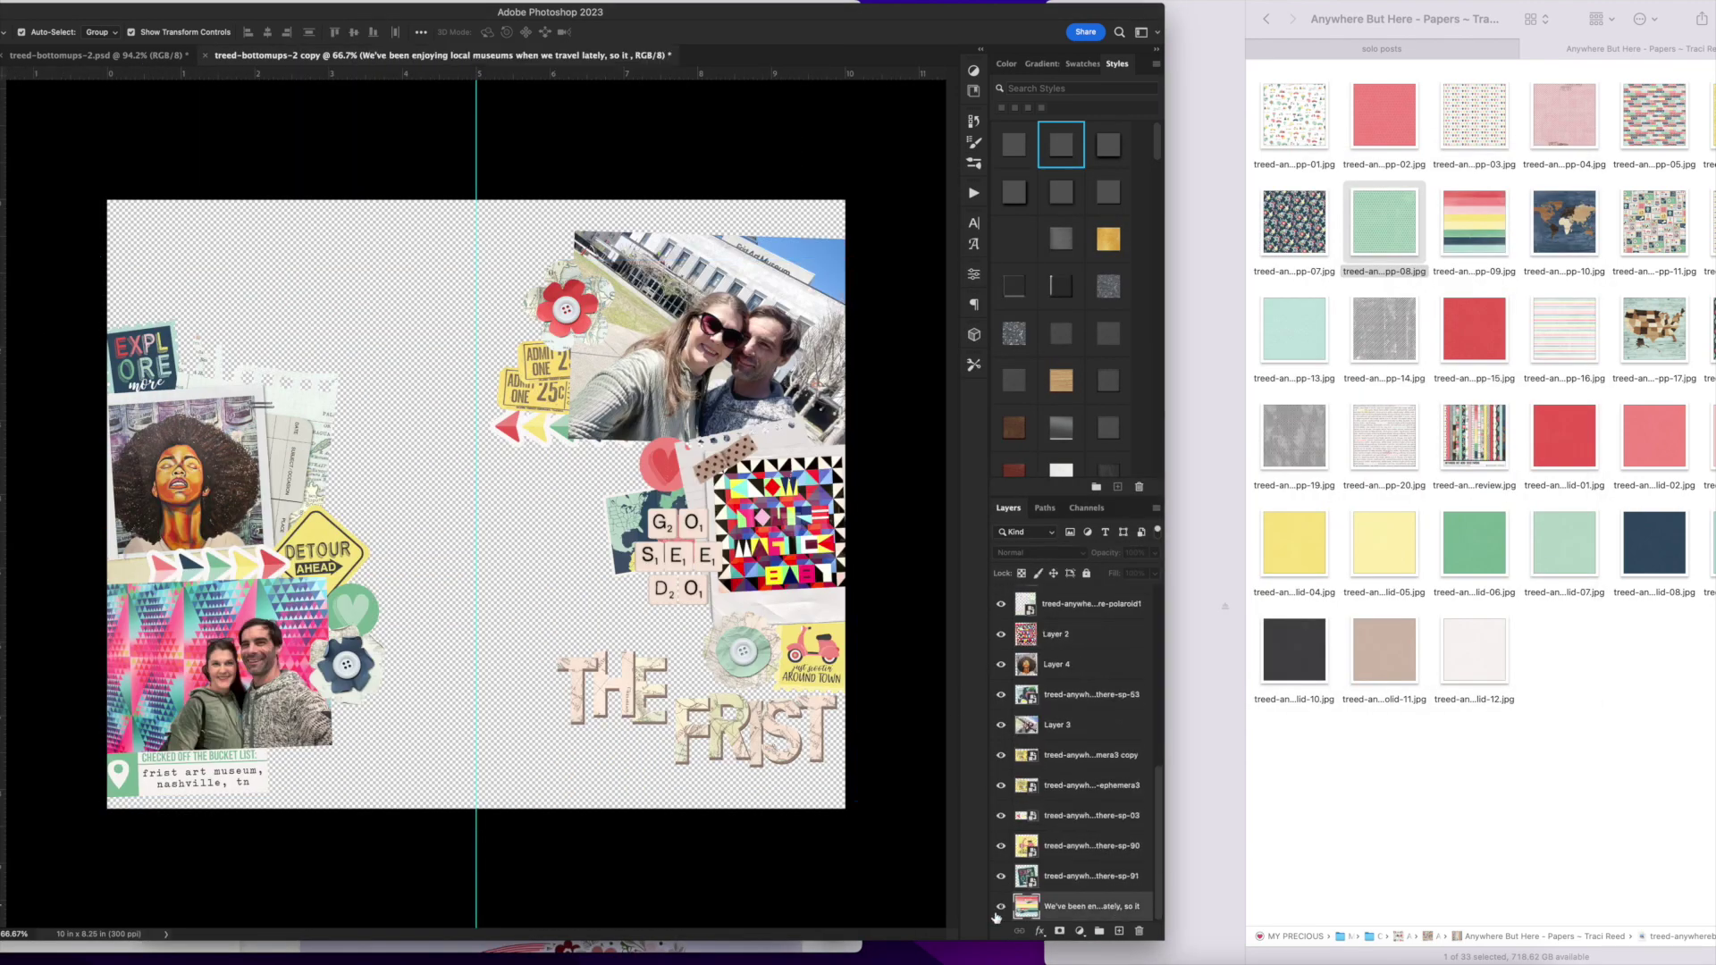
{"action": "left_click", "coordinate": [1000, 908]}
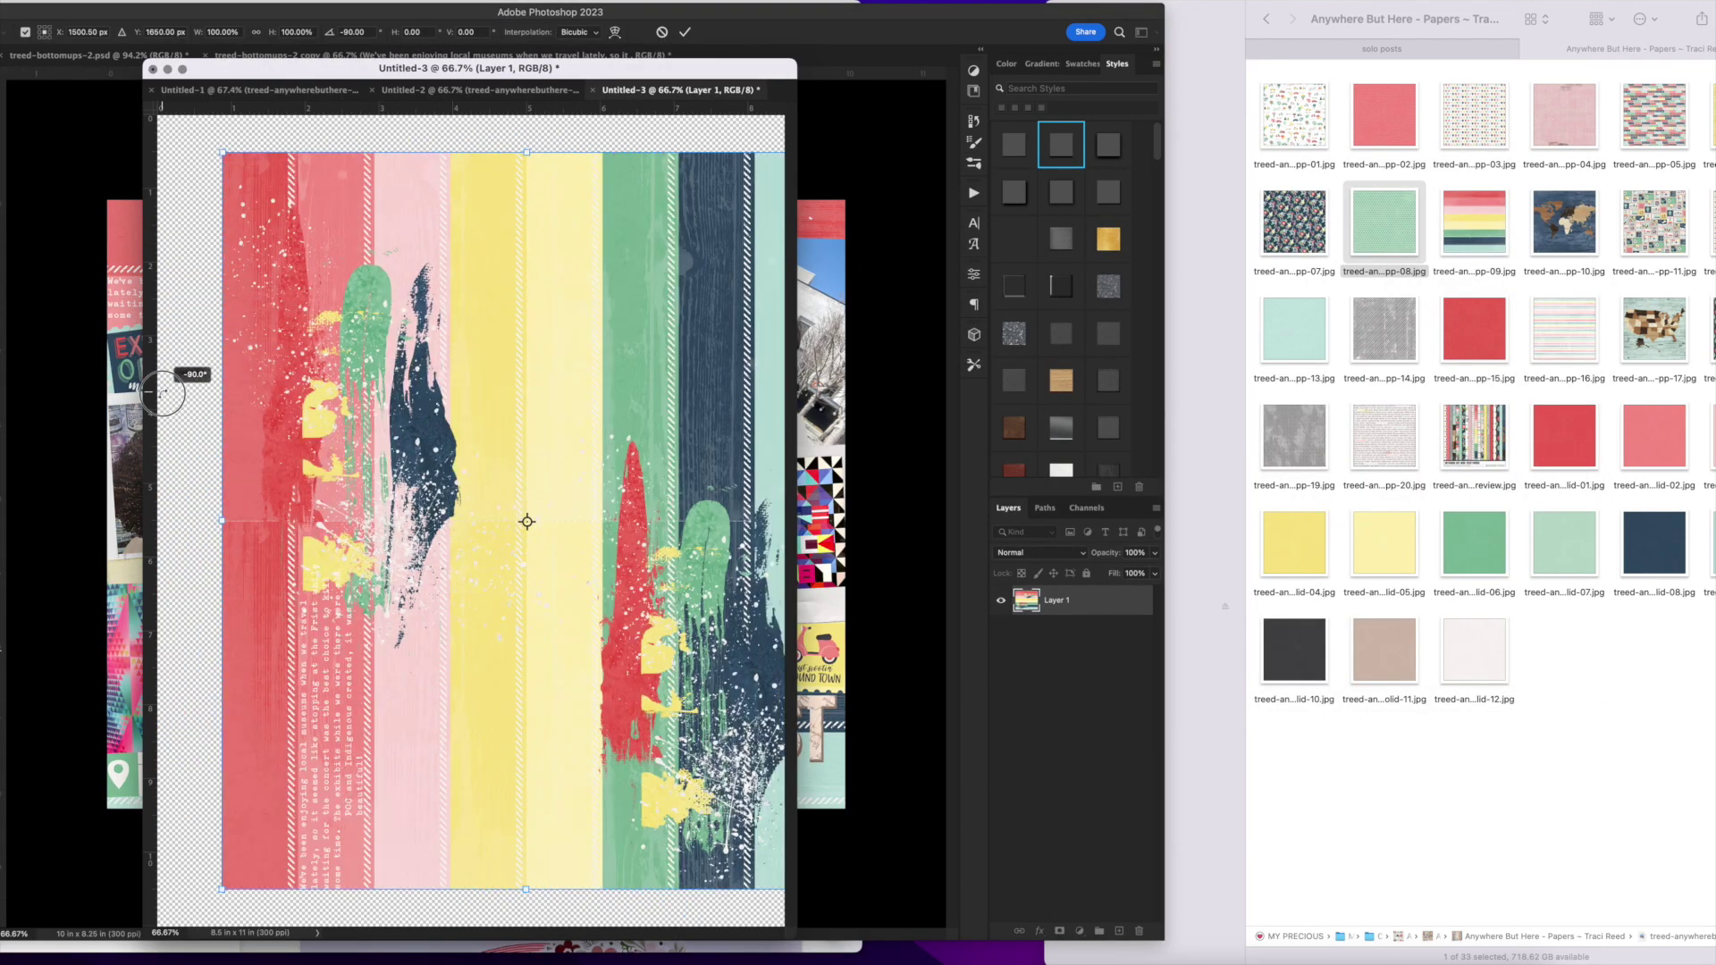
{"action": "left_click_drag", "start_coordinate": [461, 391], "coordinate": [380, 392]}
Return to the original layout and gather its four photos in a new 8.5 × 11 inch document.
{"action": "left_click", "coordinate": [508, 93]}
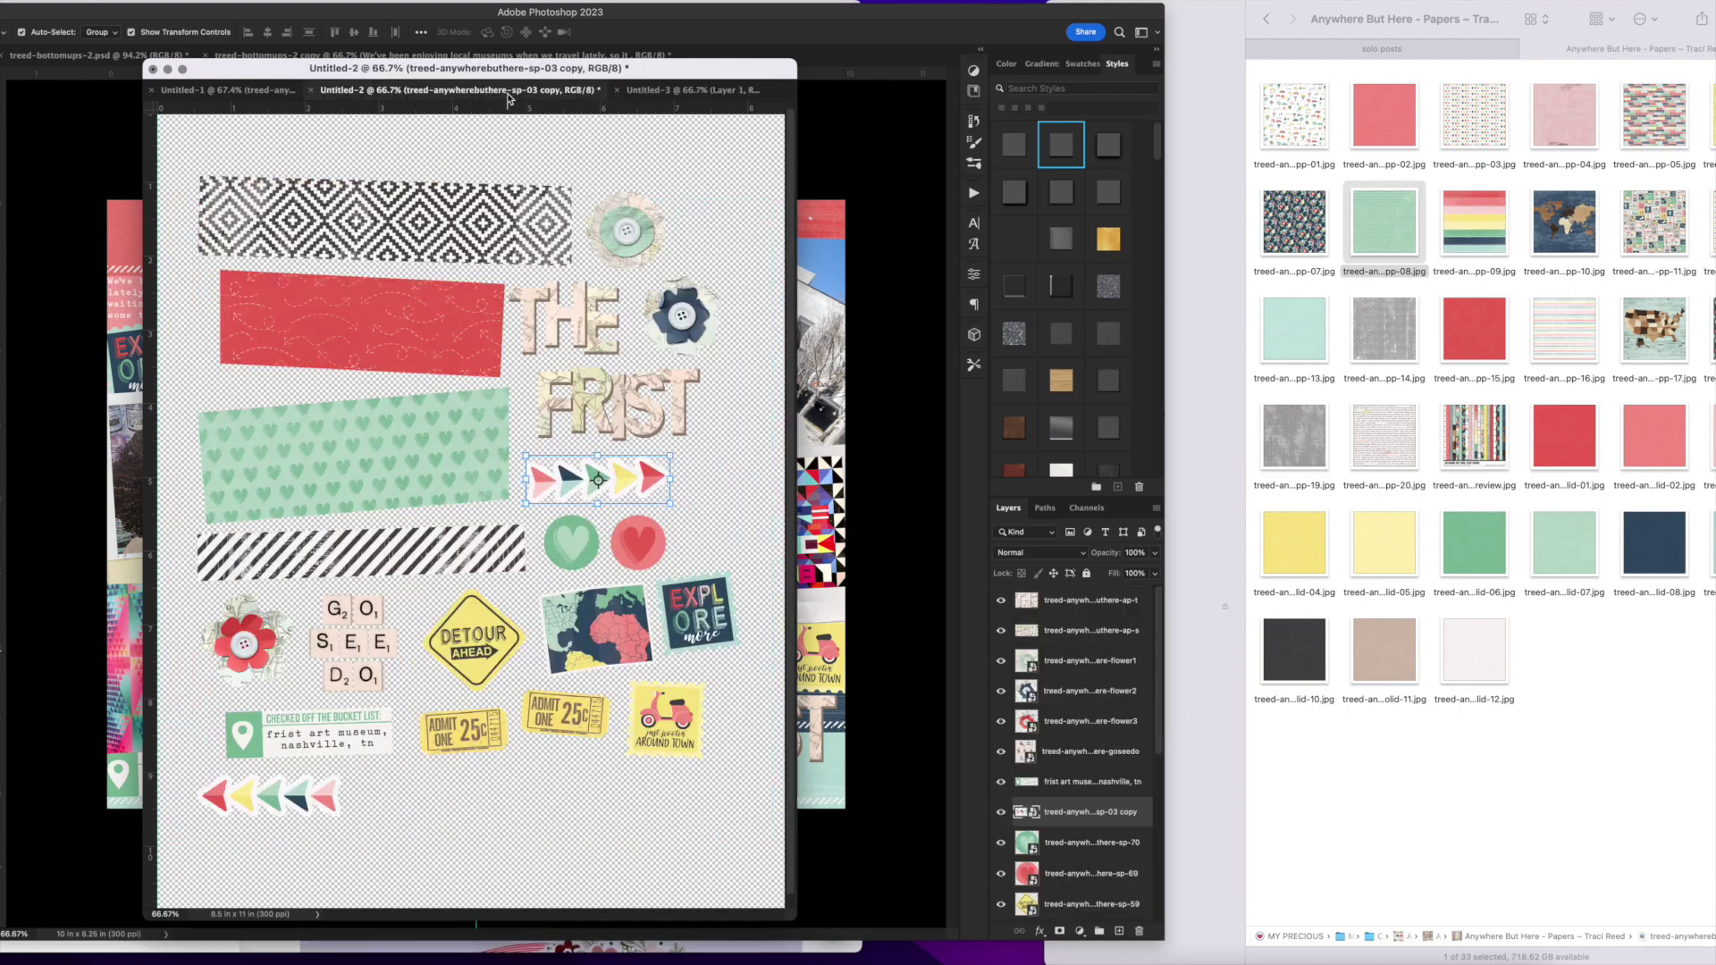
{"action": "left_click", "coordinate": [215, 91]}
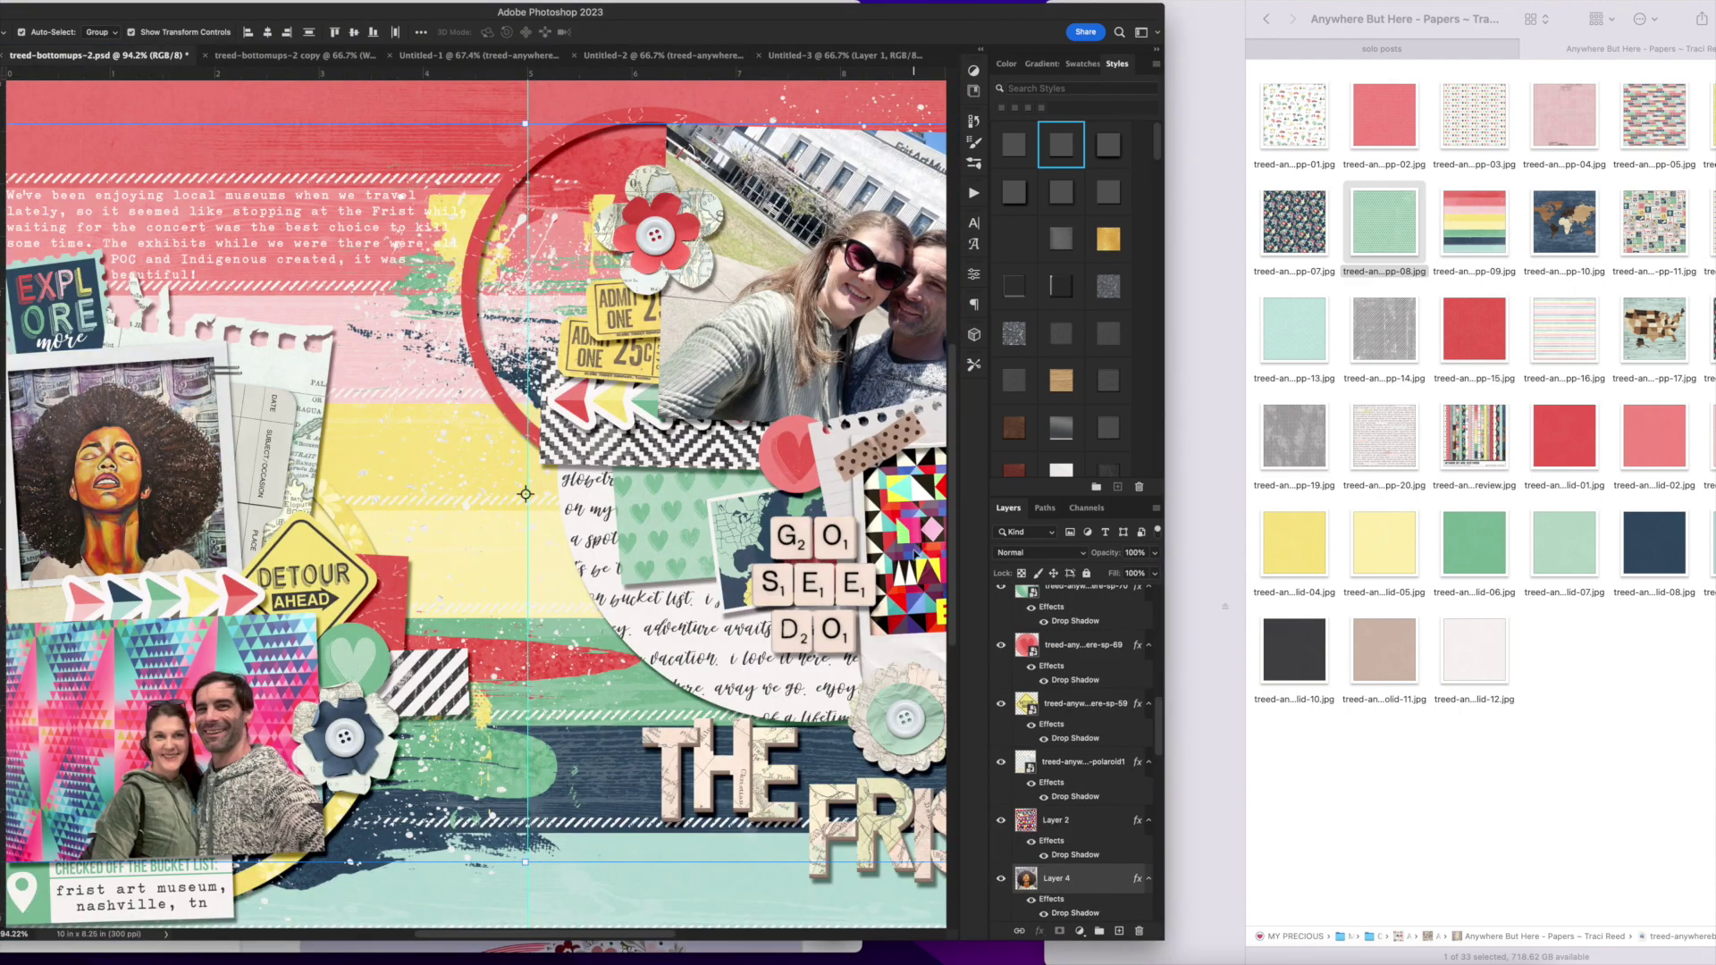
{"action": "scroll", "coordinate": [916, 554], "scroll_direction": "down", "scroll_amount": 2}
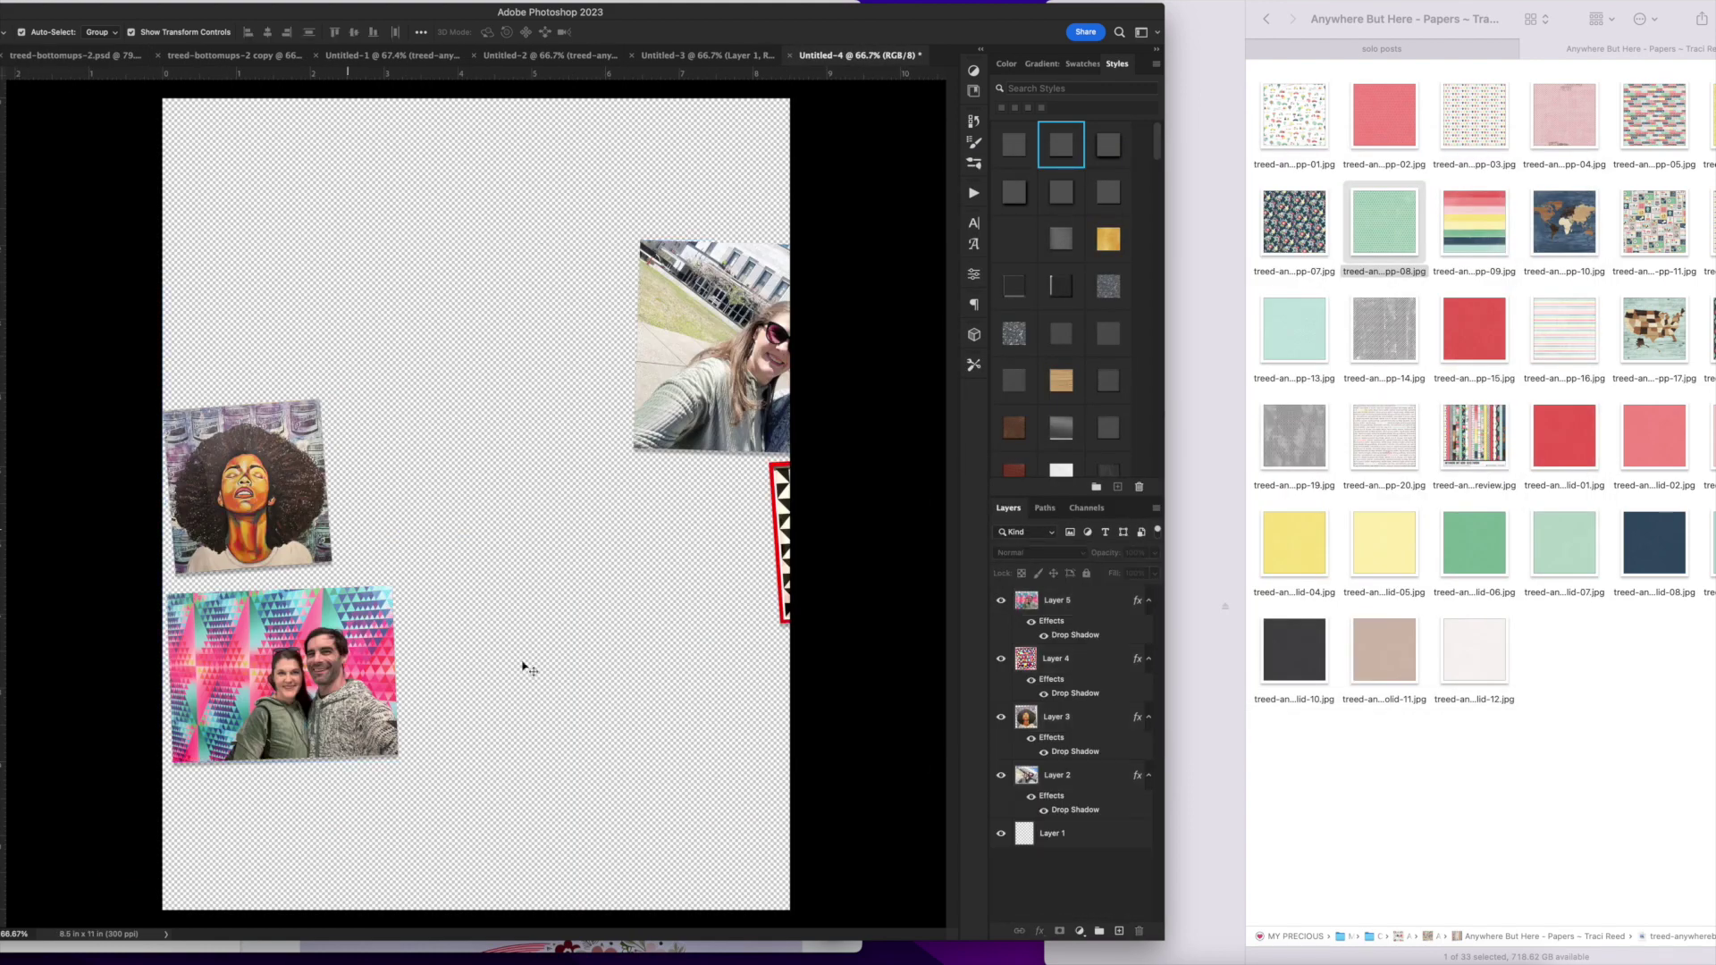
Clear the drop shadows from the photo layers and arrange the four photos in separate free spots on the page.
{"action": "right_click", "coordinate": [1108, 679]}
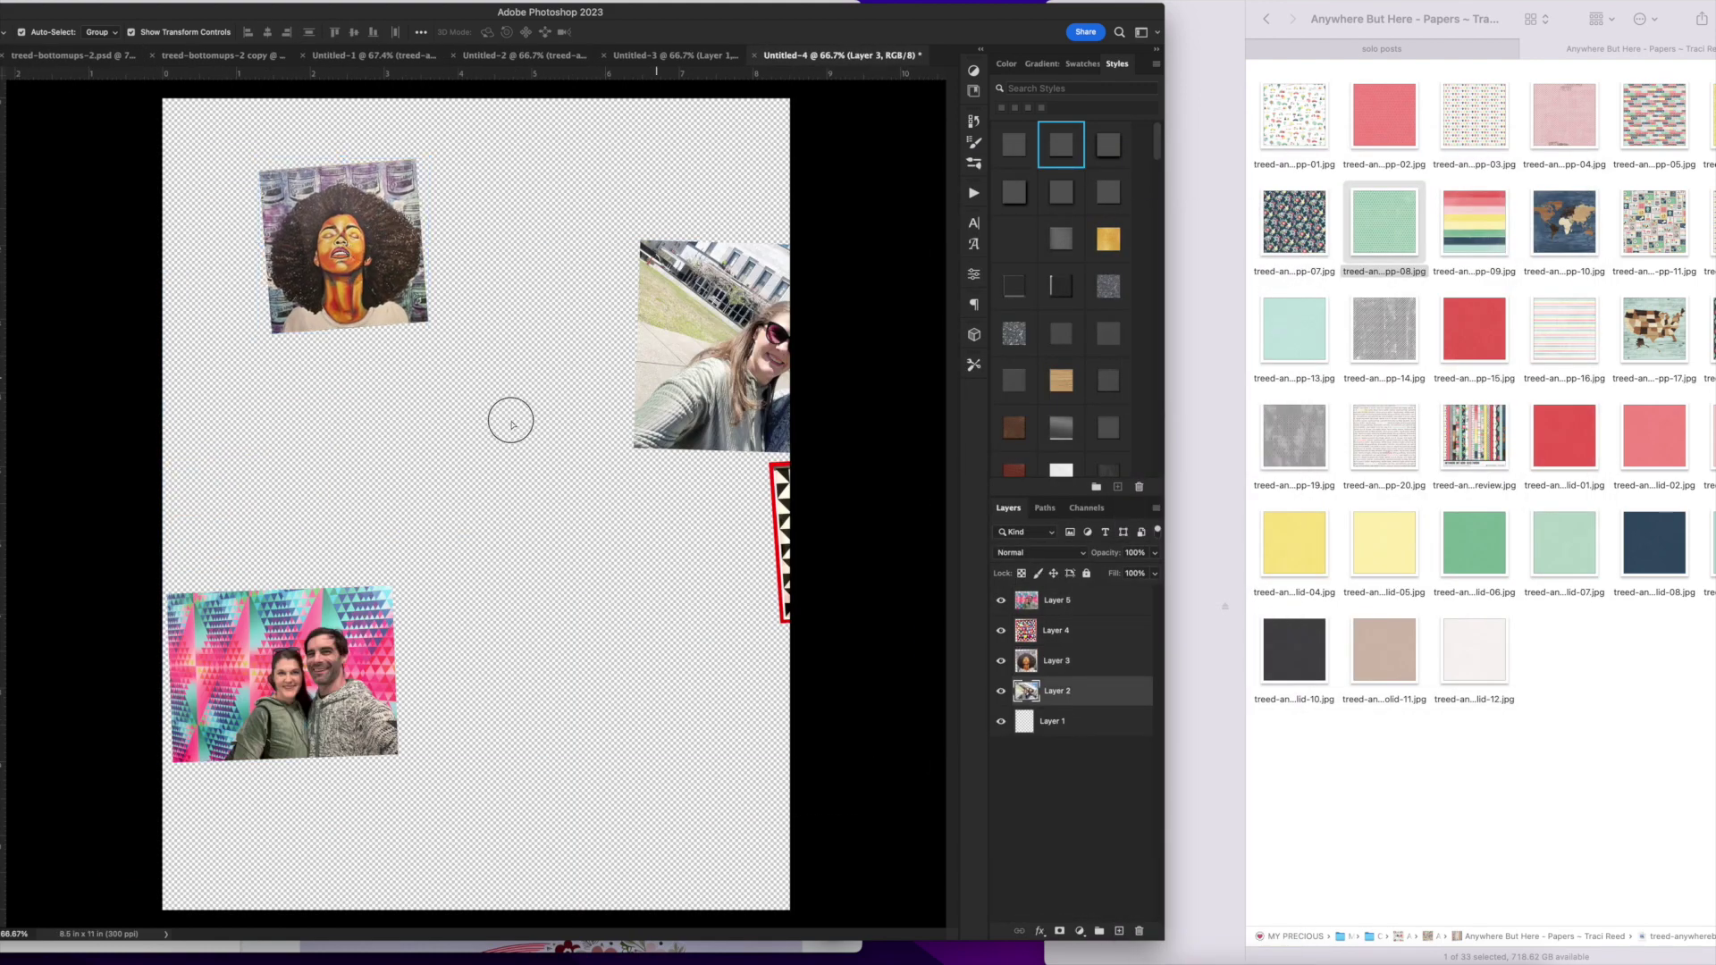
{"action": "left_click_drag", "start_coordinate": [747, 368], "coordinate": [315, 486]}
{"action": "left_click_drag", "start_coordinate": [295, 666], "coordinate": [372, 678]}
{"action": "left_click_drag", "start_coordinate": [780, 527], "coordinate": [455, 225]}
{"action": "left_click", "coordinate": [640, 506]}
{"action": "left_click_drag", "start_coordinate": [590, 786], "coordinate": [304, 215]}
{"action": "left_click_drag", "start_coordinate": [317, 229], "coordinate": [357, 255]}
{"action": "left_click", "coordinate": [539, 461]}
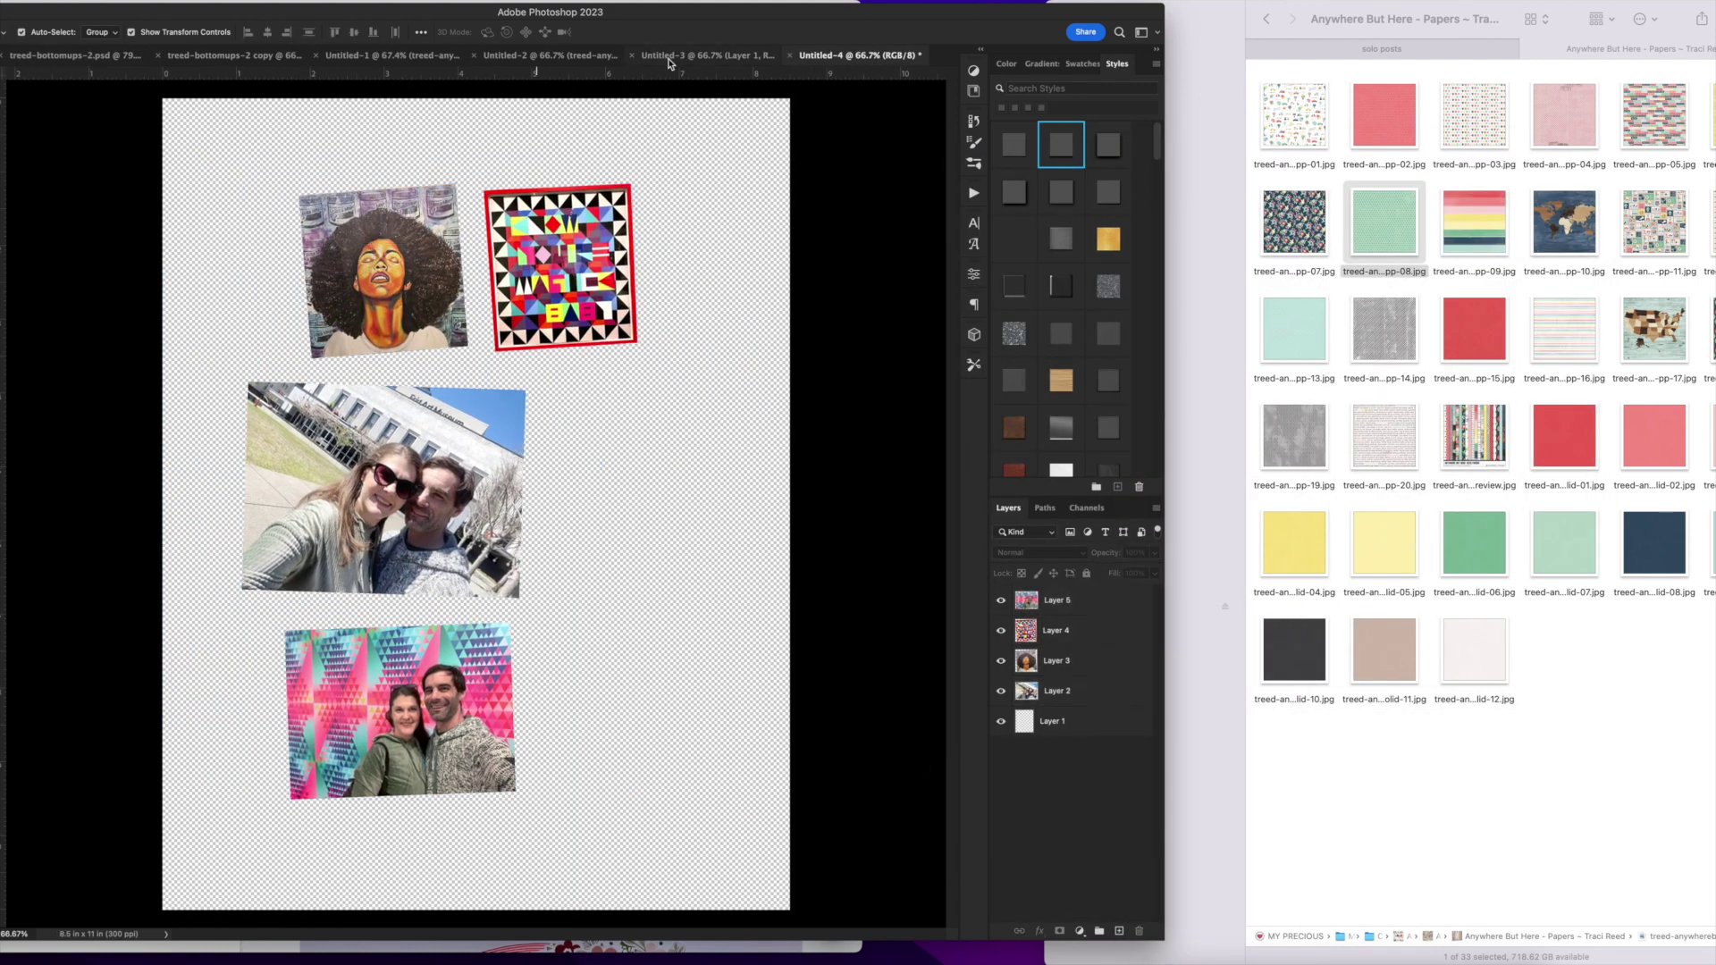
Save the Untitled-1 page of circles and polaroid frames to the Desktop as thefrist-1.png.
{"action": "key", "text": "super+s"}
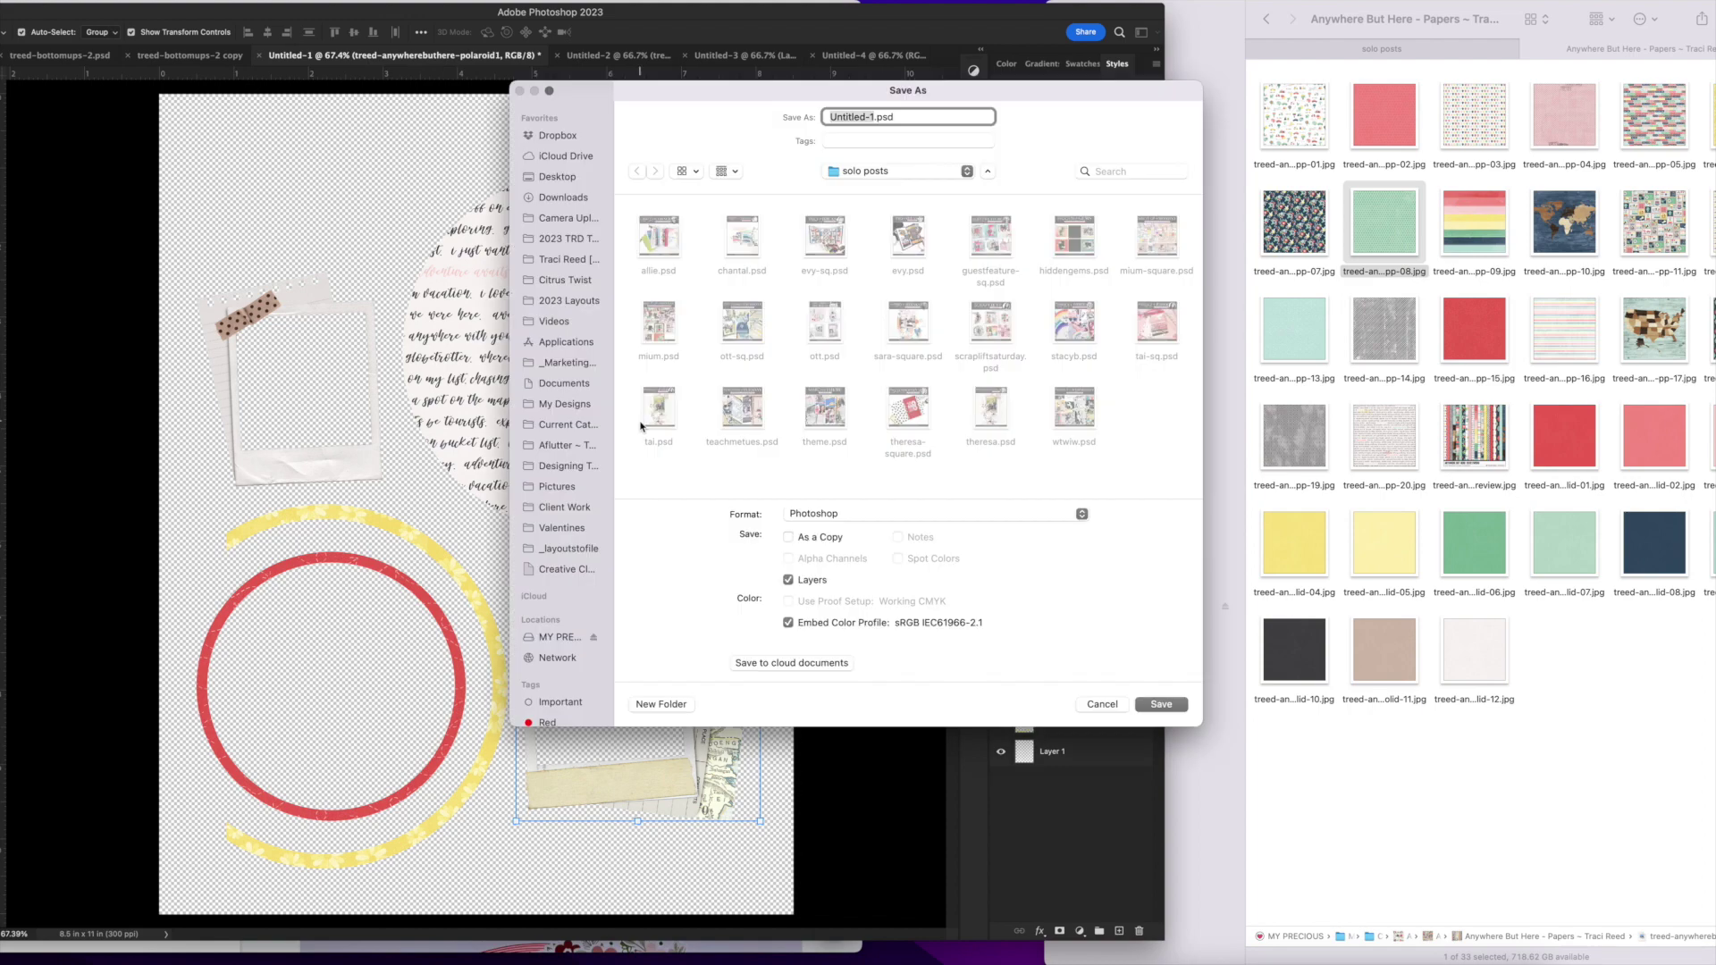
{"action": "left_click", "coordinate": [860, 513]}
{"action": "left_click", "coordinate": [854, 768]}
{"action": "left_click", "coordinate": [1178, 704]}
{"action": "left_click", "coordinate": [920, 457]}
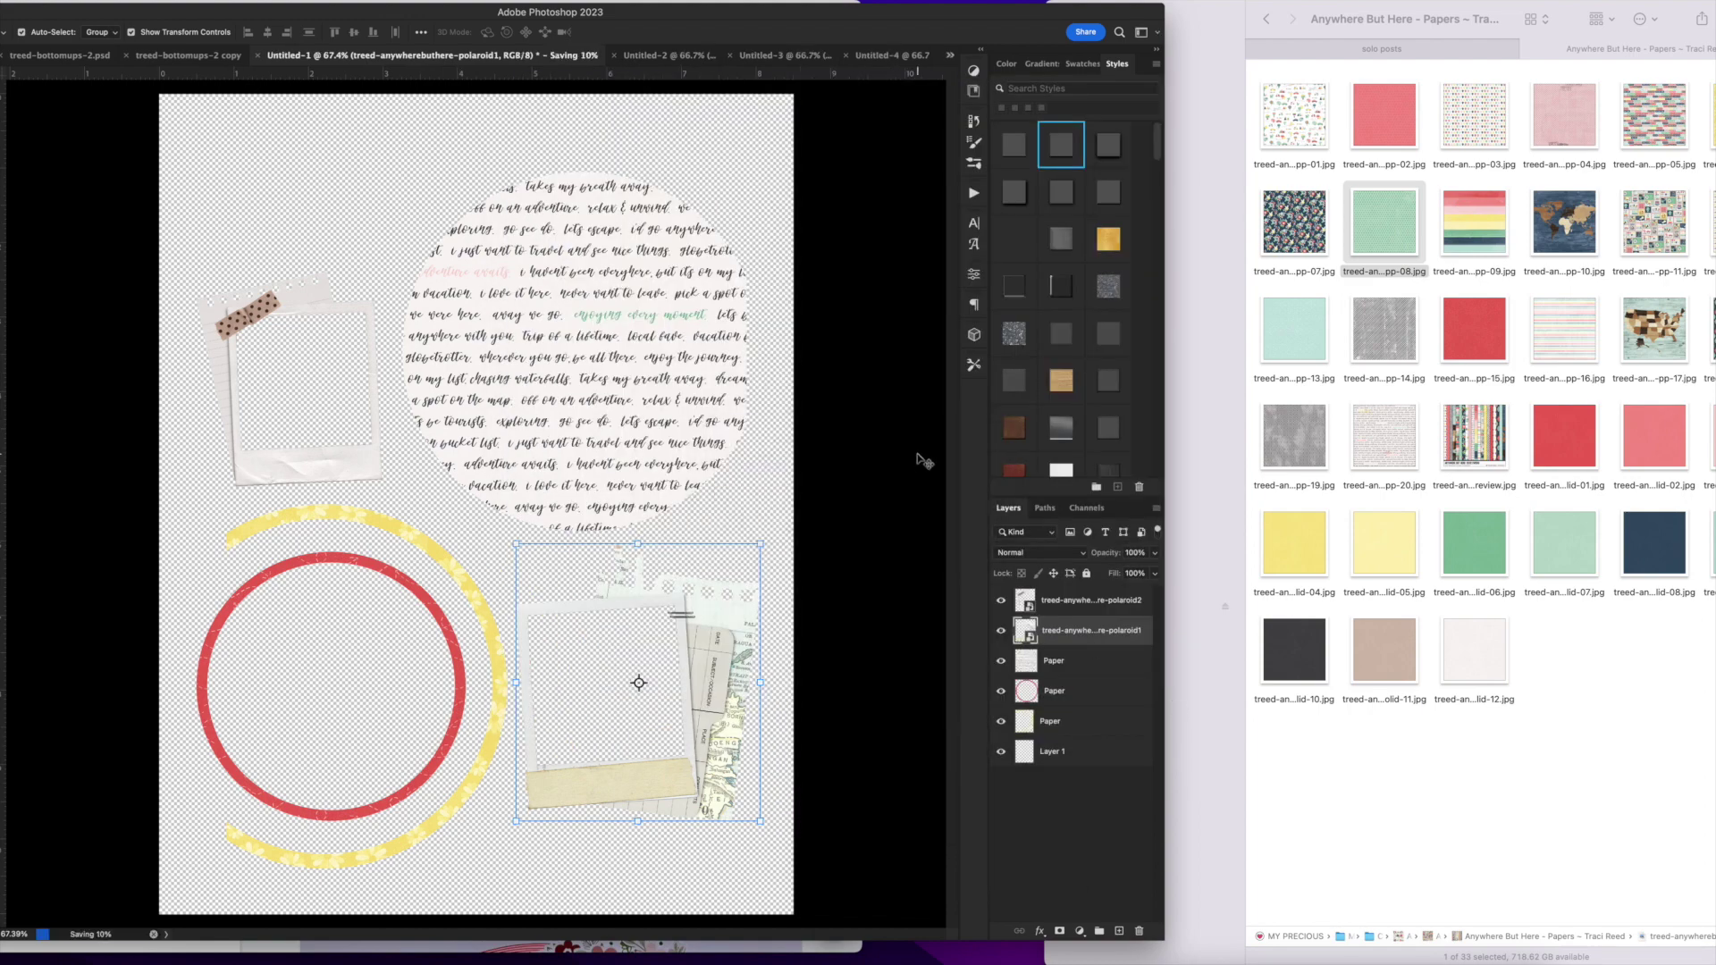
Save the Untitled-2 page of paper strips and stickers to the Desktop as thefrist-2.png.
{"action": "left_click", "coordinate": [677, 55]}
{"action": "key", "text": "super+s"}
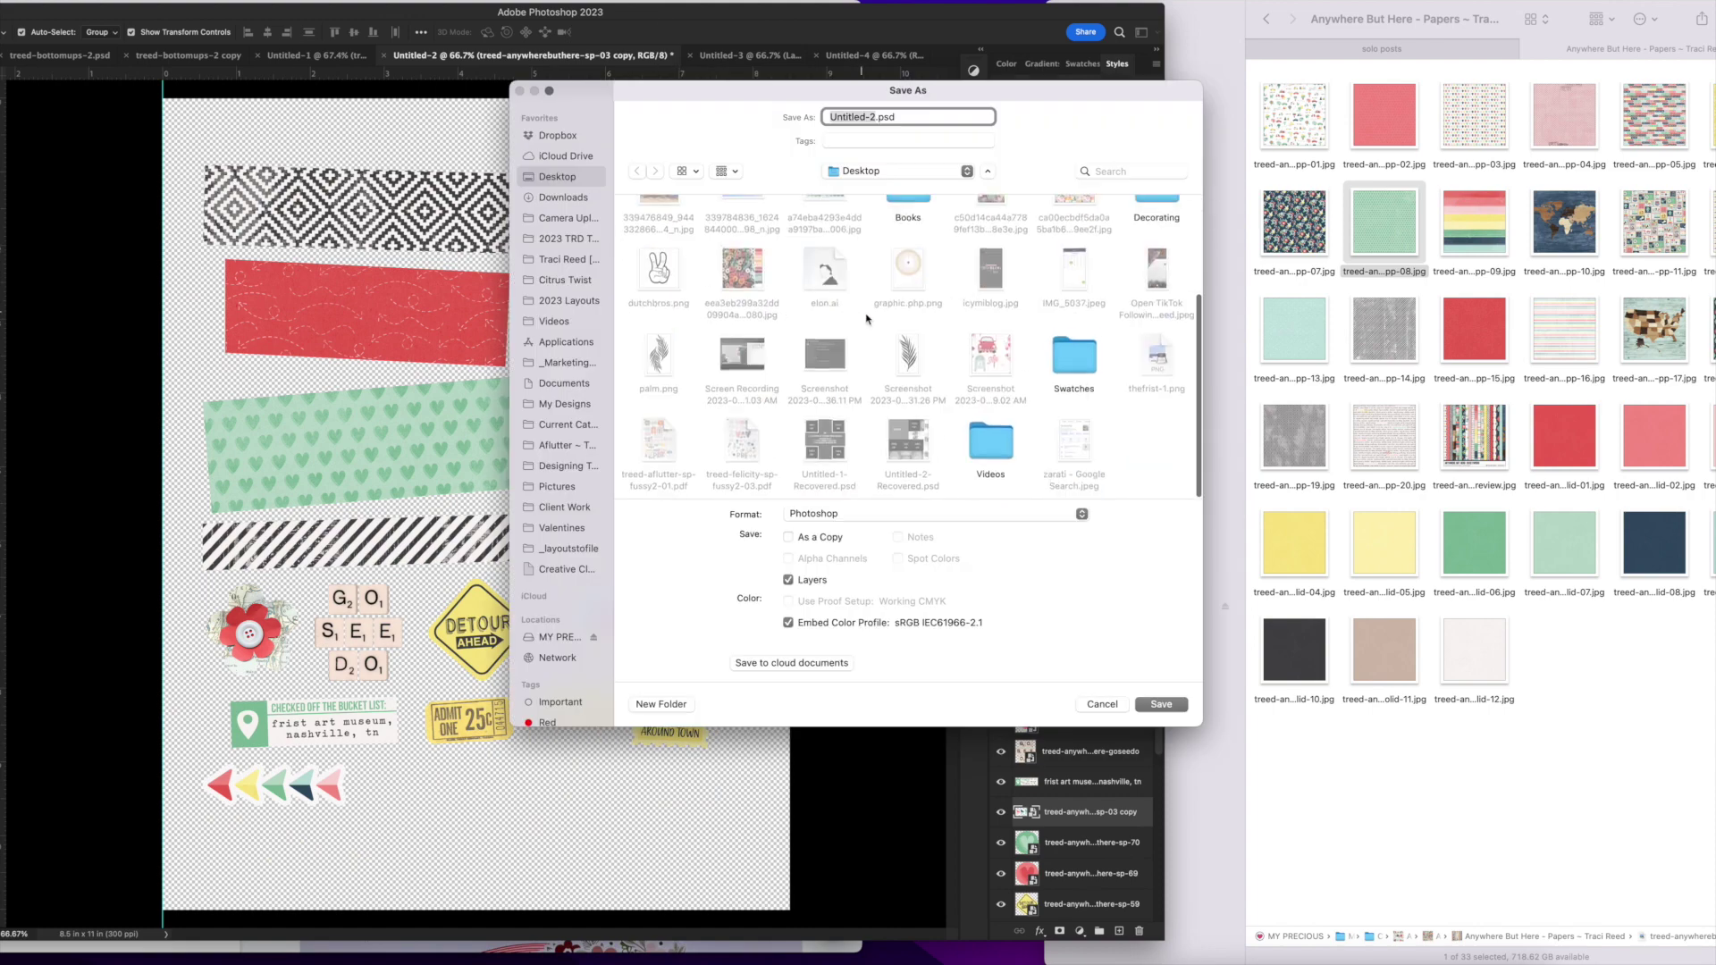
{"action": "left_click", "coordinate": [1081, 514]}
{"action": "left_click", "coordinate": [831, 773]}
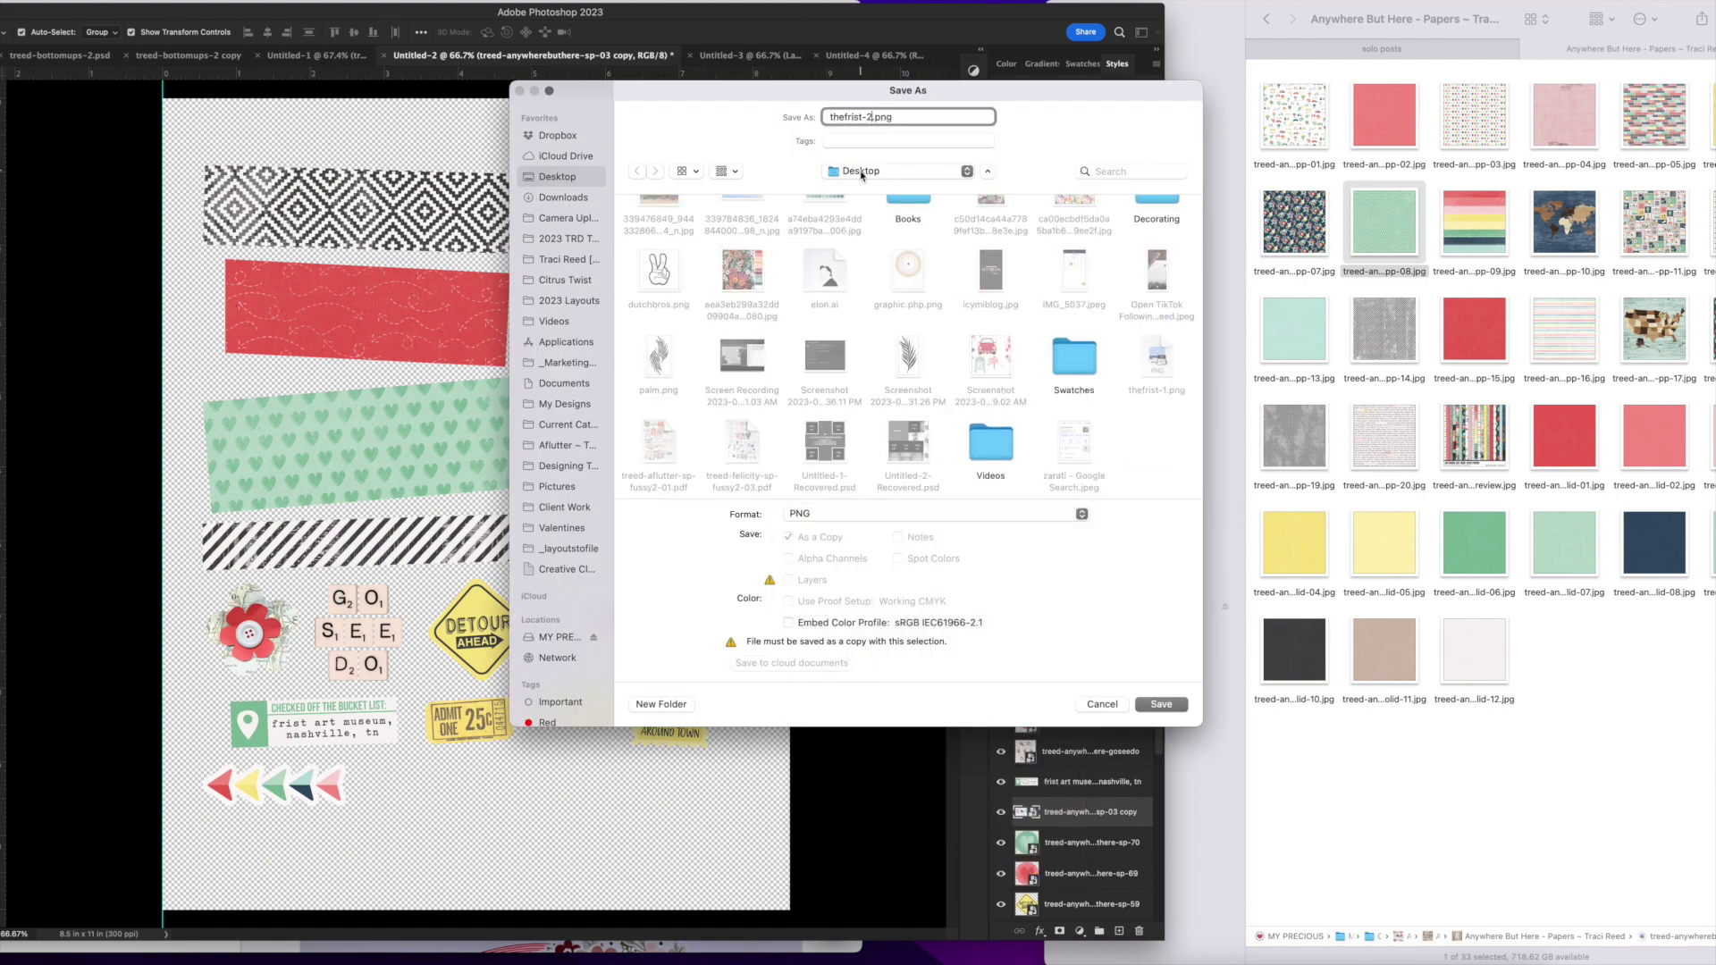
{"action": "key", "text": "Return"}
{"action": "left_click", "coordinate": [854, 56]}
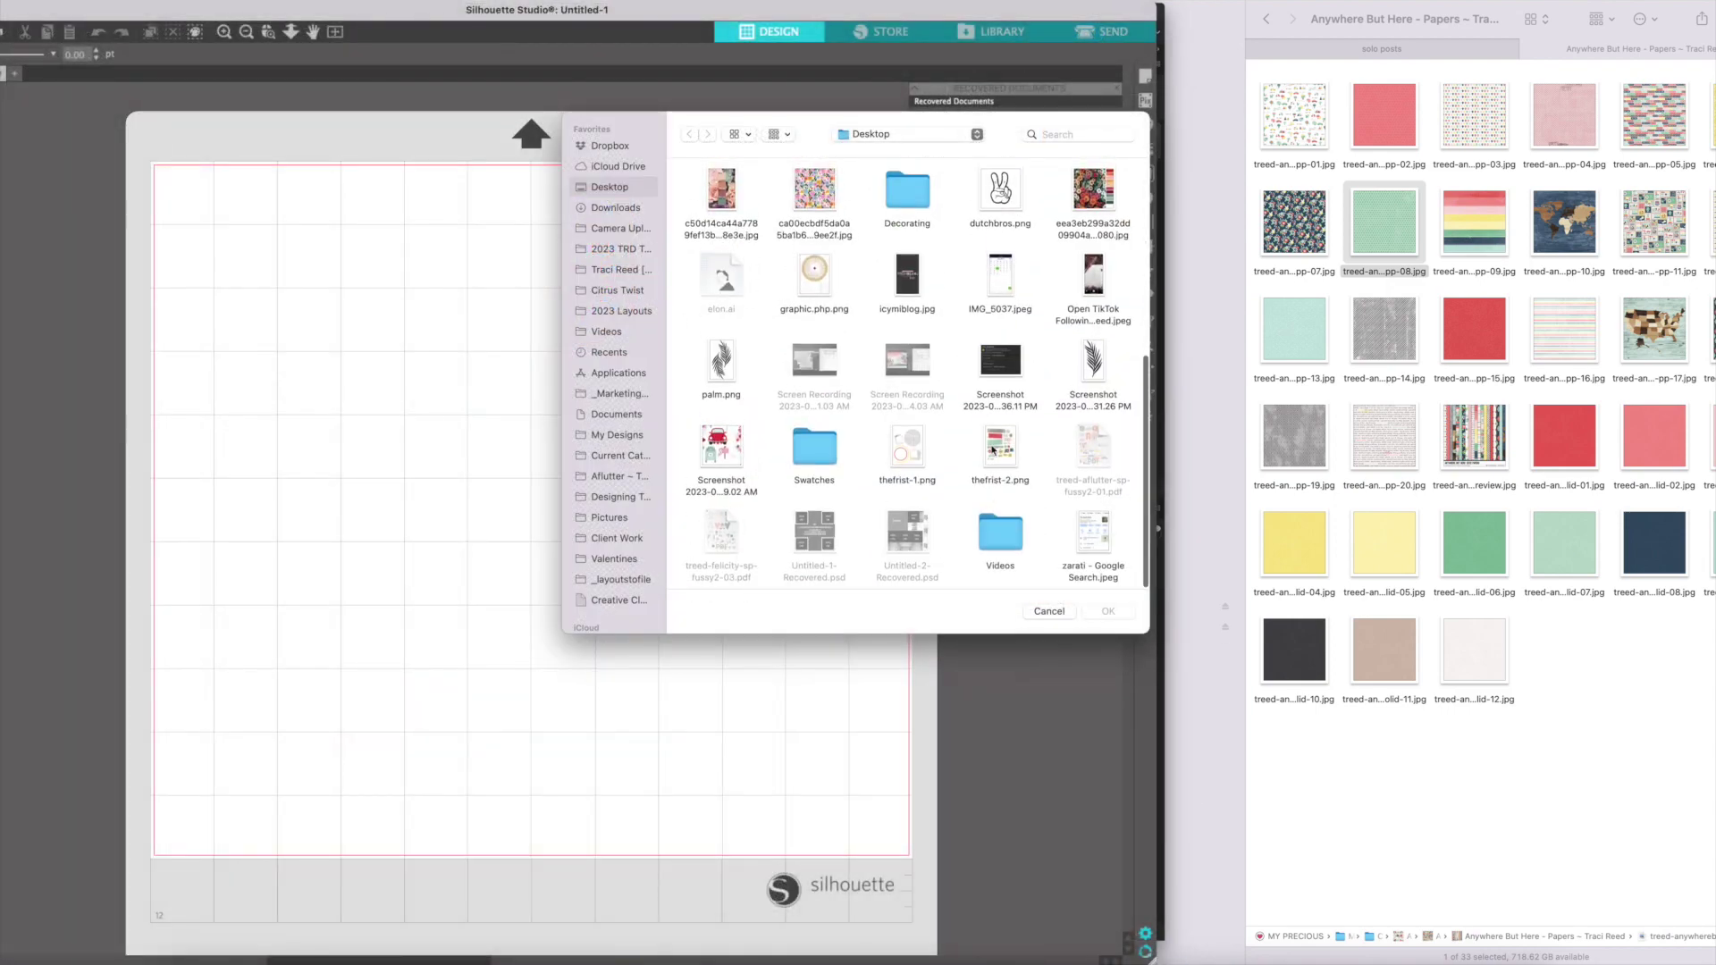
Switch to Silhouette Studio, open thefrist-1.png and set its page to Letter, 8.5 × 11 inches.
{"action": "left_click", "coordinate": [1112, 610]}
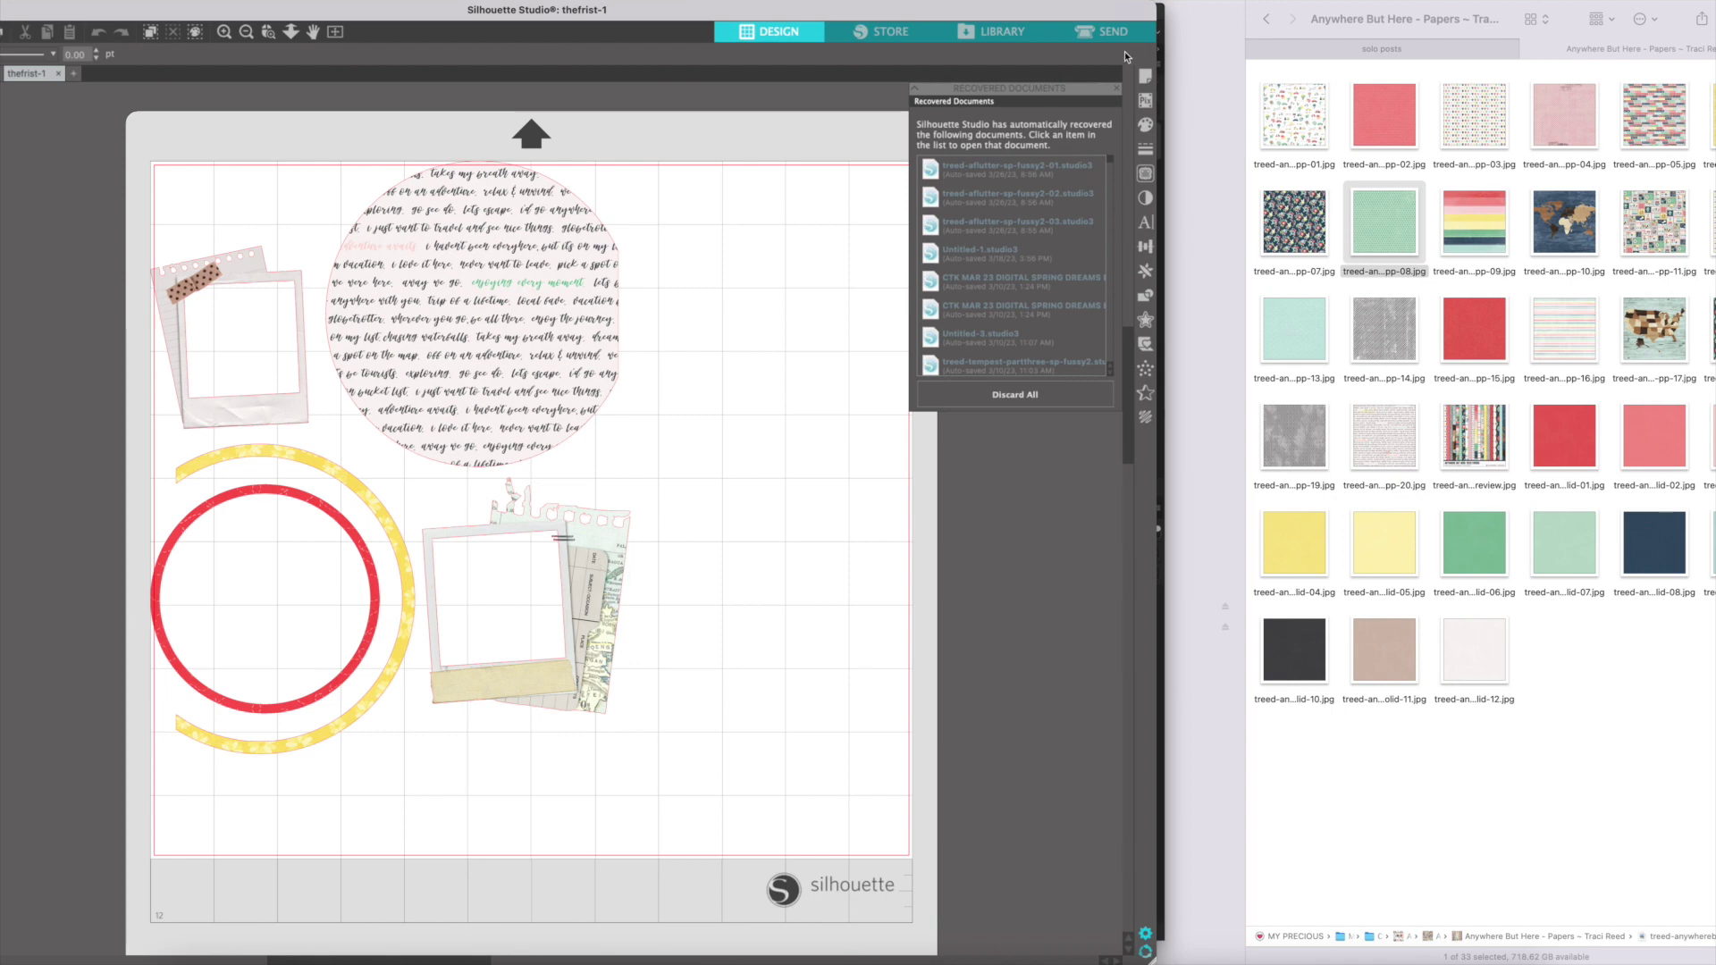
{"action": "left_click", "coordinate": [1145, 79]}
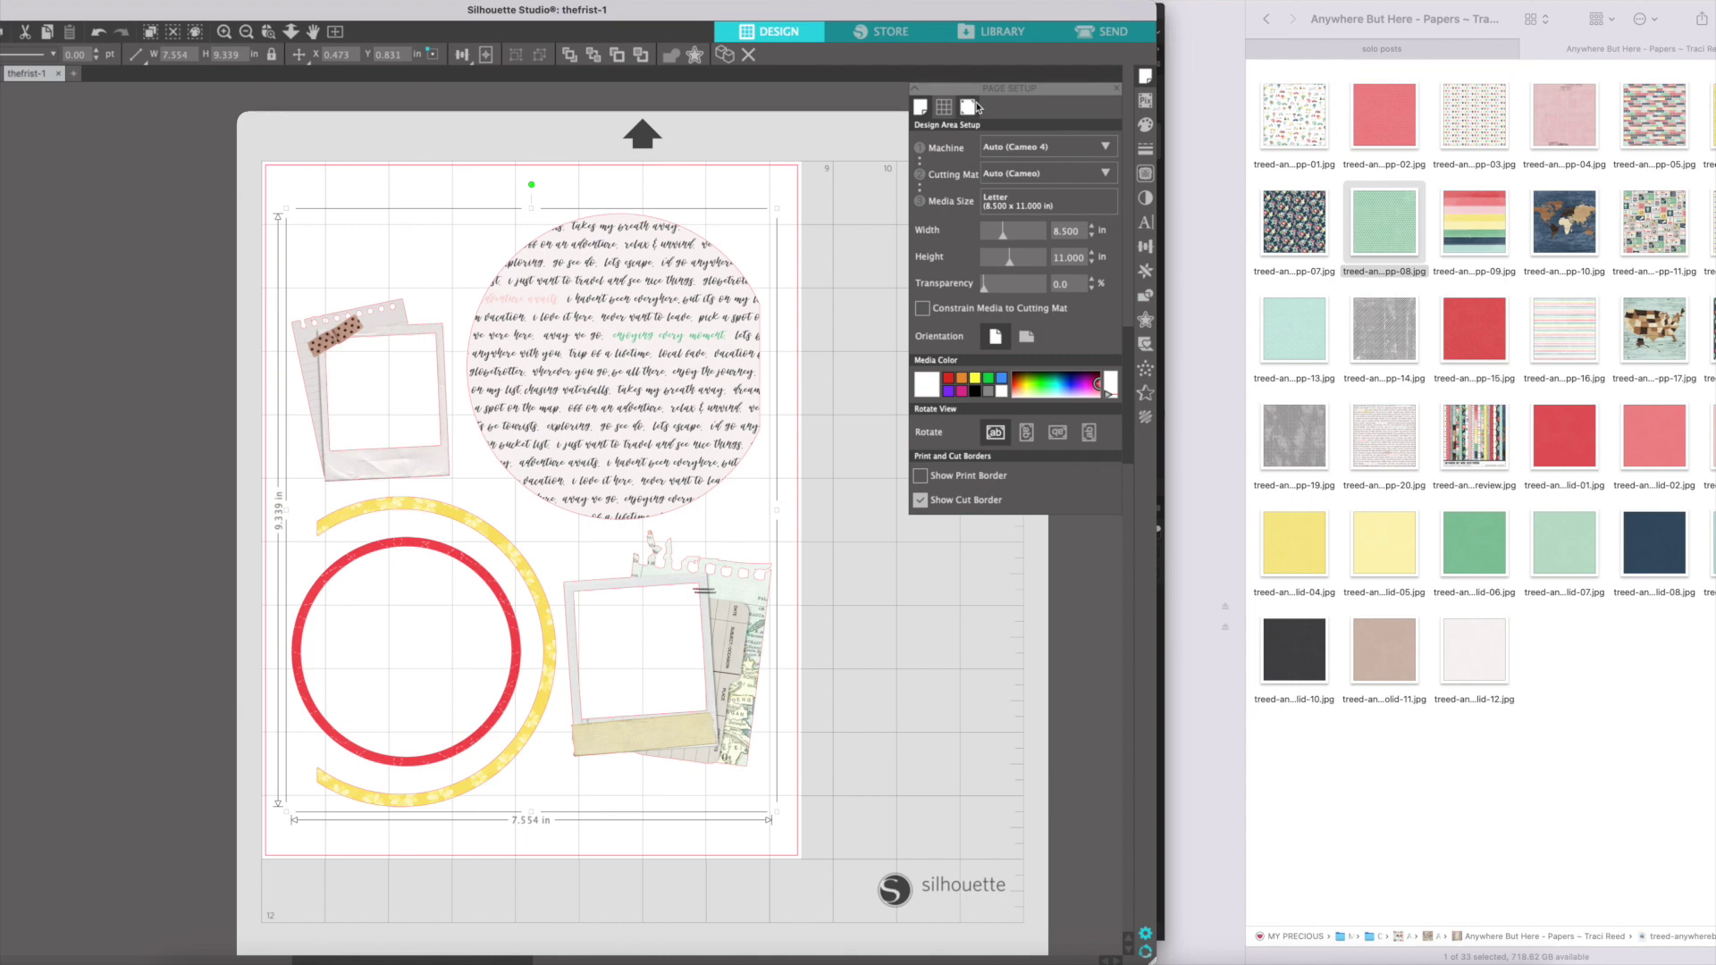
Turn on registration marks for the thefrist-1 page with 0.197 in length, 0.30 mm thickness and 0.394 in inset.
{"action": "left_click", "coordinate": [975, 107]}
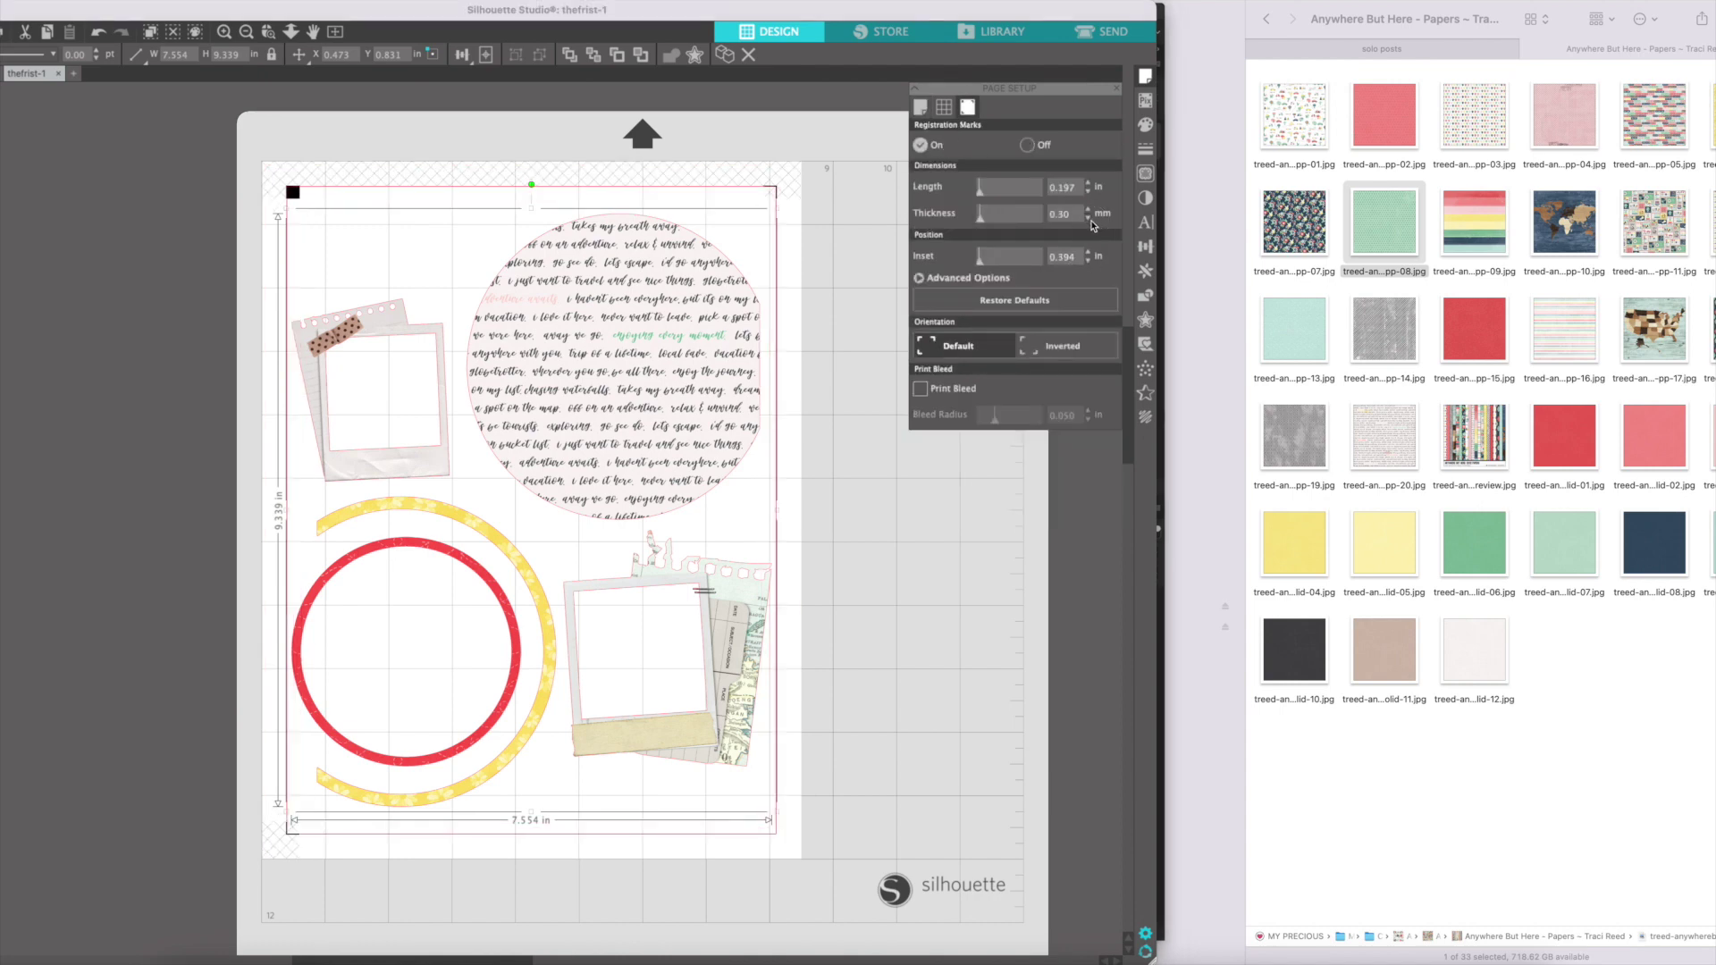
{"action": "left_click", "coordinate": [966, 559]}
{"action": "left_click", "coordinate": [1087, 218]}
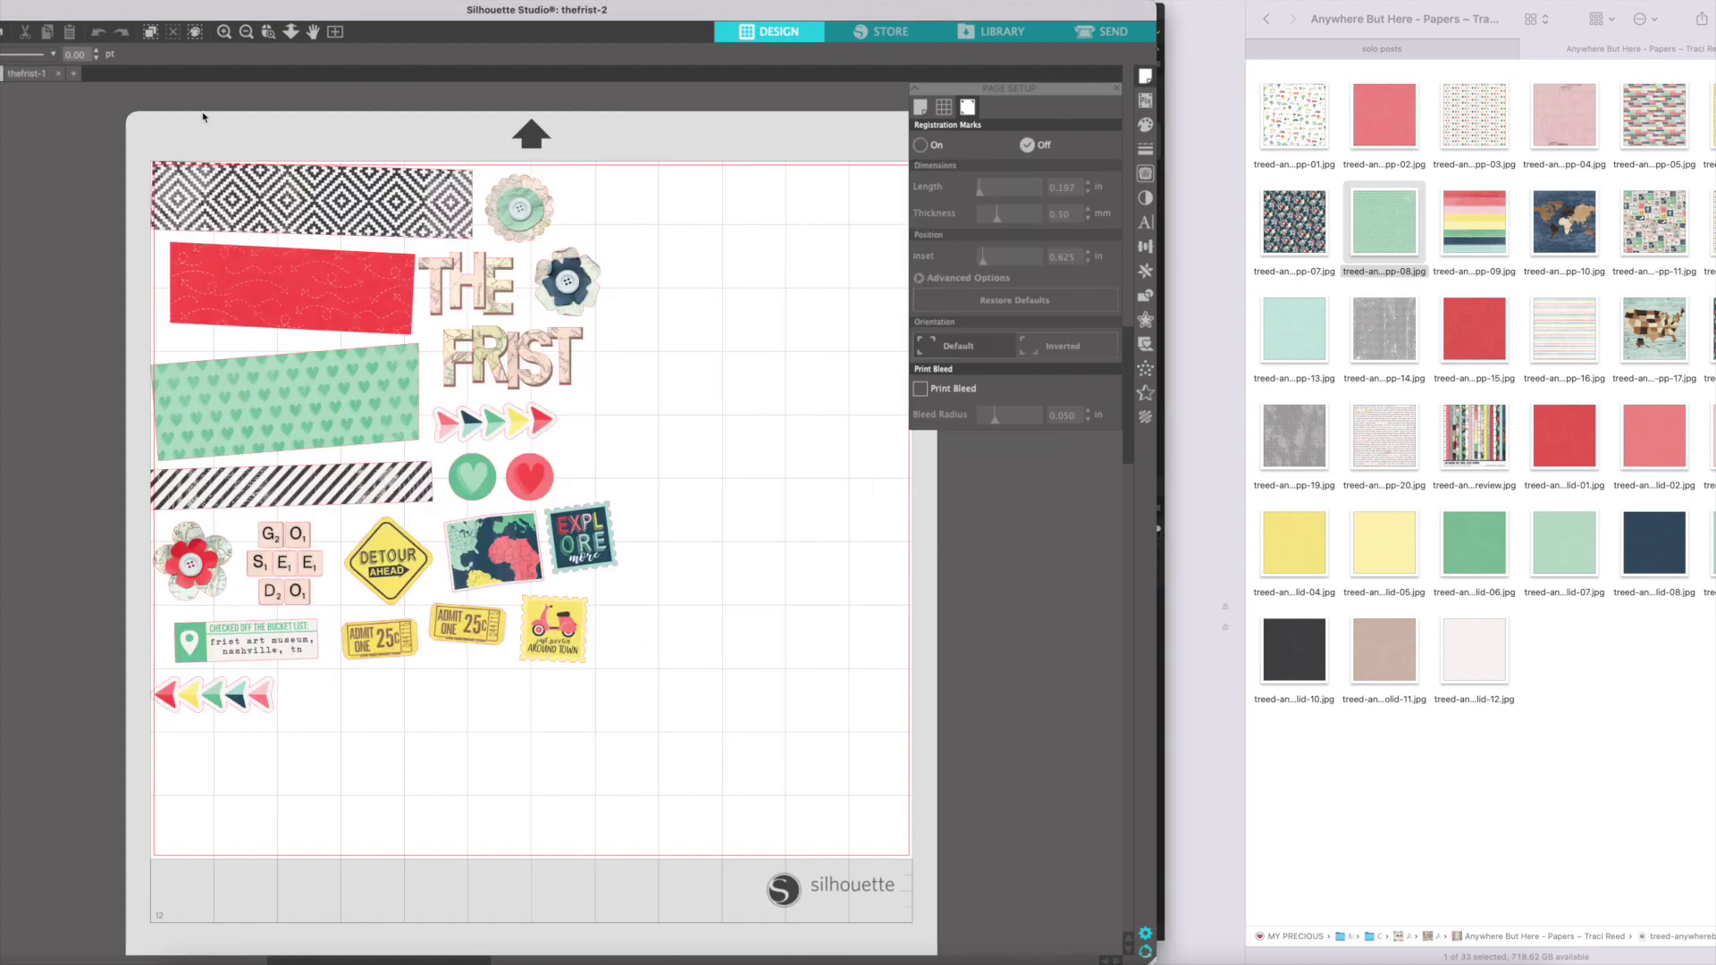
Open thefrist-2.png, set its page to Letter, 8.5 × 11 inches, and turn on the registration marks.
{"action": "left_click", "coordinate": [923, 109]}
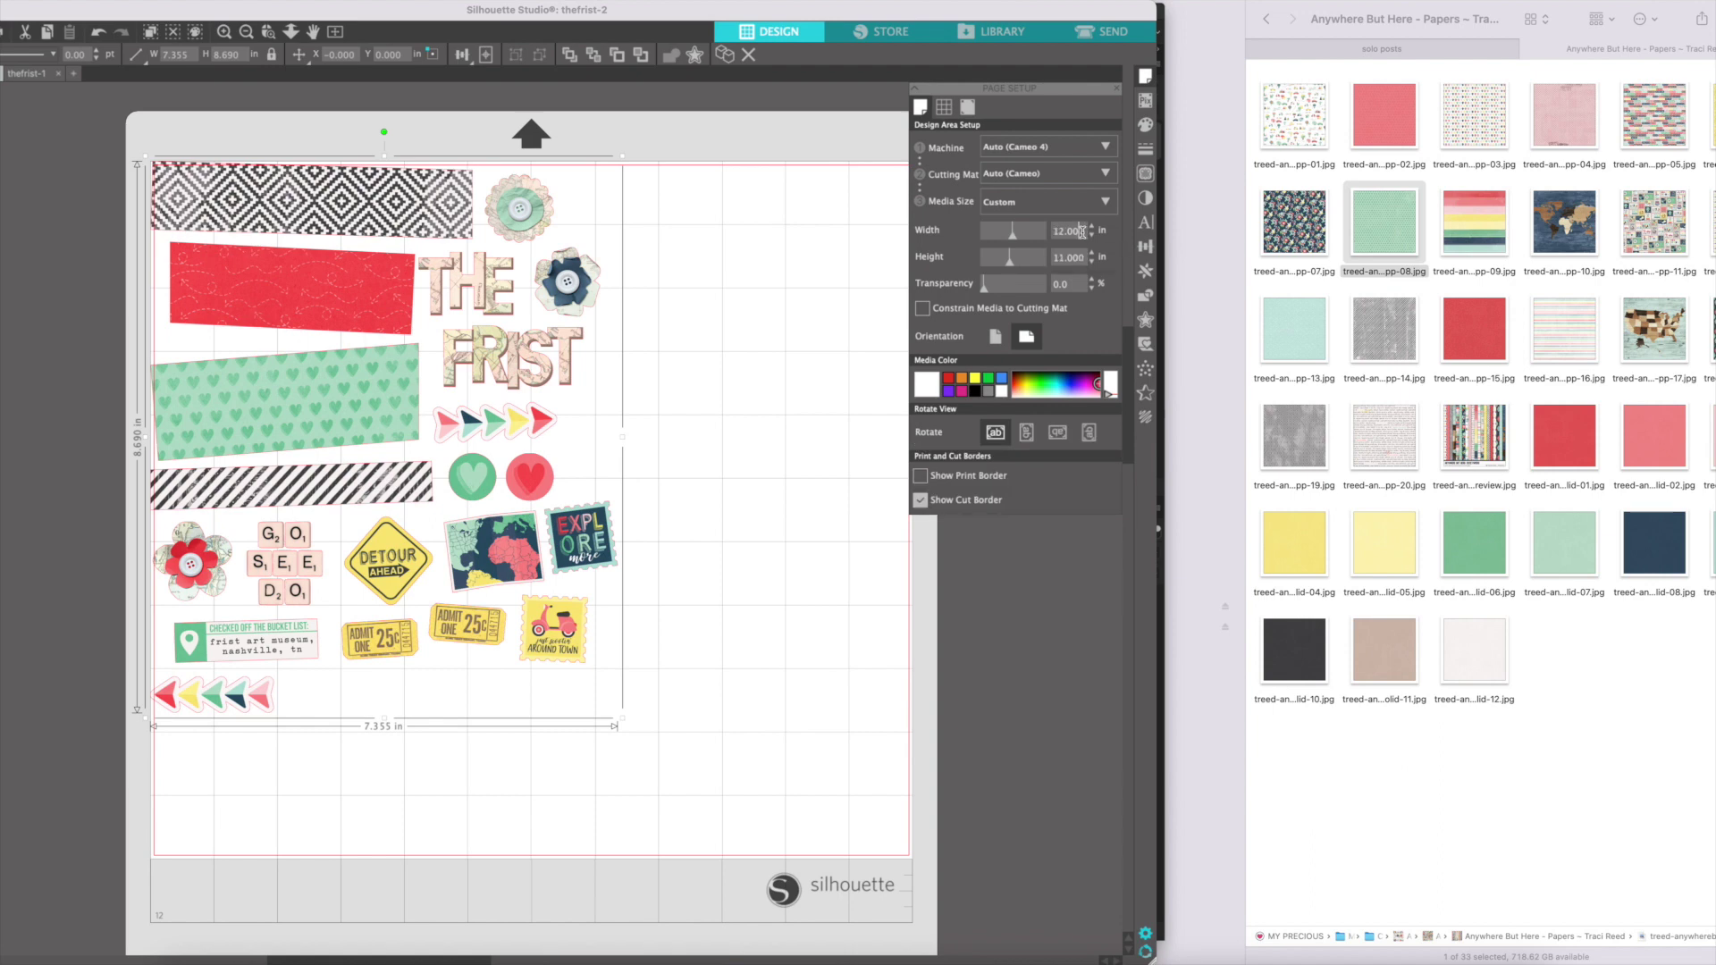
{"action": "key", "text": "Return"}
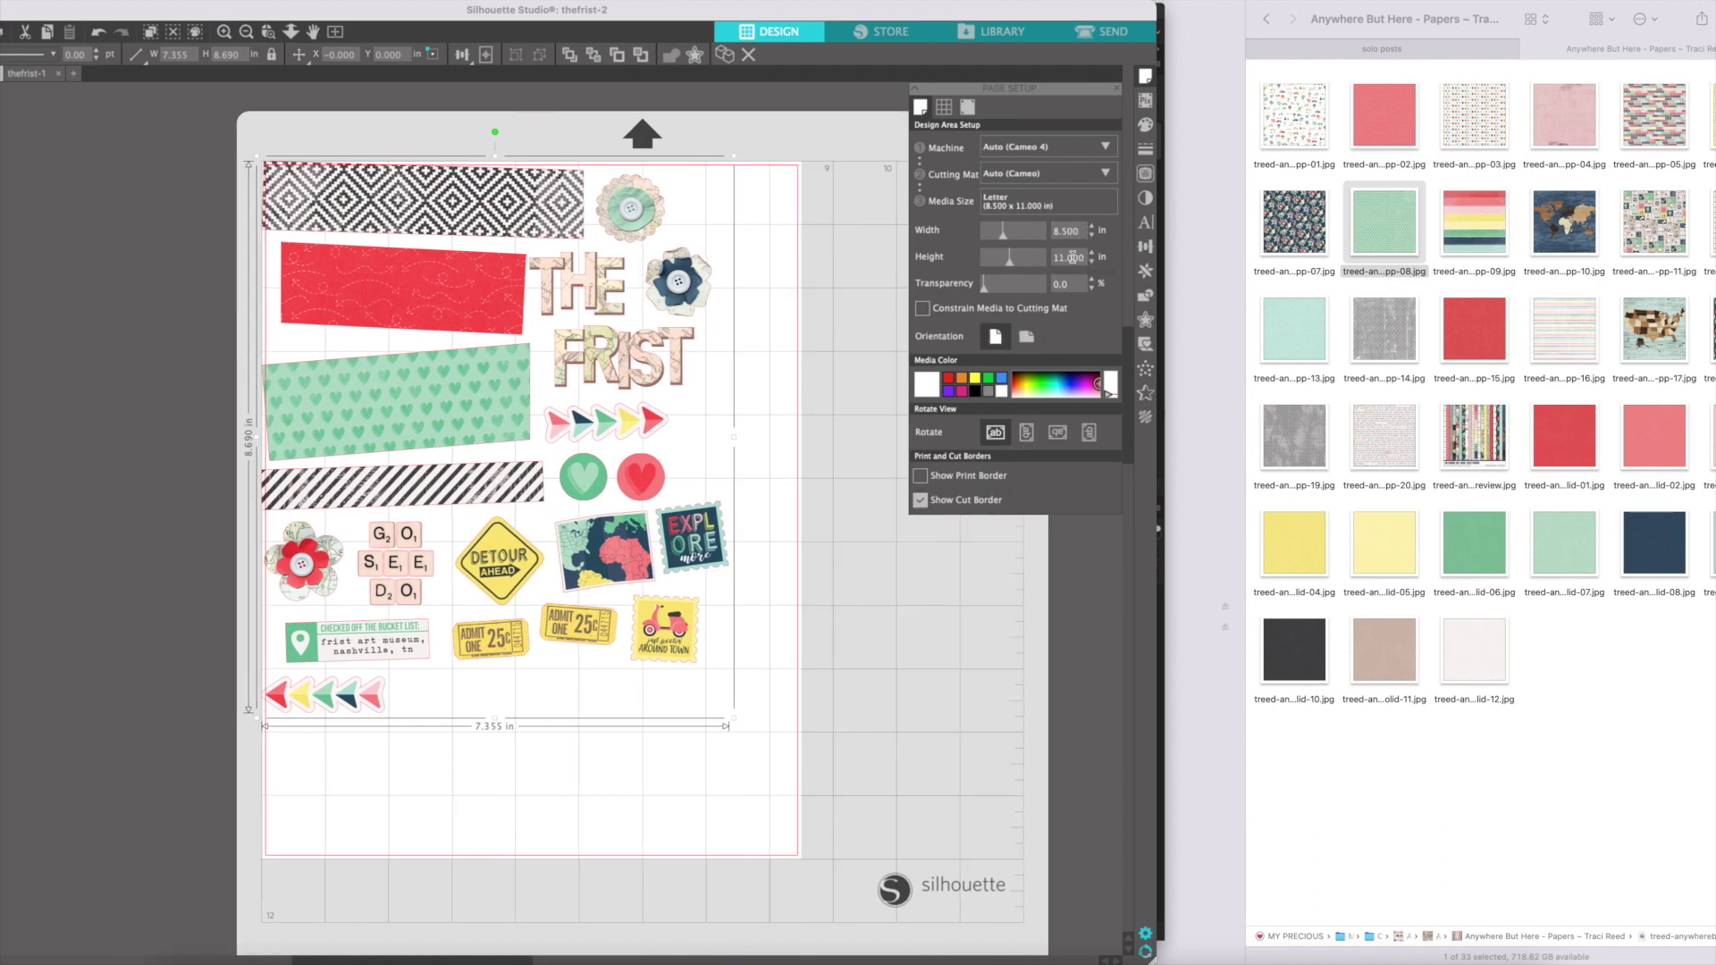
{"action": "left_click", "coordinate": [967, 106]}
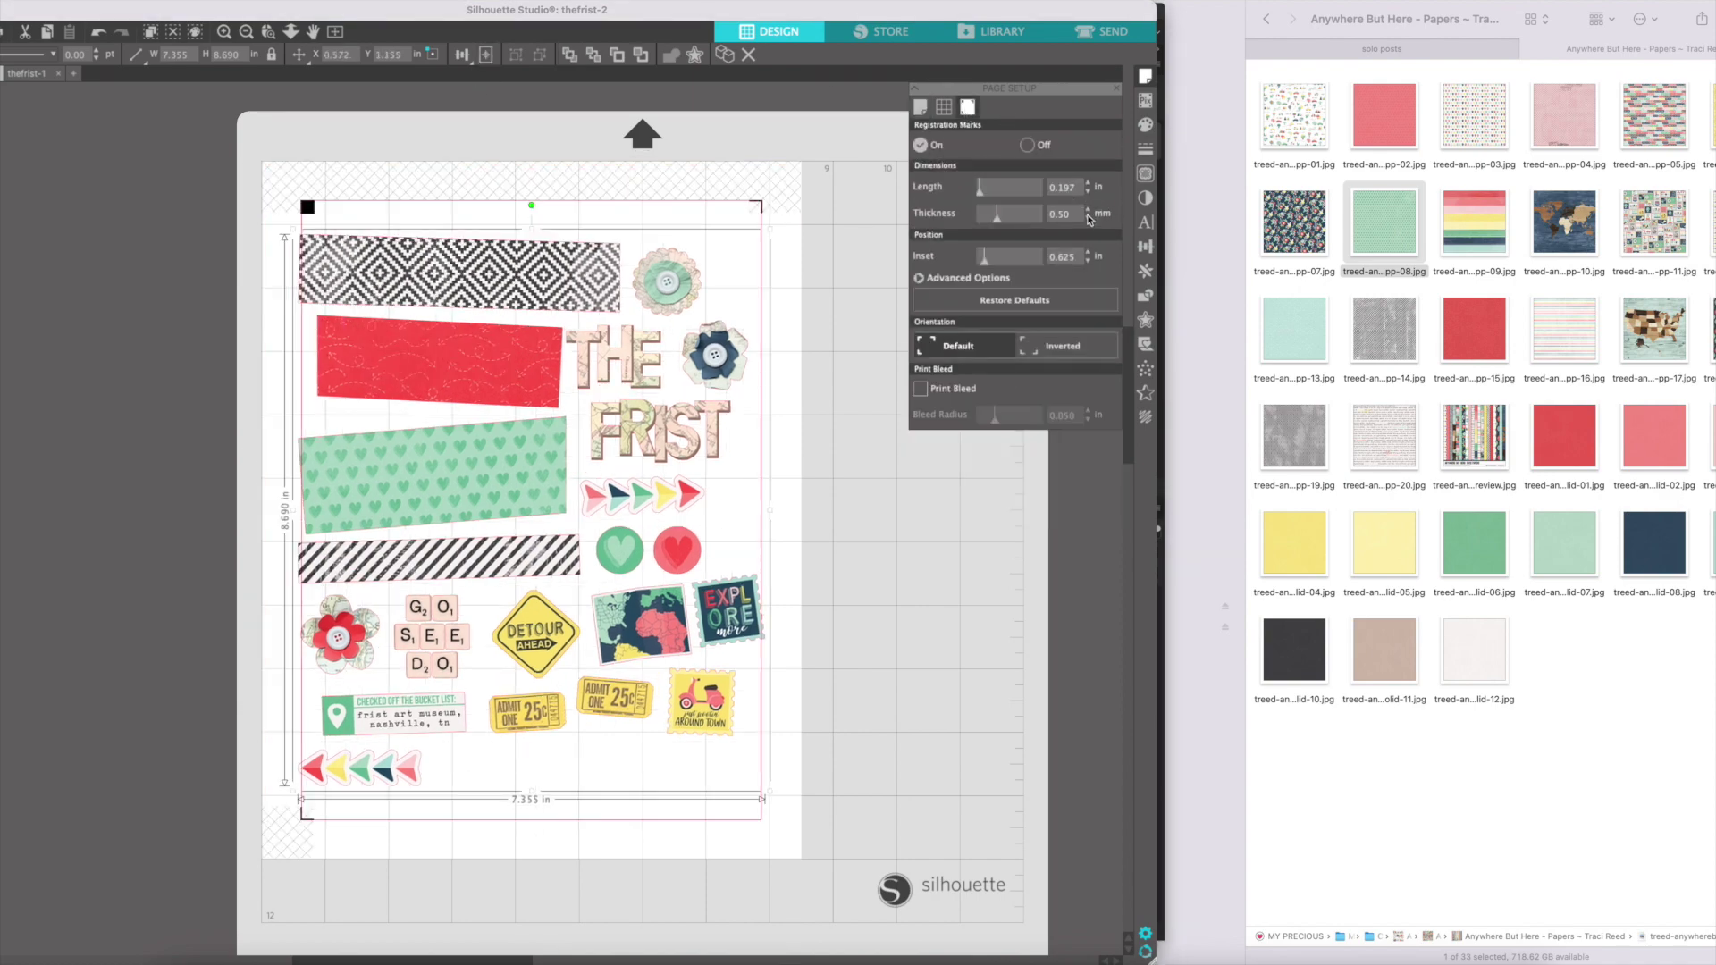